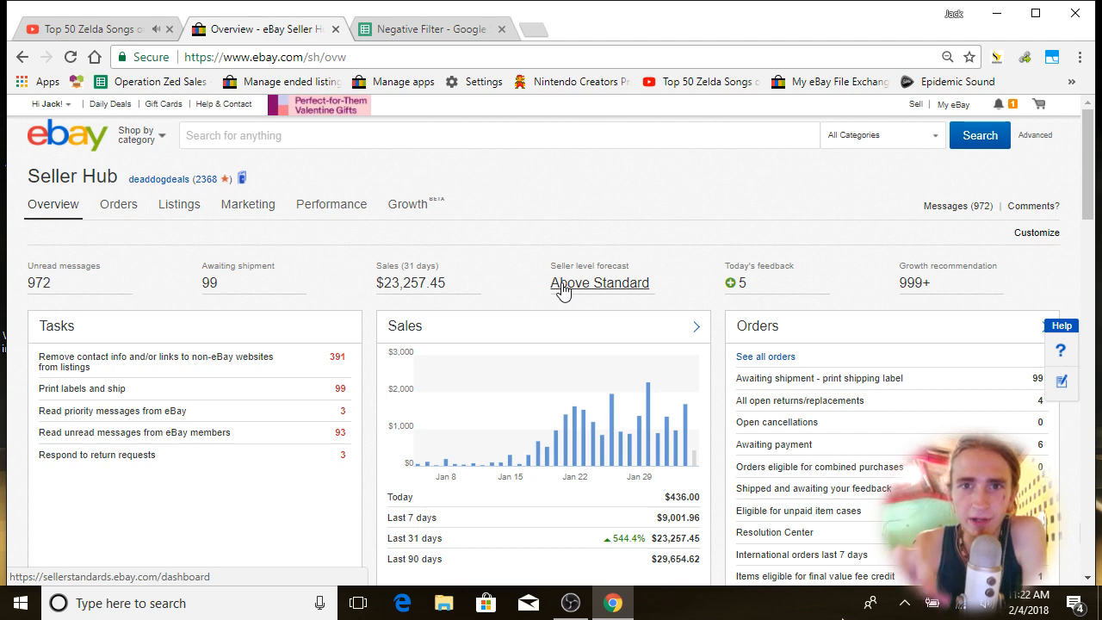
Step: Open the Negative Filter spreadsheet and look through the highlighted keyword list in column B
{"action": "left_click", "coordinate": [422, 26]}
{"action": "left_click", "coordinate": [295, 324]}
{"action": "left_click", "coordinate": [215, 290]}
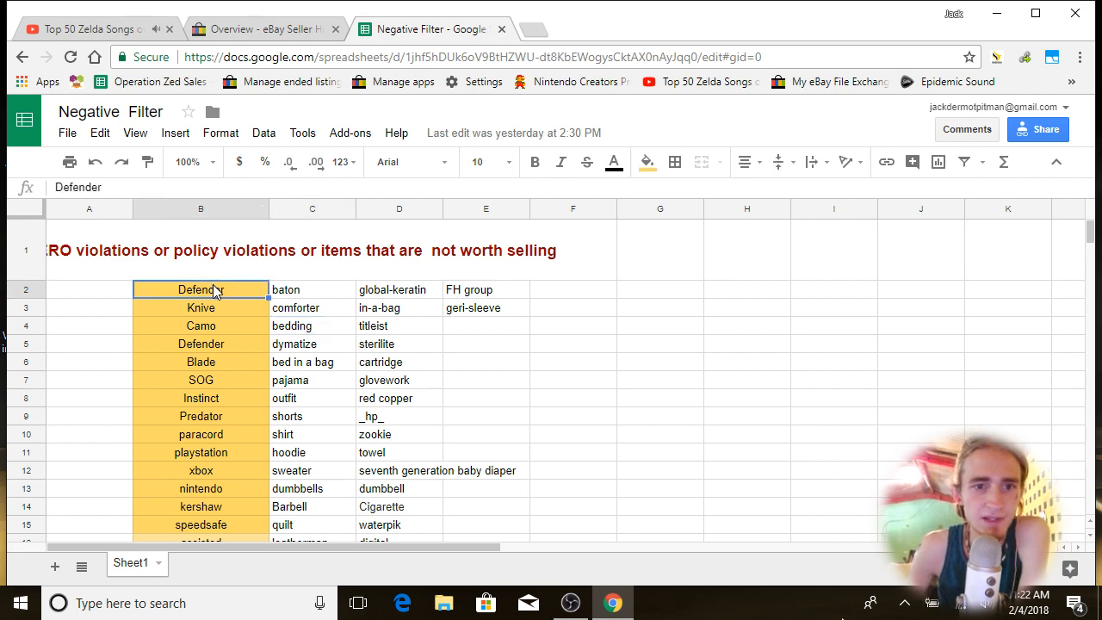
{"action": "scroll", "coordinate": [213, 334], "scroll_direction": "down", "scroll_amount": 20}
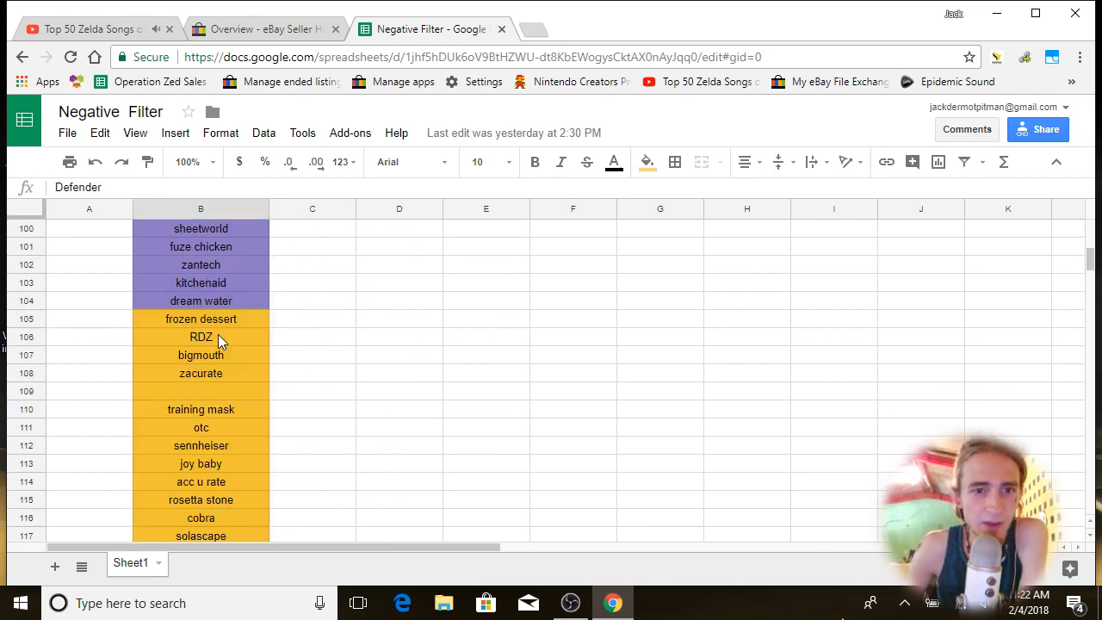
{"action": "scroll", "coordinate": [218, 333], "scroll_direction": "down", "scroll_amount": 20}
{"action": "scroll", "coordinate": [217, 336], "scroll_direction": "up", "scroll_amount": 11}
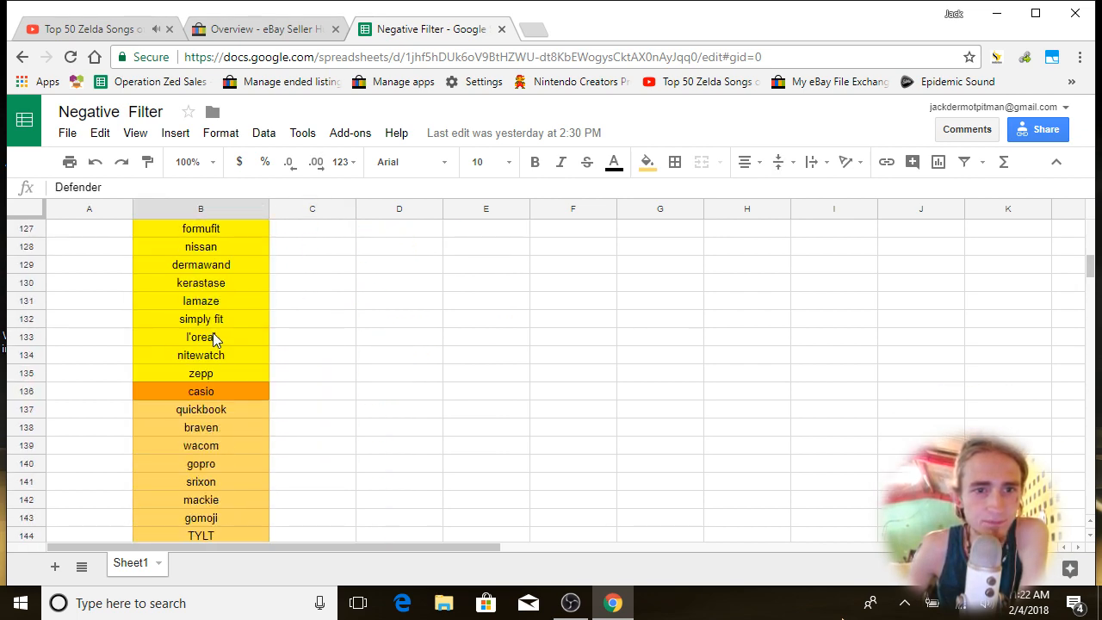
{"action": "scroll", "coordinate": [213, 332], "scroll_direction": "up", "scroll_amount": 20}
{"action": "scroll", "coordinate": [217, 334], "scroll_direction": "down", "scroll_amount": 2}
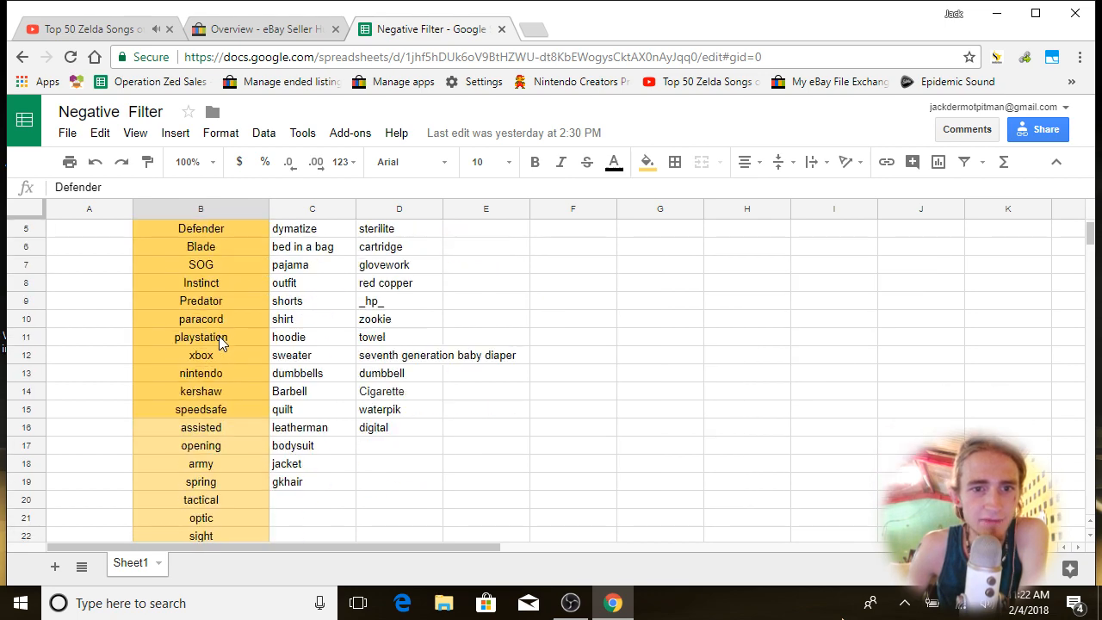
{"action": "scroll", "coordinate": [219, 340], "scroll_direction": "up", "scroll_amount": 1}
{"action": "scroll", "coordinate": [275, 268], "scroll_direction": "up", "scroll_amount": 1}
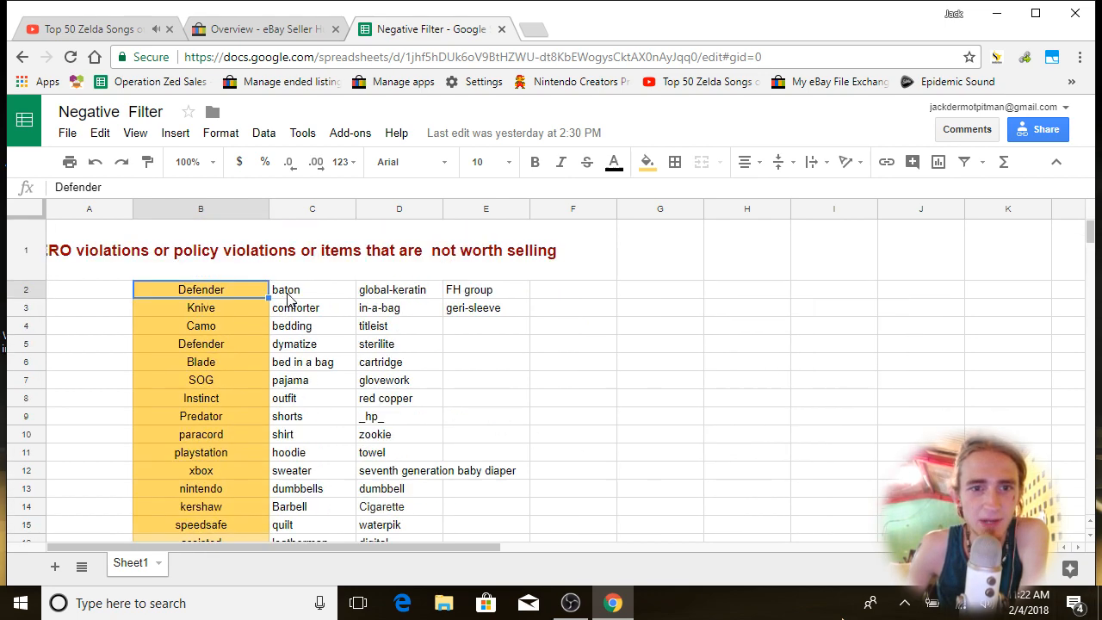
Step: Examine the additional filter keywords in columns C to E of the Negative Filter sheet
{"action": "left_click", "coordinate": [984, 605]}
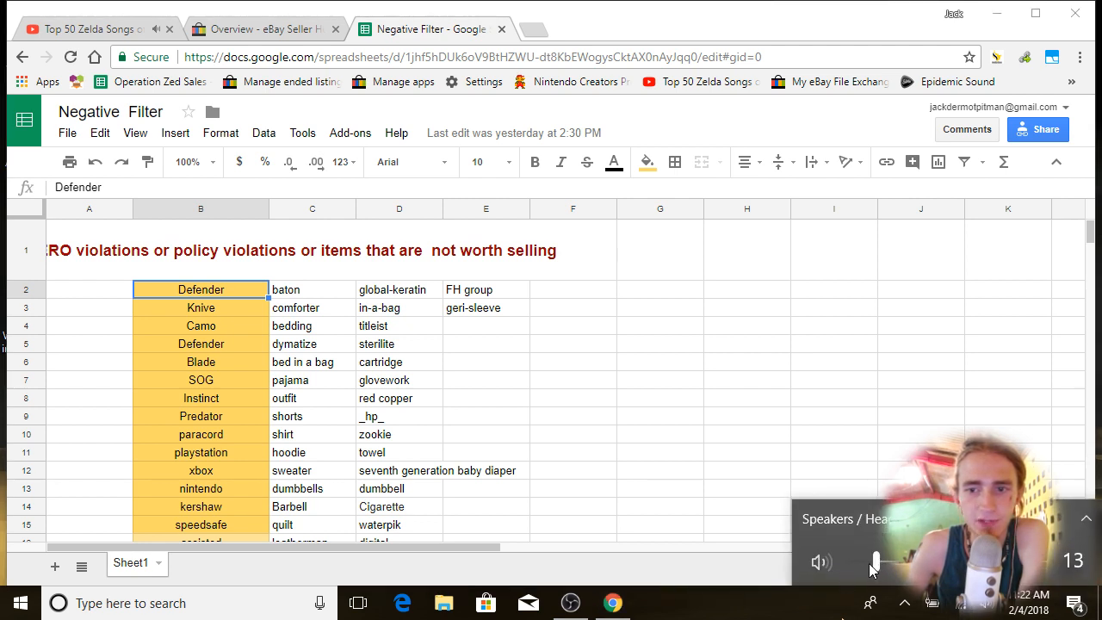
{"action": "left_click", "coordinate": [486, 380]}
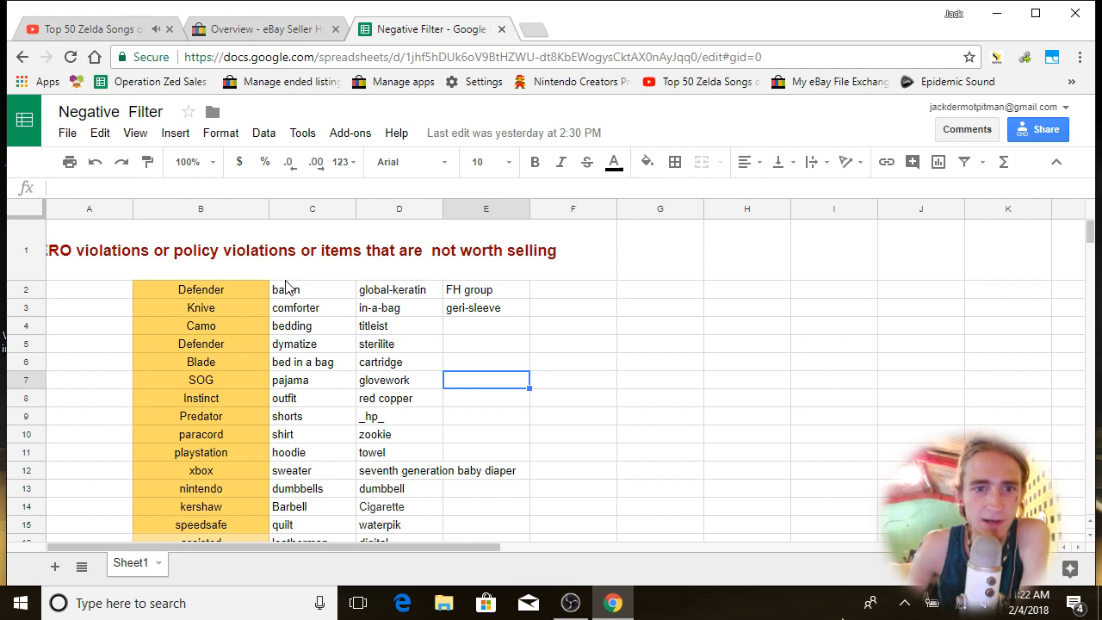
{"action": "left_click_drag", "start_coordinate": [284, 289], "coordinate": [504, 523]}
{"action": "left_click", "coordinate": [583, 445]}
{"action": "left_click", "coordinate": [494, 317]}
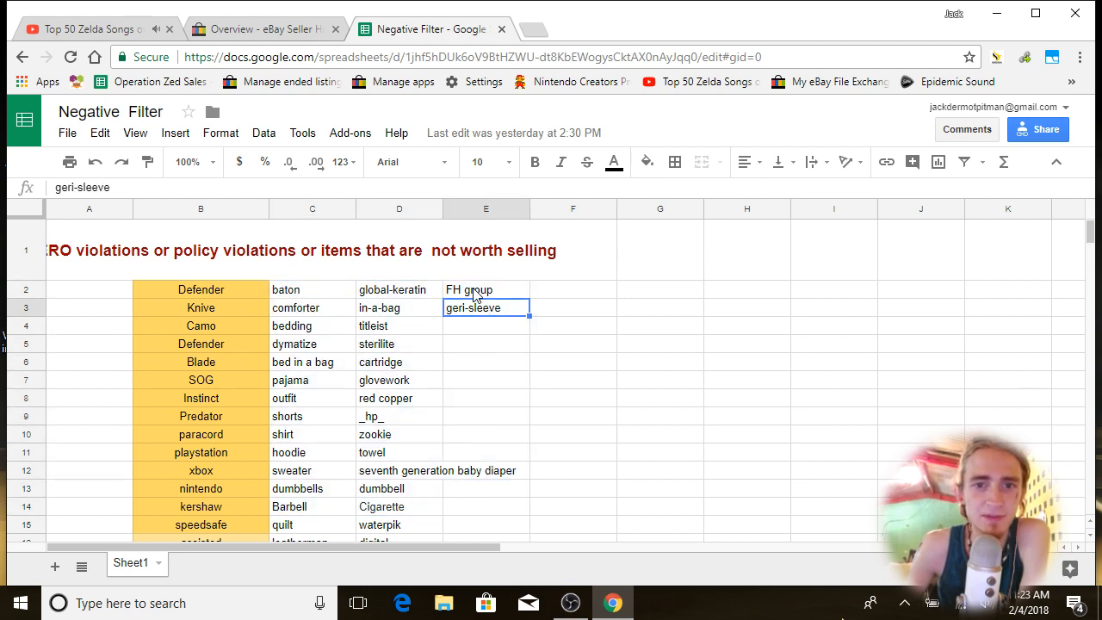
{"action": "left_click", "coordinate": [473, 295]}
{"action": "left_click", "coordinate": [385, 307]}
{"action": "left_click", "coordinate": [277, 327]}
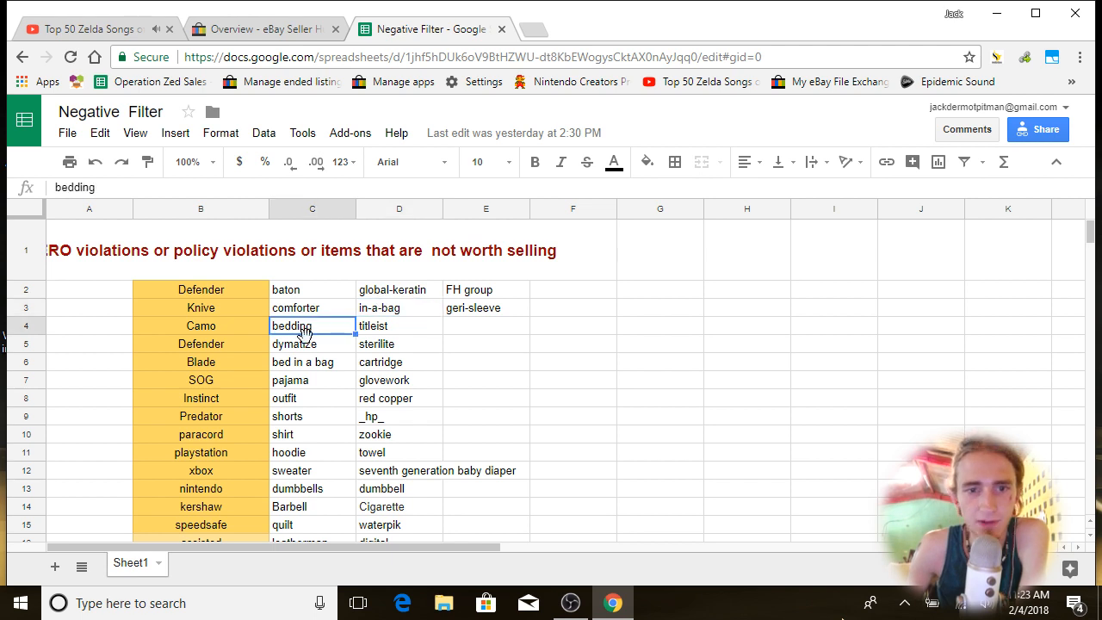
{"action": "left_click", "coordinate": [307, 345]}
{"action": "left_click", "coordinate": [326, 362]}
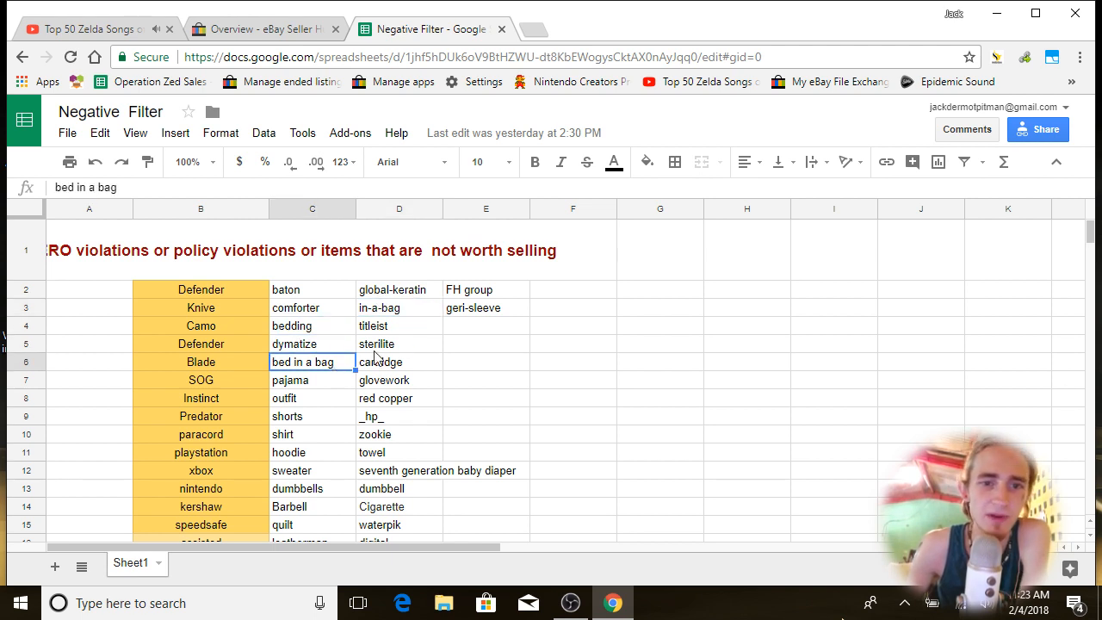
{"action": "left_click", "coordinate": [383, 332]}
{"action": "left_click", "coordinate": [299, 295]}
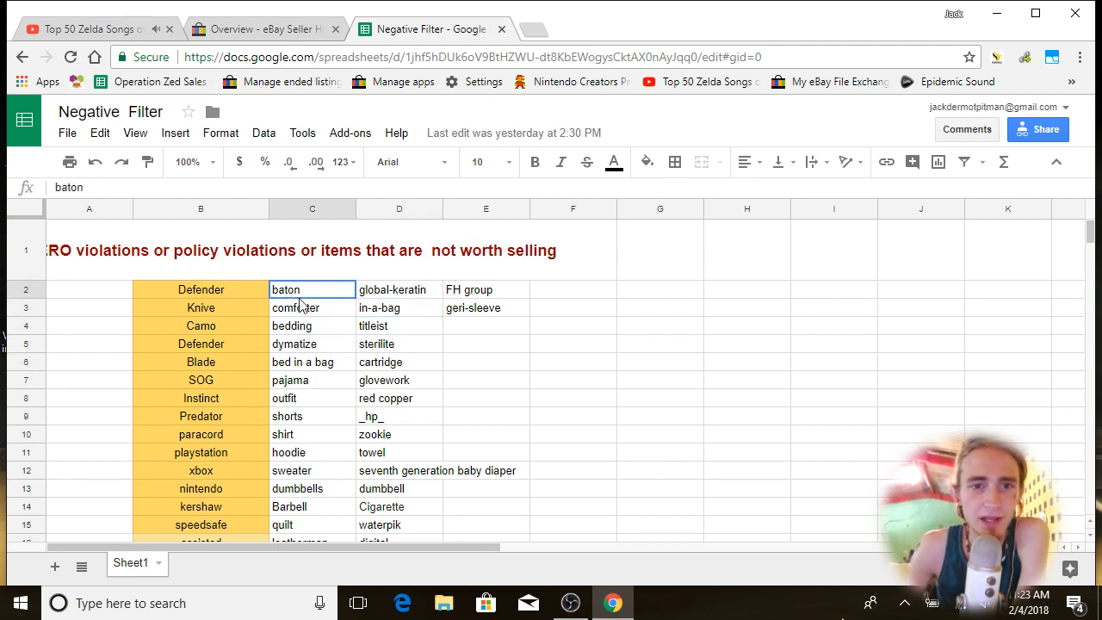
{"action": "left_click_drag", "start_coordinate": [298, 301], "coordinate": [509, 536]}
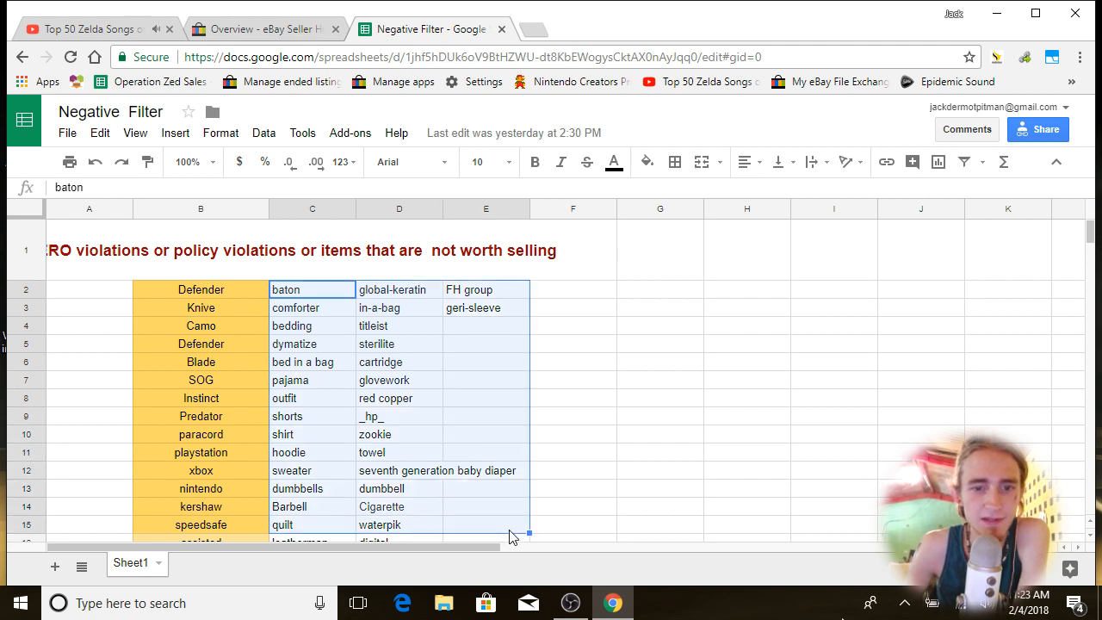
{"action": "left_click", "coordinate": [613, 437]}
{"action": "left_click", "coordinate": [309, 346]}
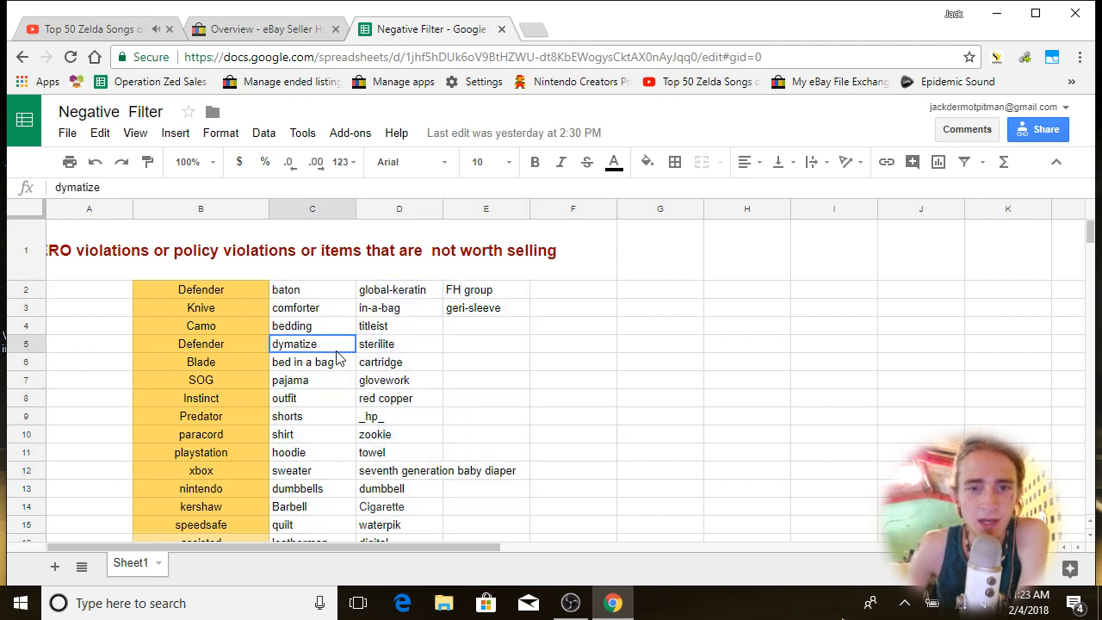
{"action": "left_click", "coordinate": [366, 403]}
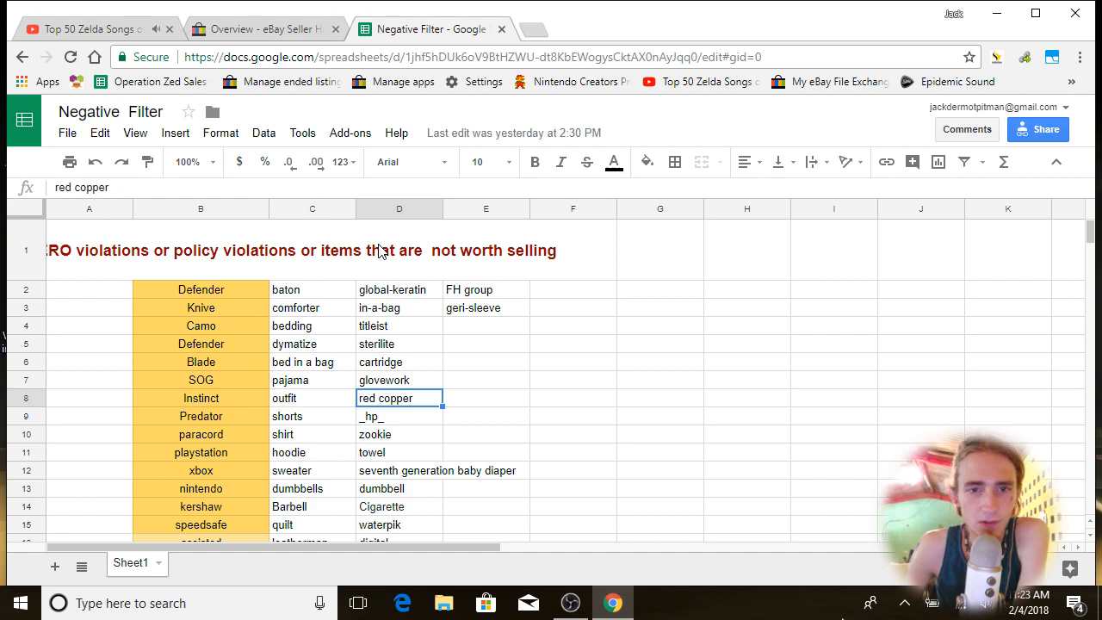
Step: Open My eBay File Exchange in a new browser tab and begin creating a download request
{"action": "left_click", "coordinate": [247, 30]}
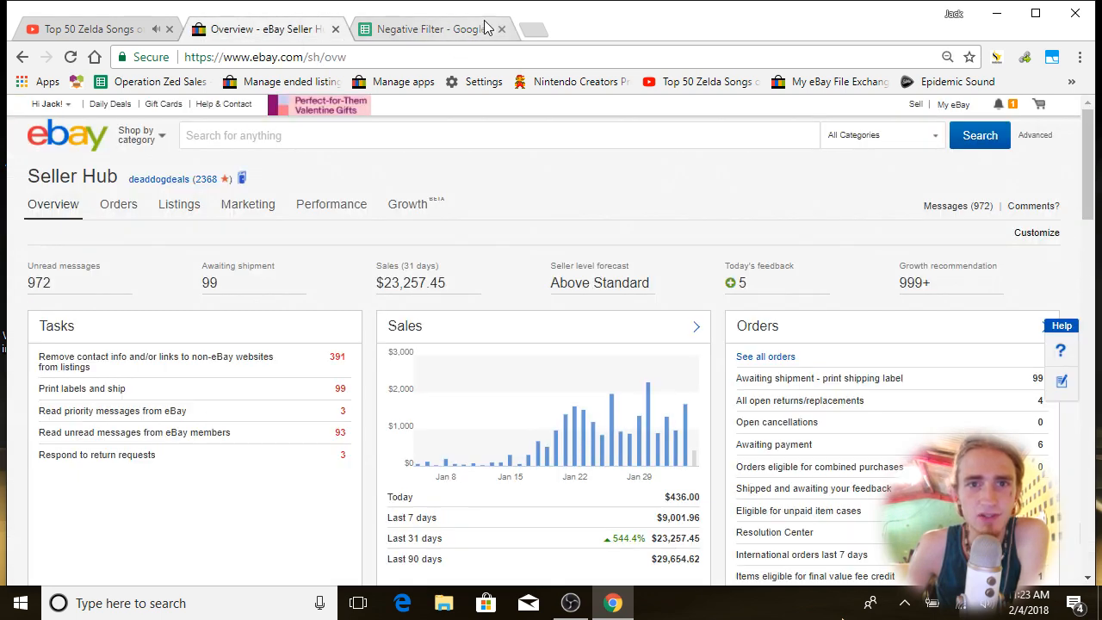
{"action": "left_click", "coordinate": [536, 31]}
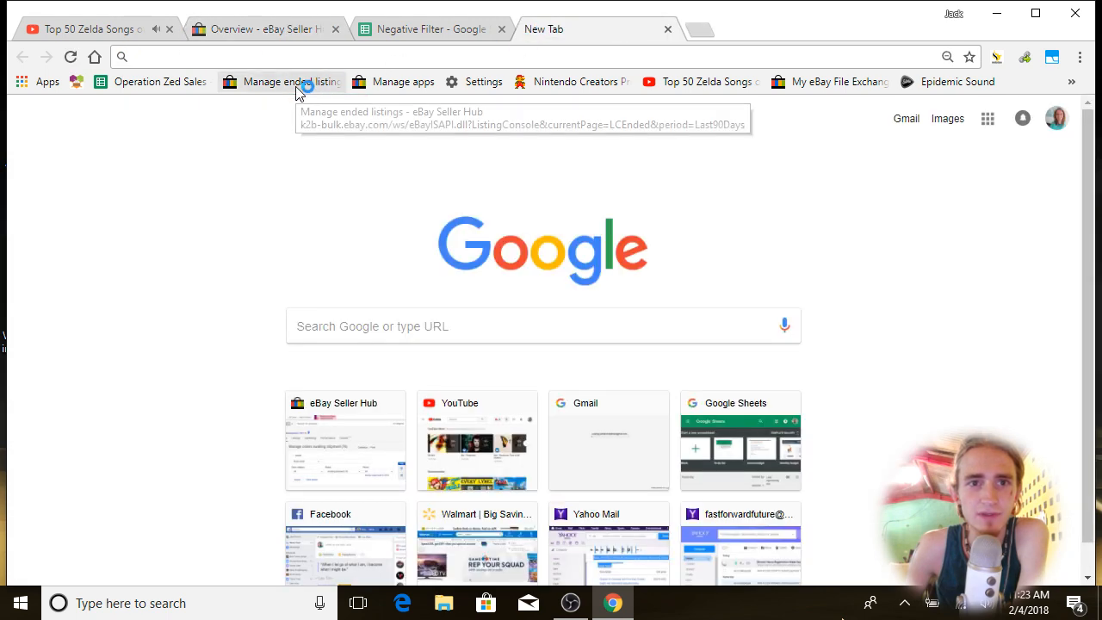
{"action": "left_click", "coordinate": [848, 82]}
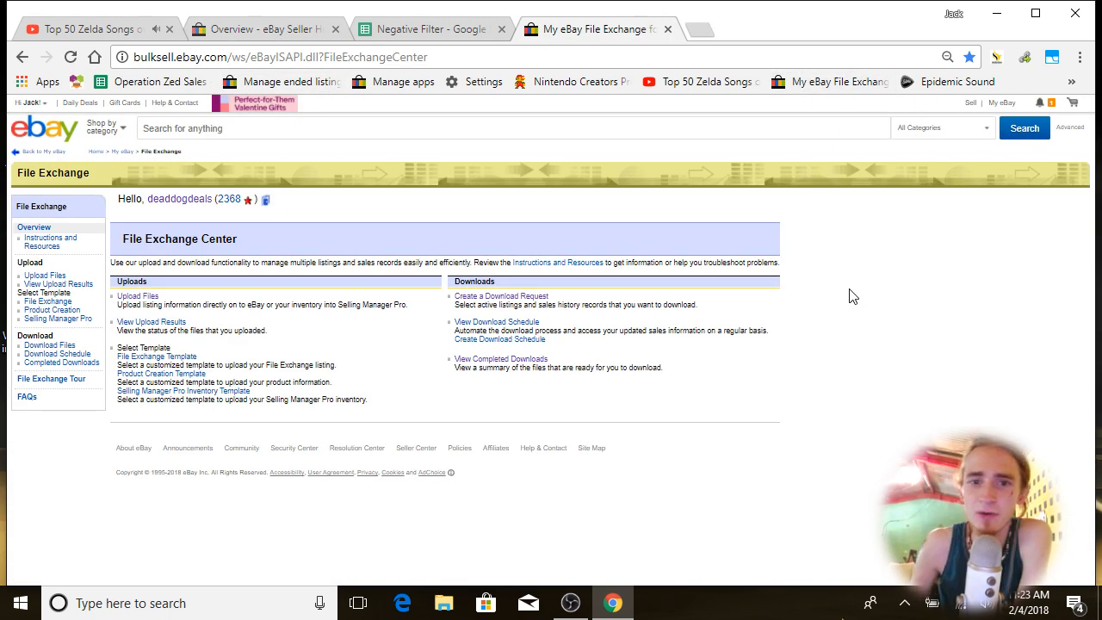
{"action": "left_click", "coordinate": [511, 298]}
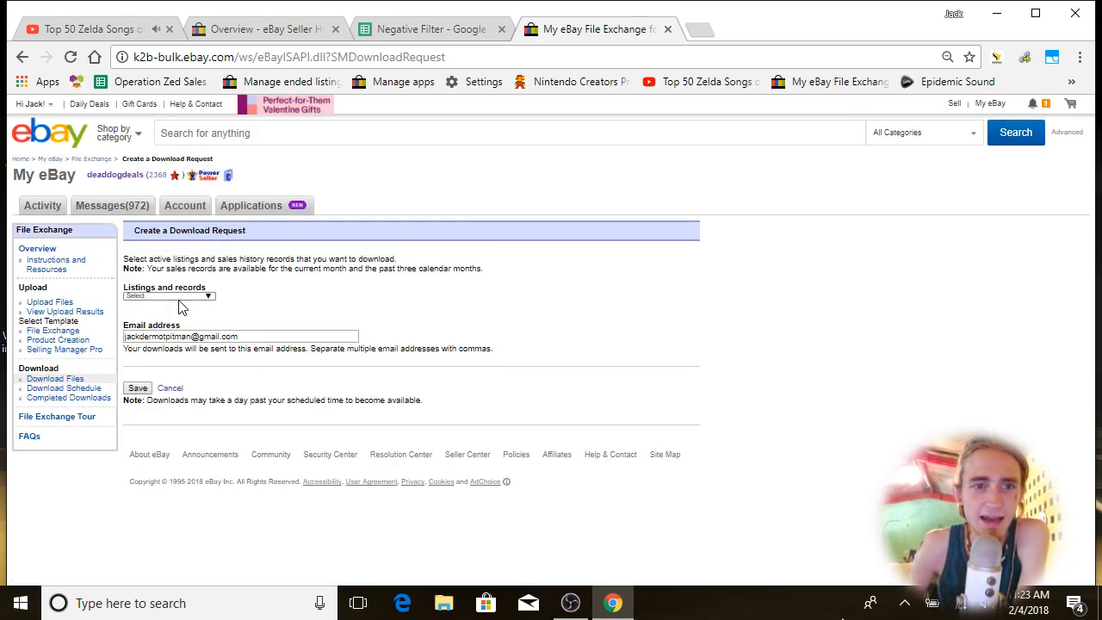
Step: Save a download request for Unsold records with a custom date range starting January 15, 2018
{"action": "left_click", "coordinate": [169, 296]}
{"action": "left_click", "coordinate": [203, 94]}
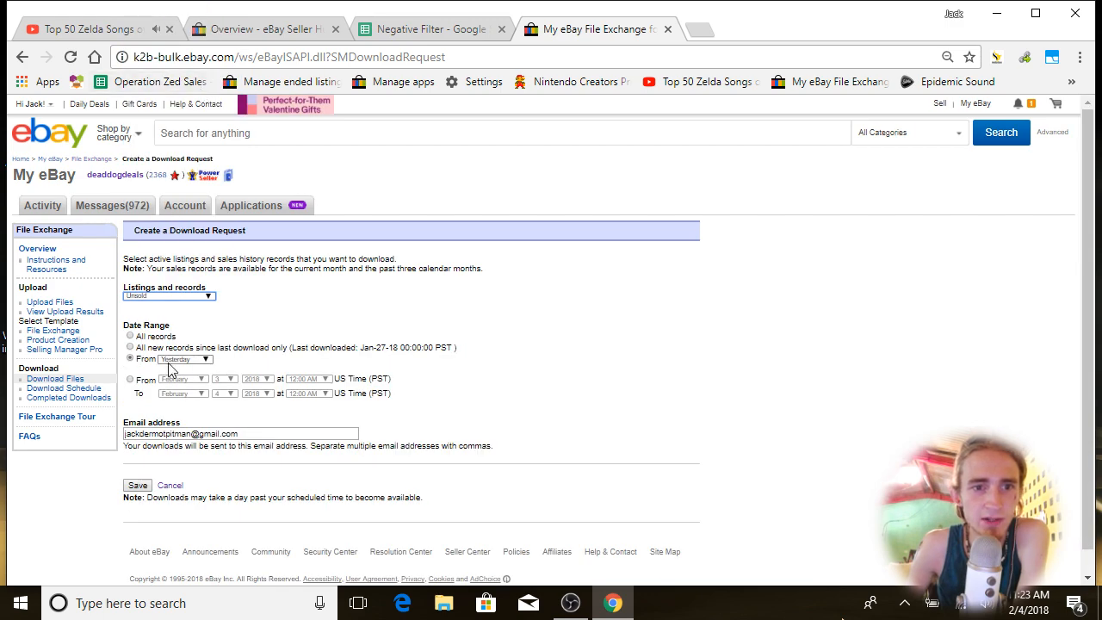
{"action": "left_click", "coordinate": [135, 382]}
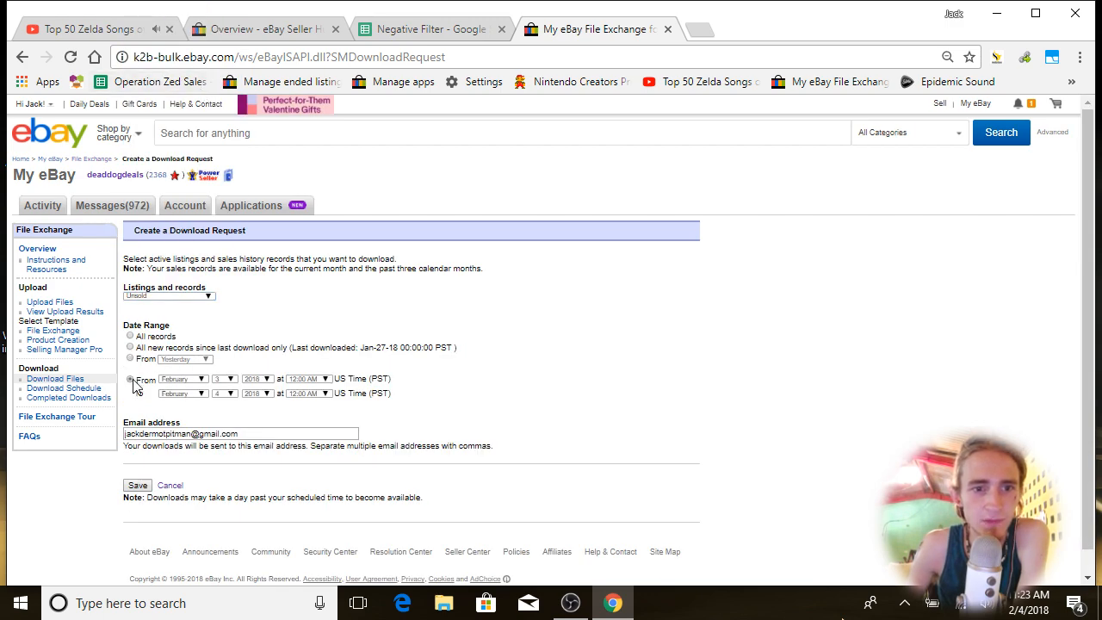
{"action": "left_click", "coordinate": [226, 382]}
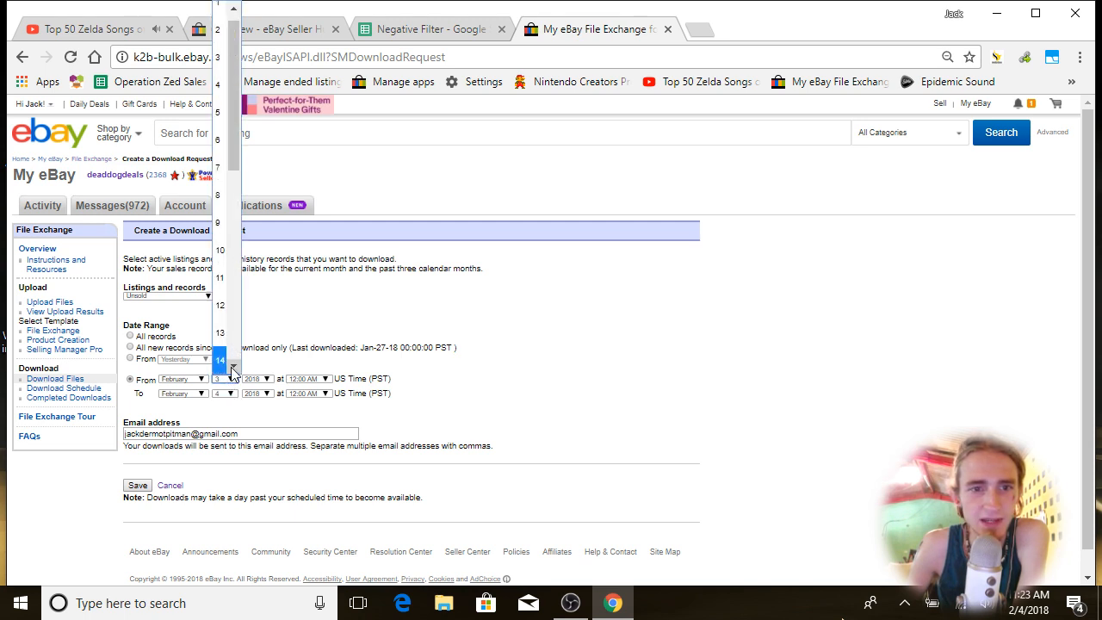
{"action": "left_click_drag", "start_coordinate": [238, 165], "coordinate": [232, 107]}
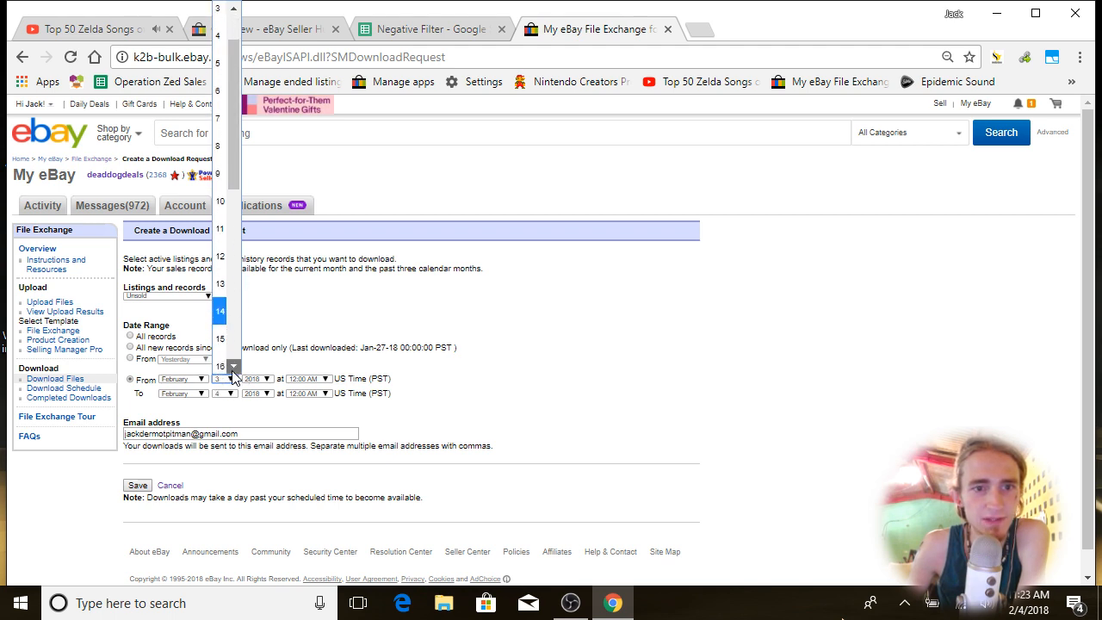
{"action": "left_click", "coordinate": [219, 320]}
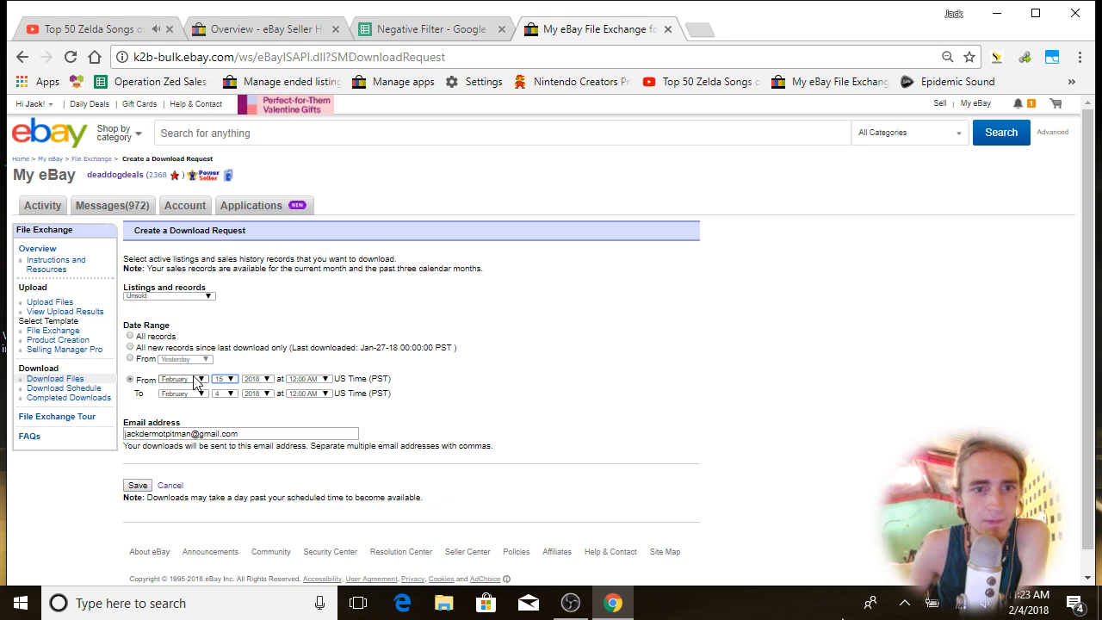
{"action": "left_click", "coordinate": [185, 380]}
{"action": "left_click", "coordinate": [177, 57]}
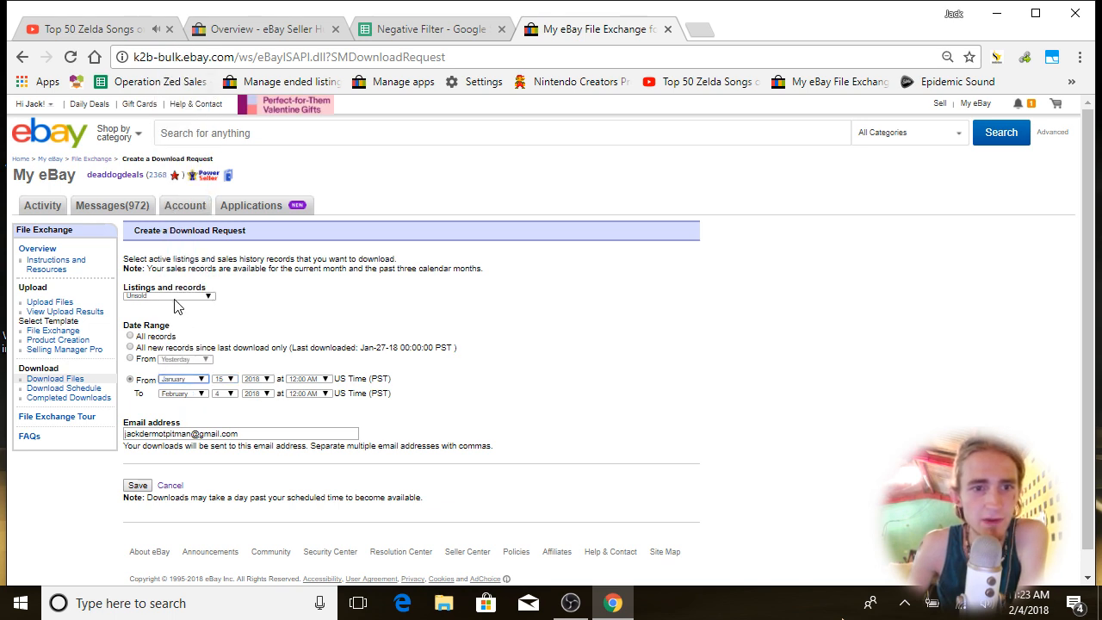
{"action": "left_click", "coordinate": [137, 485]}
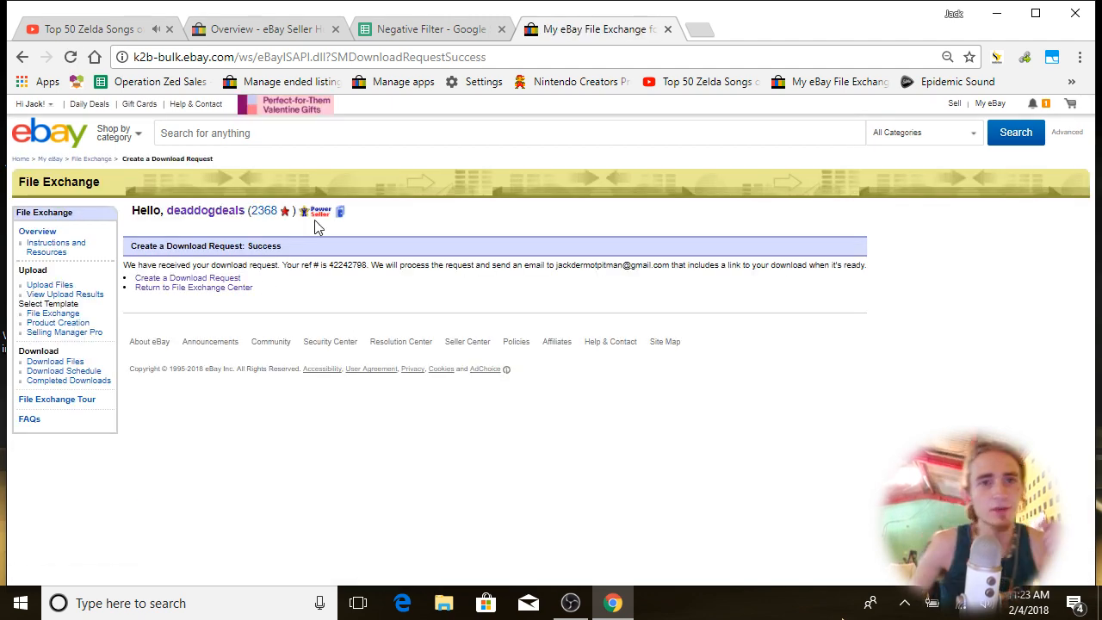
Step: Return to the Negative Filter spreadsheet and look at its keywords again, starting with baton
{"action": "left_click", "coordinate": [440, 26]}
{"action": "left_click", "coordinate": [608, 383]}
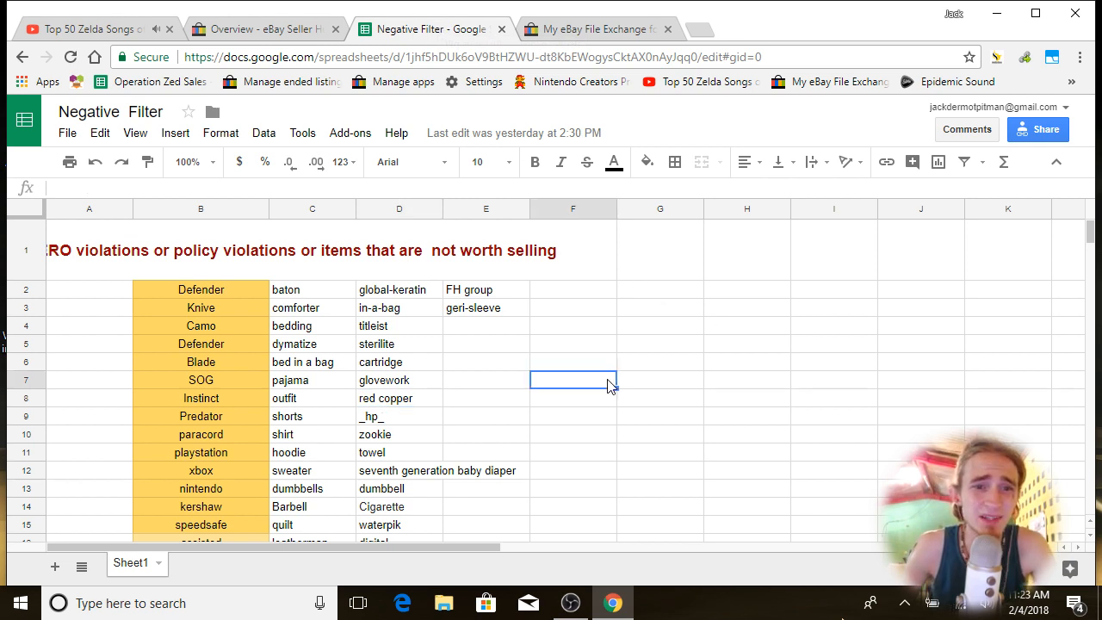
{"action": "left_click", "coordinate": [341, 298]}
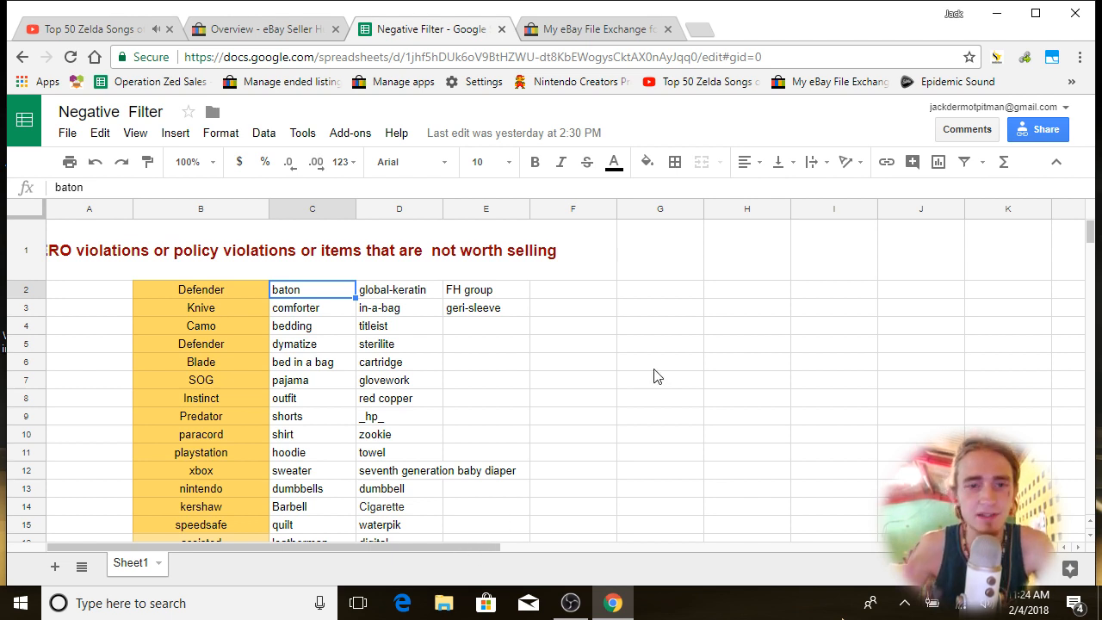
Step: Switch to Sublime Text 3 and show the MASTERLIST 140K file in a maximized window
{"action": "left_click", "coordinate": [195, 604]}
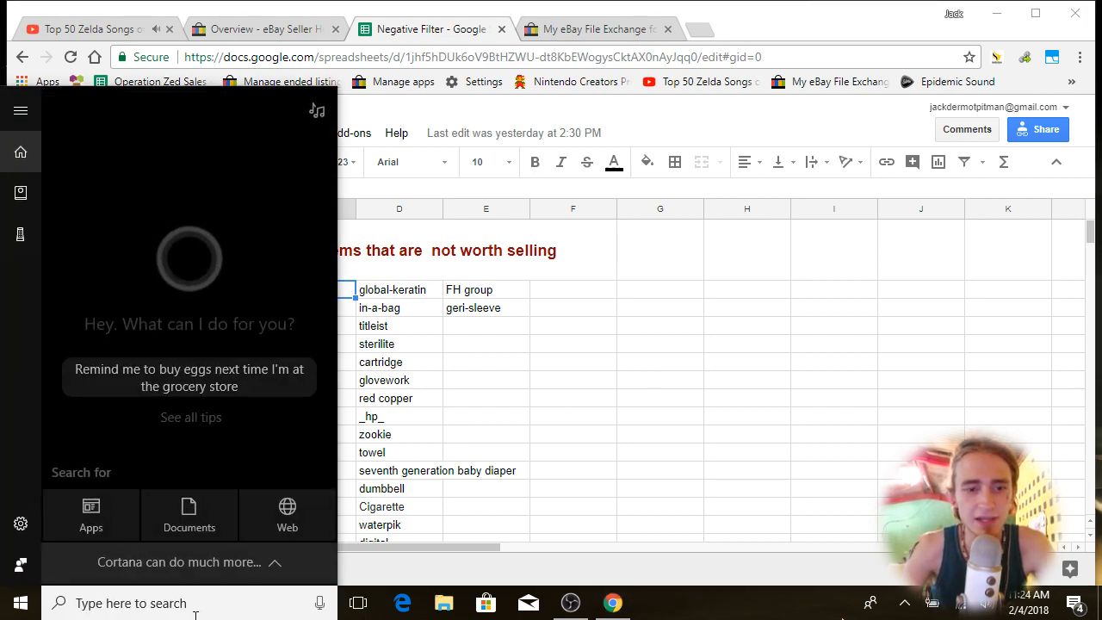
{"action": "type", "text": "sub"}
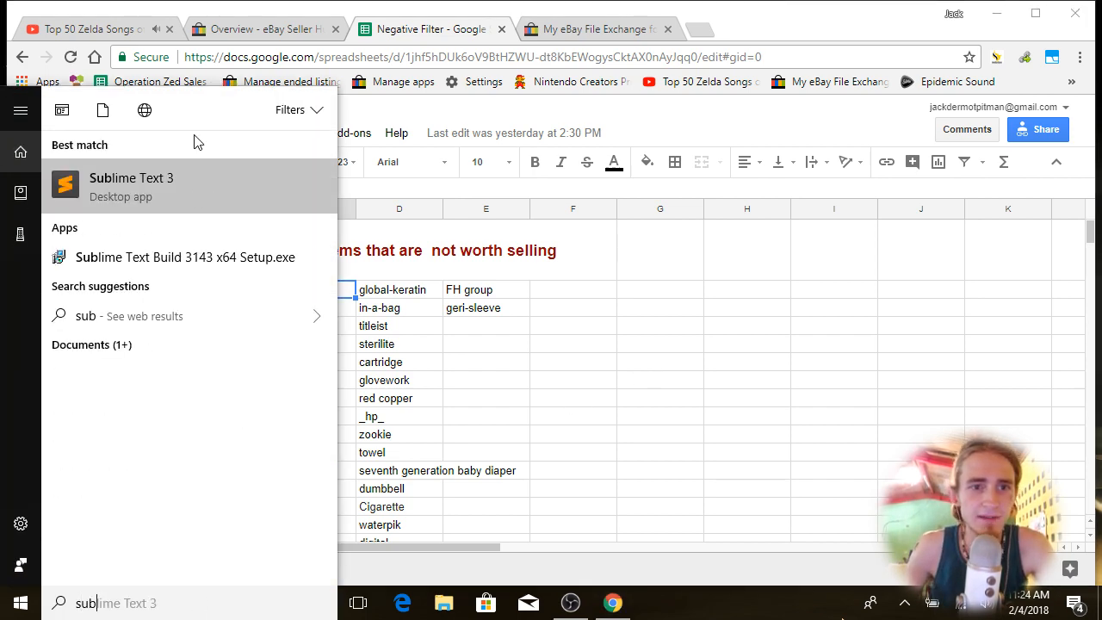
{"action": "left_click", "coordinate": [222, 181]}
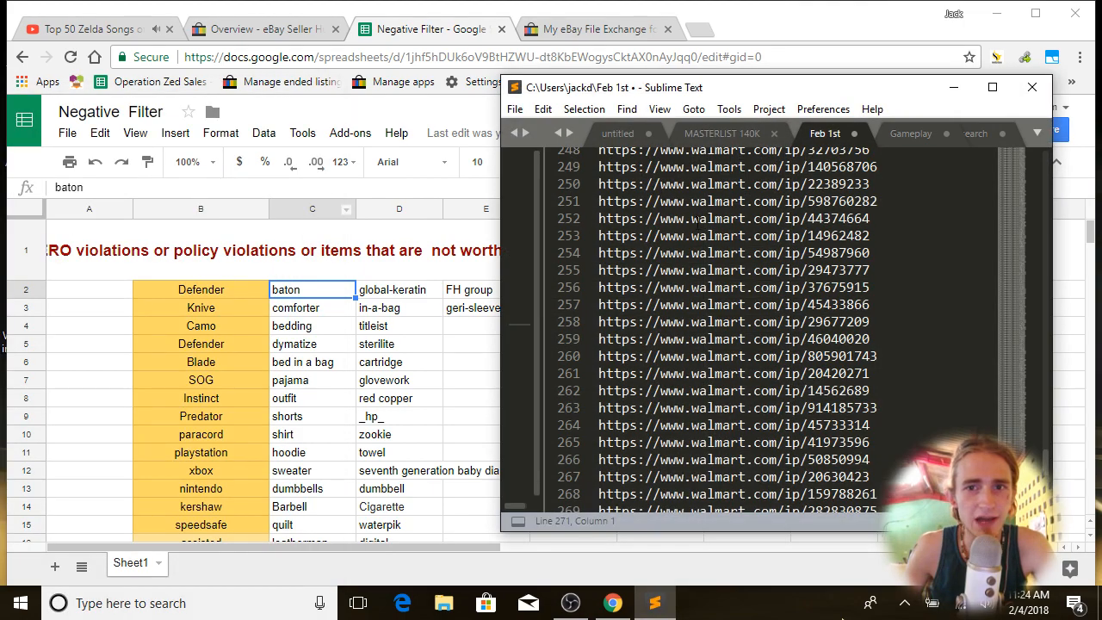
{"action": "left_click", "coordinate": [785, 235]}
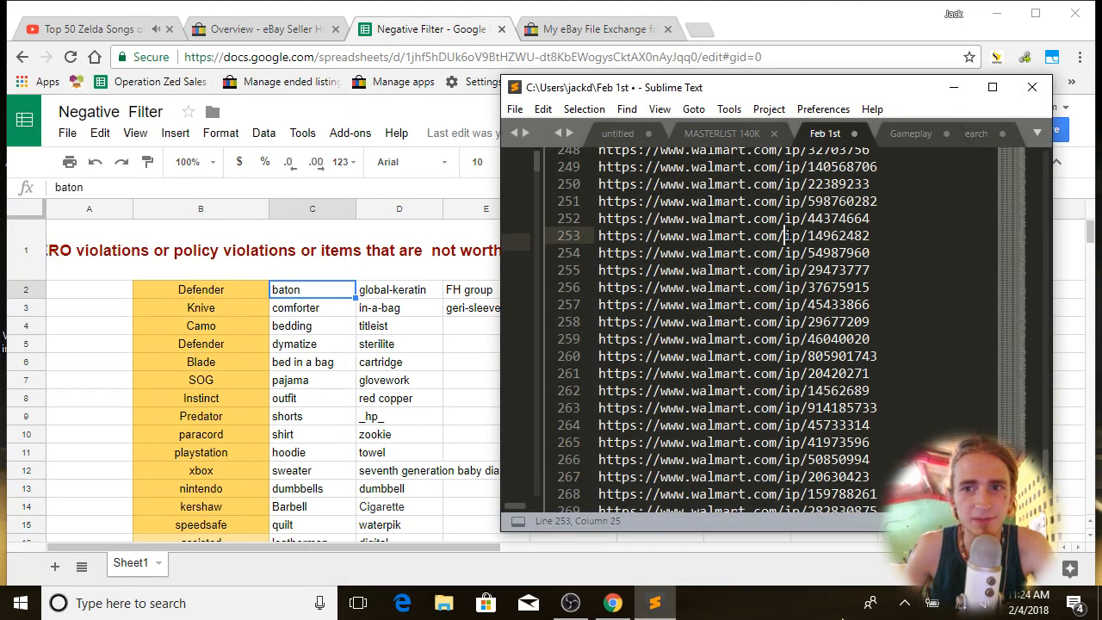
{"action": "left_click", "coordinate": [699, 132]}
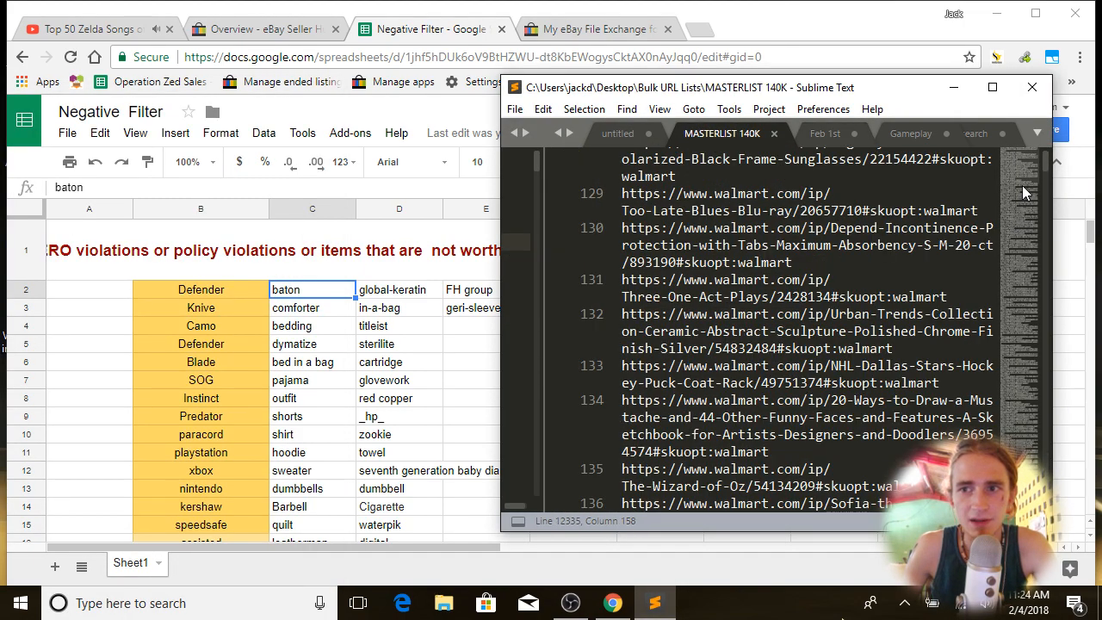
{"action": "left_click", "coordinate": [992, 87]}
Step: Examine the product names in the Walmart URLs around lines 116 to 138 of the master list
{"action": "left_click", "coordinate": [449, 319]}
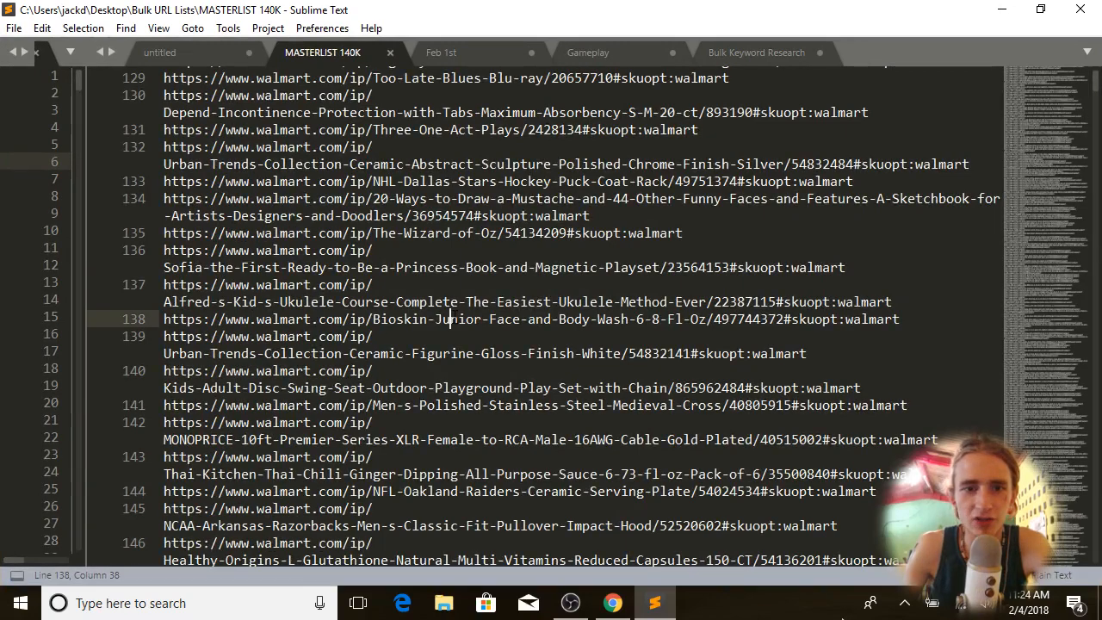
{"action": "scroll", "coordinate": [412, 237], "scroll_direction": "up", "scroll_amount": 5}
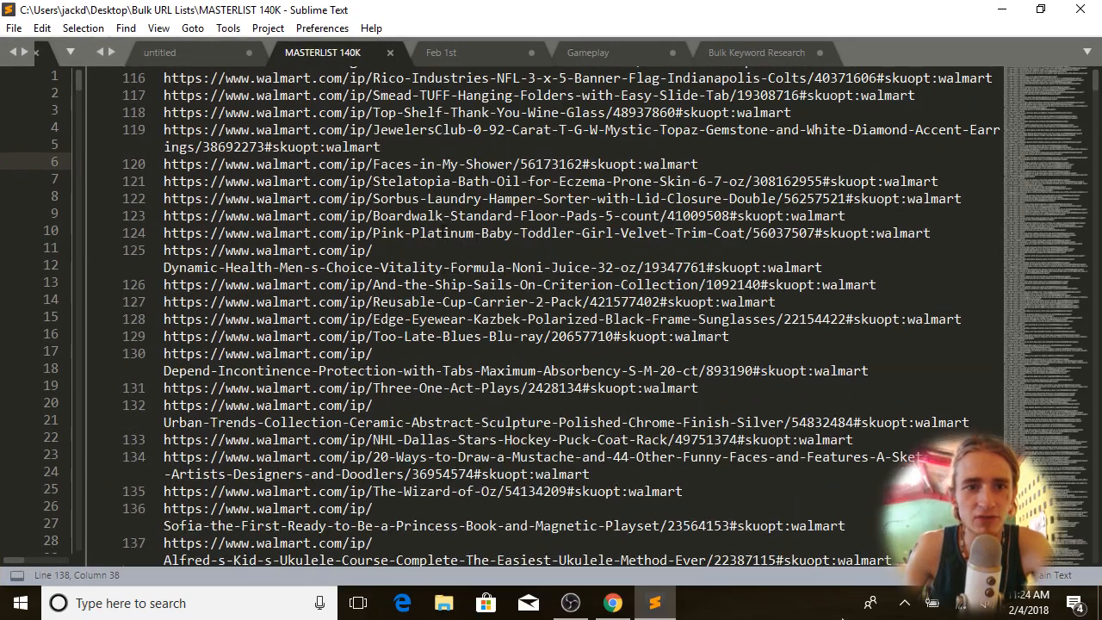
{"action": "left_click", "coordinate": [436, 180]}
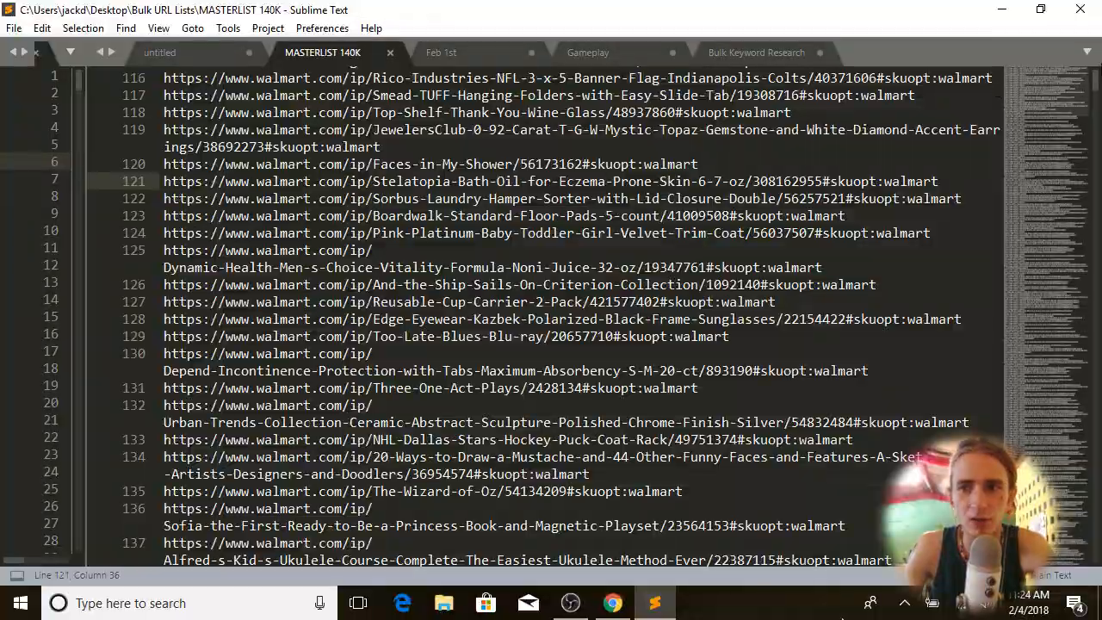
Step: Turn off word wrap for the MASTERLIST 140K file so that each Walmart URL stays on one line
{"action": "mouse_move", "coordinate": [1060, 98]}
{"action": "left_mouse_down"}
{"action": "mouse_move", "coordinate": [1041, 533]}
{"action": "mouse_move", "coordinate": [1067, 564]}
{"action": "mouse_move", "coordinate": [1075, 91]}
{"action": "left_mouse_up"}
{"action": "left_click_drag", "start_coordinate": [536, 183], "coordinate": [543, 187]}
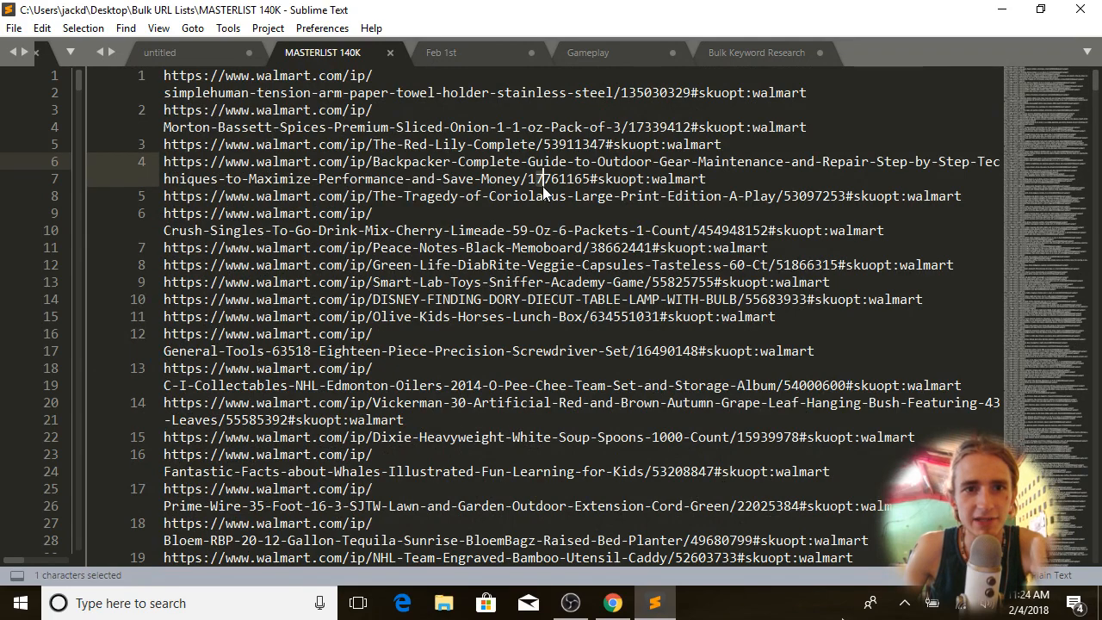
{"action": "key", "text": "ctrl+a"}
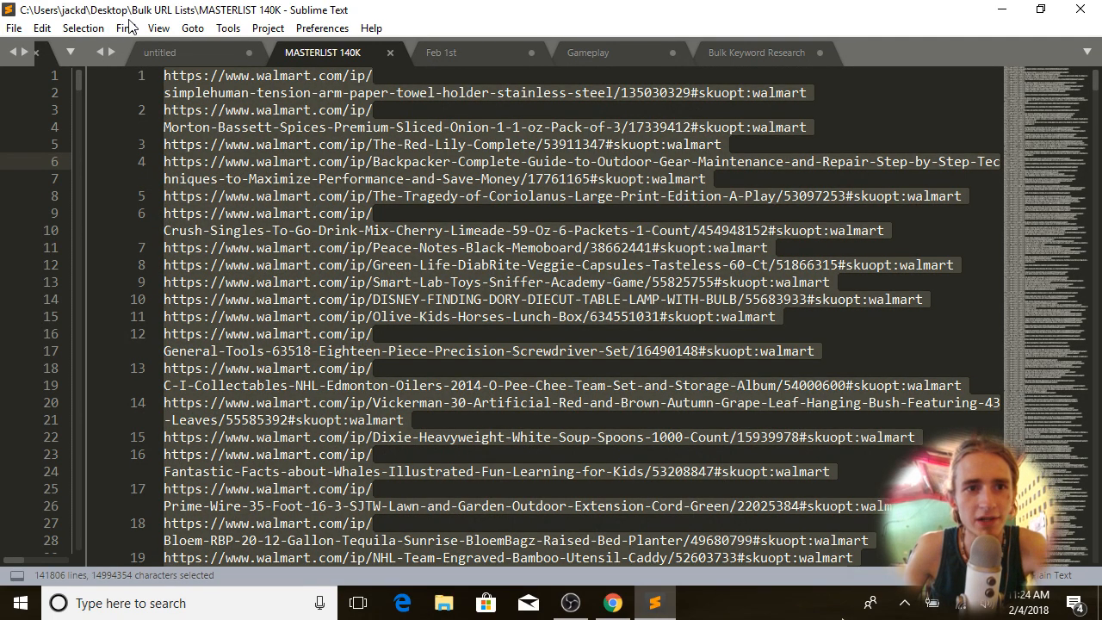
{"action": "left_click", "coordinate": [158, 27]}
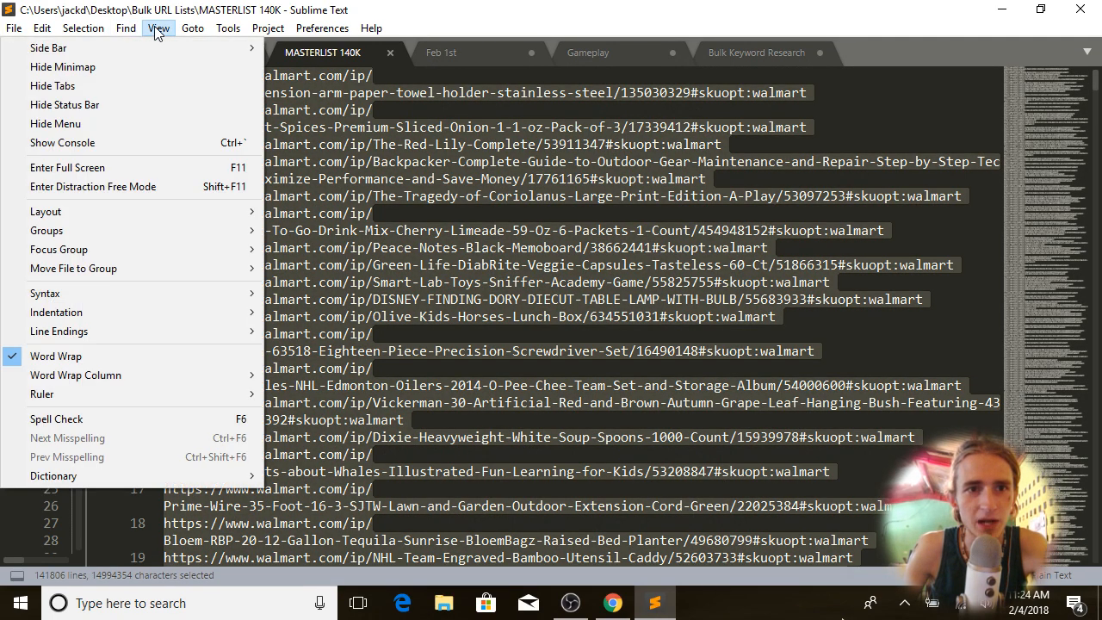
{"action": "left_click", "coordinate": [163, 355]}
{"action": "left_click", "coordinate": [558, 316]}
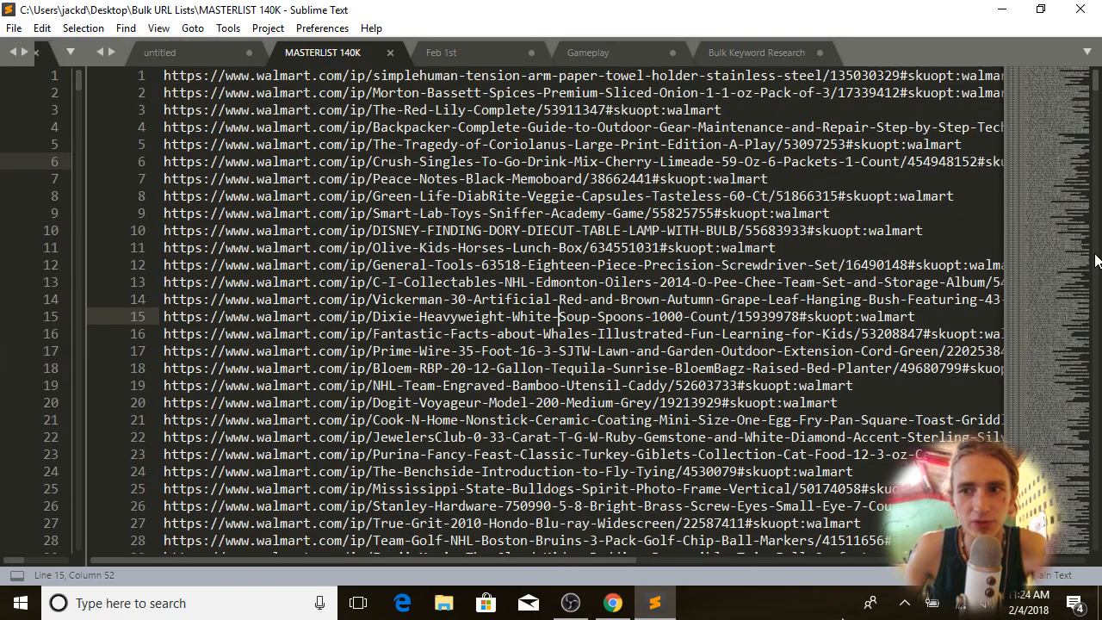
Step: Look over the unwrapped Walmart URLs down to about line 118 and return to the first line
{"action": "scroll", "coordinate": [1048, 143], "scroll_direction": "down", "scroll_amount": 20}
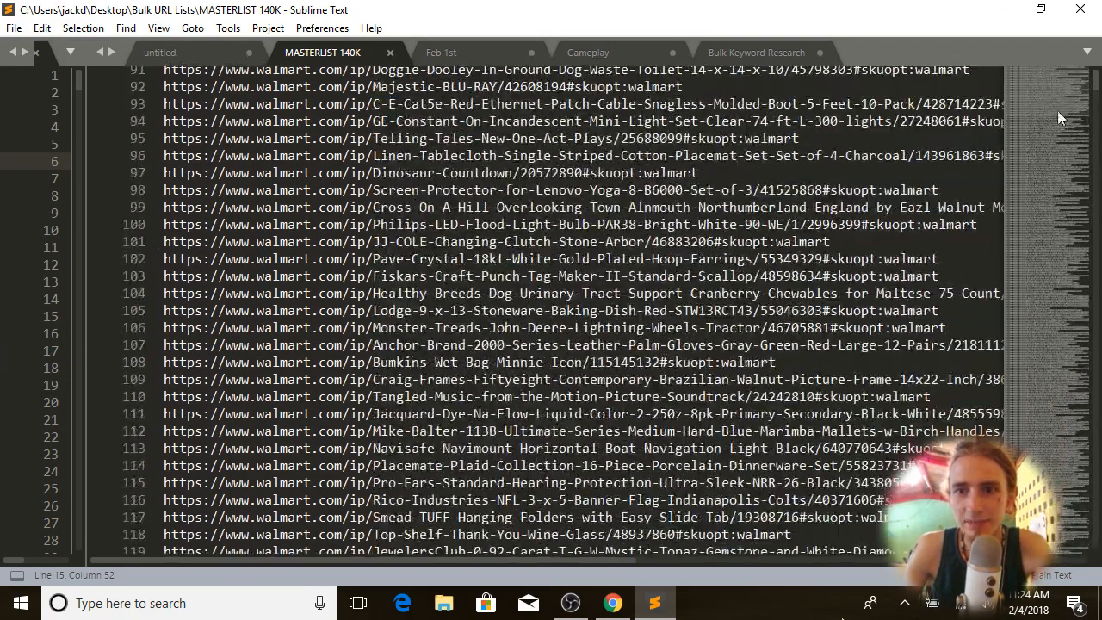
{"action": "mouse_move", "coordinate": [1094, 83]}
{"action": "left_mouse_down"}
{"action": "mouse_move", "coordinate": [1095, 550]}
{"action": "mouse_move", "coordinate": [1095, 84]}
{"action": "left_mouse_up"}
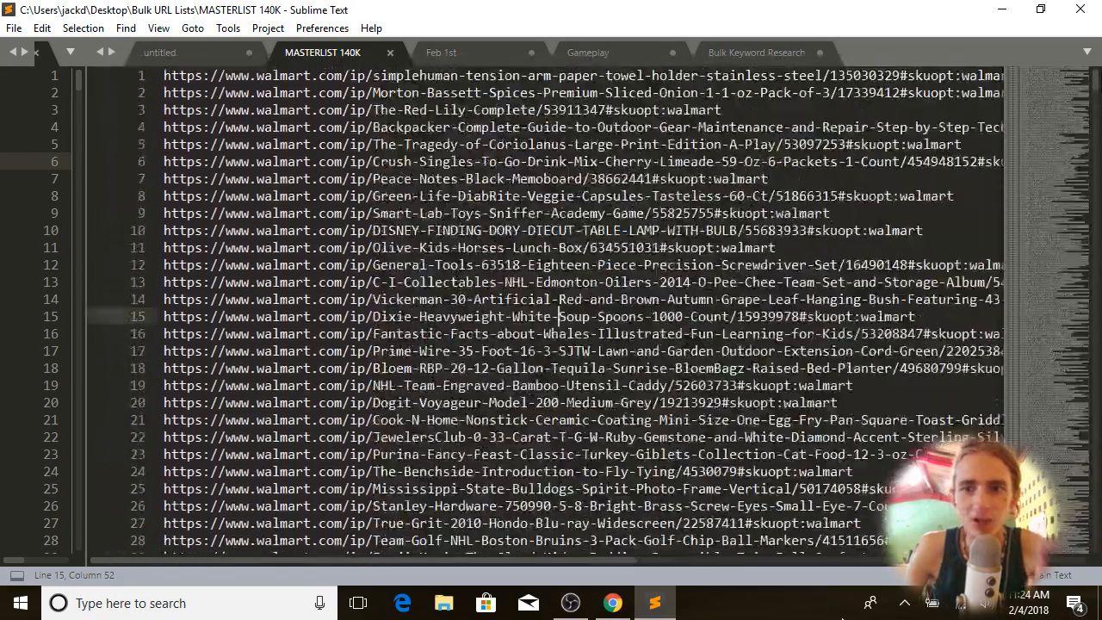
{"action": "left_click", "coordinate": [757, 144]}
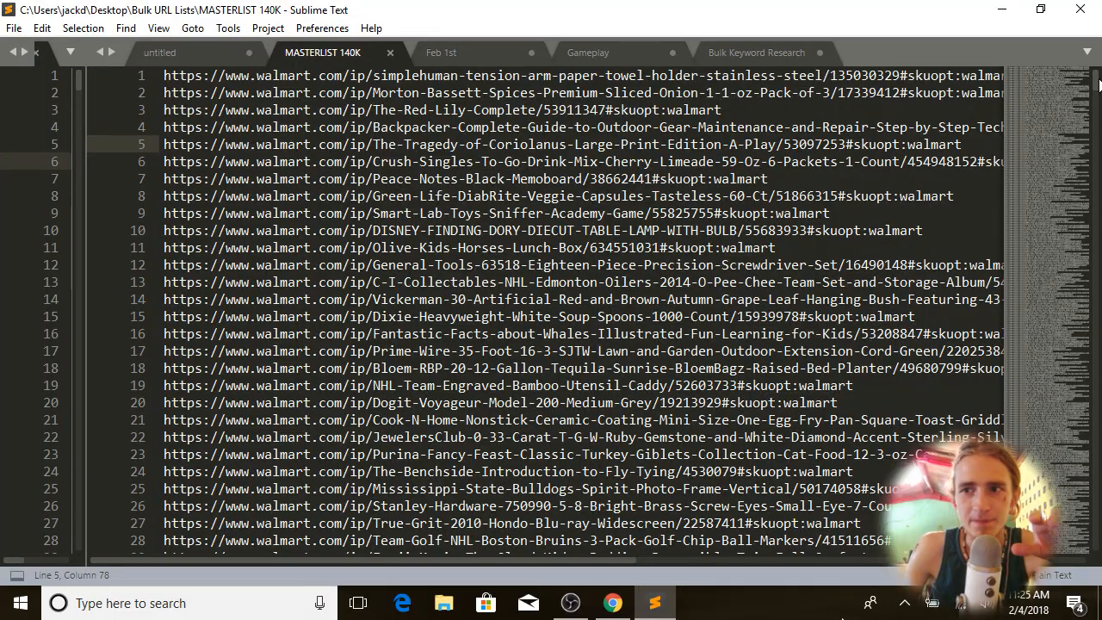
{"action": "mouse_move", "coordinate": [1097, 85]}
{"action": "left_mouse_down"}
{"action": "mouse_move", "coordinate": [1096, 552]}
{"action": "mouse_move", "coordinate": [1098, 78]}
{"action": "left_mouse_up"}
Step: Switch to Chrome and open gmail.com in a new browser tab with the window maximized
{"action": "left_click", "coordinate": [612, 603]}
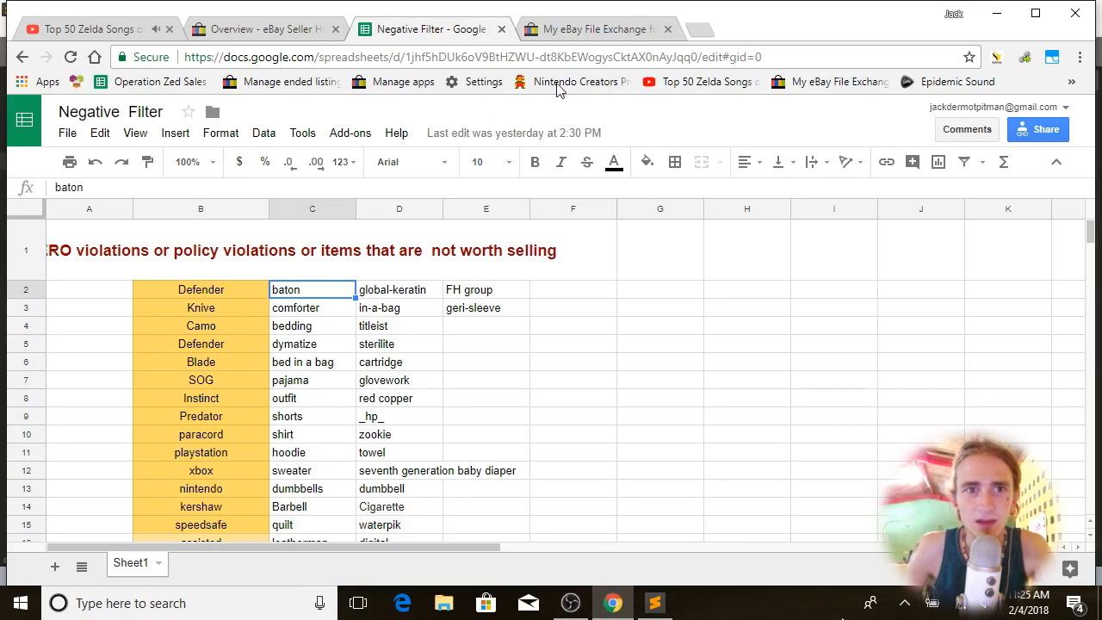
{"action": "left_click", "coordinate": [700, 30]}
{"action": "type", "text": "gmail.com"}
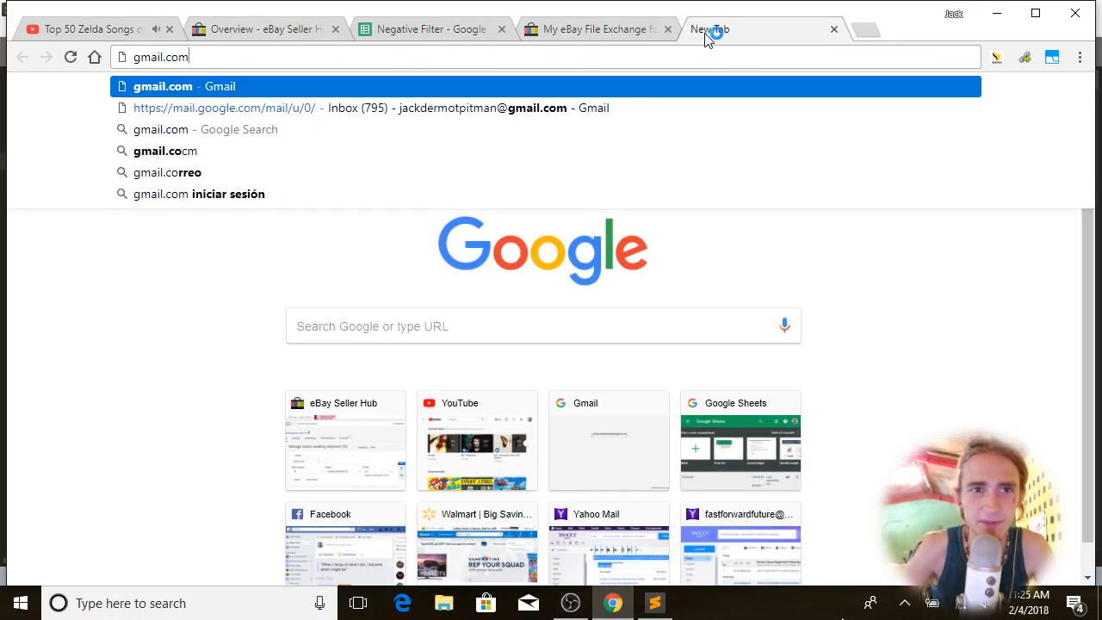
{"action": "key", "text": "Return"}
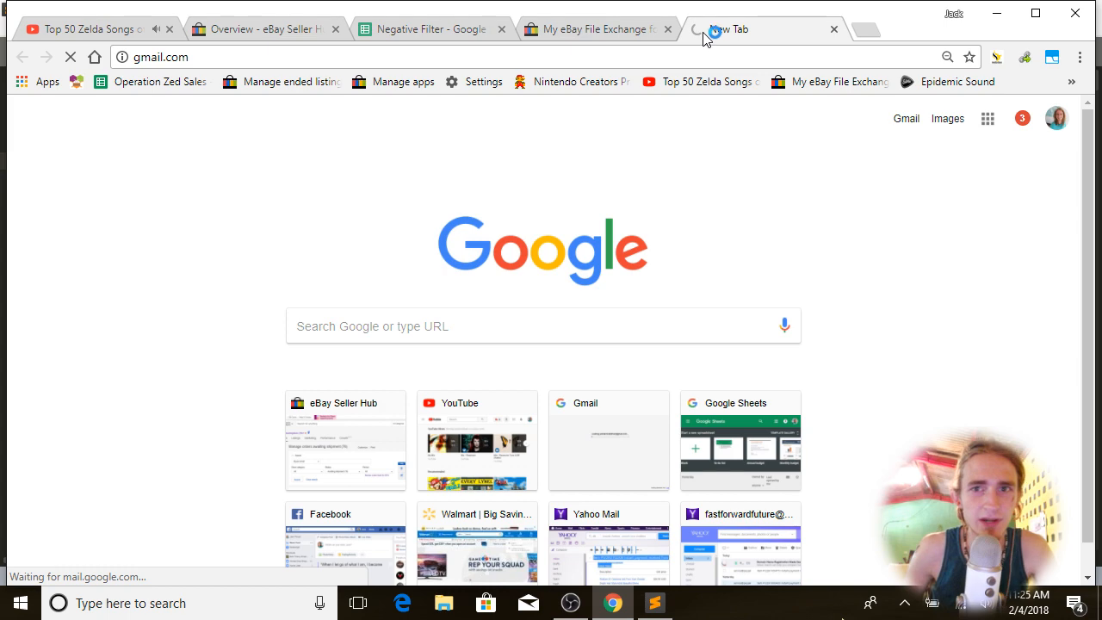
{"action": "left_click", "coordinate": [1035, 13]}
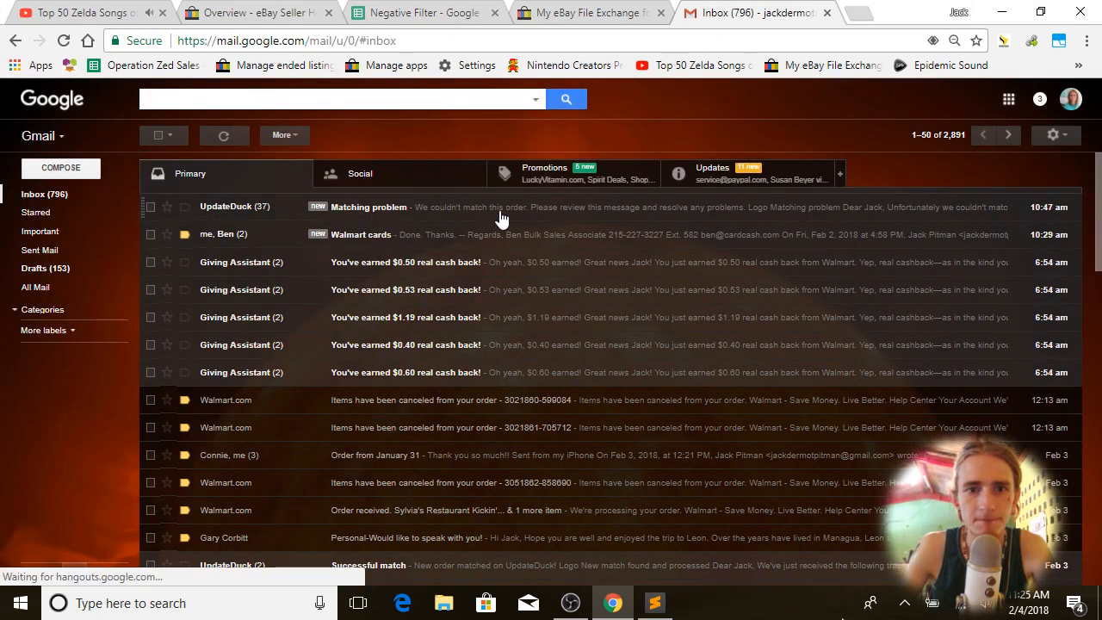
Step: Check the Updates, Social, Promotions and Primary inbox categories for eBay's download email
{"action": "left_click", "coordinate": [719, 175]}
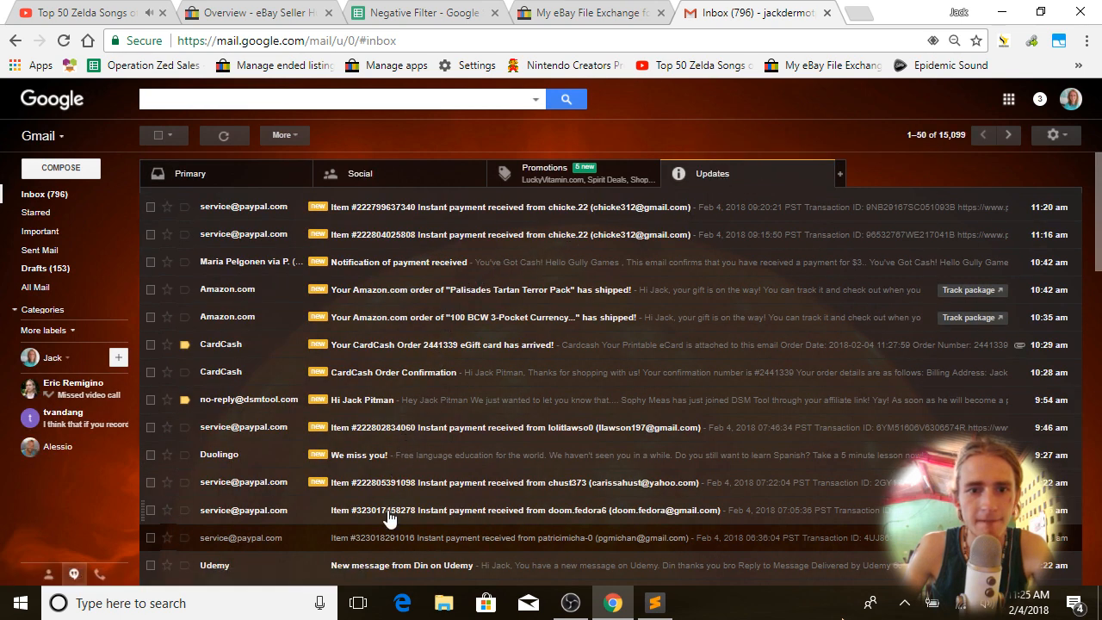
{"action": "left_click", "coordinate": [446, 176]}
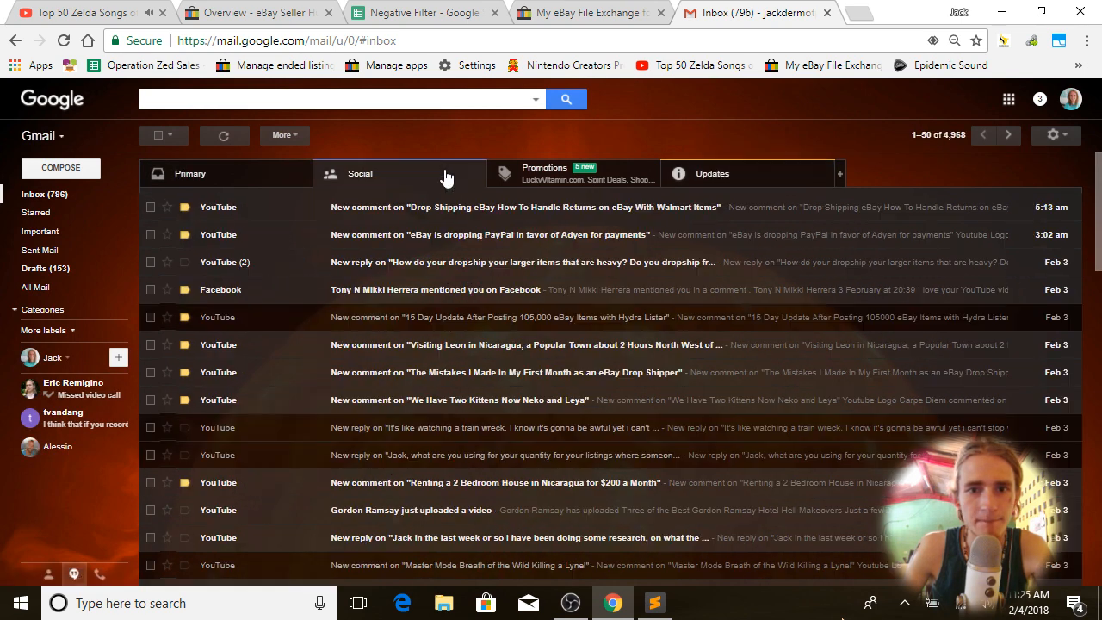
{"action": "left_click", "coordinate": [252, 173]}
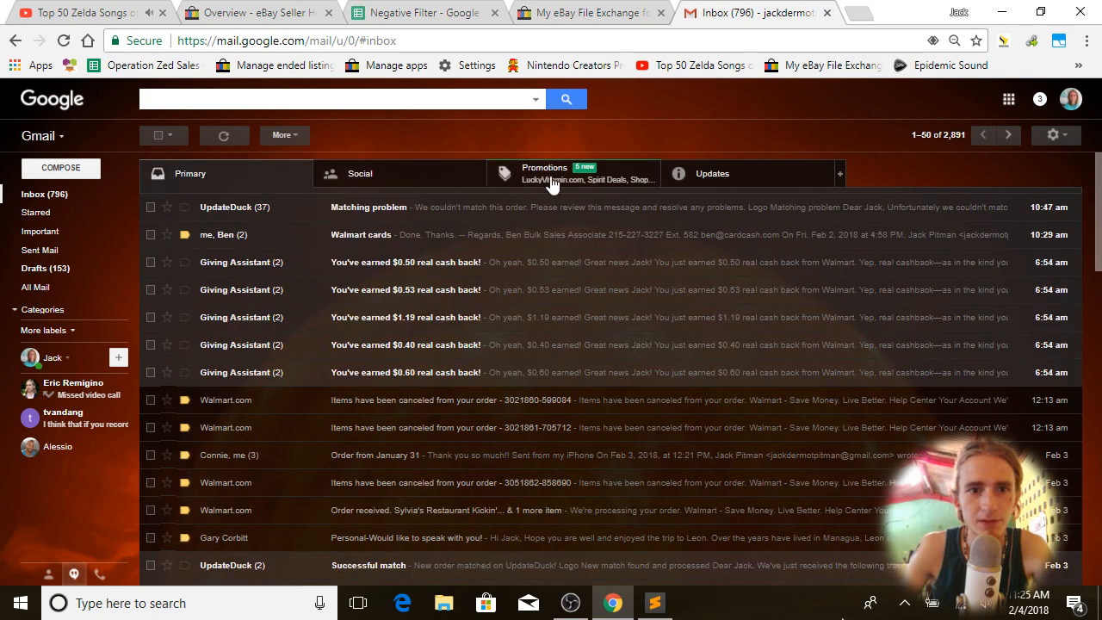
{"action": "left_click", "coordinate": [551, 175]}
{"action": "left_click", "coordinate": [695, 173]}
{"action": "left_click", "coordinate": [256, 182]}
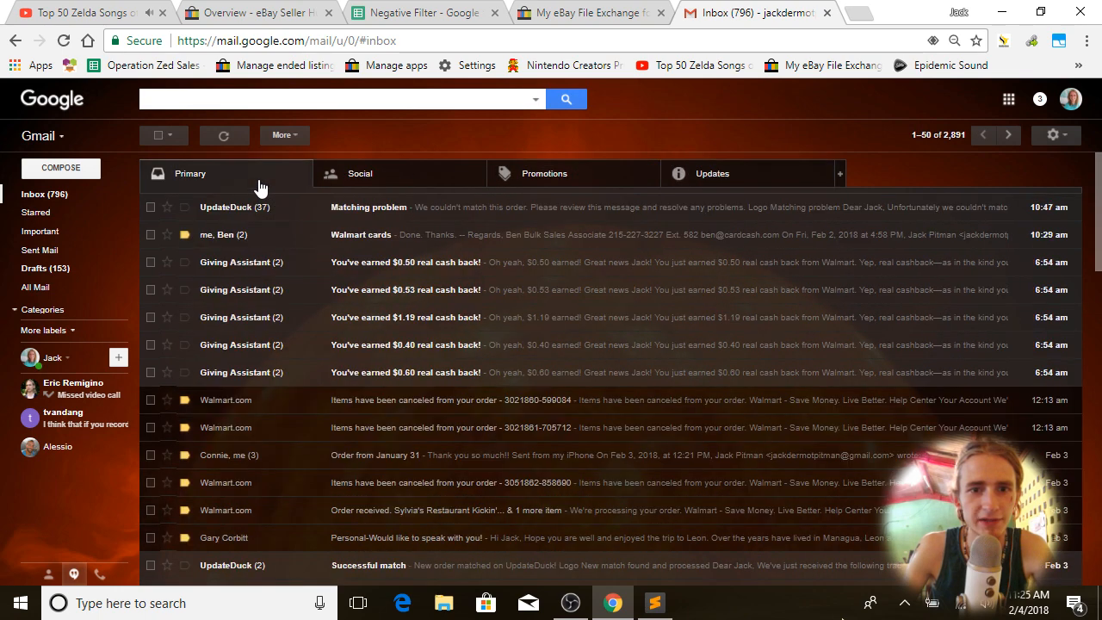
Step: Look at the eBay File Exchange download request page again and return to the Negative Filter spreadsheet
{"action": "left_click", "coordinate": [575, 8]}
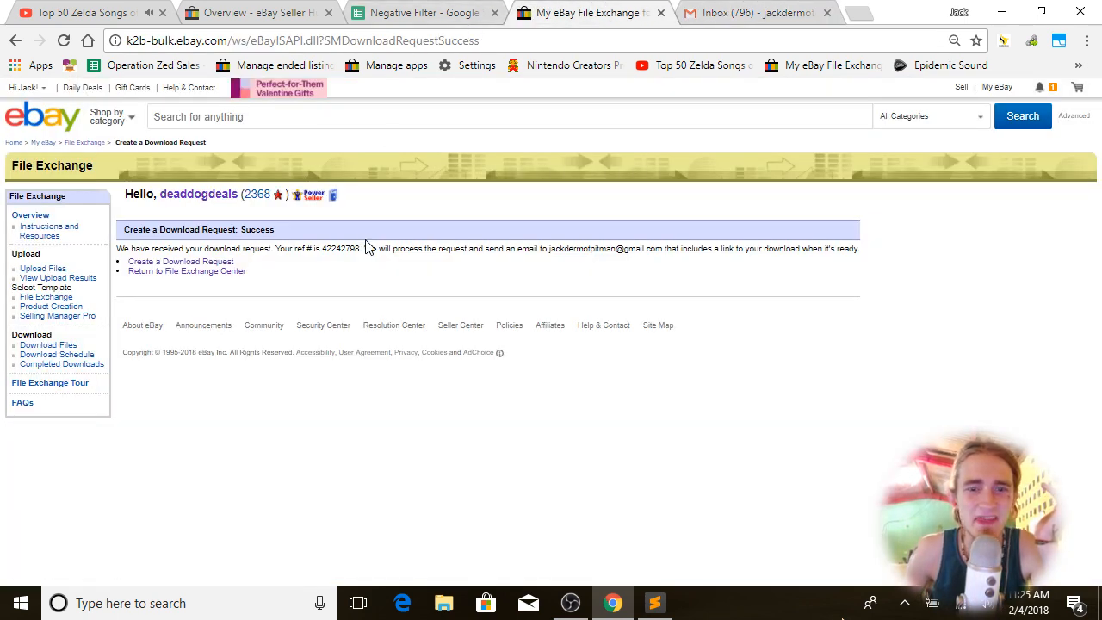
{"action": "left_click", "coordinate": [410, 13]}
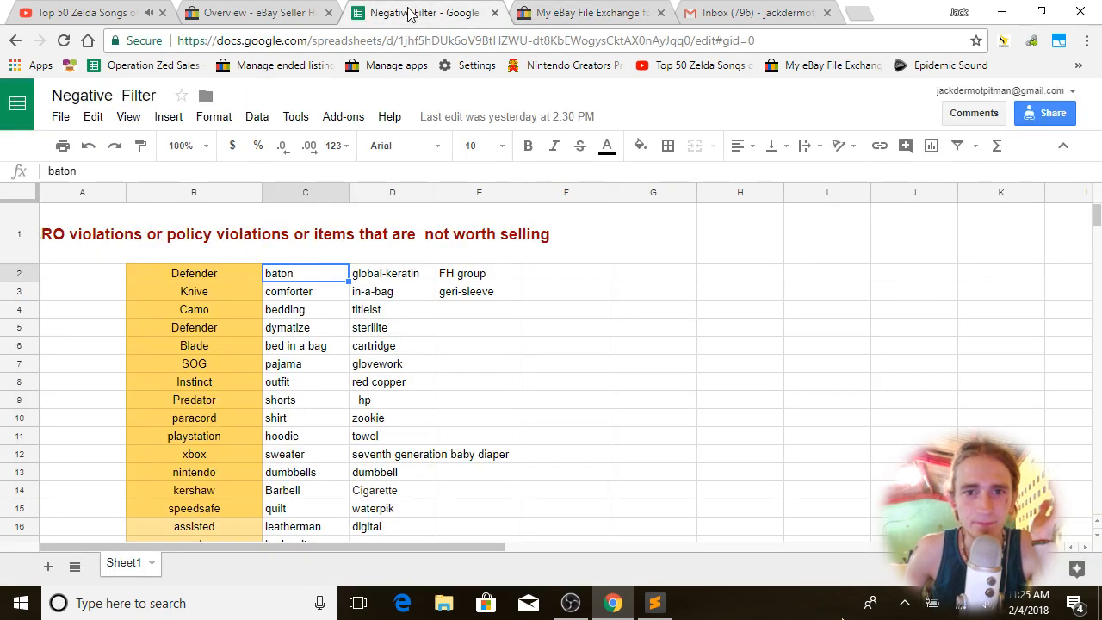
{"action": "left_click", "coordinate": [575, 607]}
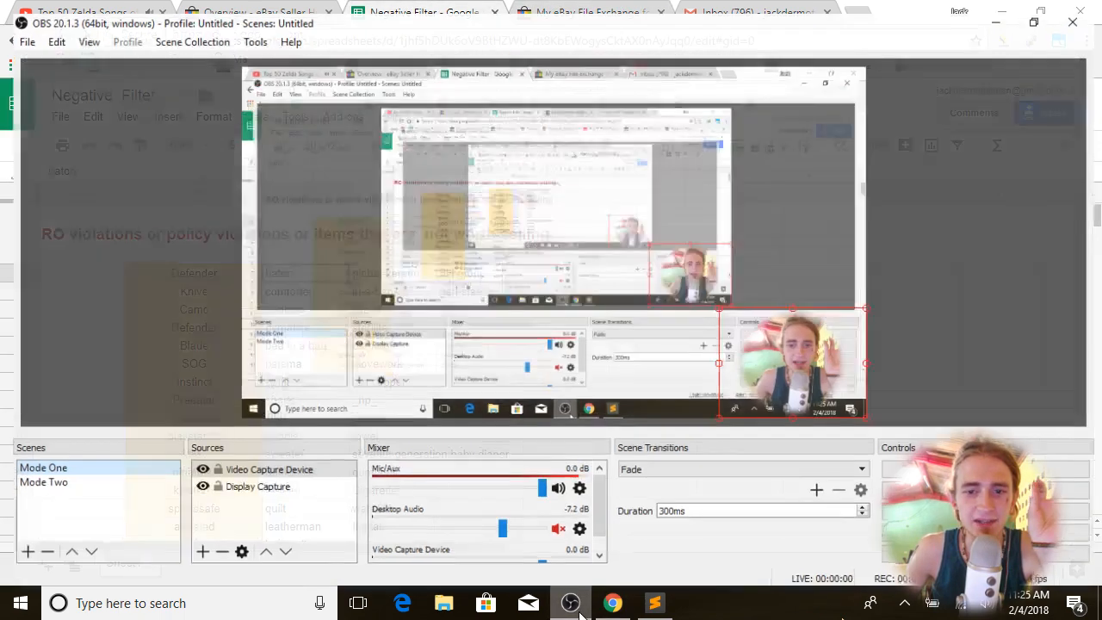
{"action": "left_click", "coordinate": [1001, 8]}
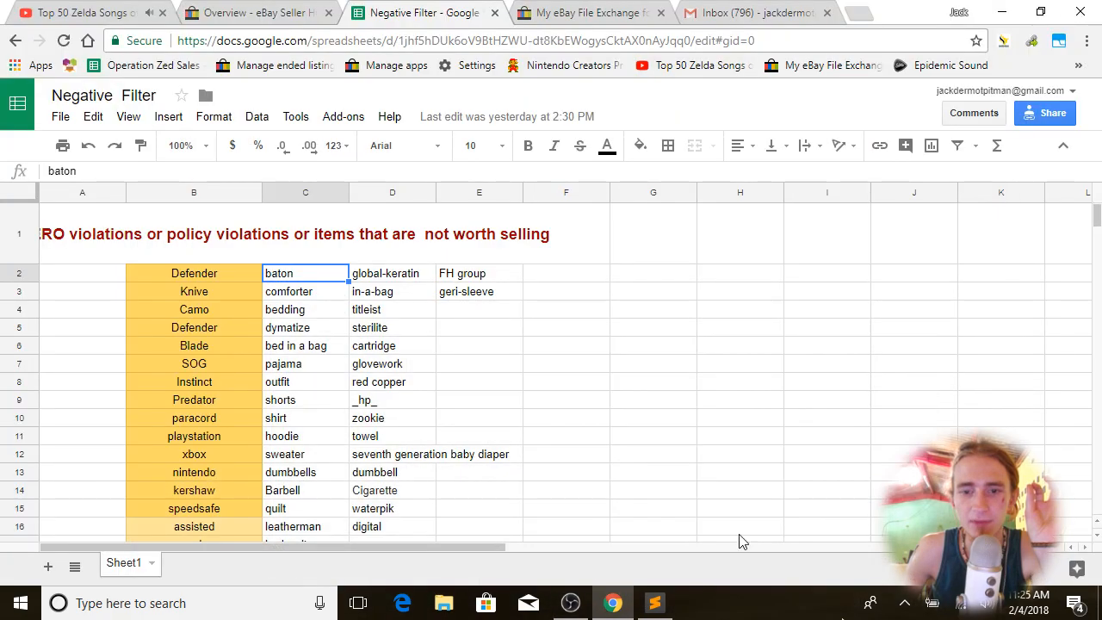
Step: Arrange the Negative Filter spreadsheet in Chrome and the MASTERLIST 140K file in Sublime Text side by side
{"action": "left_click", "coordinate": [655, 602]}
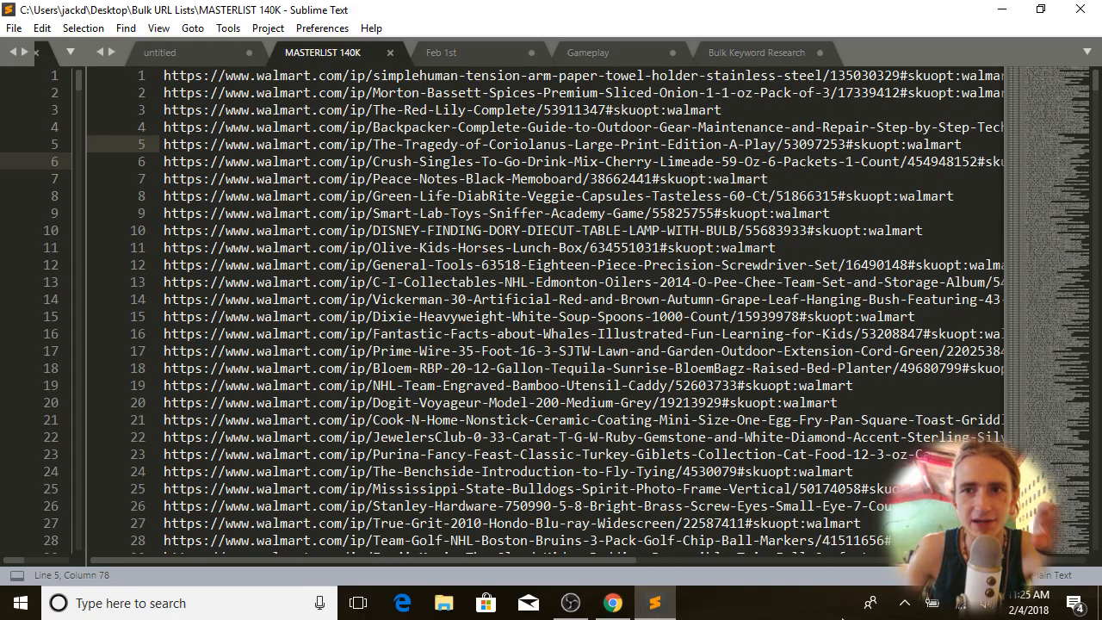
{"action": "double_click", "coordinate": [783, 17]}
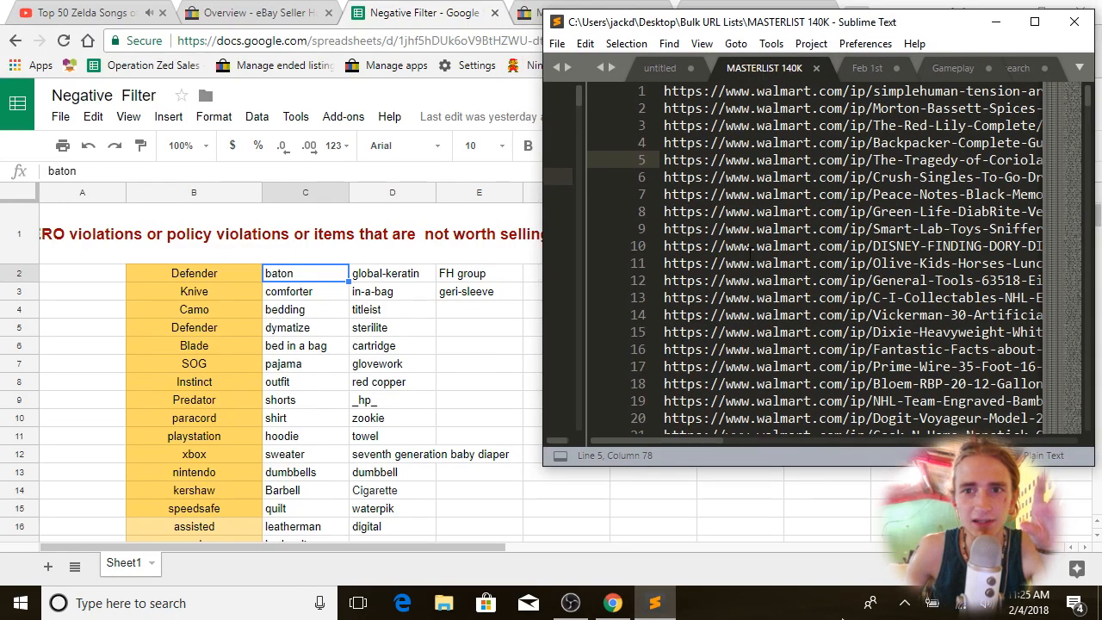
{"action": "left_click", "coordinate": [780, 262]}
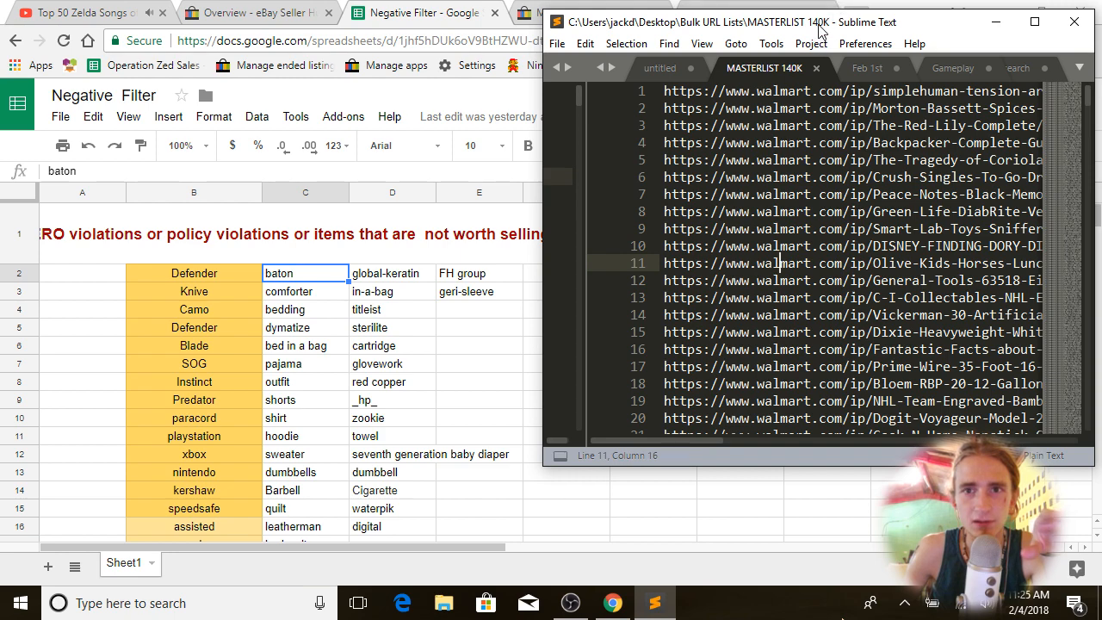
{"action": "left_click_drag", "start_coordinate": [823, 24], "coordinate": [1095, 263]}
{"action": "left_click", "coordinate": [233, 215]}
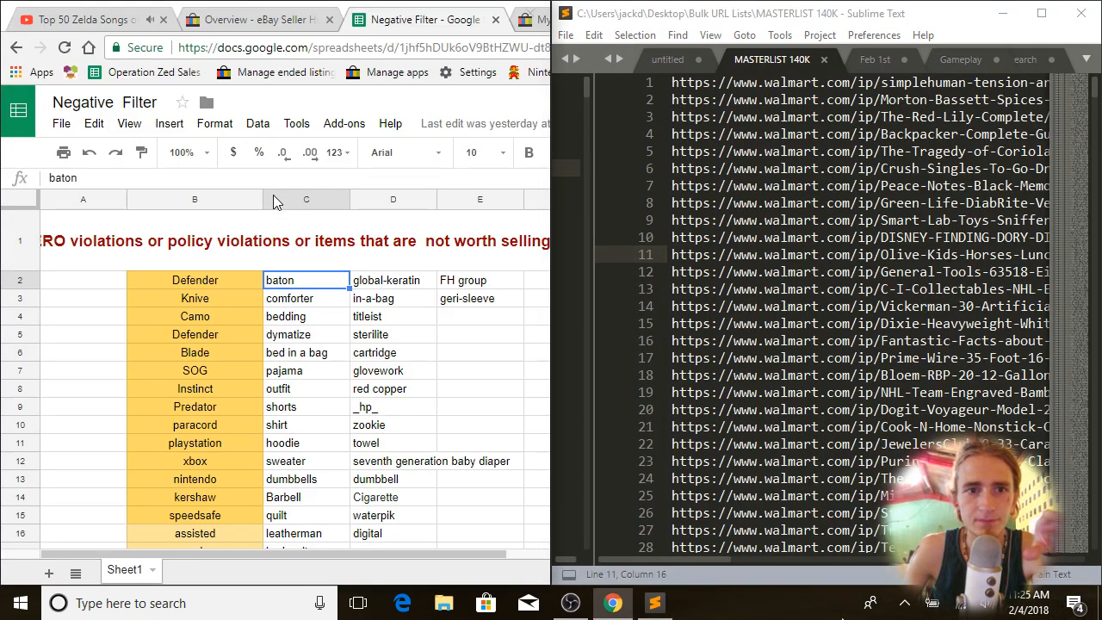
{"action": "left_click", "coordinate": [322, 312]}
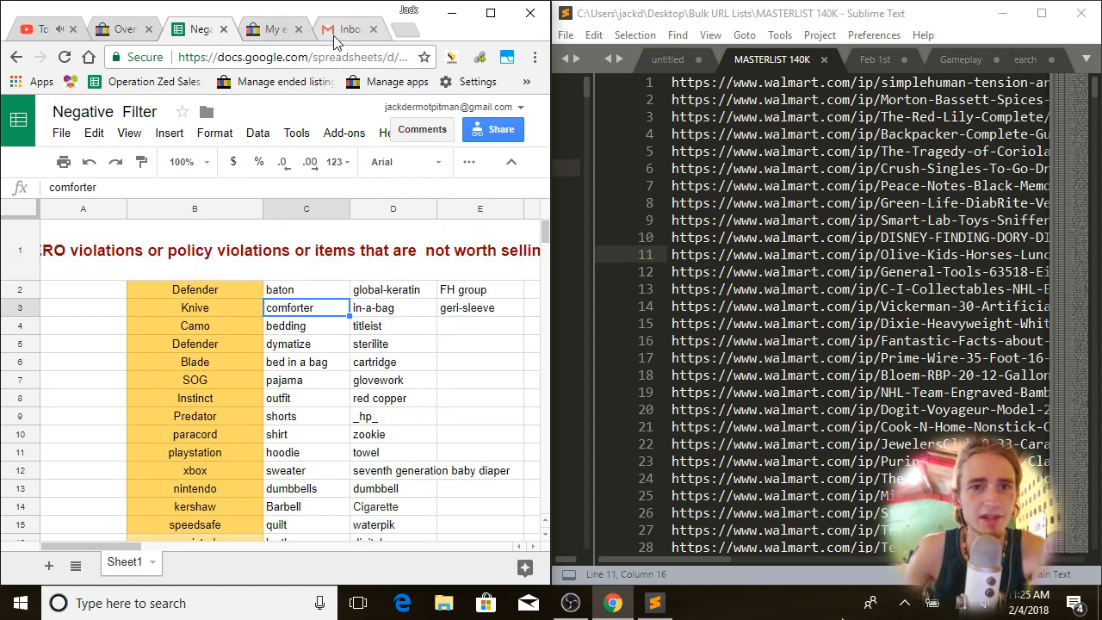
Step: Revisit the eBay request page, then examine the negative keywords in column B of the spreadsheet, such as nintendo, spring, scope and xbox
{"action": "left_click", "coordinate": [274, 31]}
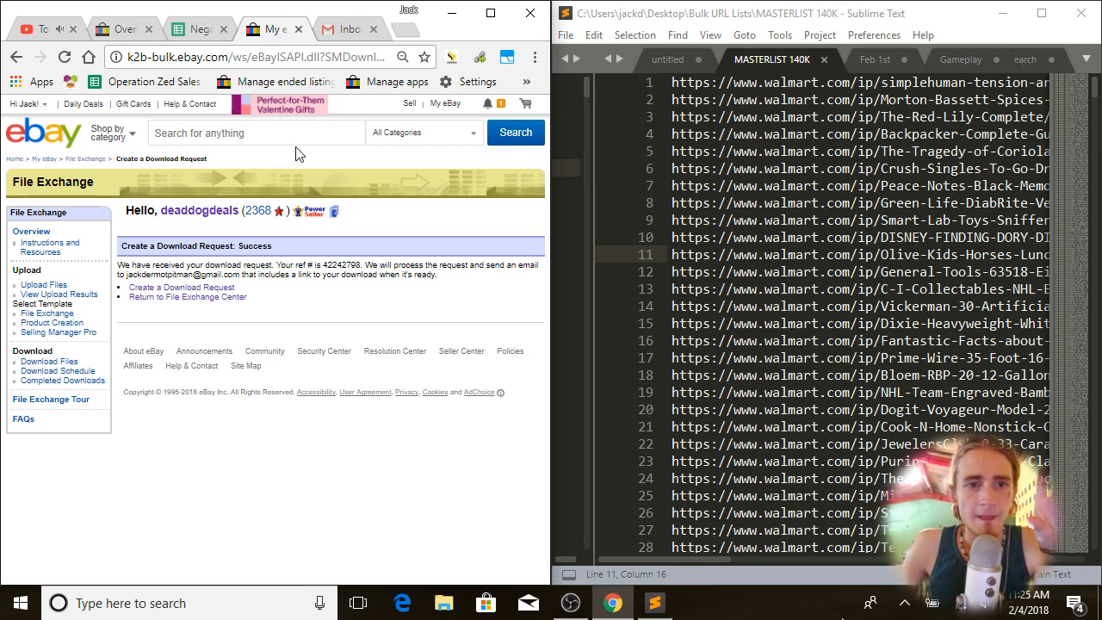
{"action": "left_click", "coordinate": [184, 30]}
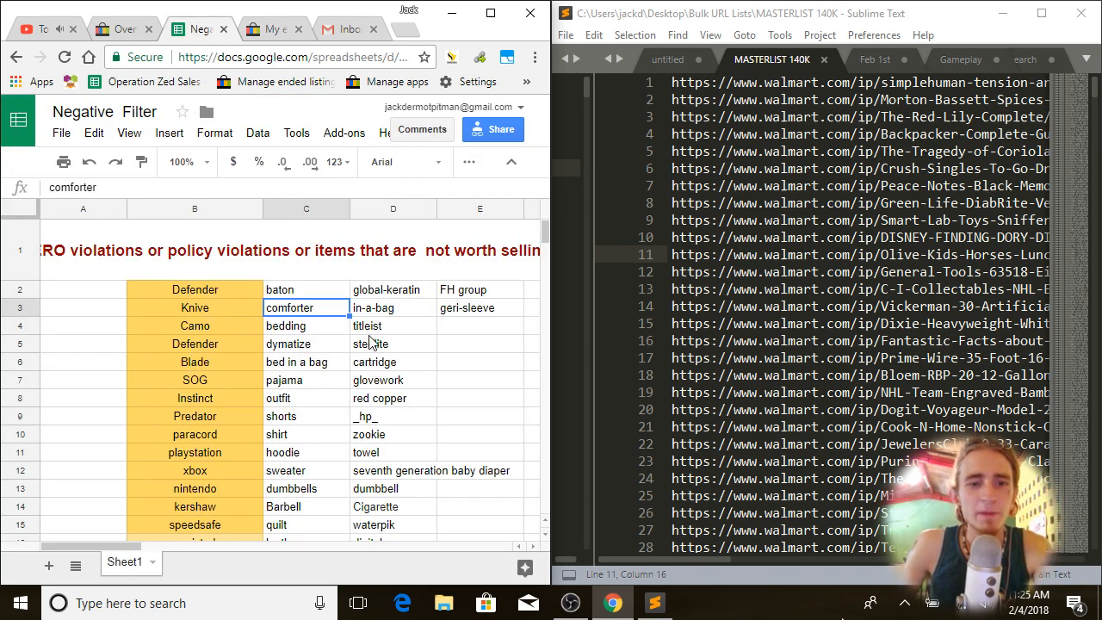
{"action": "left_click", "coordinate": [220, 292]}
{"action": "scroll", "coordinate": [220, 296], "scroll_direction": "down", "scroll_amount": 5}
{"action": "scroll", "coordinate": [221, 296], "scroll_direction": "down", "scroll_amount": 12}
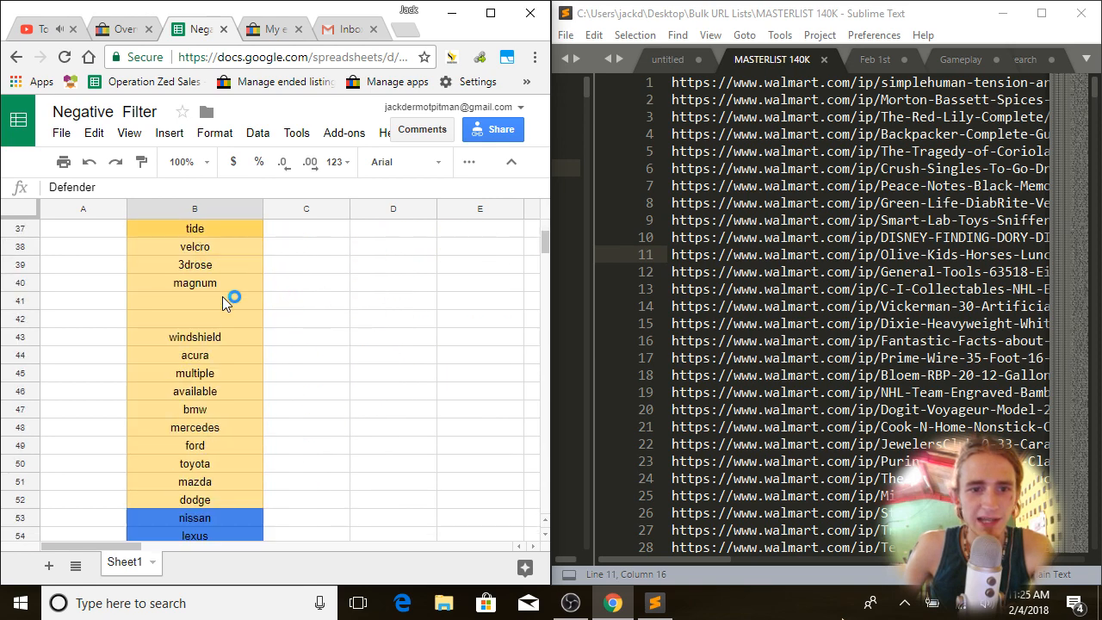
{"action": "scroll", "coordinate": [222, 297], "scroll_direction": "up", "scroll_amount": 15}
{"action": "left_click", "coordinate": [216, 319]}
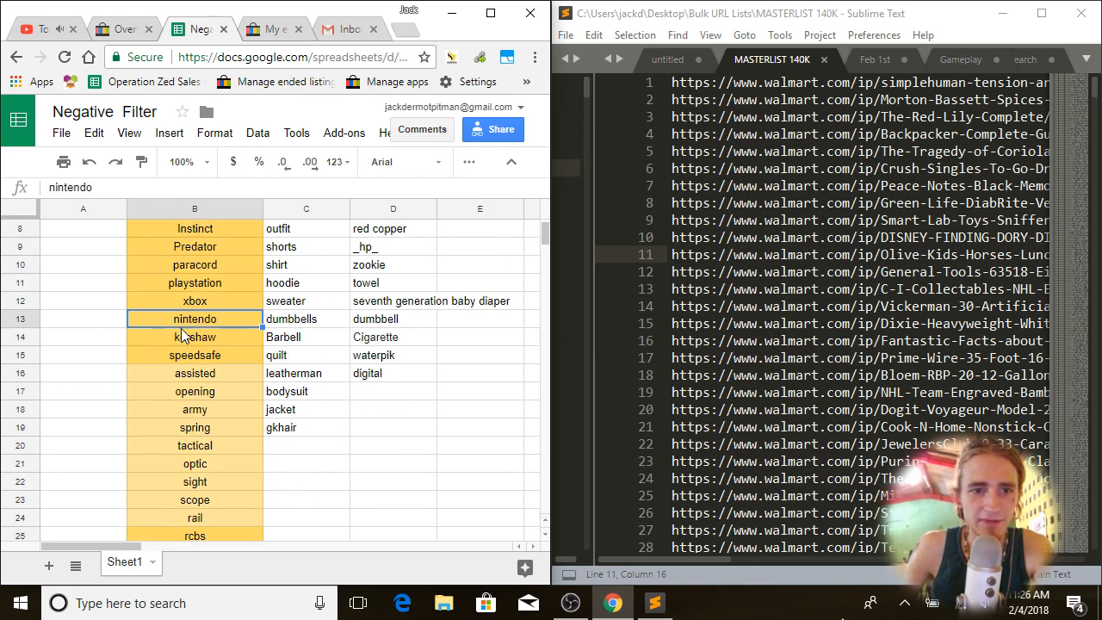
{"action": "left_click", "coordinate": [215, 427]}
{"action": "left_click", "coordinate": [215, 499]}
{"action": "left_click", "coordinate": [220, 375]}
{"action": "left_click", "coordinate": [228, 301]}
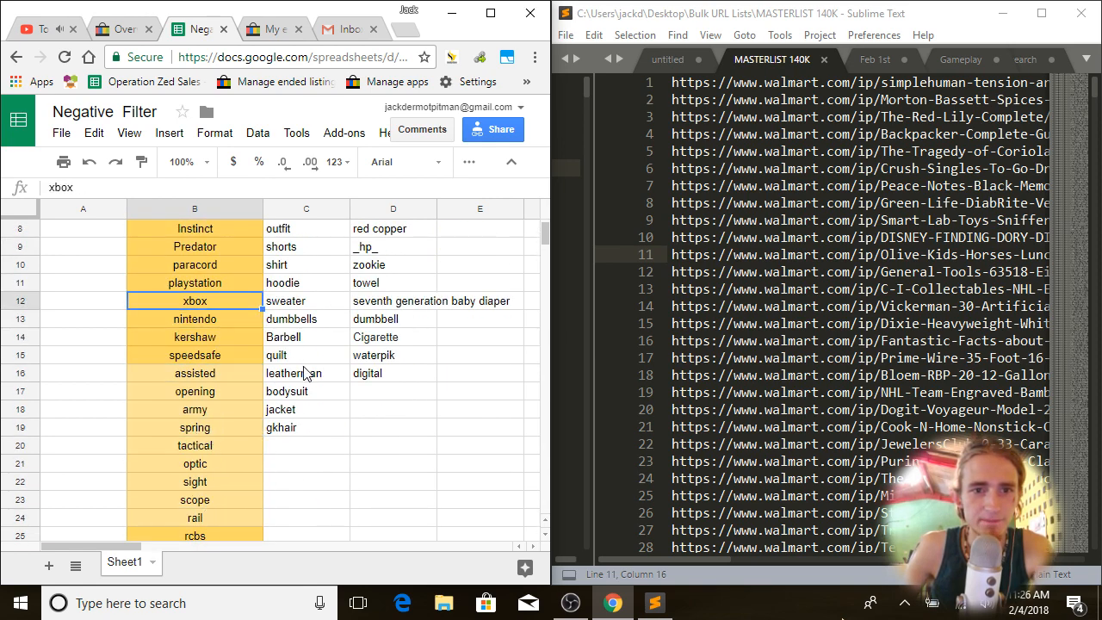
{"action": "scroll", "coordinate": [305, 372], "scroll_direction": "up", "scroll_amount": 3}
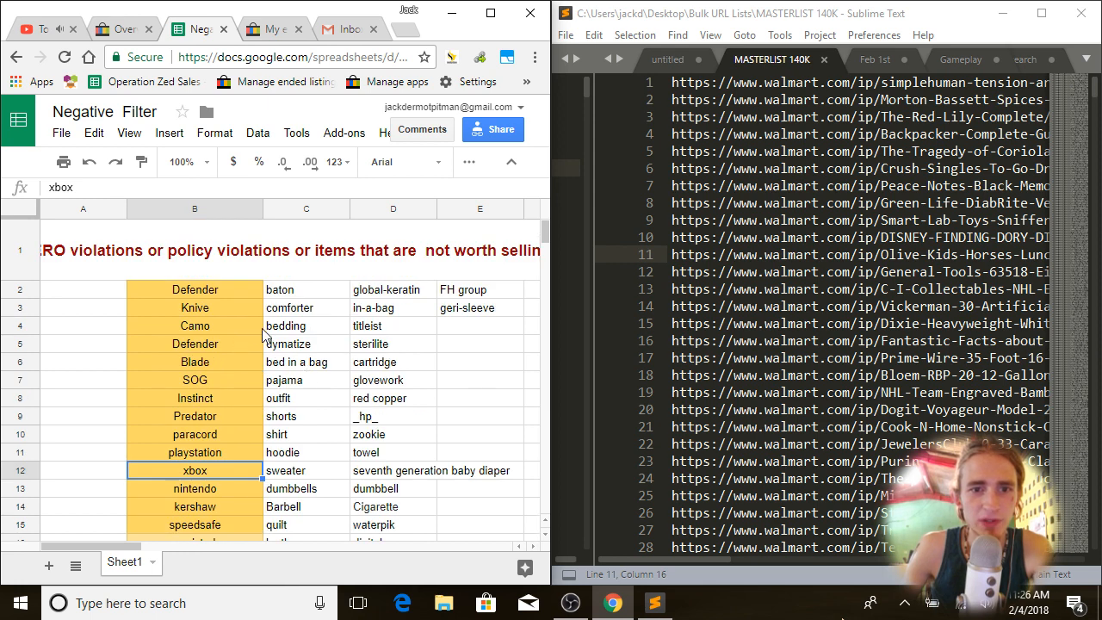
Step: Examine the negative keywords in column C, including baton, comforter, bedding, bed in a bag, pajama and outfit
{"action": "left_click", "coordinate": [306, 313]}
{"action": "left_click", "coordinate": [315, 293]}
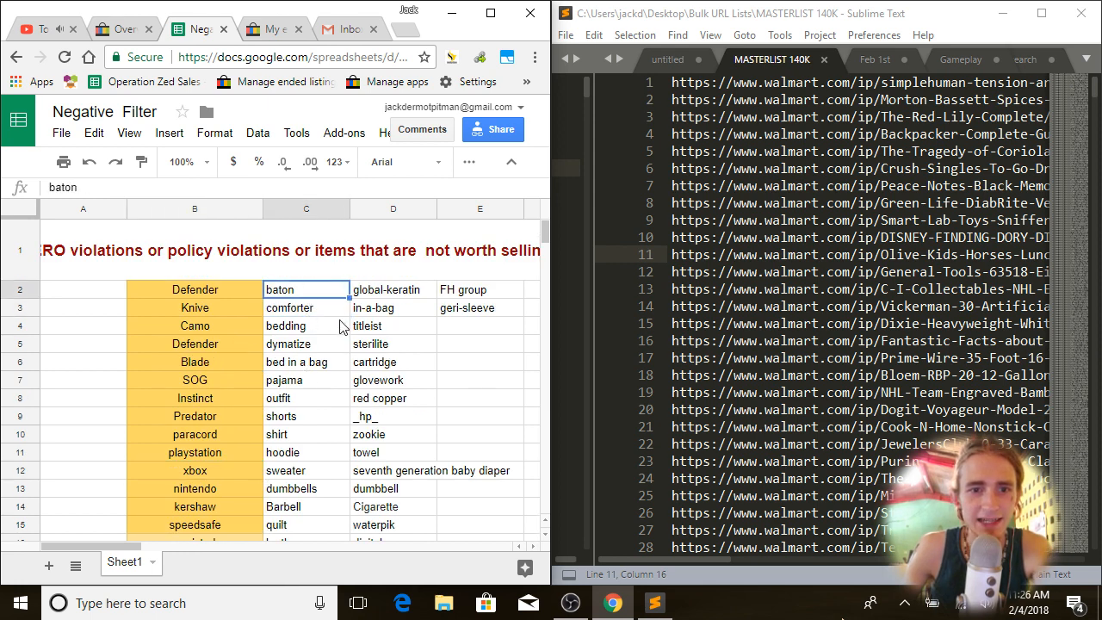
{"action": "left_click", "coordinate": [340, 326]}
{"action": "left_click", "coordinate": [331, 314]}
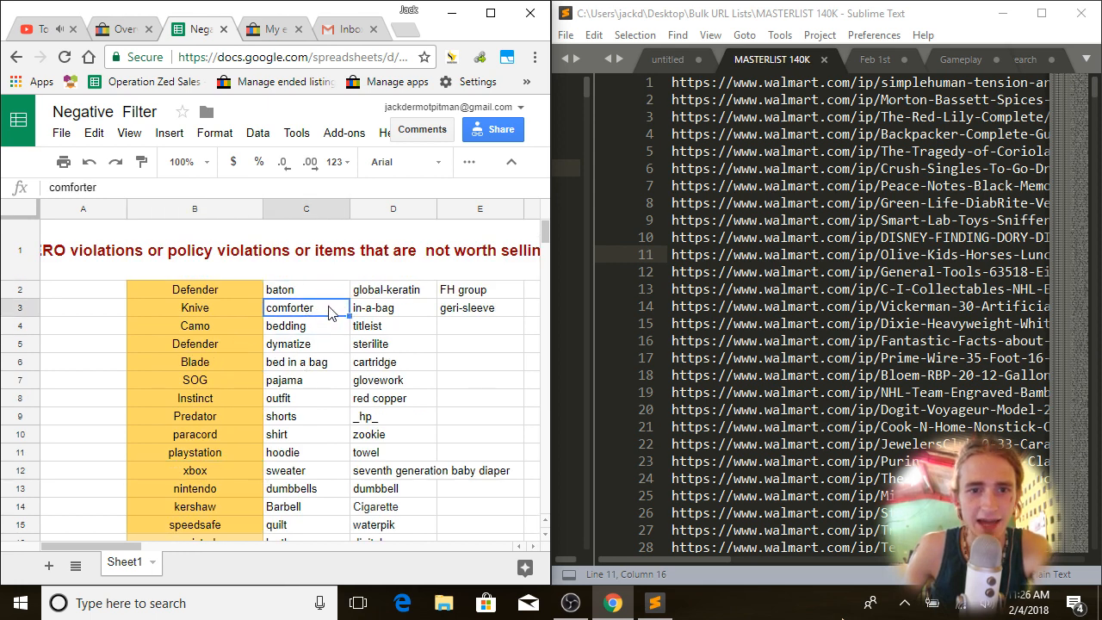
{"action": "left_click", "coordinate": [327, 379]}
{"action": "left_click", "coordinate": [314, 402]}
{"action": "left_click", "coordinate": [327, 381]}
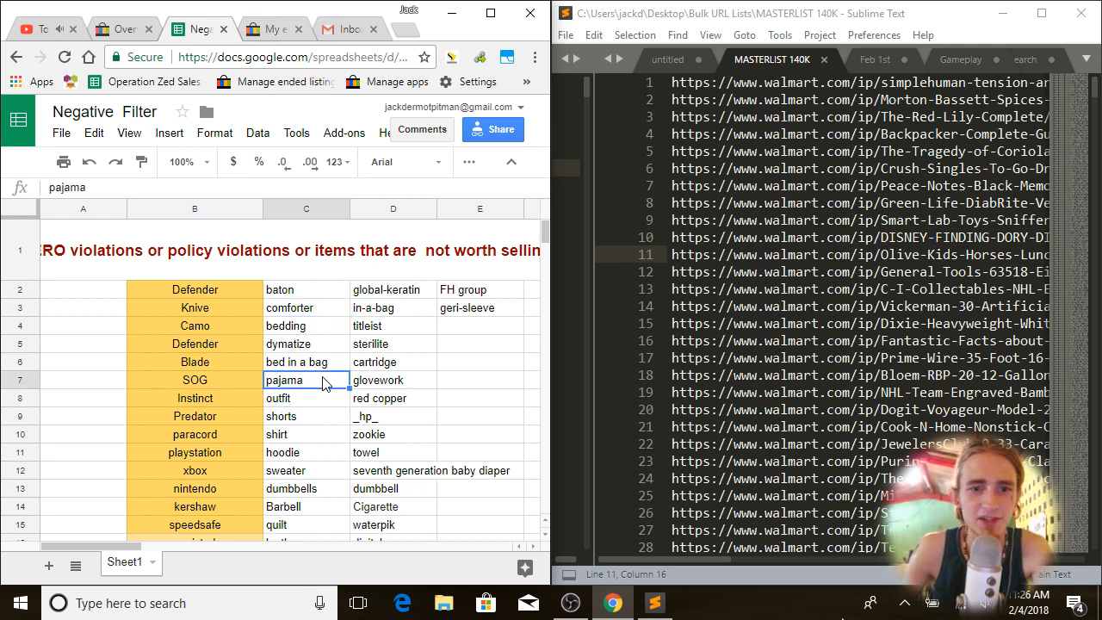
{"action": "left_click", "coordinate": [321, 366]}
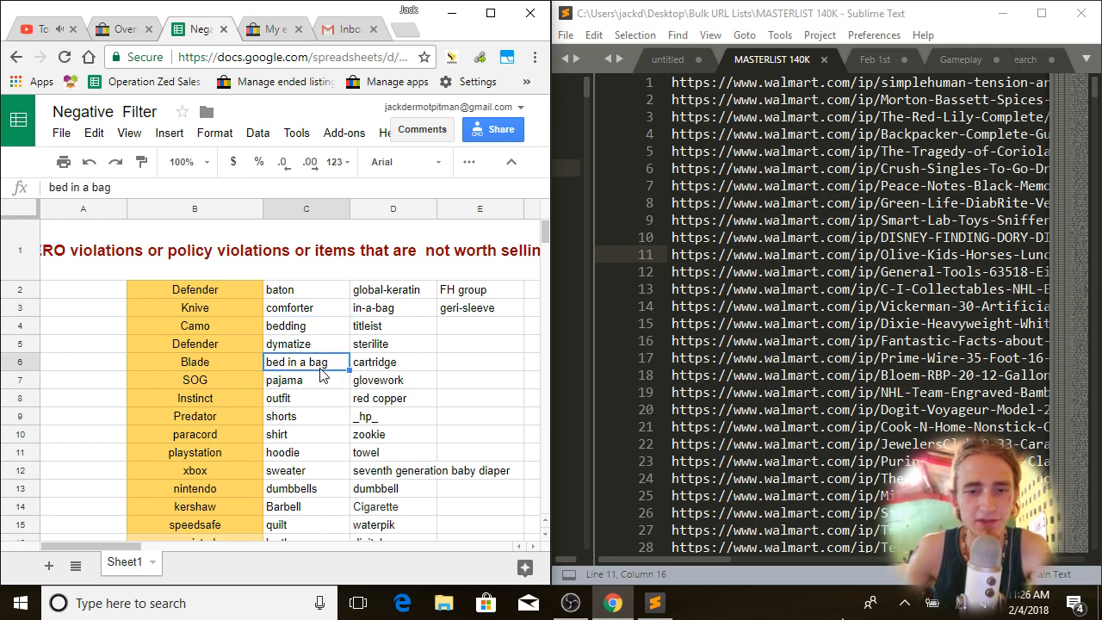
{"action": "left_click", "coordinate": [324, 387]}
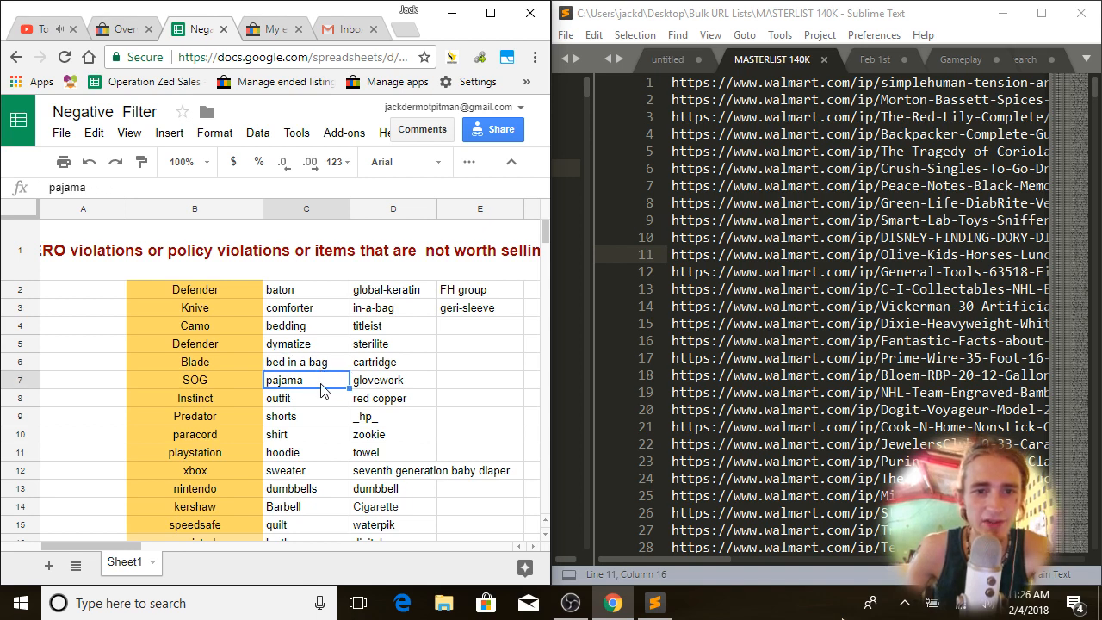
Step: Examine more negative keywords in column C of the spreadsheet, including outfit, shorts, shirt, hoodie and sweater
{"action": "left_click", "coordinate": [320, 400]}
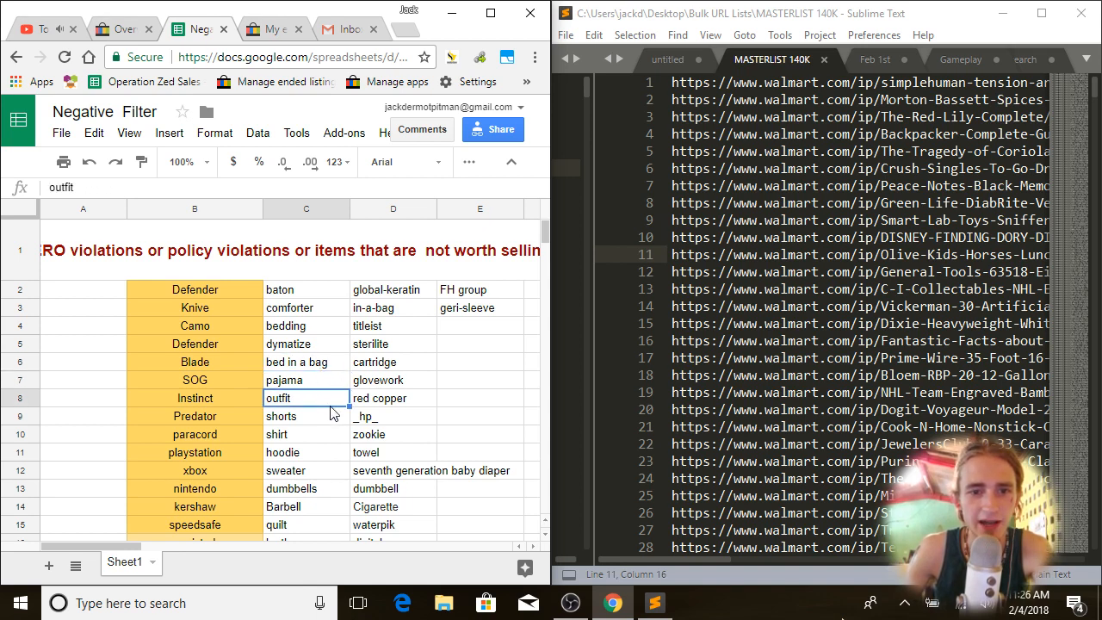
{"action": "left_click", "coordinate": [332, 419]}
{"action": "left_click", "coordinate": [325, 438]}
{"action": "left_click", "coordinate": [337, 456]}
{"action": "left_click", "coordinate": [320, 473]}
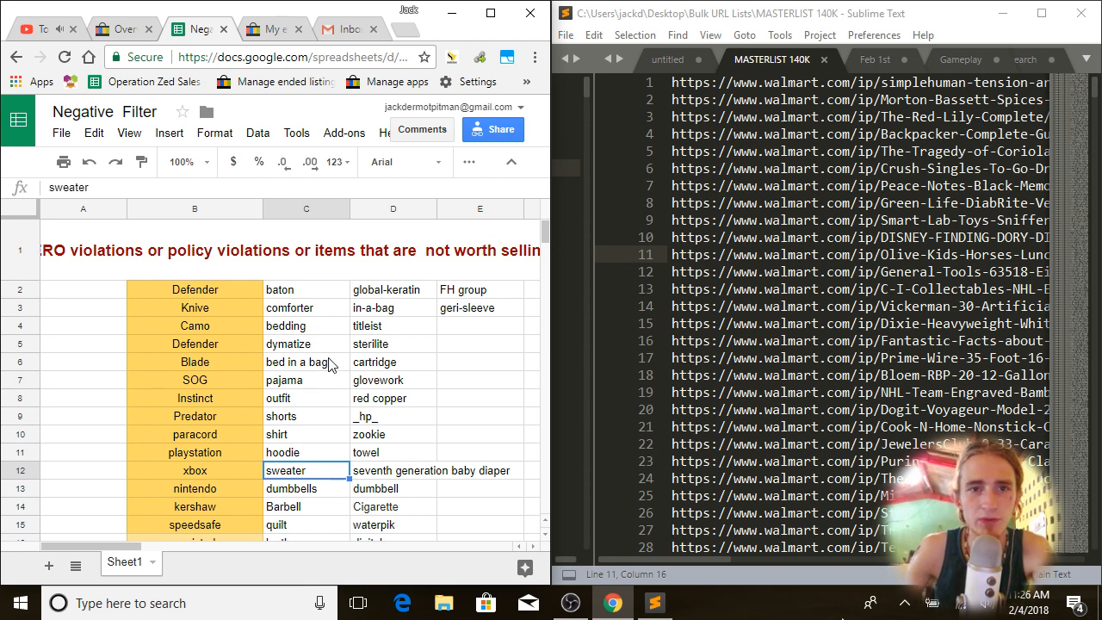
{"action": "left_click", "coordinate": [316, 383]}
{"action": "left_click", "coordinate": [320, 294]}
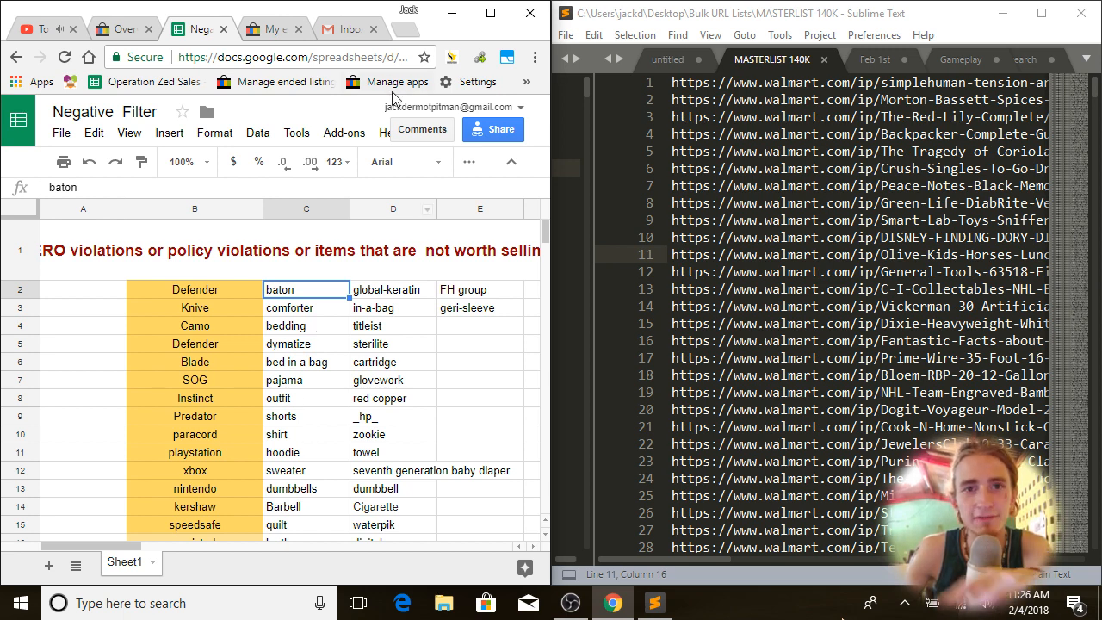
Step: Check the Gmail inbox for eBay's download email and refresh the message list
{"action": "left_click", "coordinate": [355, 31]}
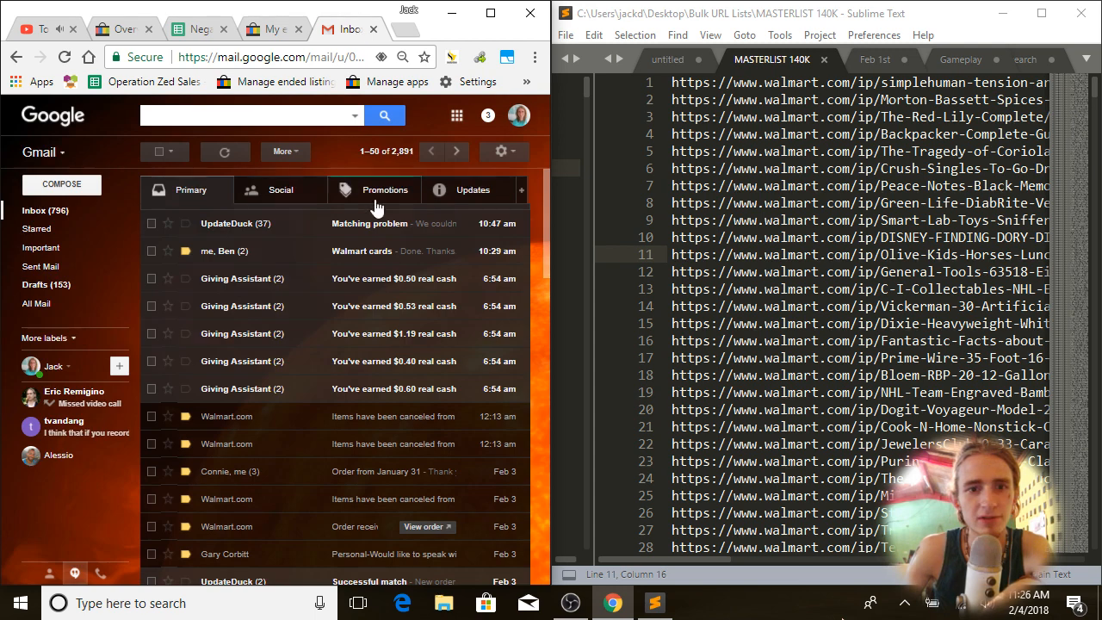
{"action": "left_click", "coordinate": [440, 190]}
{"action": "left_click", "coordinate": [293, 190]}
{"action": "left_click", "coordinate": [200, 194]}
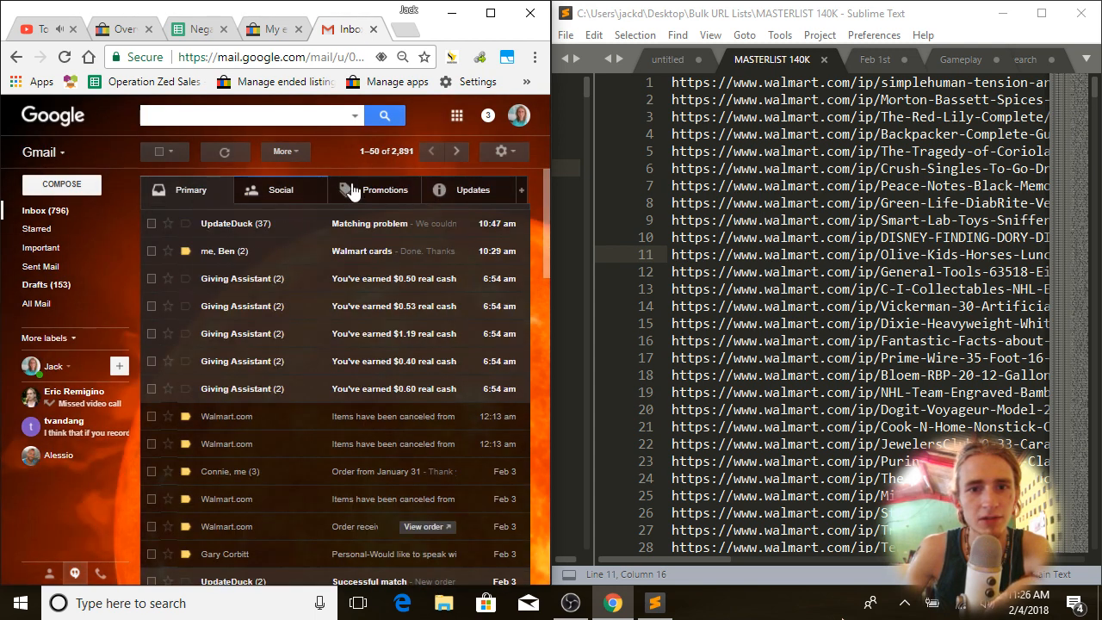
{"action": "left_click", "coordinate": [348, 191]}
{"action": "left_click", "coordinate": [201, 190]}
{"action": "left_click", "coordinate": [238, 155]}
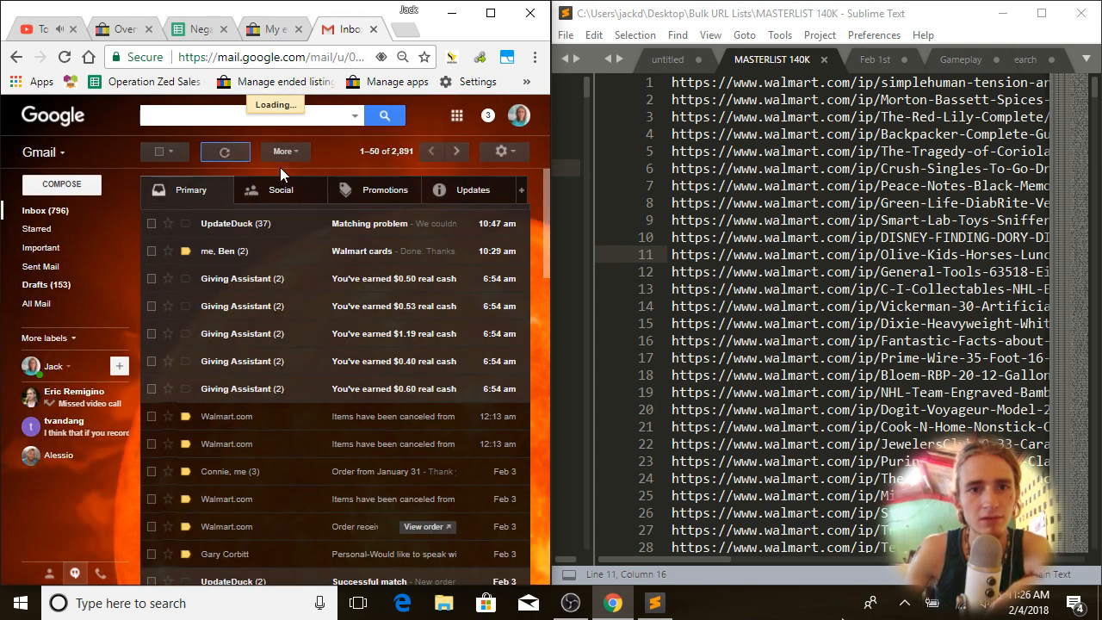
Step: Revisit the eBay download request page, then look at titleist and bedding in the Negative Filter spreadsheet
{"action": "left_click", "coordinate": [281, 28]}
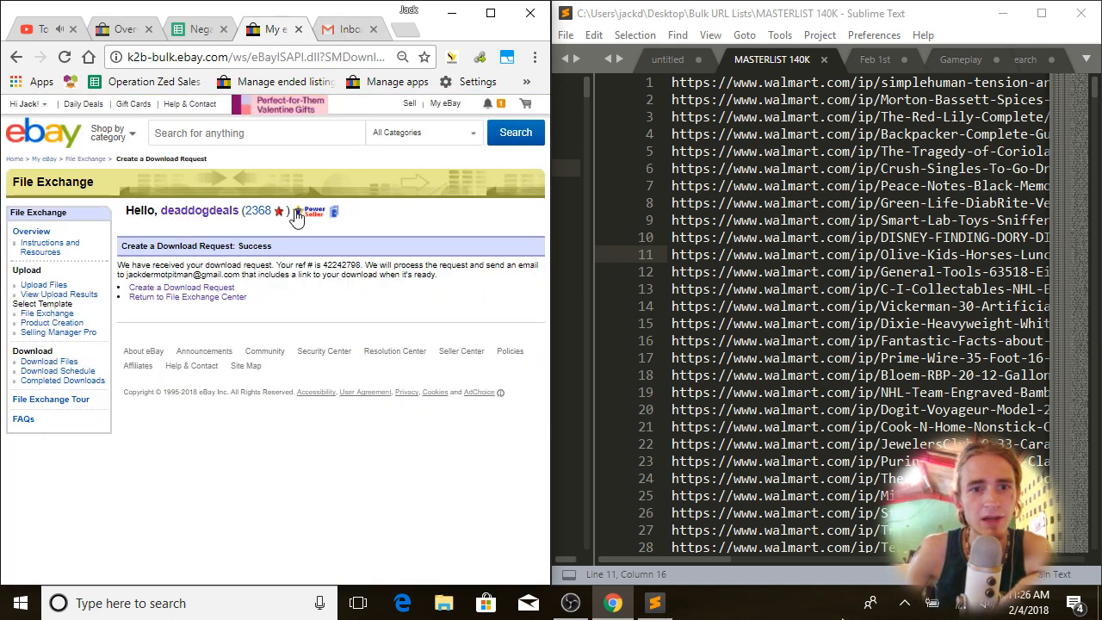
{"action": "left_click", "coordinate": [200, 28]}
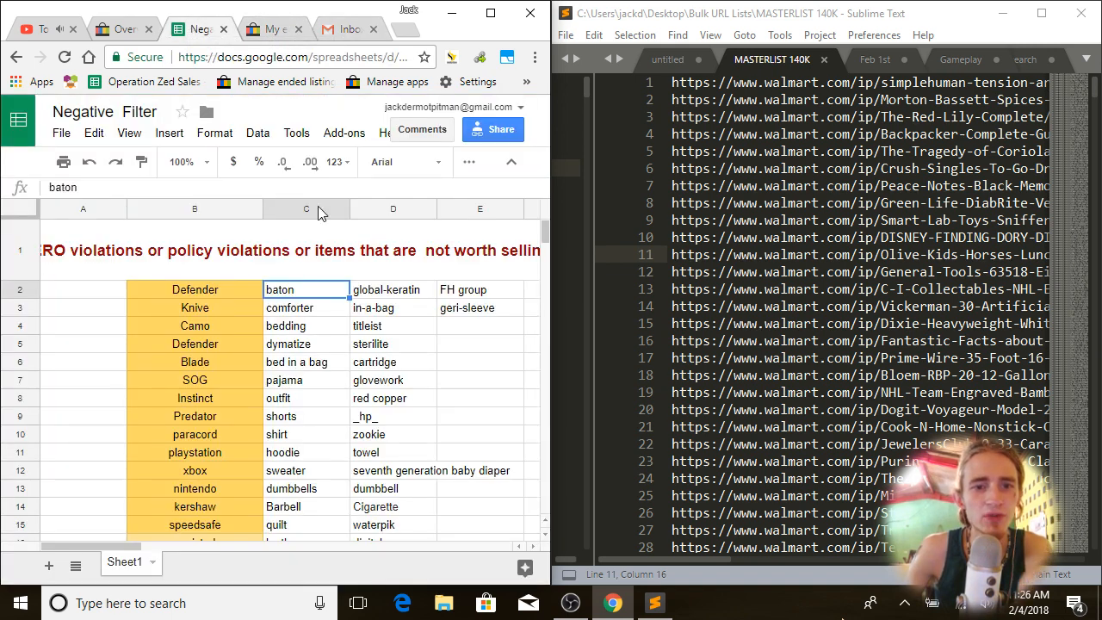
{"action": "left_click", "coordinate": [387, 331]}
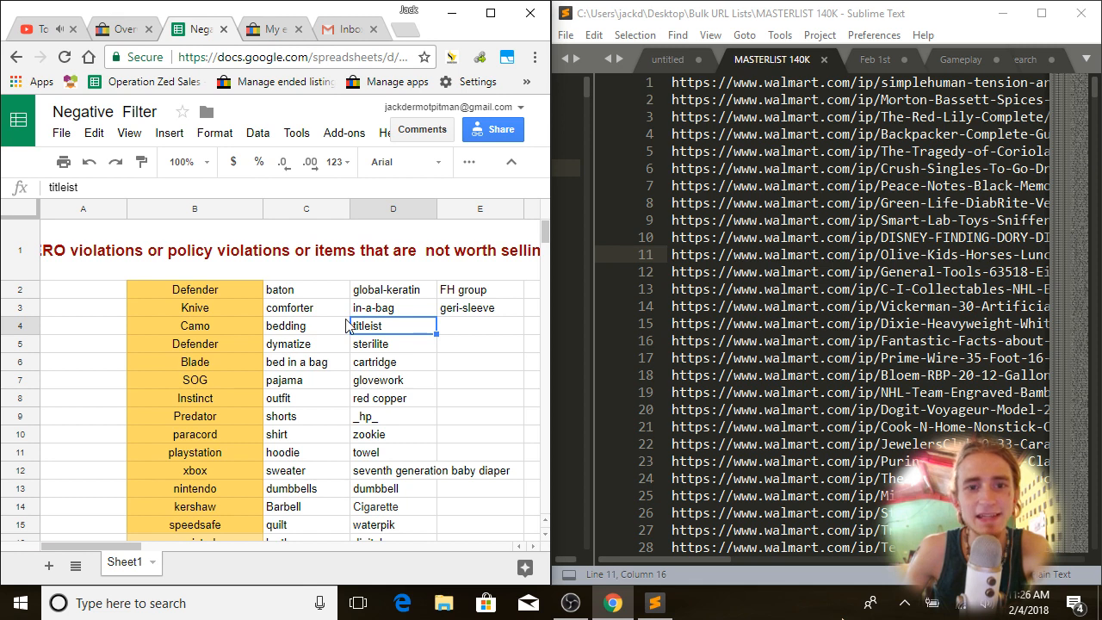
{"action": "left_click", "coordinate": [346, 322]}
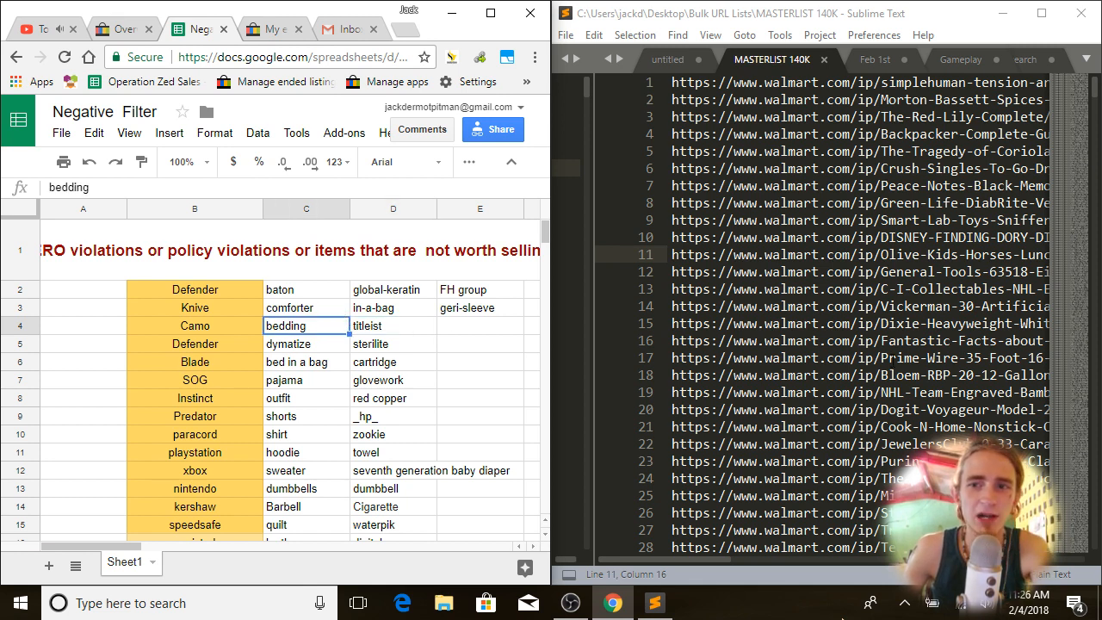
Step: Compare the negative keywords in columns C to E with the product names in the MASTERLIST 140K Walmart URLs
{"action": "left_click", "coordinate": [896, 357]}
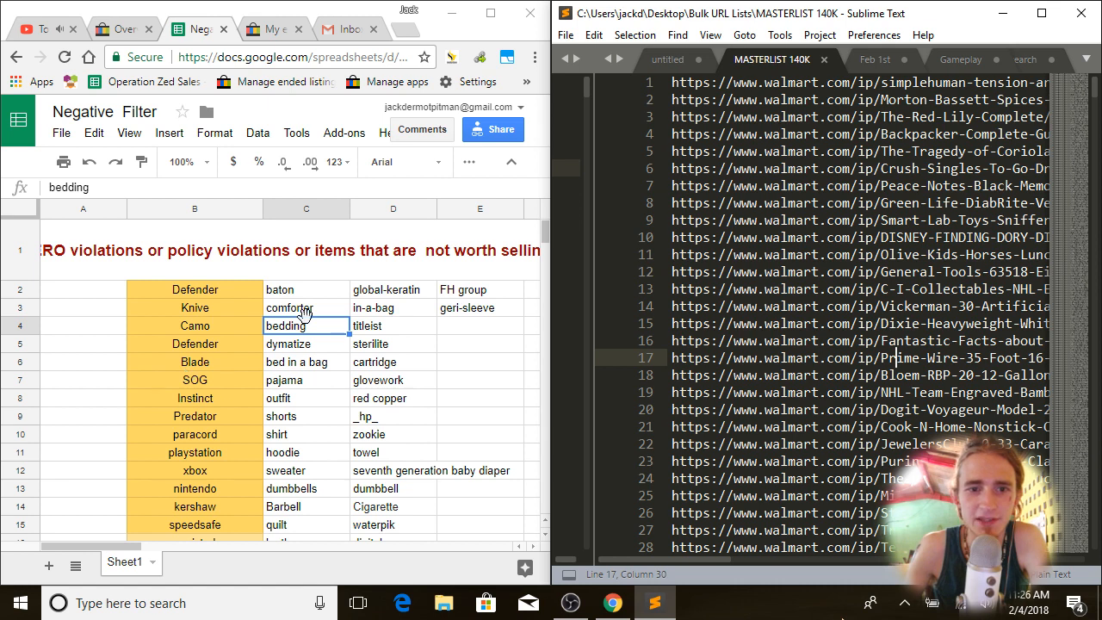
{"action": "left_click", "coordinate": [302, 383]}
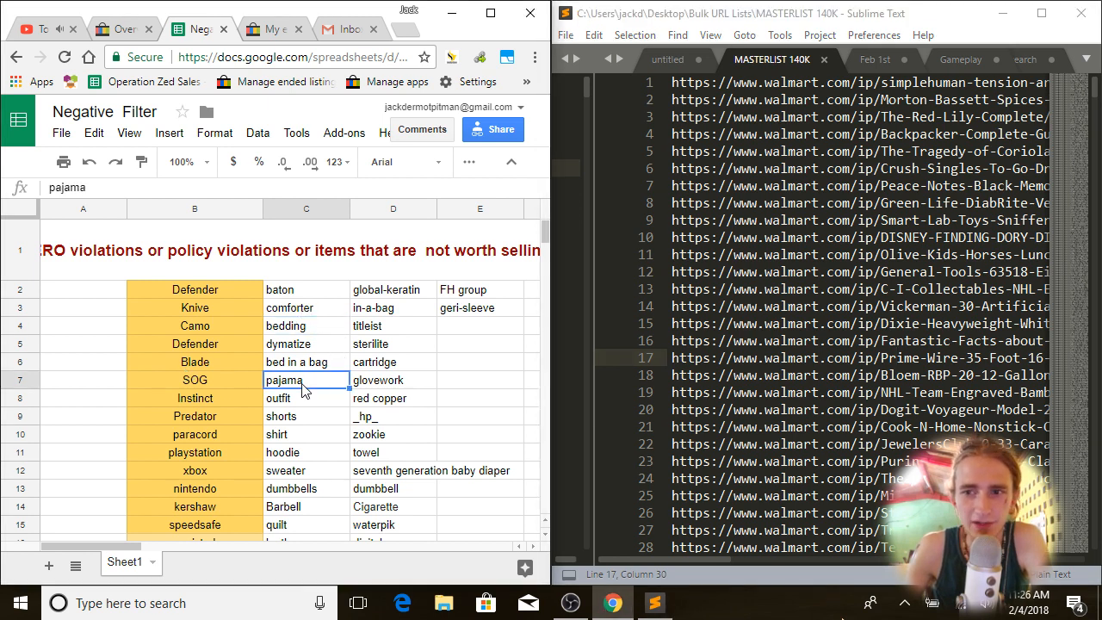
{"action": "left_click_drag", "start_coordinate": [726, 340], "coordinate": [820, 337]}
{"action": "left_click", "coordinate": [843, 306]}
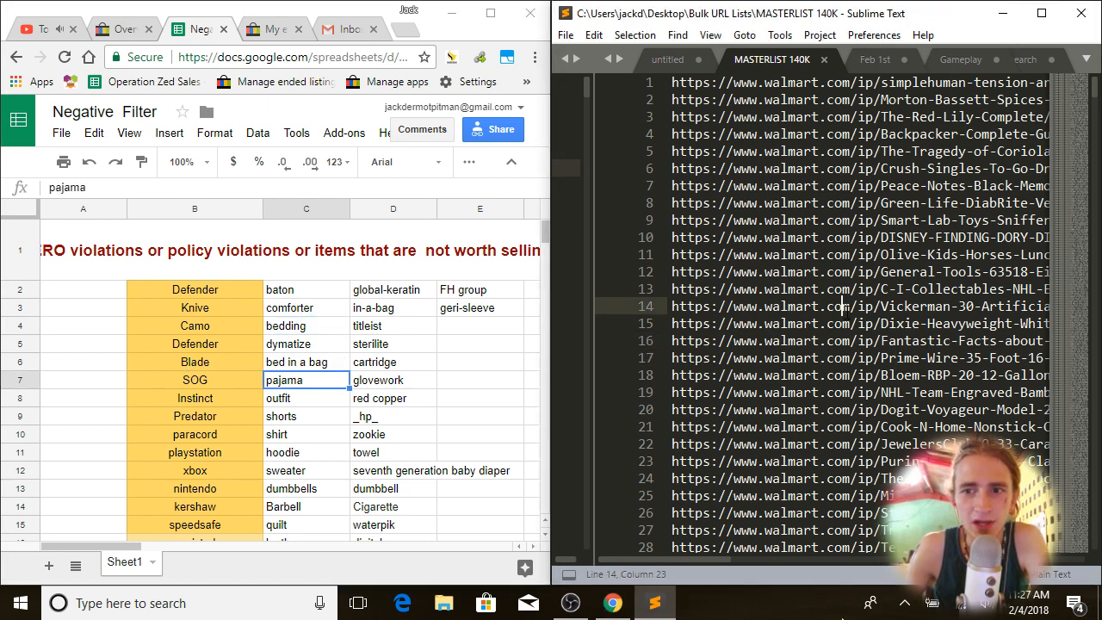
{"action": "left_click", "coordinate": [964, 323]}
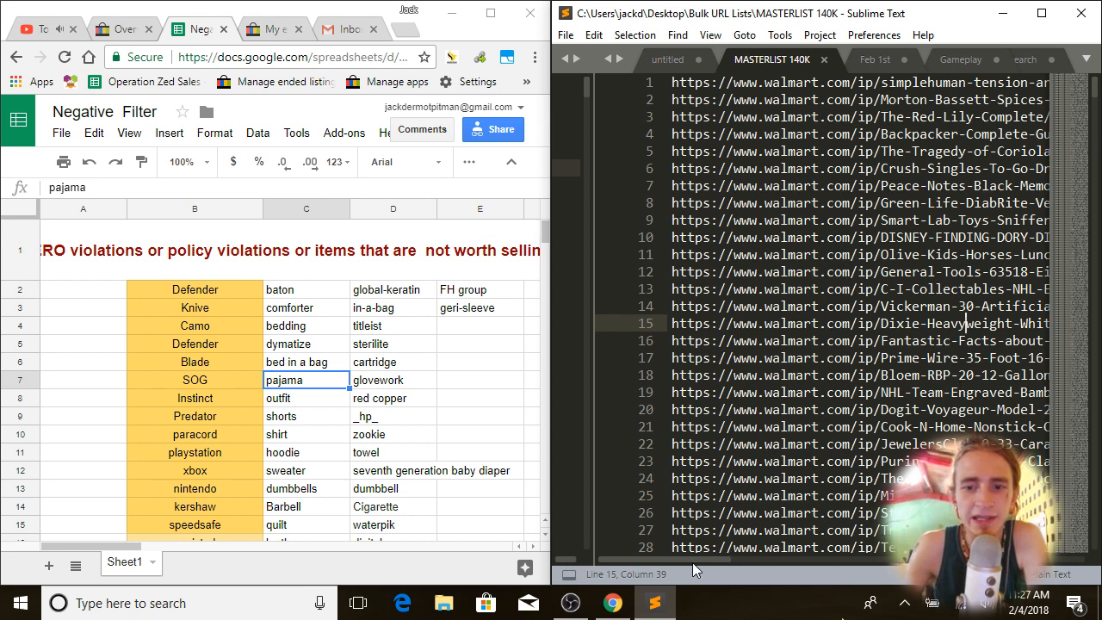
{"action": "mouse_move", "coordinate": [682, 560]}
{"action": "left_mouse_down"}
{"action": "mouse_move", "coordinate": [709, 555]}
{"action": "mouse_move", "coordinate": [674, 565]}
{"action": "left_mouse_up"}
{"action": "left_click", "coordinate": [780, 479]}
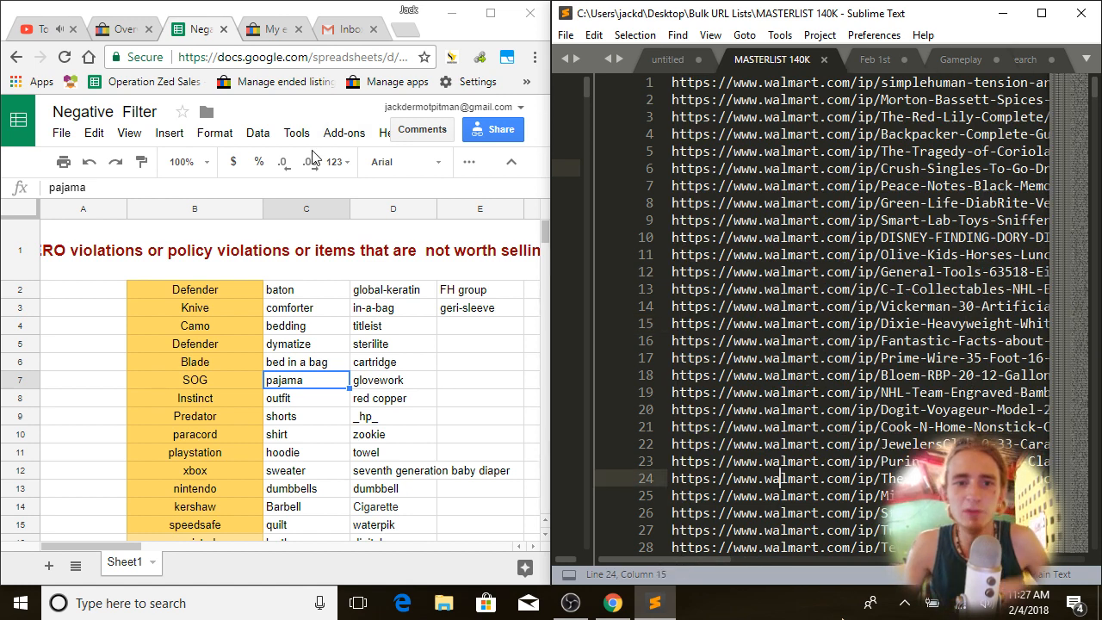
{"action": "left_click_drag", "start_coordinate": [293, 292], "coordinate": [482, 526]}
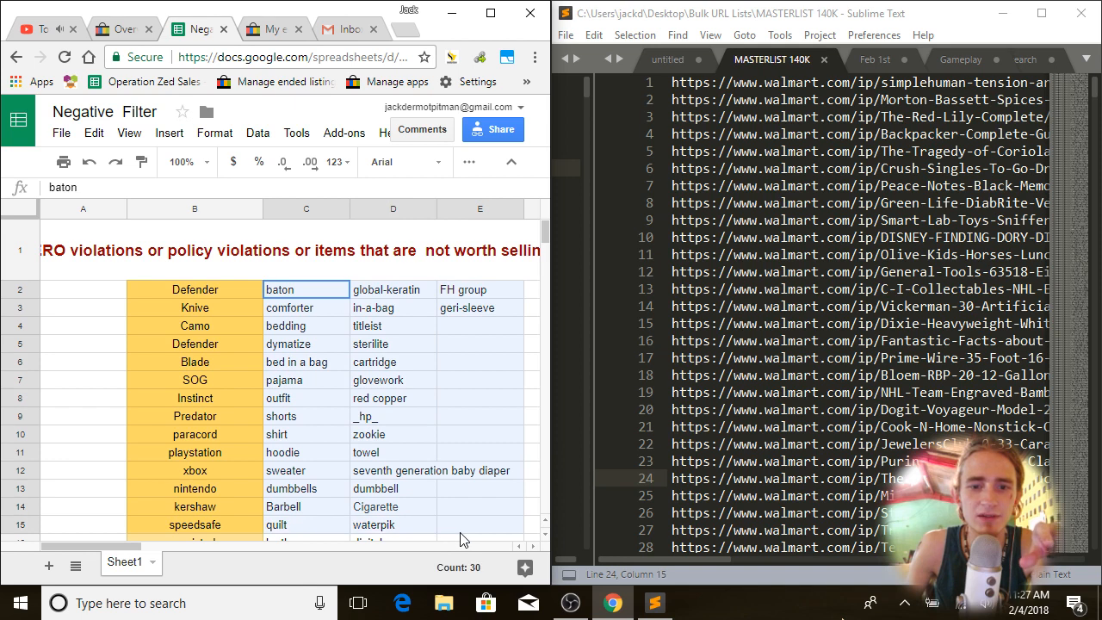
{"action": "left_click", "coordinate": [387, 319]}
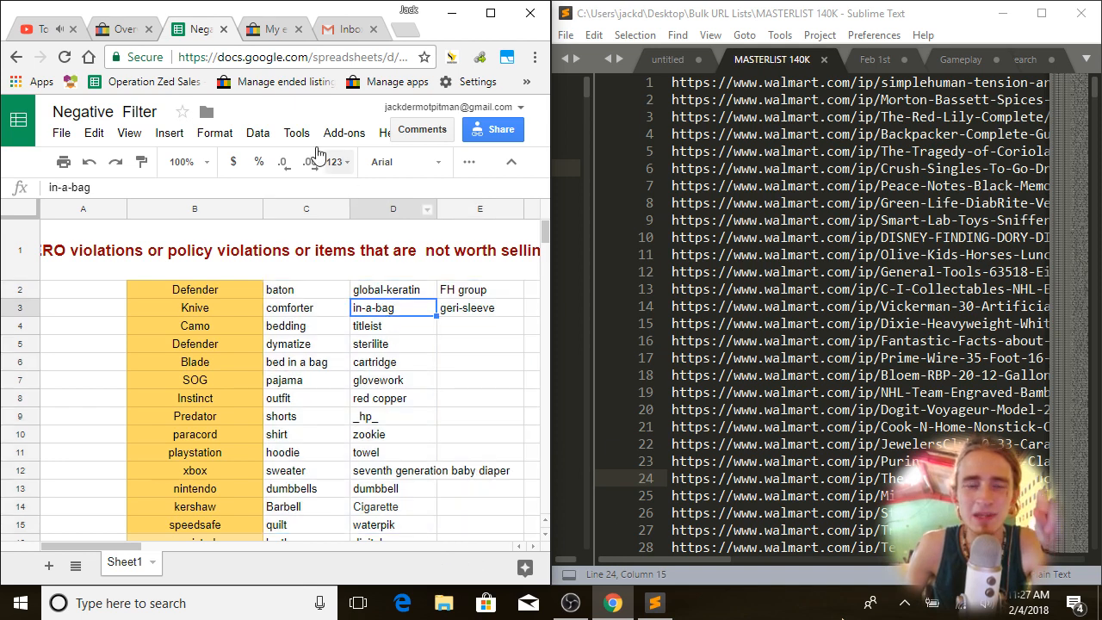
Step: Look at the eBay File Exchange request page, switching briefly back to the Negative Filter spreadsheet
{"action": "left_click", "coordinate": [269, 31]}
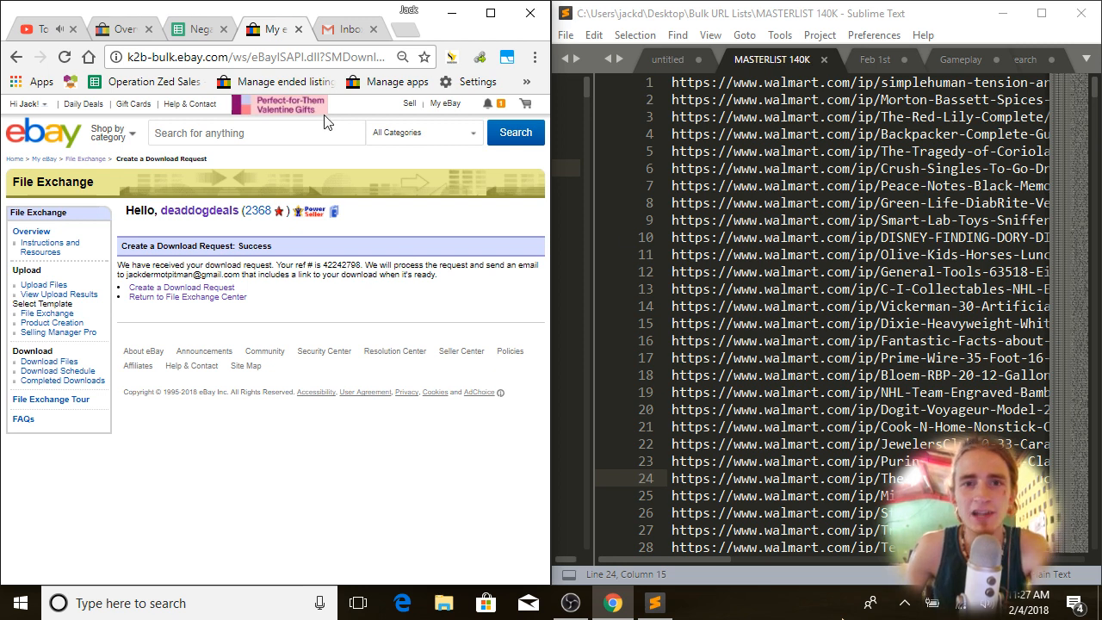
{"action": "left_click", "coordinate": [216, 33]}
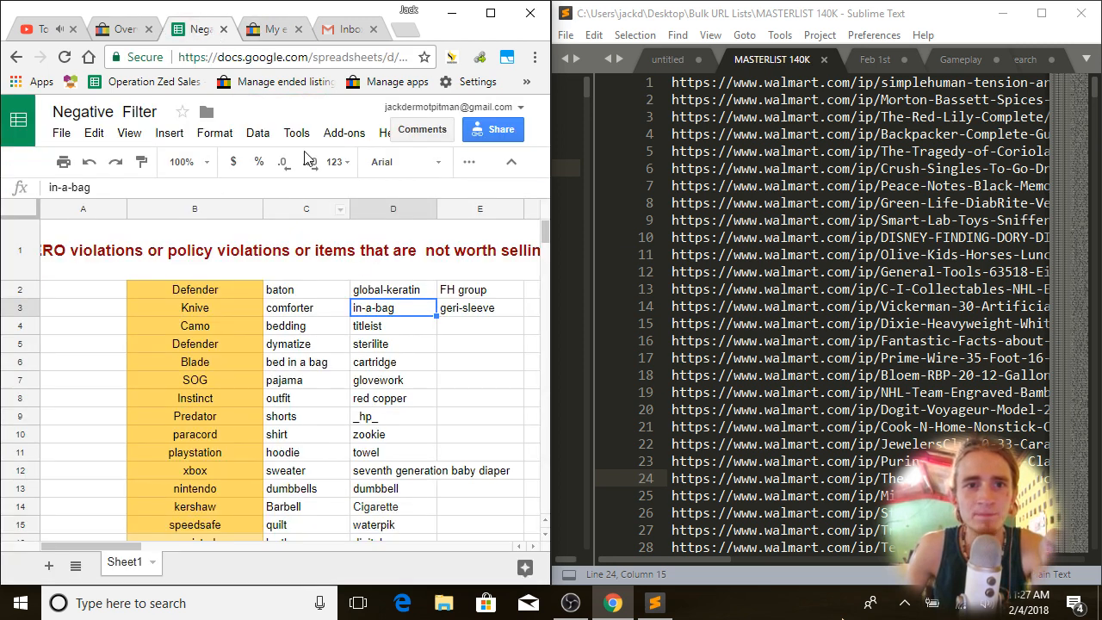
{"action": "left_click", "coordinate": [262, 29]}
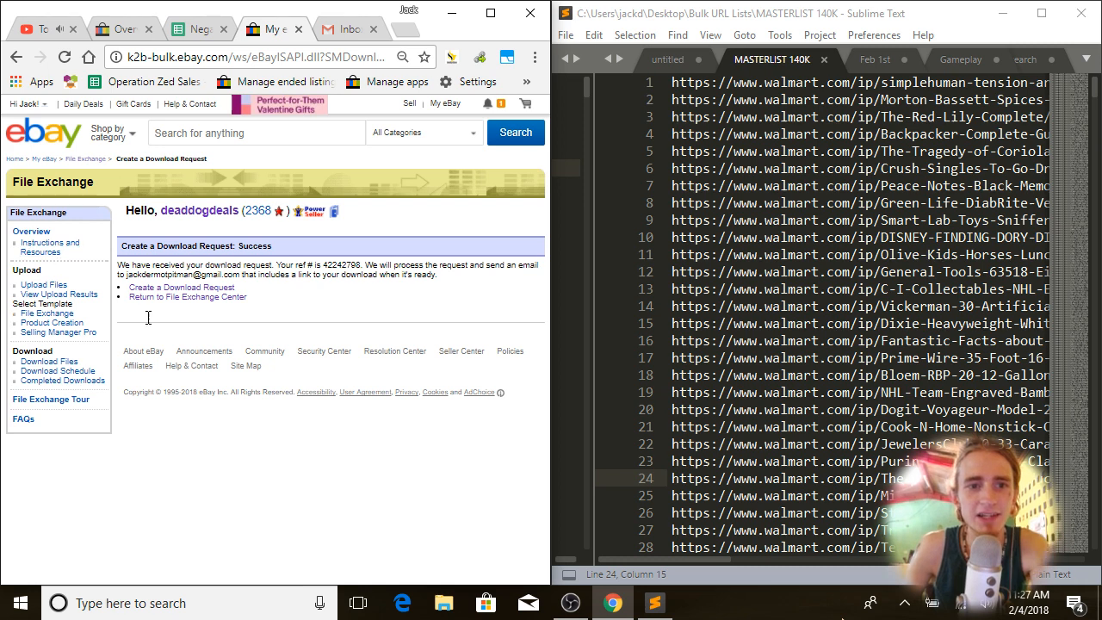
Step: Inspect the full product names within the Walmart URLs of the MASTERLIST 140K file
{"action": "left_click", "coordinate": [889, 289]}
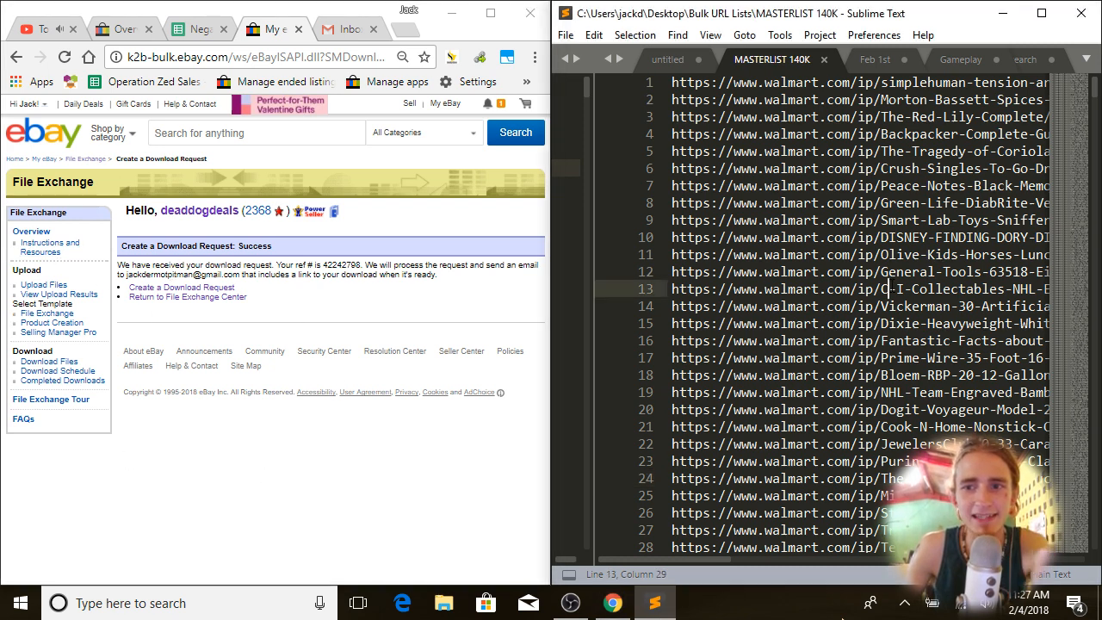
{"action": "triple_click", "coordinate": [889, 290]}
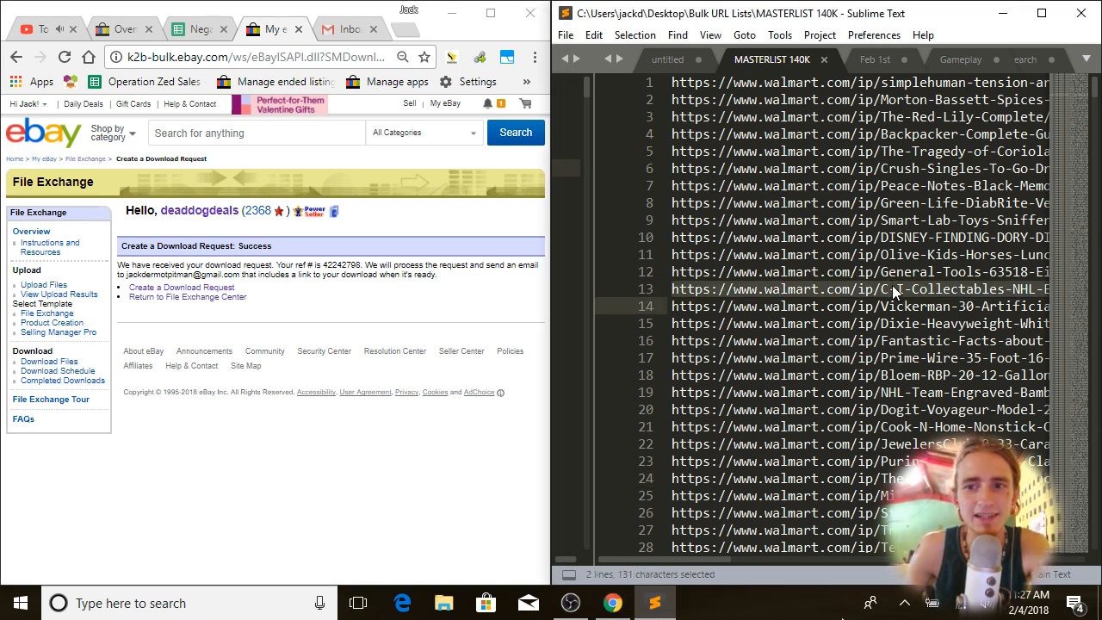
{"action": "left_click", "coordinate": [919, 254]}
{"action": "left_click_drag", "start_coordinate": [689, 561], "coordinate": [736, 555]}
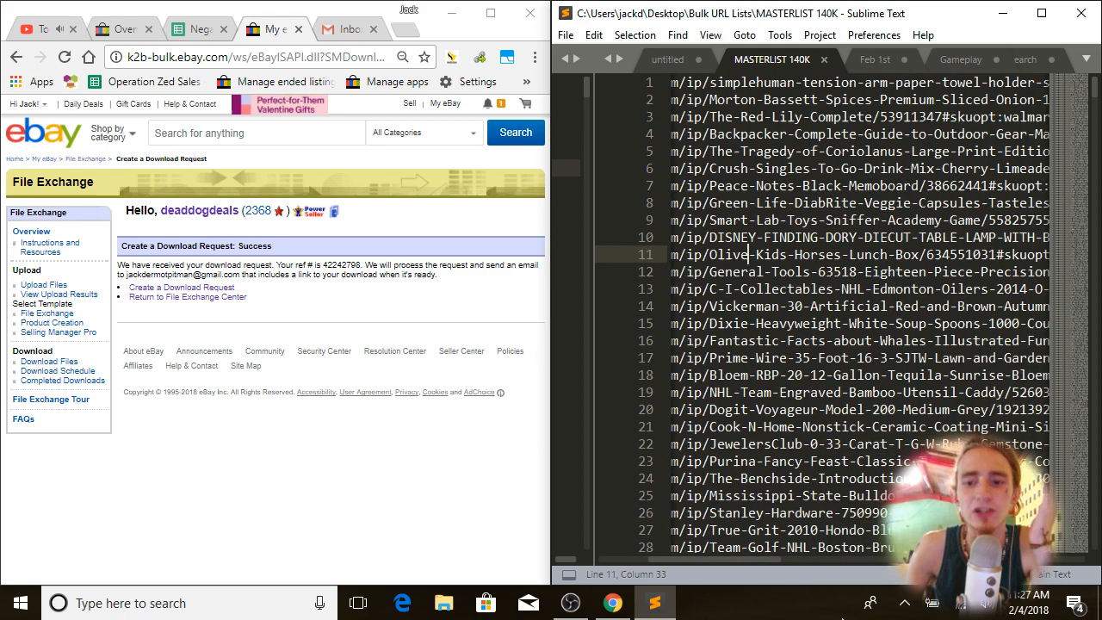
{"action": "mouse_move", "coordinate": [713, 559]}
{"action": "left_mouse_down"}
{"action": "mouse_move", "coordinate": [680, 561]}
{"action": "mouse_move", "coordinate": [704, 555]}
{"action": "left_mouse_up"}
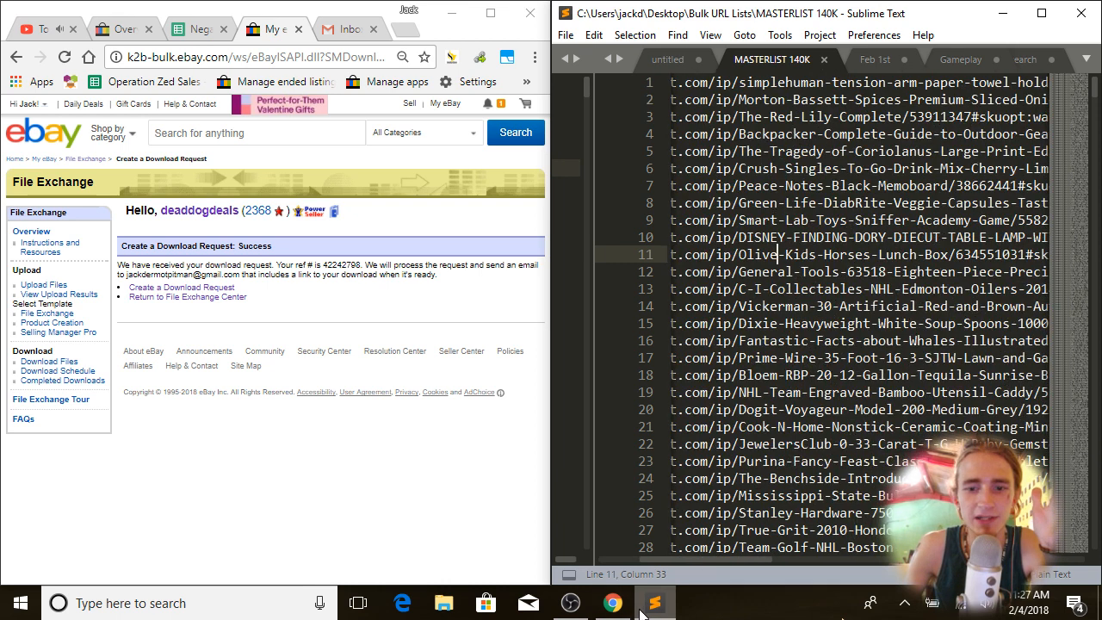
Step: Open eBay's Unsold Items Download Request Completed email in Gmail and download the linked FileExchange CSV file
{"action": "left_click", "coordinate": [344, 33]}
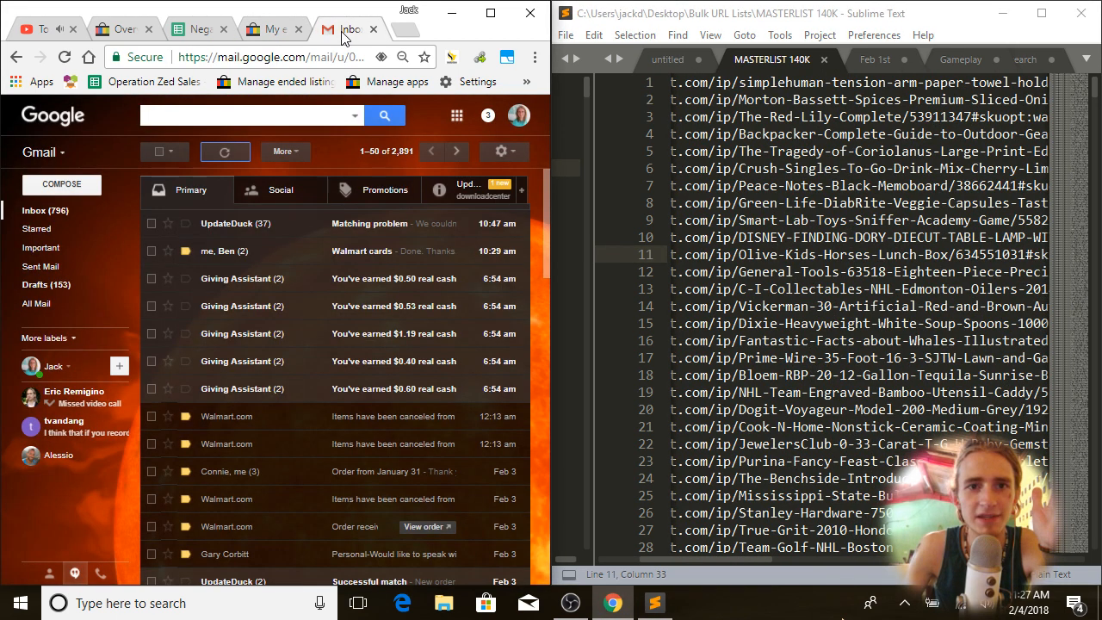
{"action": "left_click", "coordinate": [358, 224]}
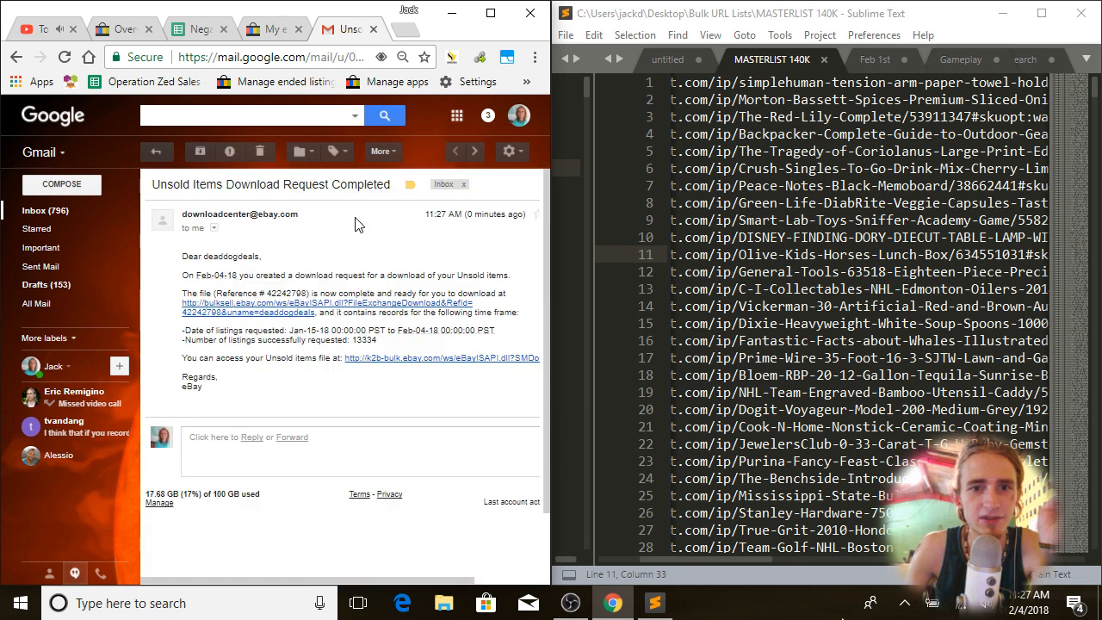
{"action": "left_click", "coordinate": [288, 307]}
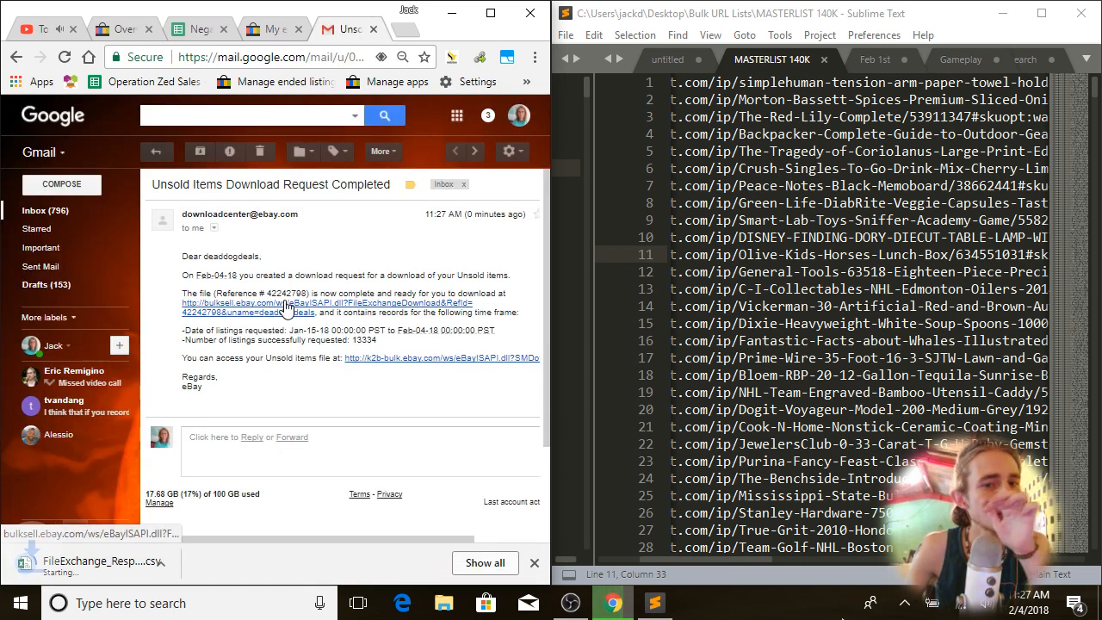
Step: Open the downloaded FileExchange CSV in Excel and move its window lower so the email stays readable
{"action": "left_click", "coordinate": [93, 575]}
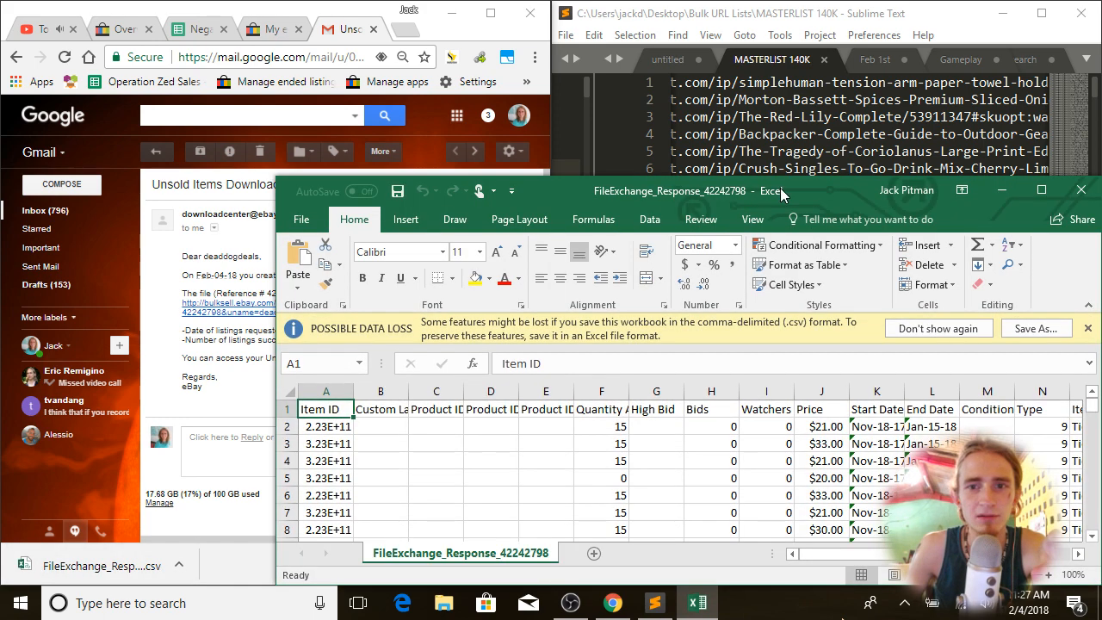
{"action": "left_click_drag", "start_coordinate": [781, 194], "coordinate": [646, 339]}
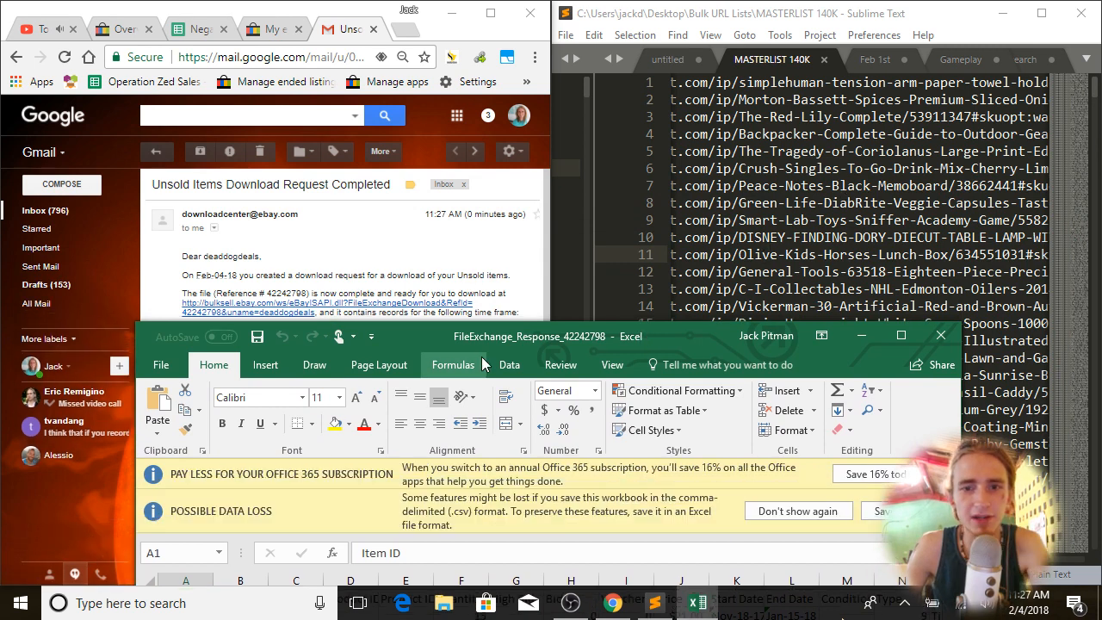
{"action": "left_click_drag", "start_coordinate": [535, 335], "coordinate": [539, 310]}
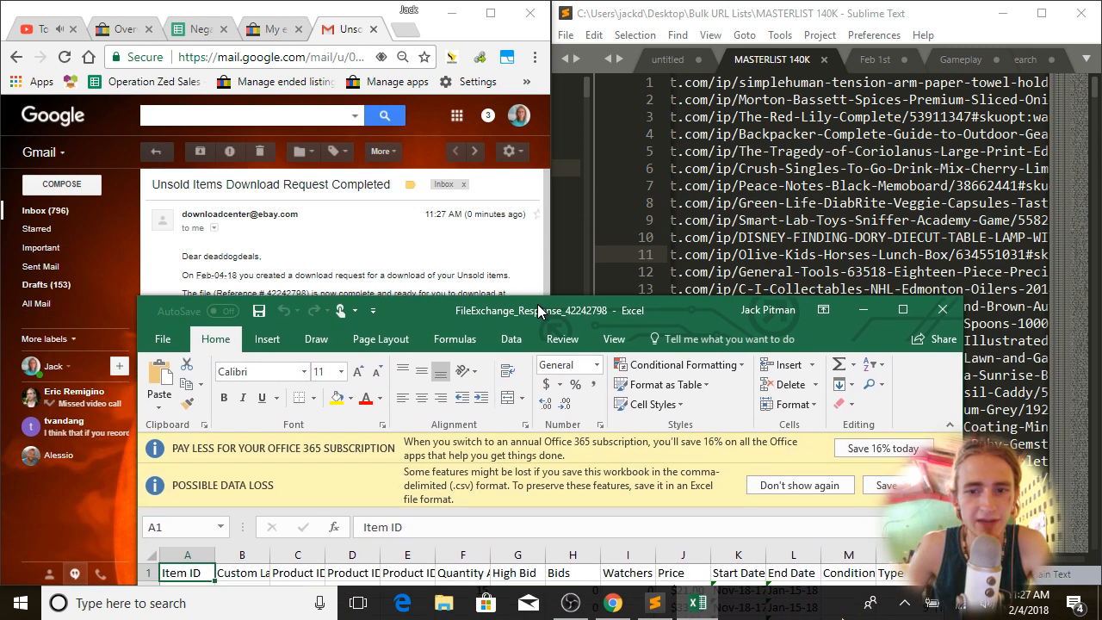
Step: Select the entire unsold items sheet, then find and select the Item Title header in cell O1
{"action": "left_click", "coordinate": [154, 556]}
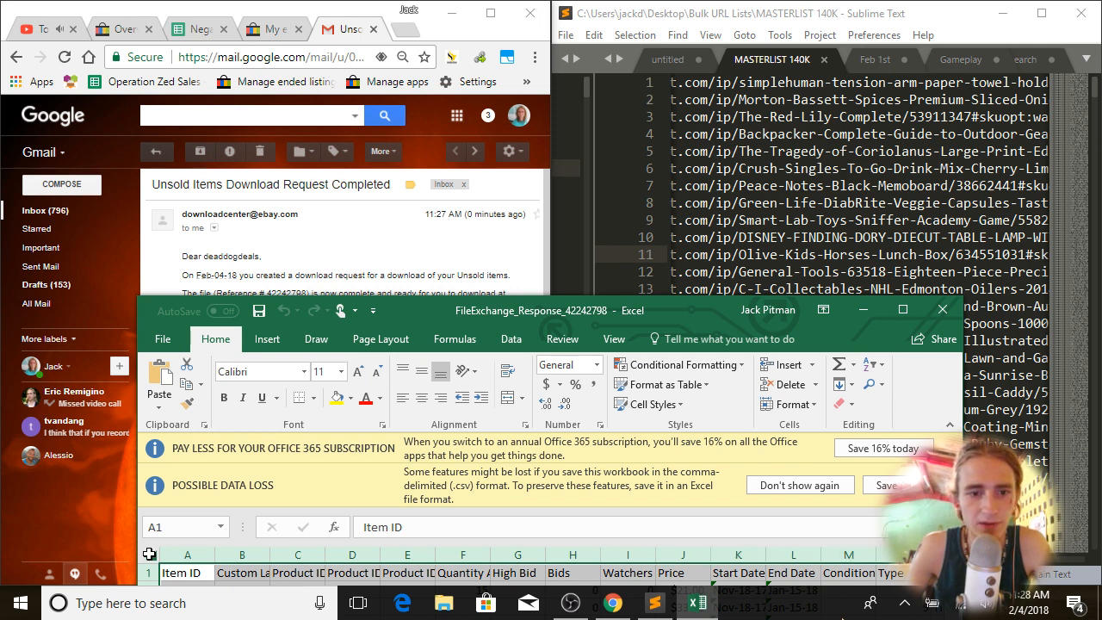
{"action": "left_click", "coordinate": [168, 572]}
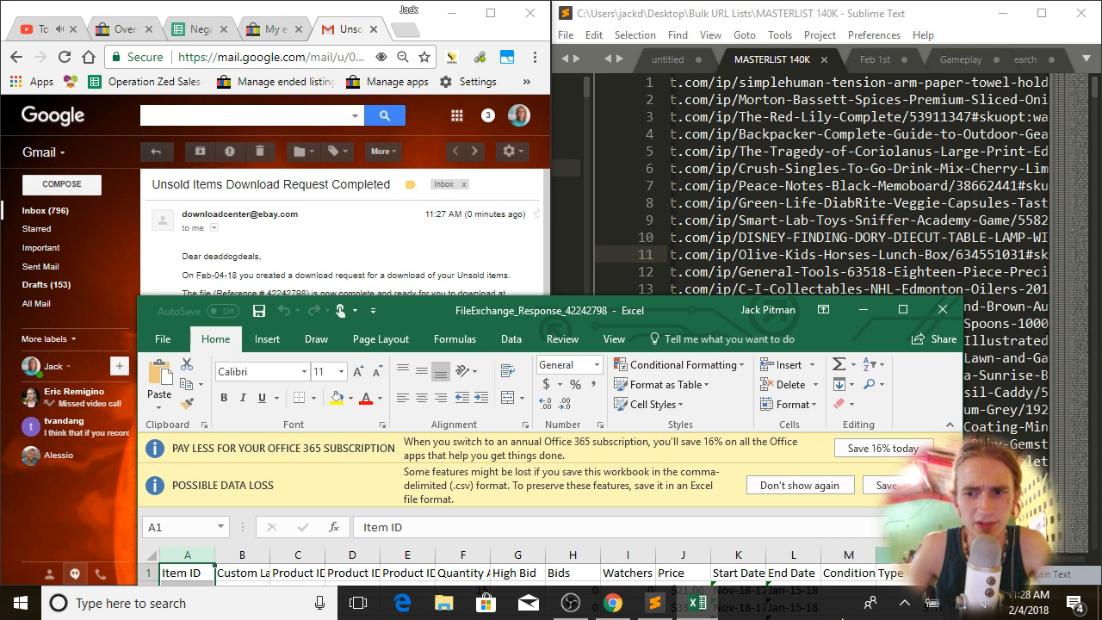
{"action": "left_click", "coordinate": [149, 555]}
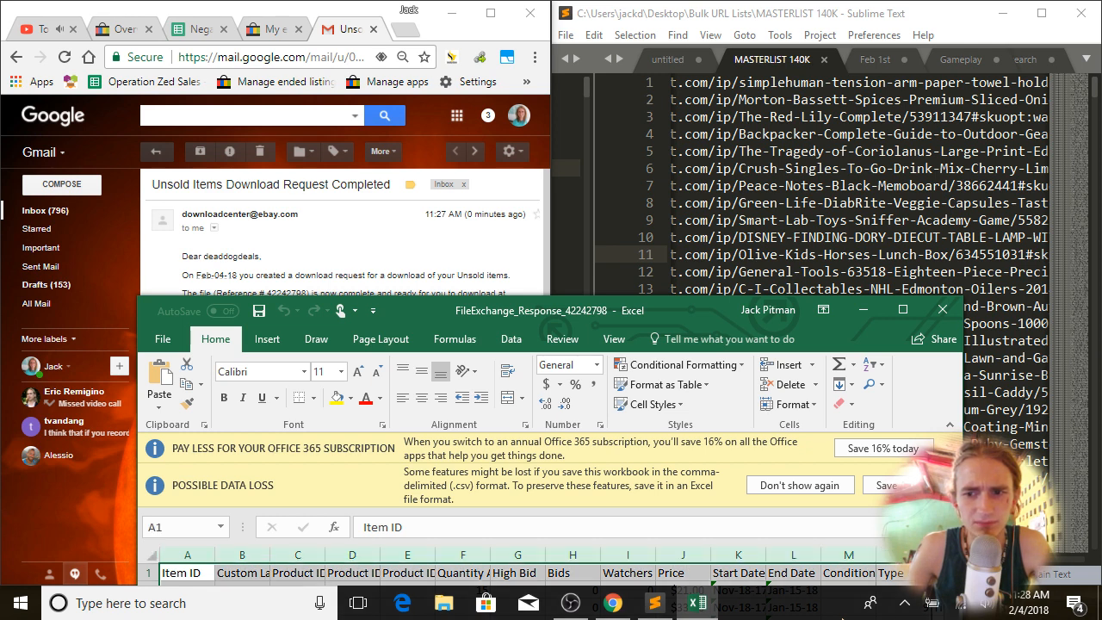
{"action": "left_click_drag", "start_coordinate": [931, 562], "coordinate": [542, 530]}
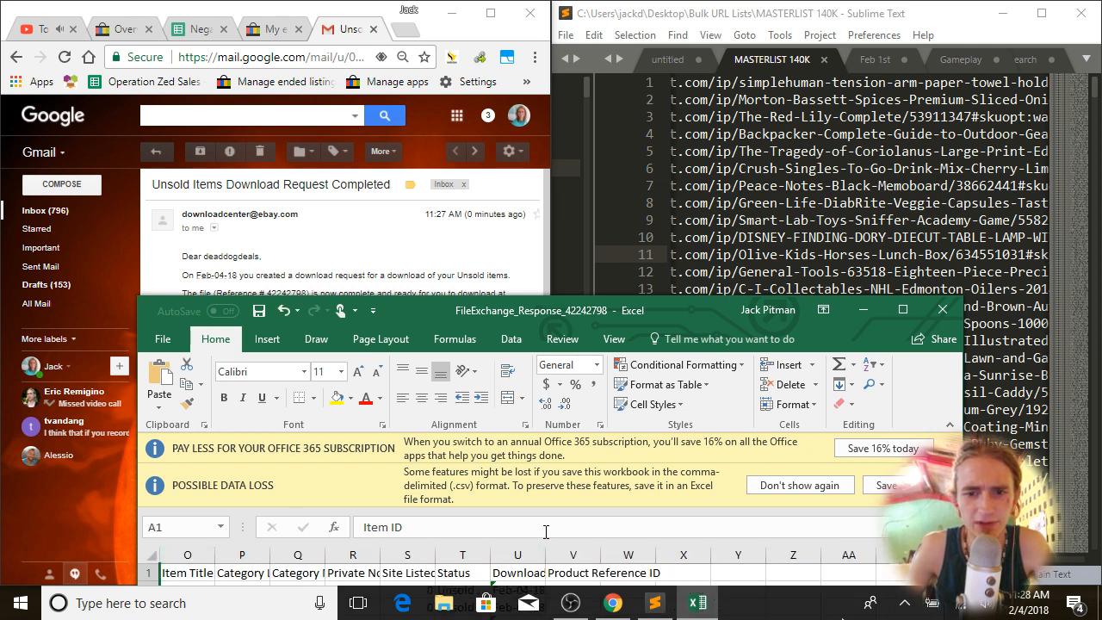
{"action": "left_click", "coordinate": [190, 567]}
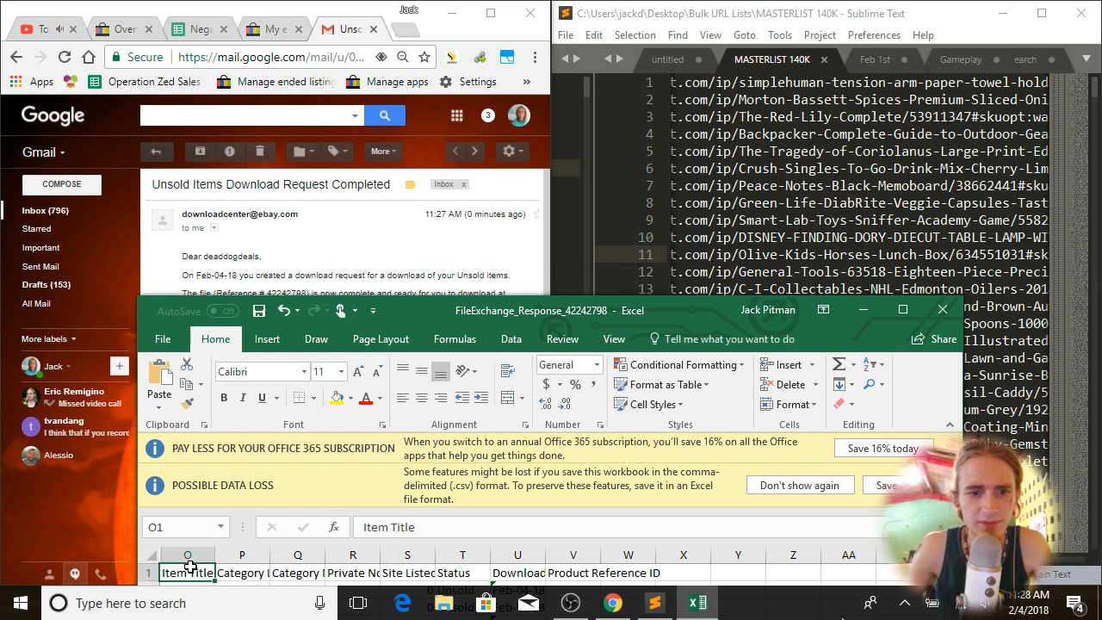
Step: Delete columns P through X beside the Item Title column, and autofit the Item Title column to its text
{"action": "left_click", "coordinate": [207, 551]}
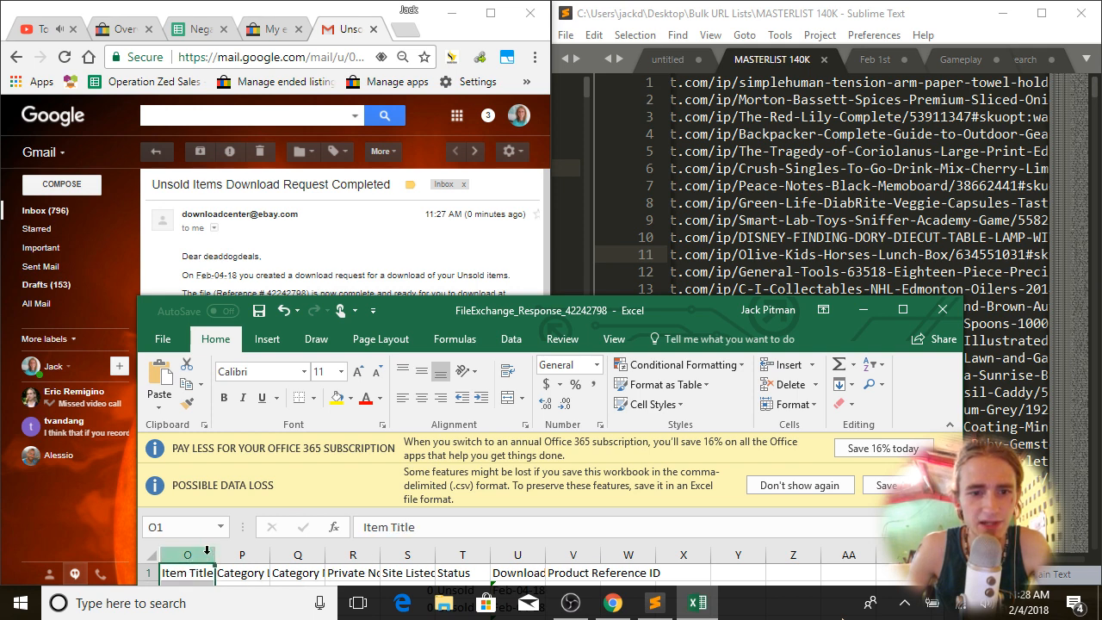
{"action": "left_click", "coordinate": [239, 556]}
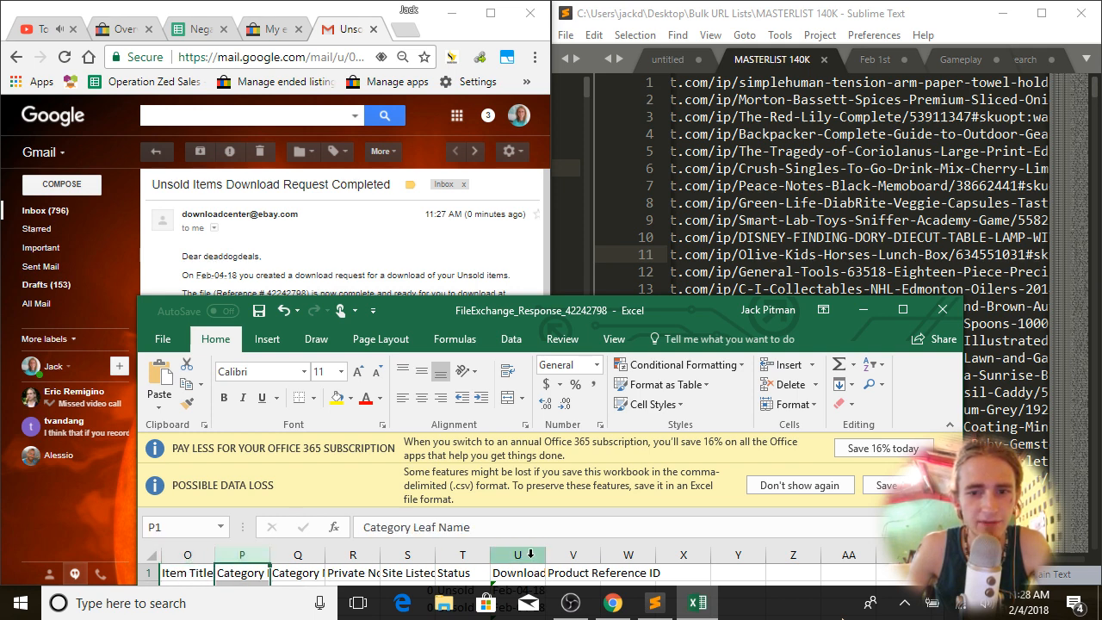
{"action": "left_click", "coordinate": [668, 555], "text": "shift"}
{"action": "right_click", "coordinate": [676, 558]}
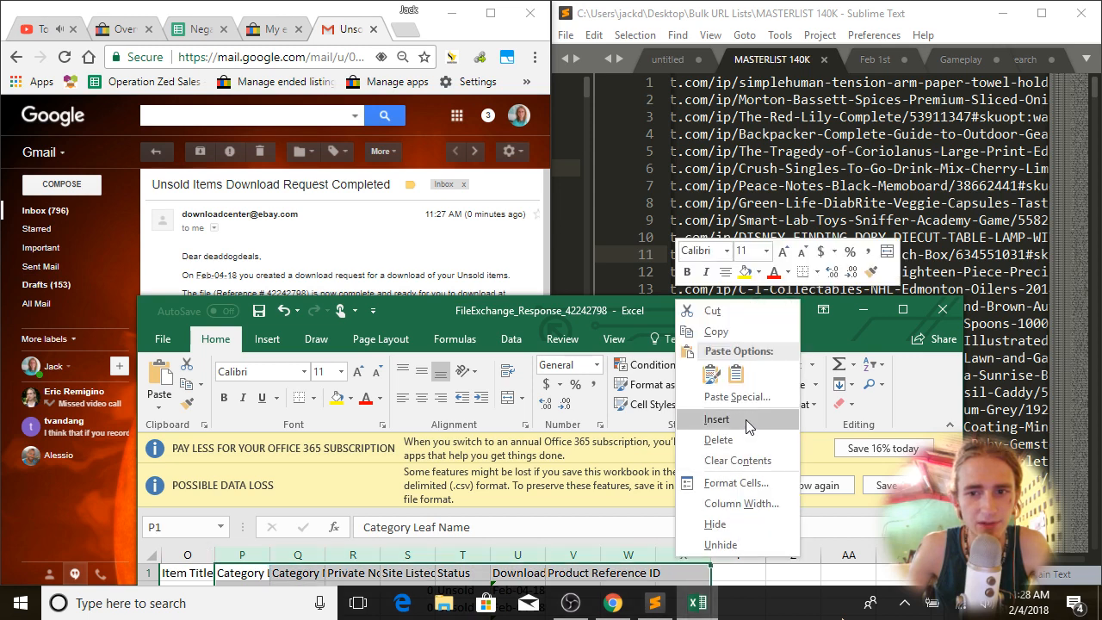
{"action": "left_click", "coordinate": [718, 440]}
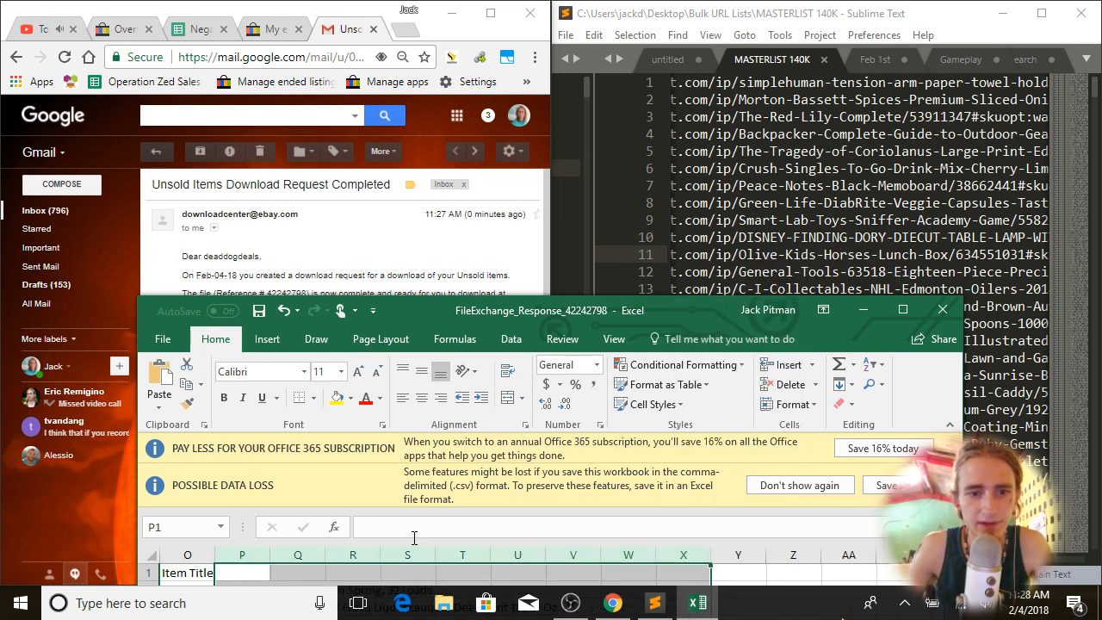
{"action": "double_click", "coordinate": [215, 556]}
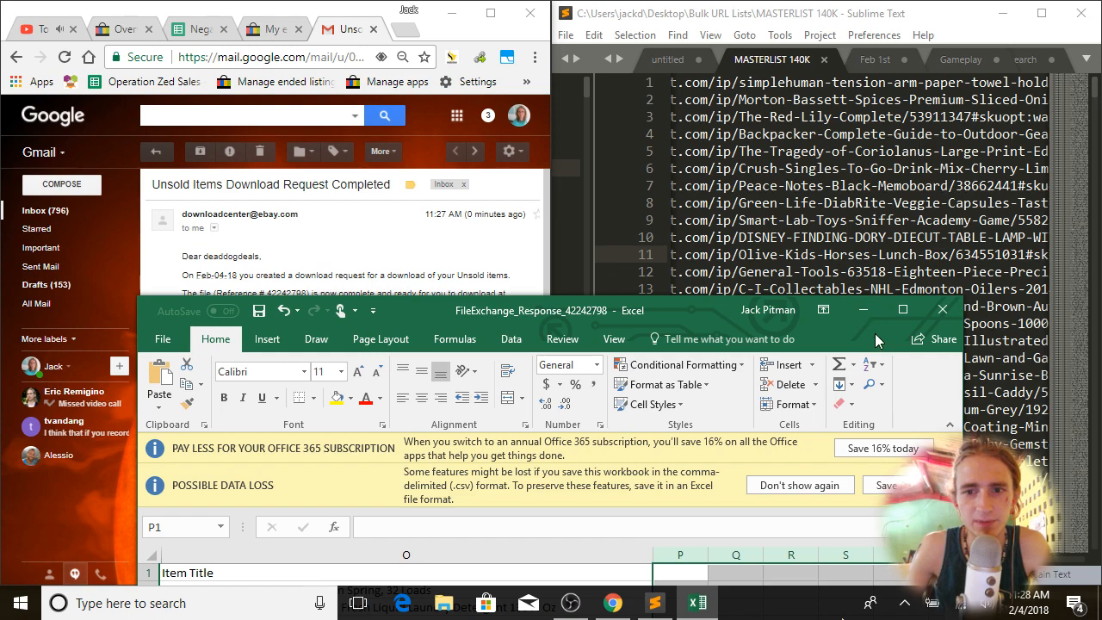
Step: Dock the Excel window beside the Sublime Text file and look through the item titles in column O
{"action": "left_click_drag", "start_coordinate": [875, 333], "coordinate": [1, 53]}
{"action": "left_click", "coordinate": [239, 396]}
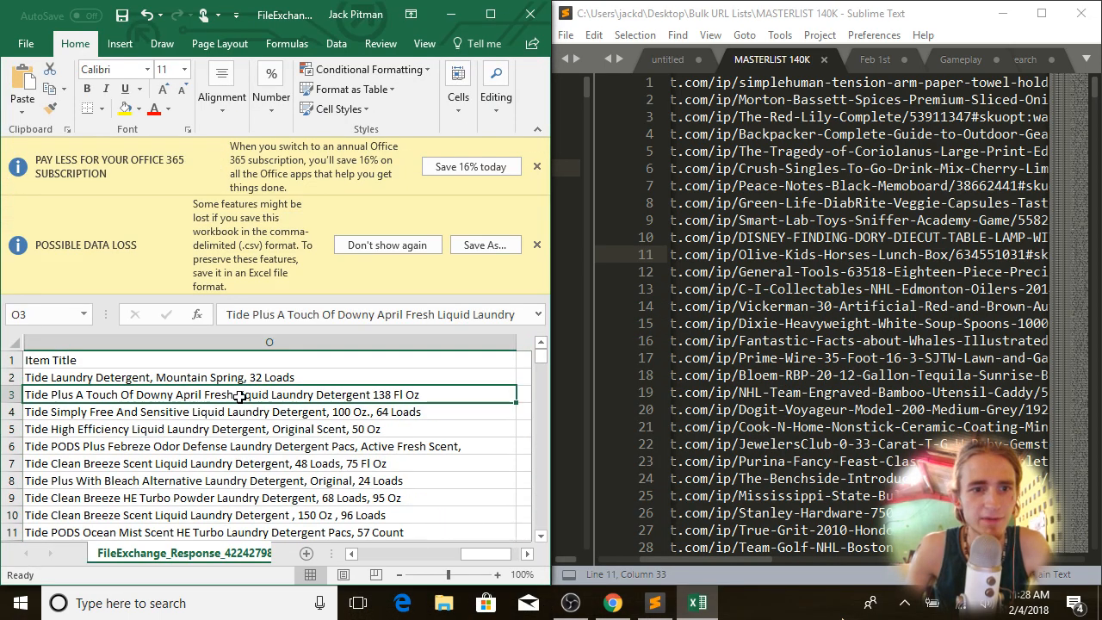
{"action": "left_click", "coordinate": [344, 424]}
{"action": "scroll", "coordinate": [344, 428], "scroll_direction": "down", "scroll_amount": 4}
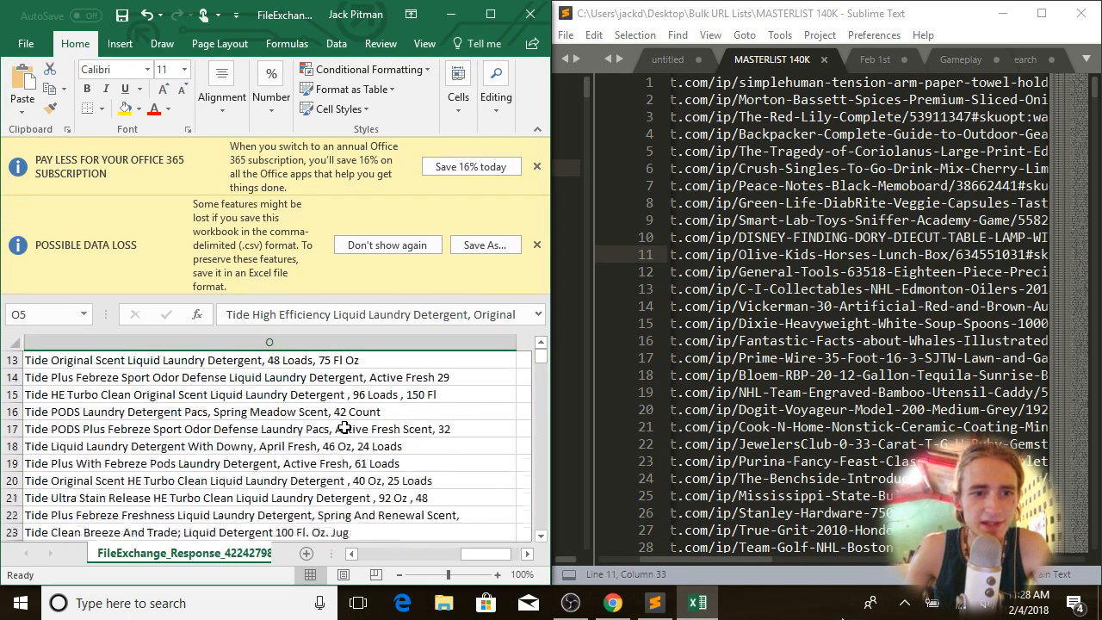
{"action": "scroll", "coordinate": [345, 428], "scroll_direction": "down", "scroll_amount": 6}
{"action": "scroll", "coordinate": [344, 428], "scroll_direction": "up", "scroll_amount": 12}
{"action": "scroll", "coordinate": [342, 429], "scroll_direction": "down", "scroll_amount": 7}
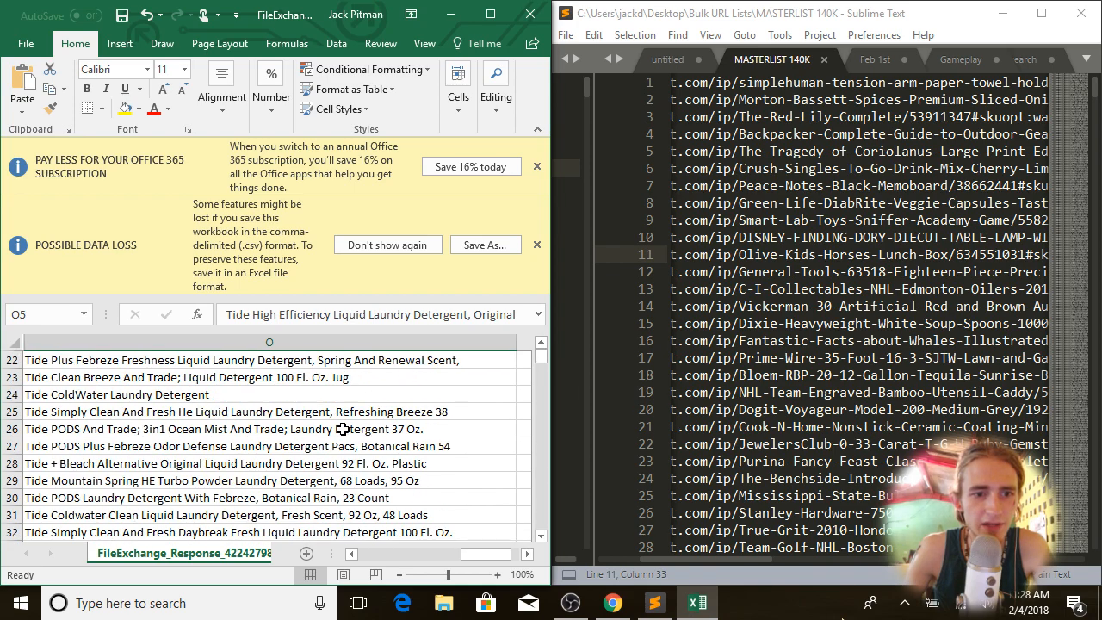
{"action": "scroll", "coordinate": [343, 429], "scroll_direction": "down", "scroll_amount": 20}
{"action": "scroll", "coordinate": [351, 422], "scroll_direction": "up", "scroll_amount": 20}
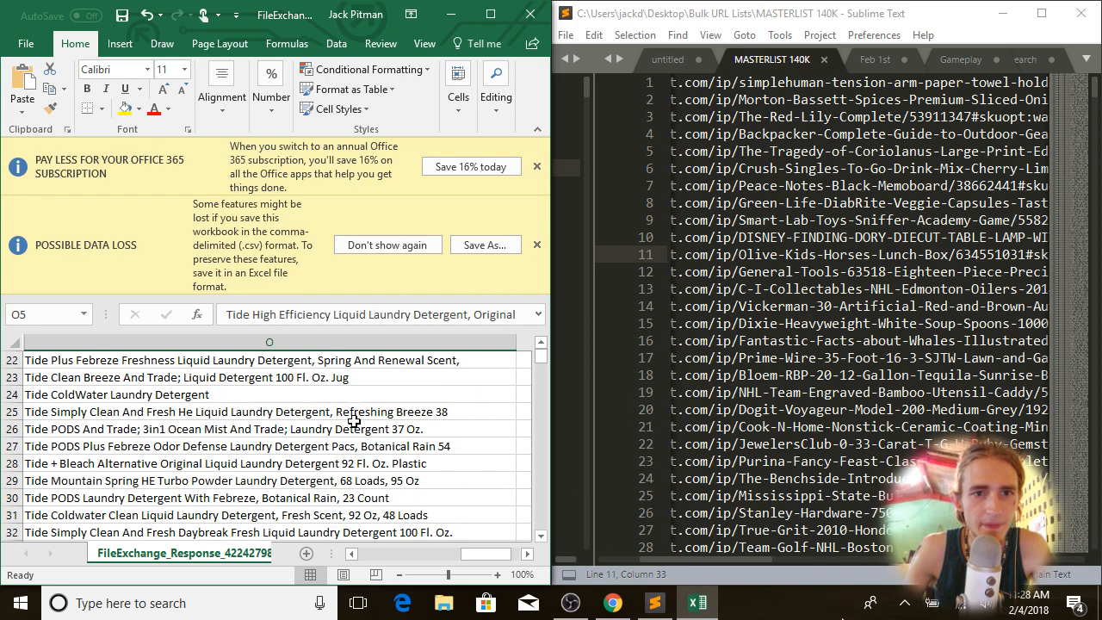
Step: Dismiss the Office 365 subscription and possible data loss notices, and maximize the Excel window
{"action": "left_click", "coordinate": [536, 166]}
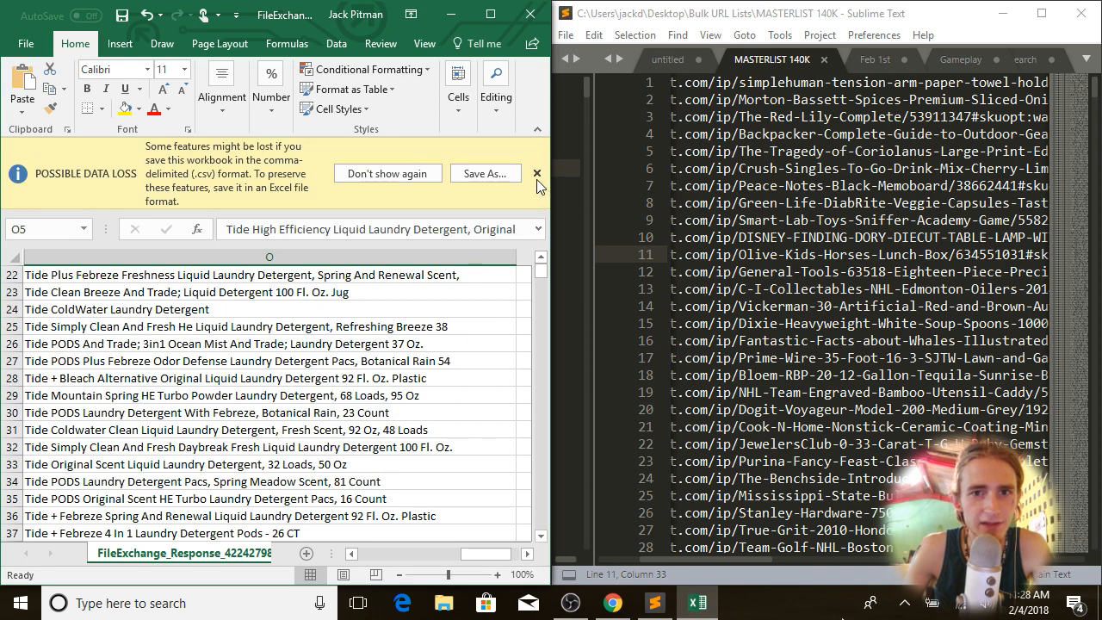
{"action": "left_click", "coordinate": [537, 178]}
{"action": "left_click", "coordinate": [490, 13]}
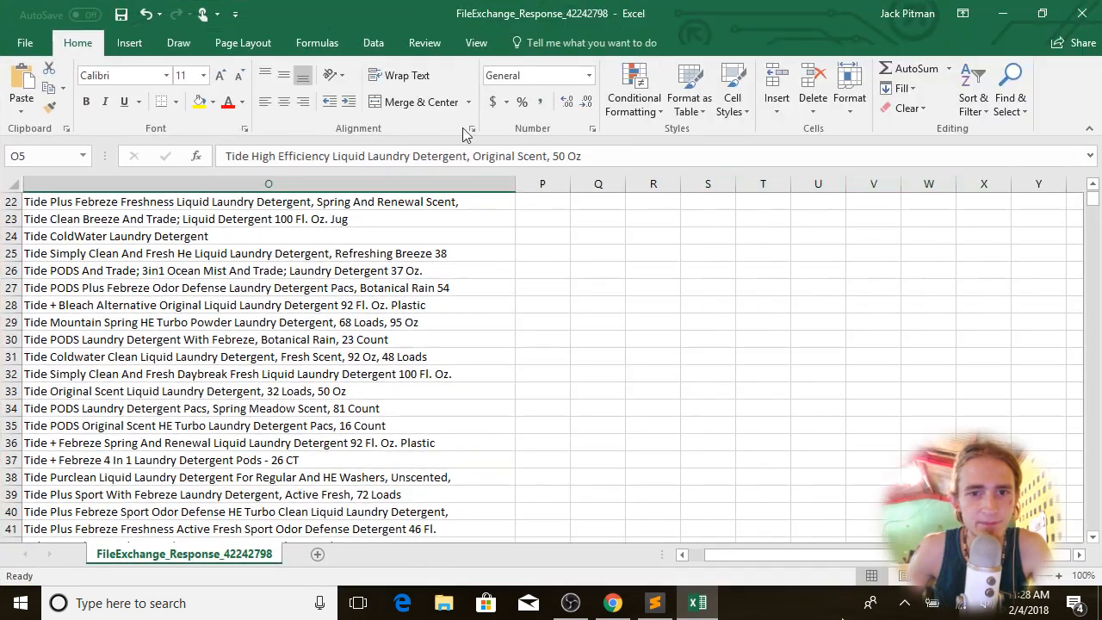
{"action": "left_click", "coordinate": [349, 241]}
{"action": "scroll", "coordinate": [350, 258], "scroll_direction": "up", "scroll_amount": 7}
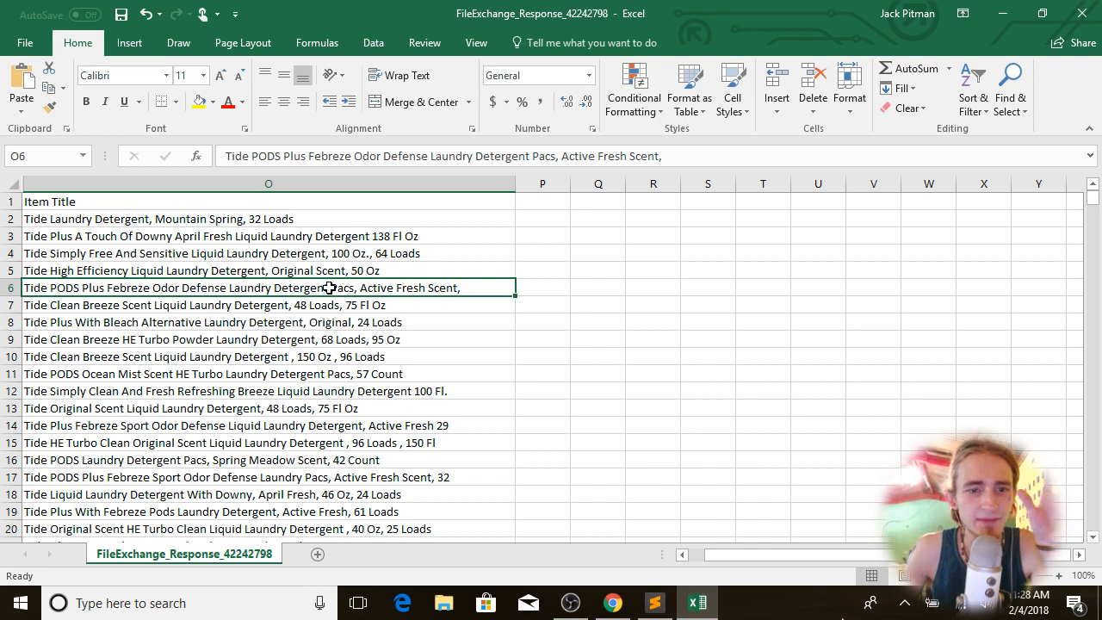
Step: Examine the unsold item titles for recurring product words and brands such as Tide laundry detergent
{"action": "left_click", "coordinate": [218, 319]}
{"action": "left_click", "coordinate": [50, 222]}
{"action": "left_click", "coordinate": [138, 322]}
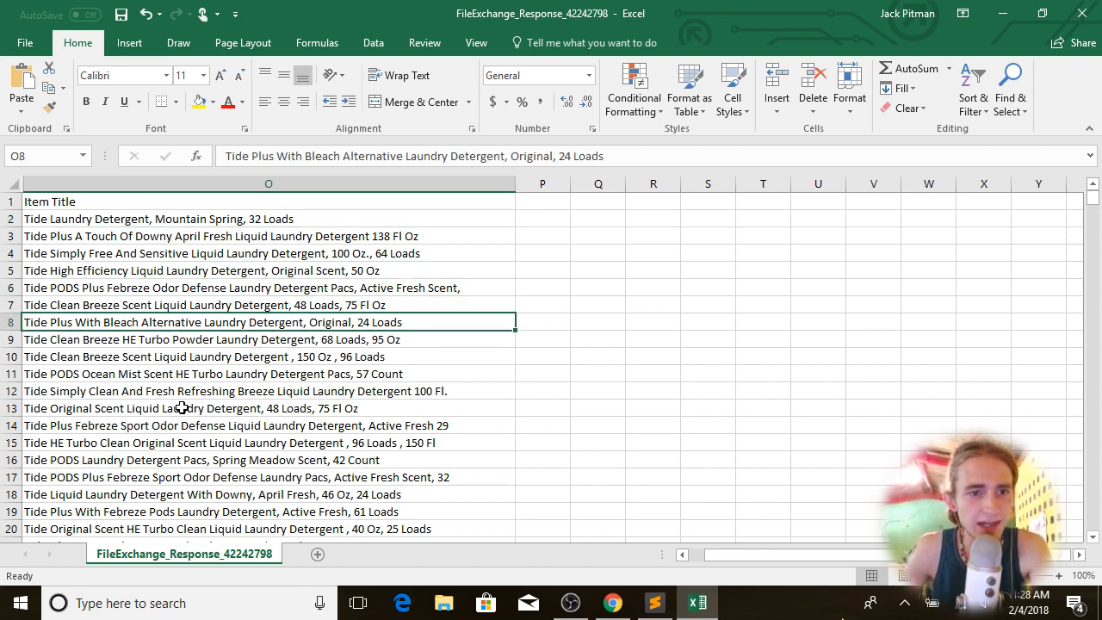
{"action": "scroll", "coordinate": [182, 409], "scroll_direction": "down", "scroll_amount": 20}
{"action": "scroll", "coordinate": [182, 409], "scroll_direction": "down", "scroll_amount": 7}
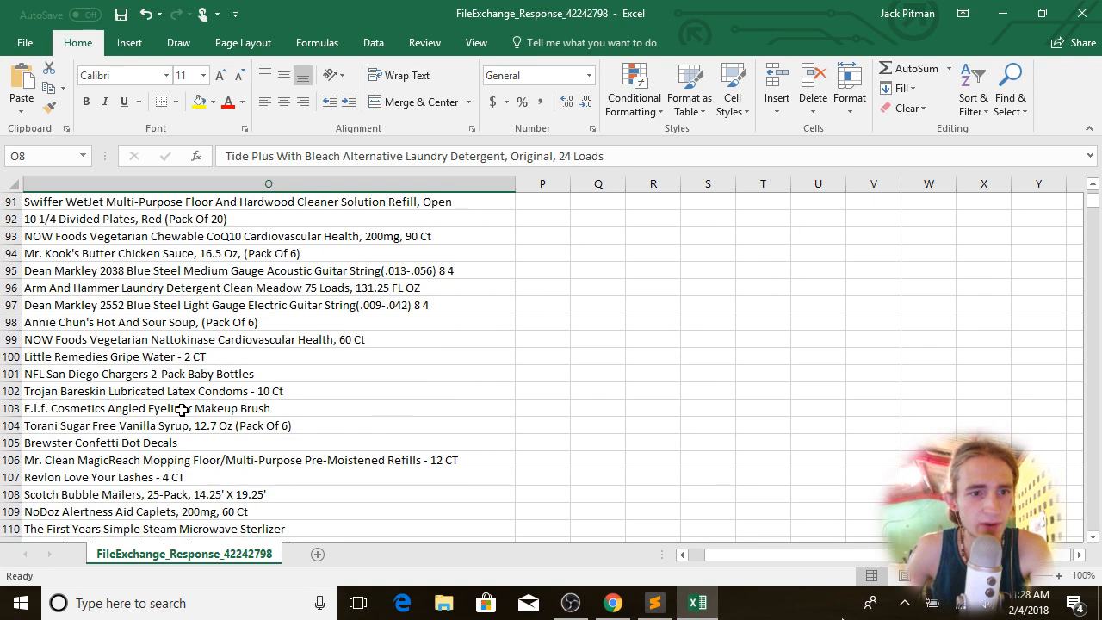
{"action": "scroll", "coordinate": [182, 409], "scroll_direction": "up", "scroll_amount": 20}
{"action": "left_click", "coordinate": [170, 379]}
{"action": "left_click", "coordinate": [192, 237]}
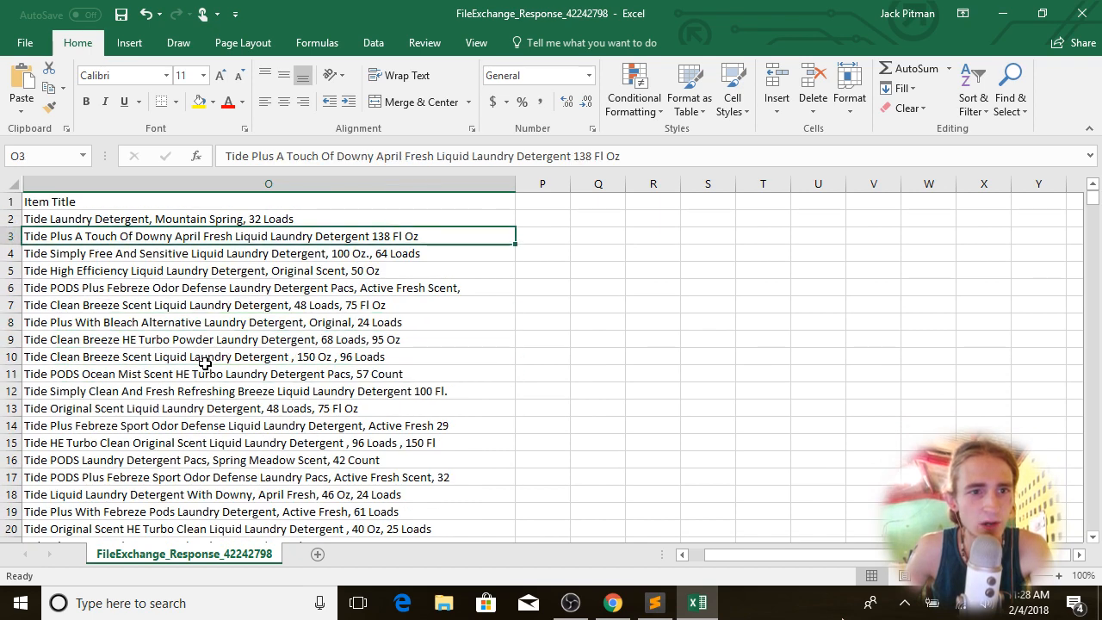
{"action": "left_click", "coordinate": [205, 360]}
{"action": "left_click", "coordinate": [154, 306]}
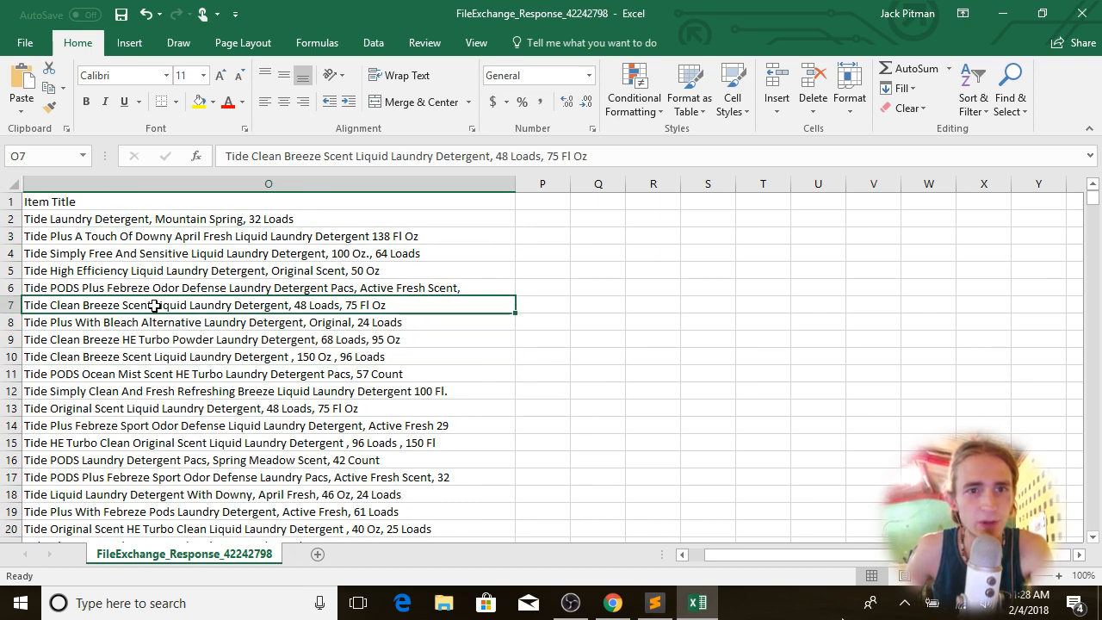
{"action": "left_click", "coordinate": [213, 338]}
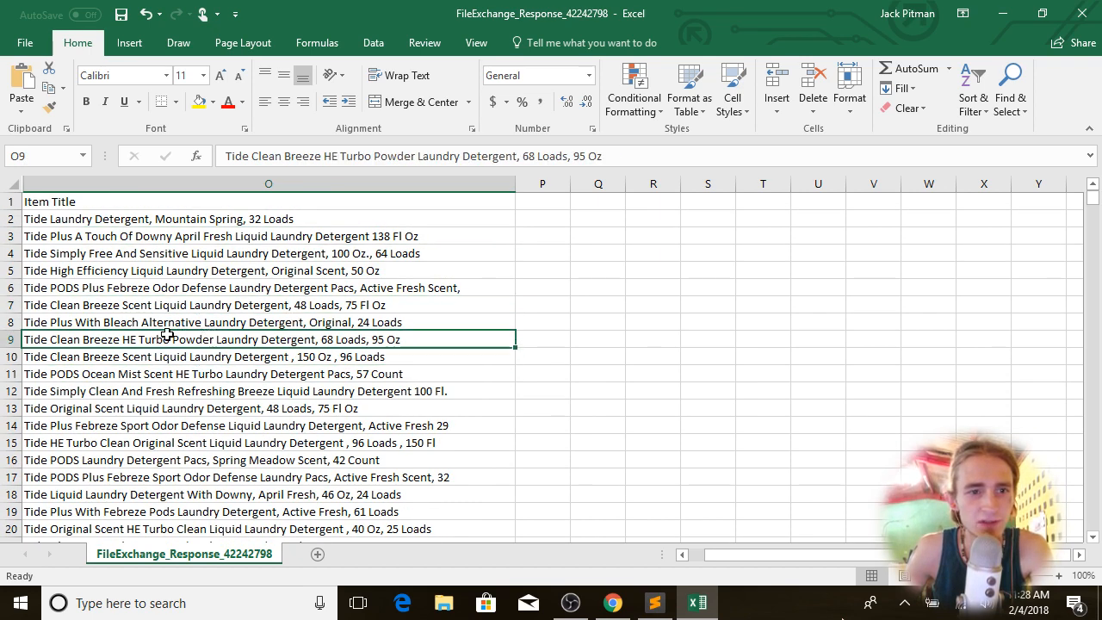
{"action": "left_click", "coordinate": [41, 306]}
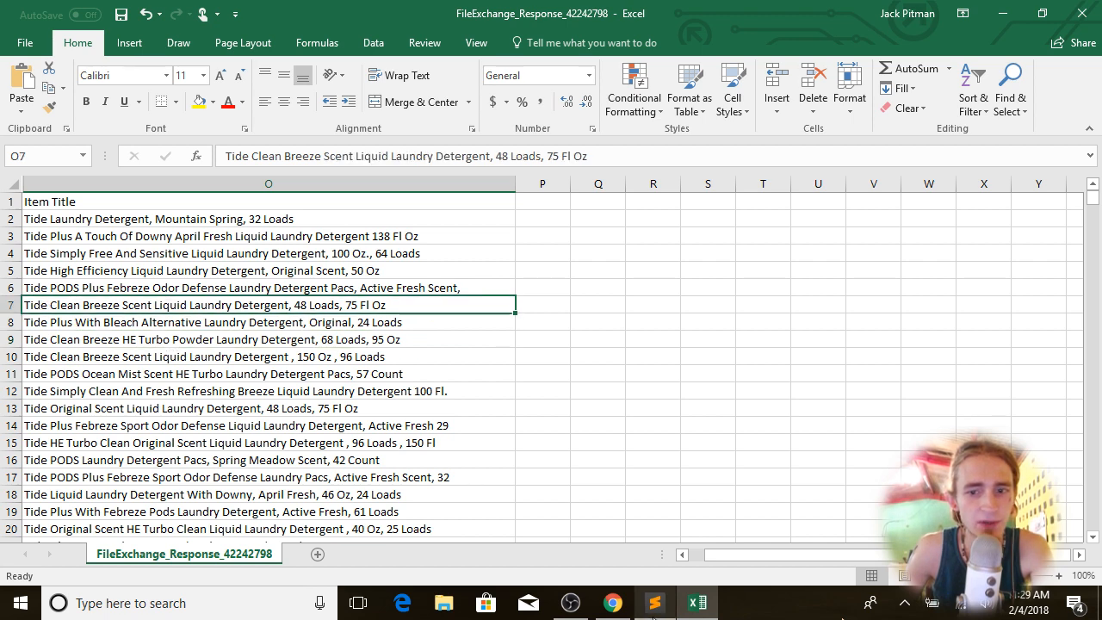
Step: Switch to the MASTERLIST 140K file in Sublime Text, search for "Tide" and step through the matches to check which products they are
{"action": "left_click", "coordinate": [654, 602]}
{"action": "left_click", "coordinate": [824, 271]}
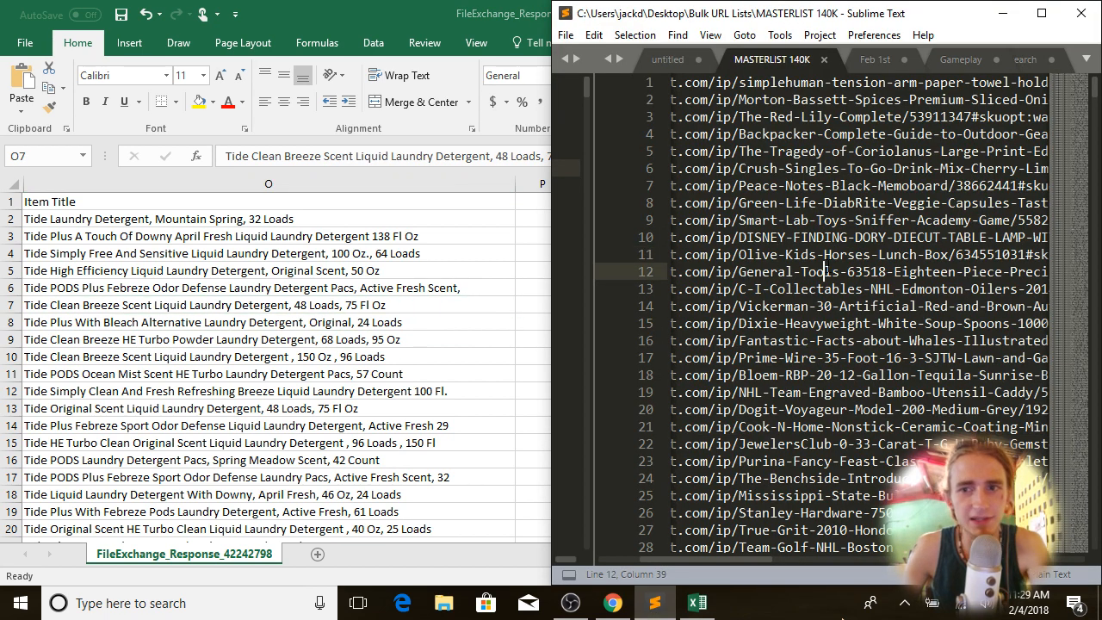
{"action": "key", "text": "ctrl+f"}
{"action": "type", "text": "Tide"}
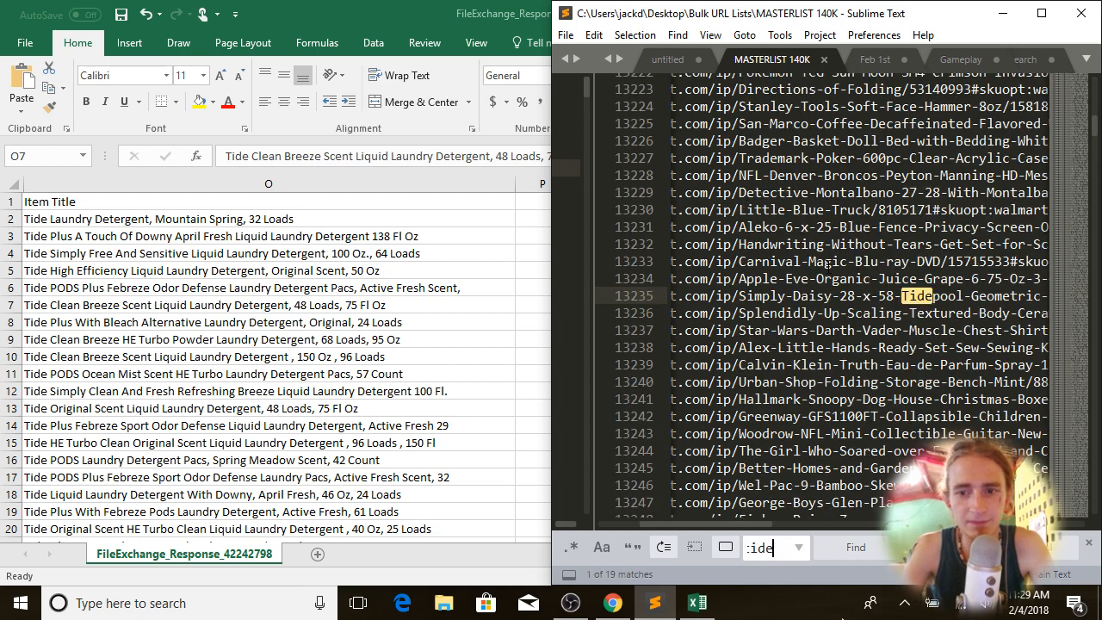
{"action": "key", "text": "Return"}
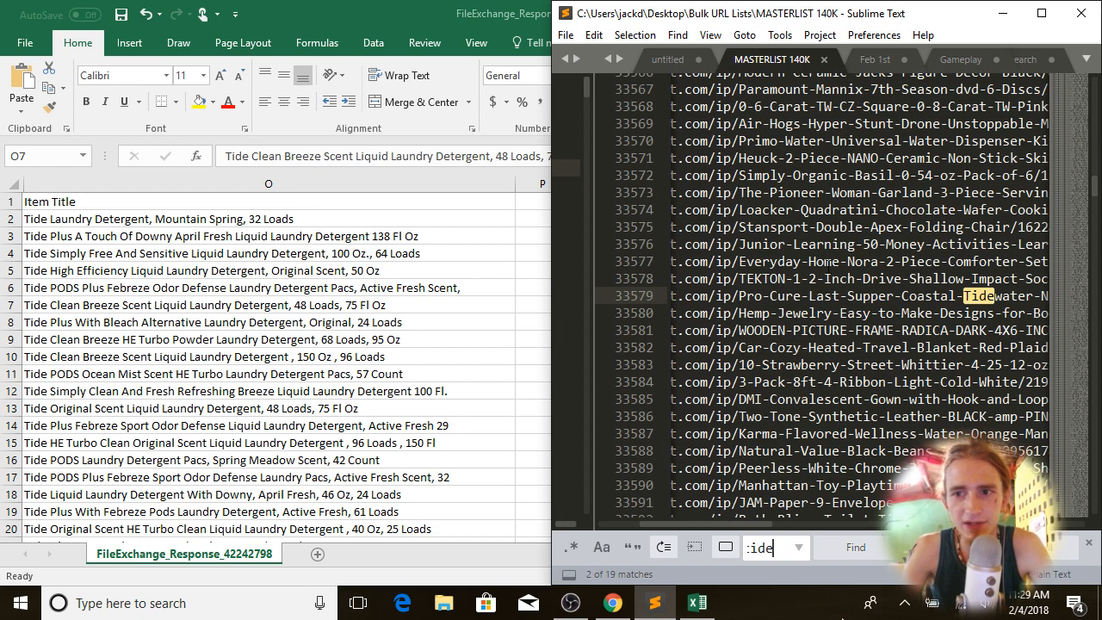
{"action": "key", "text": "Return"}
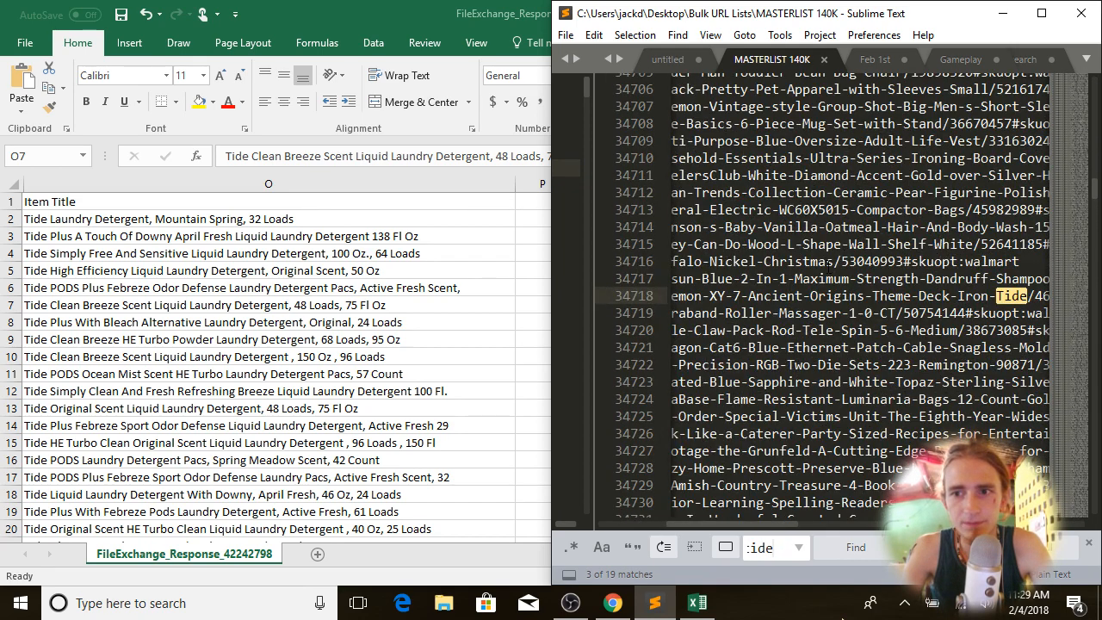
{"action": "key", "text": "Return"}
{"action": "key", "text": "Return"}
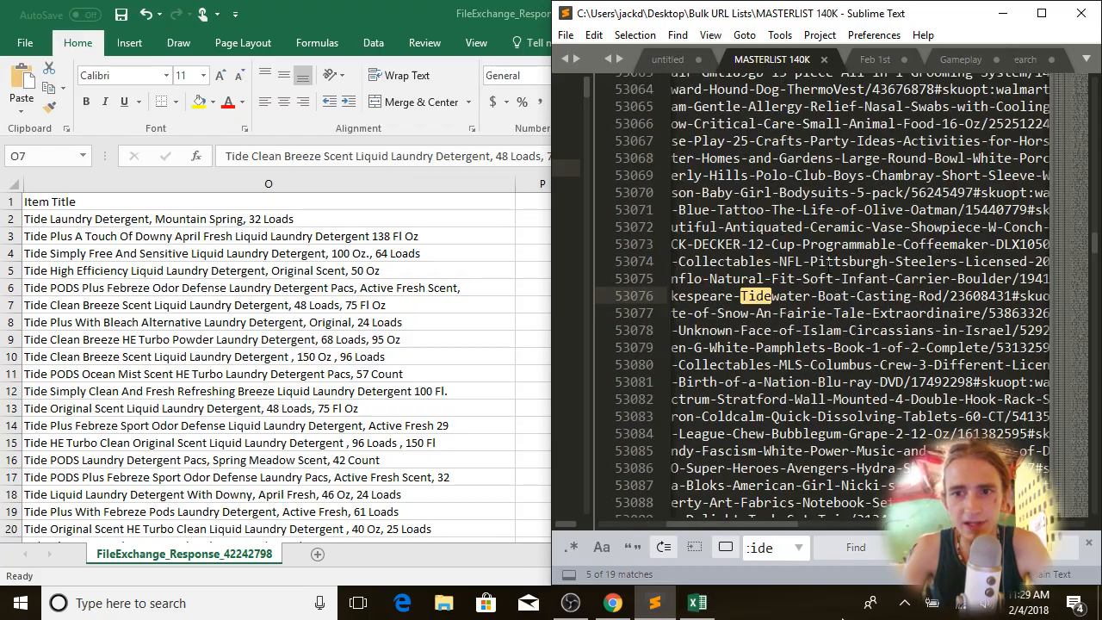
{"action": "key", "text": "Return"}
{"action": "key", "text": "Return"}
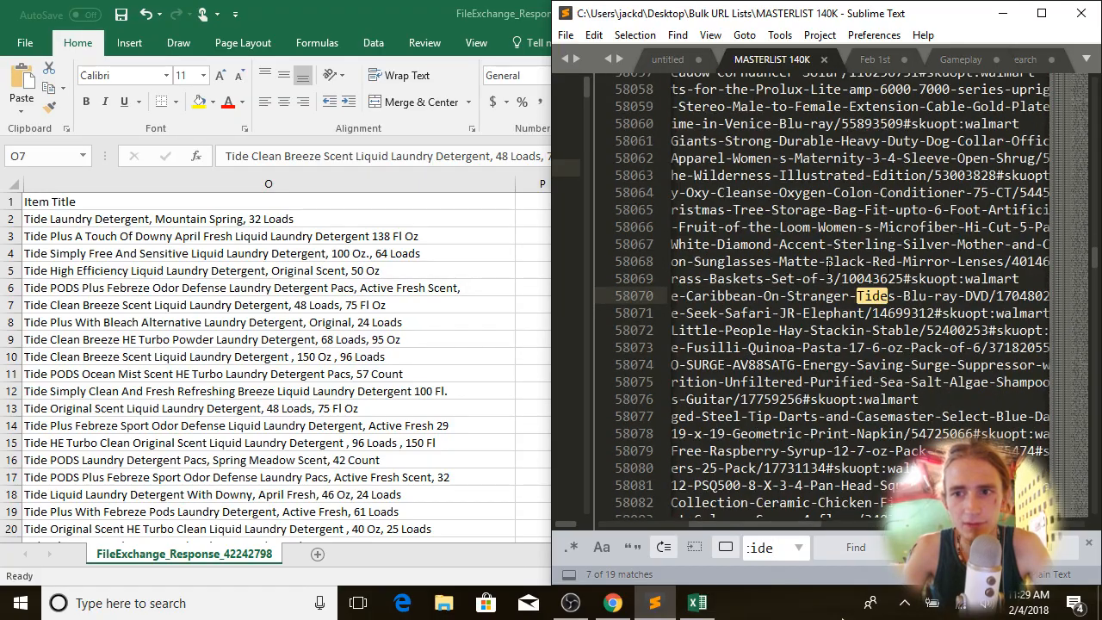
{"action": "key", "text": "Return"}
{"action": "key", "text": "Return"}
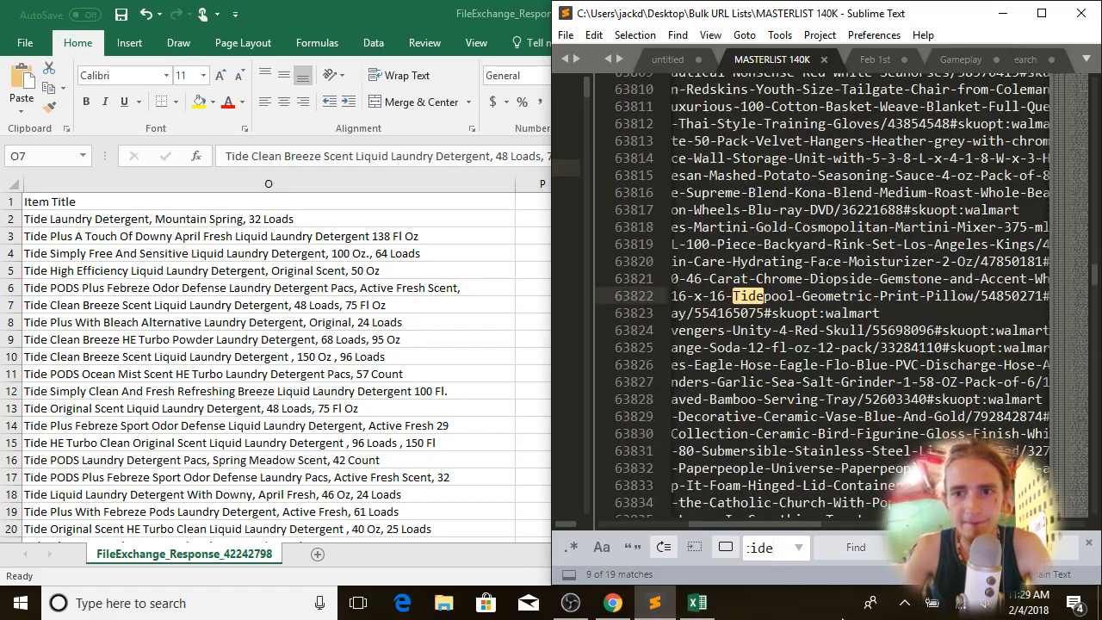
{"action": "key", "text": "Return"}
{"action": "key", "text": "Return"}
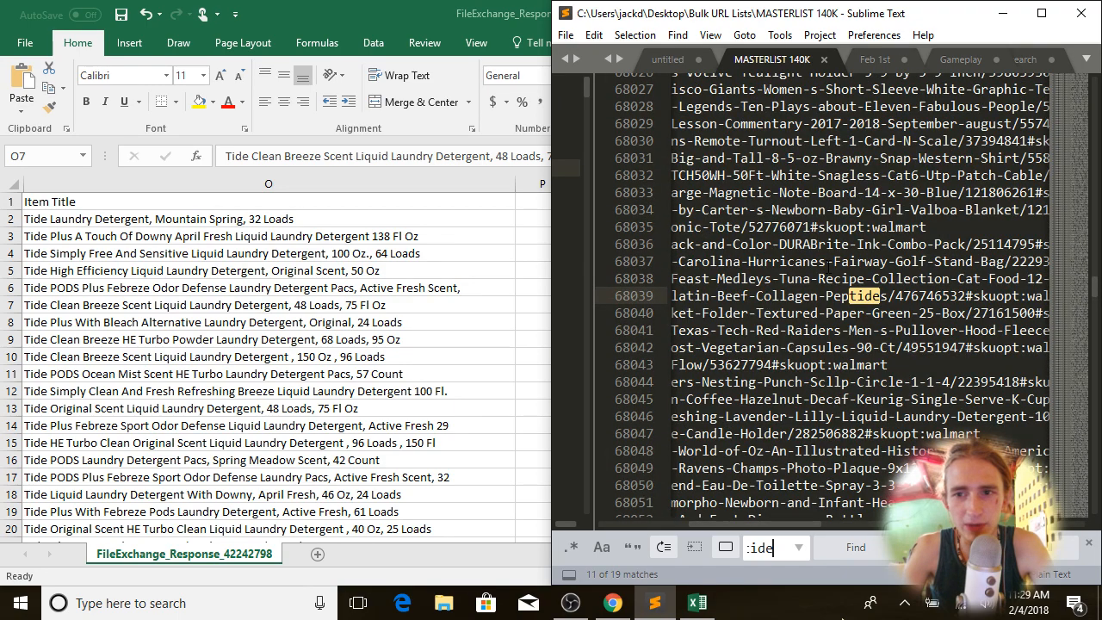
{"action": "key", "text": "Return"}
{"action": "key", "text": "Return"}
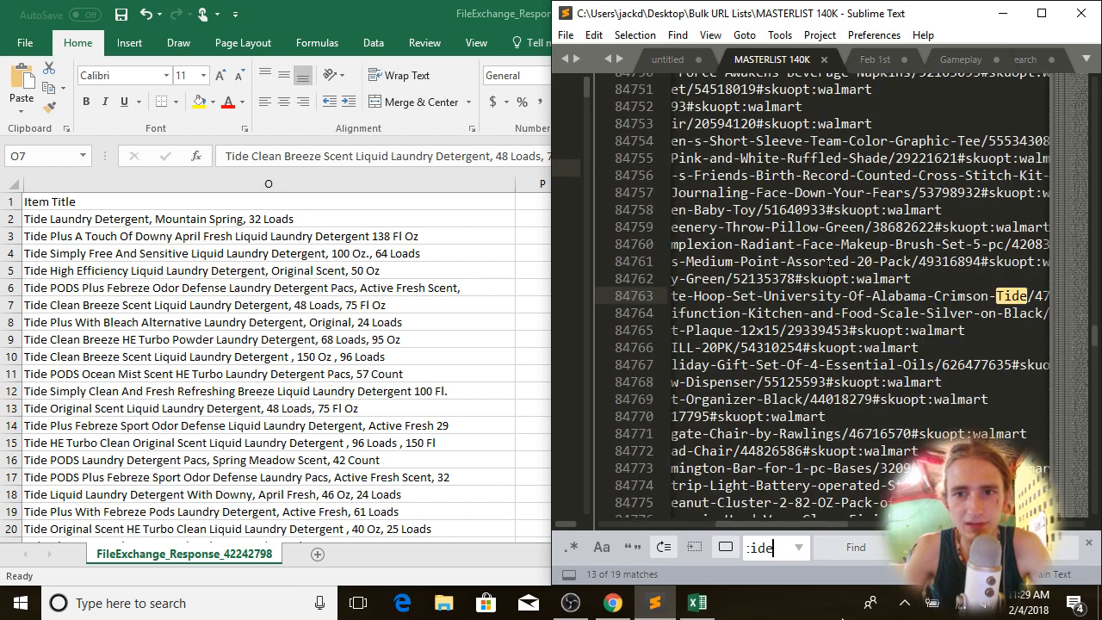
{"action": "key", "text": "Return"}
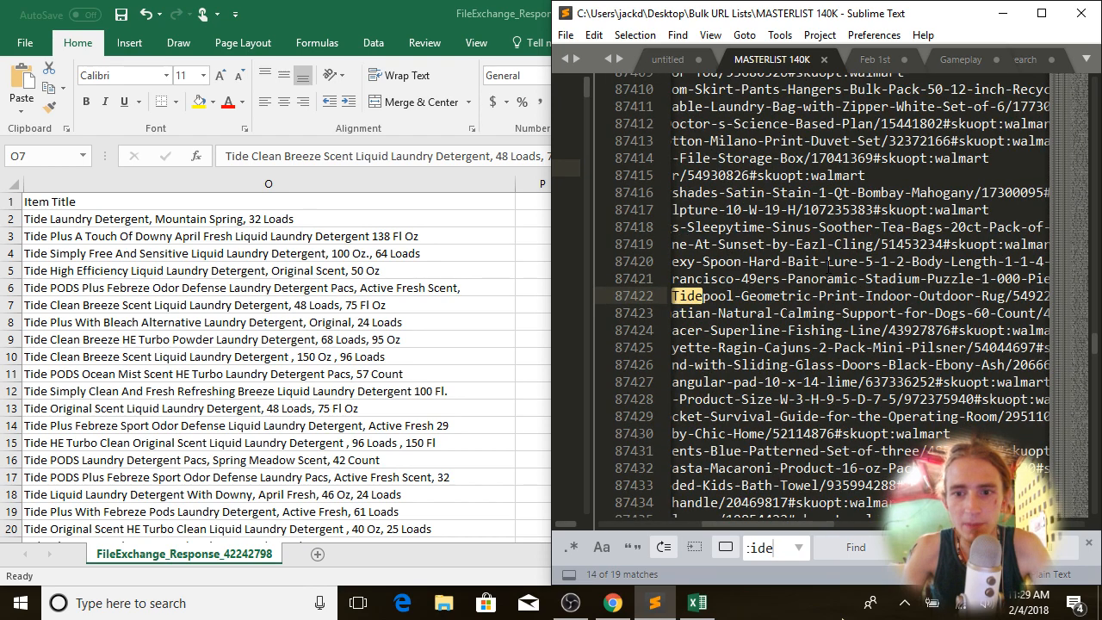
Step: Find all matches of "-rug" in the MASTERLIST 140K URLs and delete every line containing one
{"action": "key", "text": "BackSpace"}
{"action": "key", "text": "BackSpace"}
{"action": "key", "text": "BackSpace"}
{"action": "key", "text": "BackSpace"}
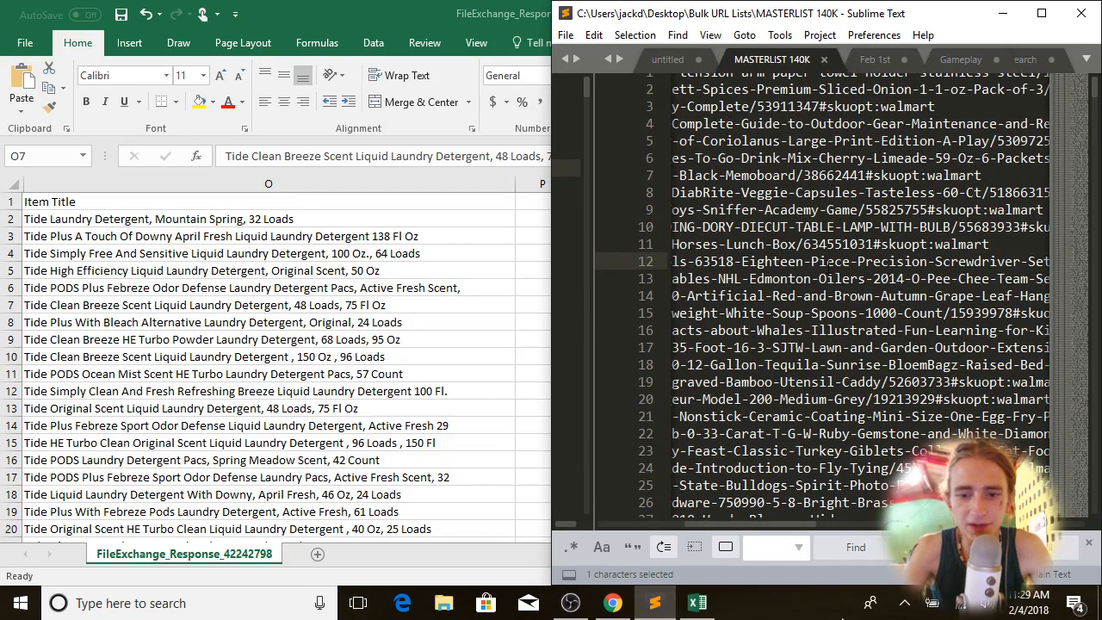
{"action": "type", "text": "-rug"}
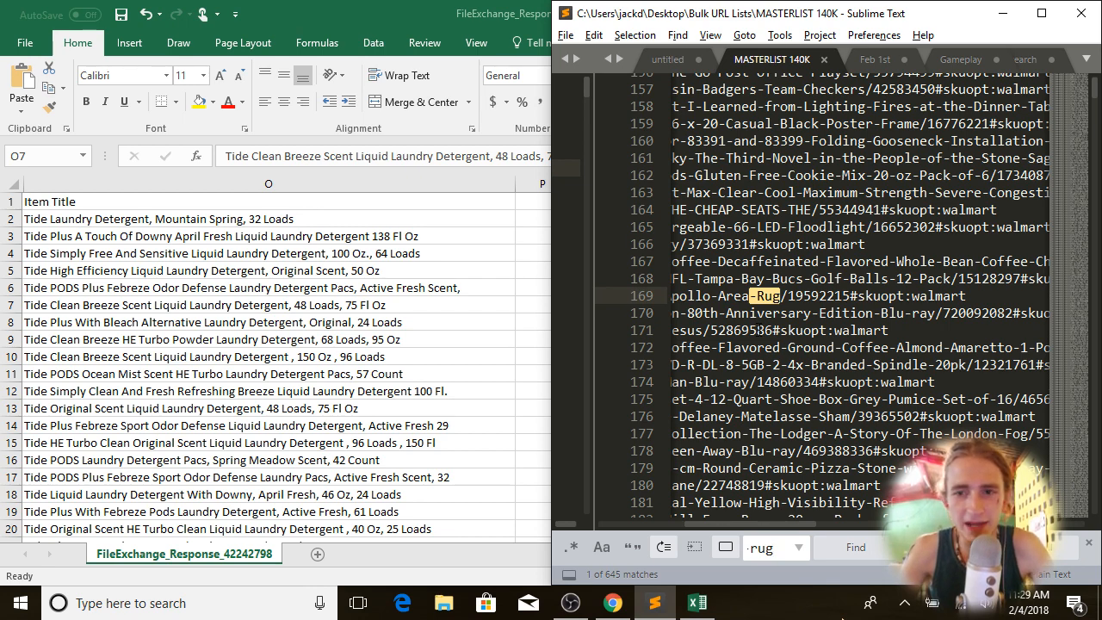
{"action": "key", "text": "alt+Return"}
{"action": "key", "text": "Home"}
{"action": "key", "text": "End"}
{"action": "key", "text": "shift+Home"}
{"action": "key", "text": "BackSpace"}
{"action": "key", "text": "BackSpace"}
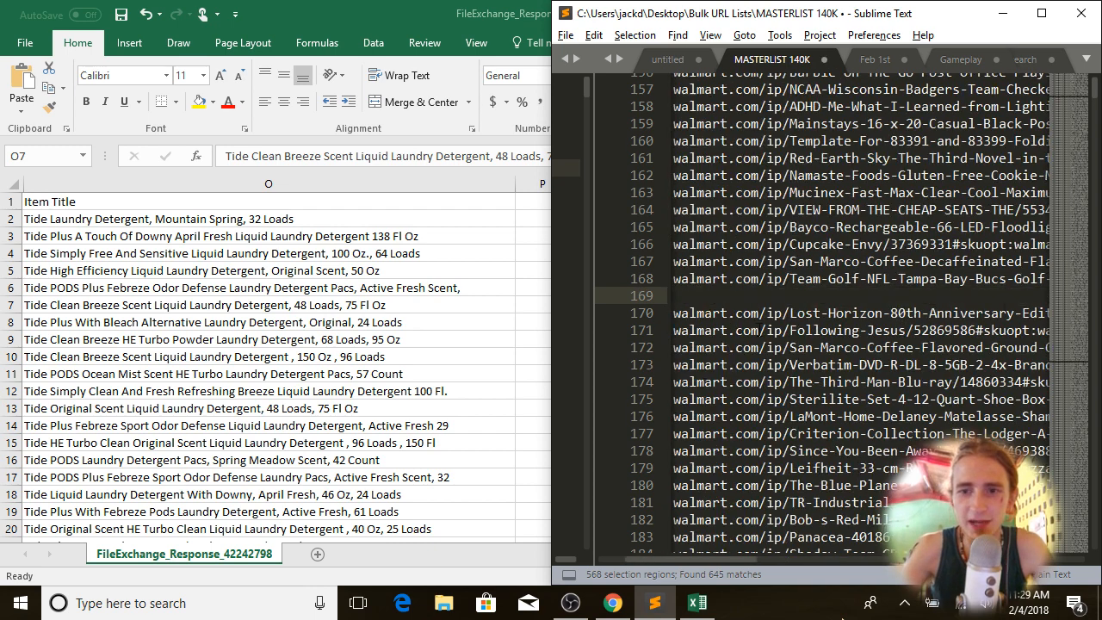
{"action": "left_click", "coordinate": [808, 313]}
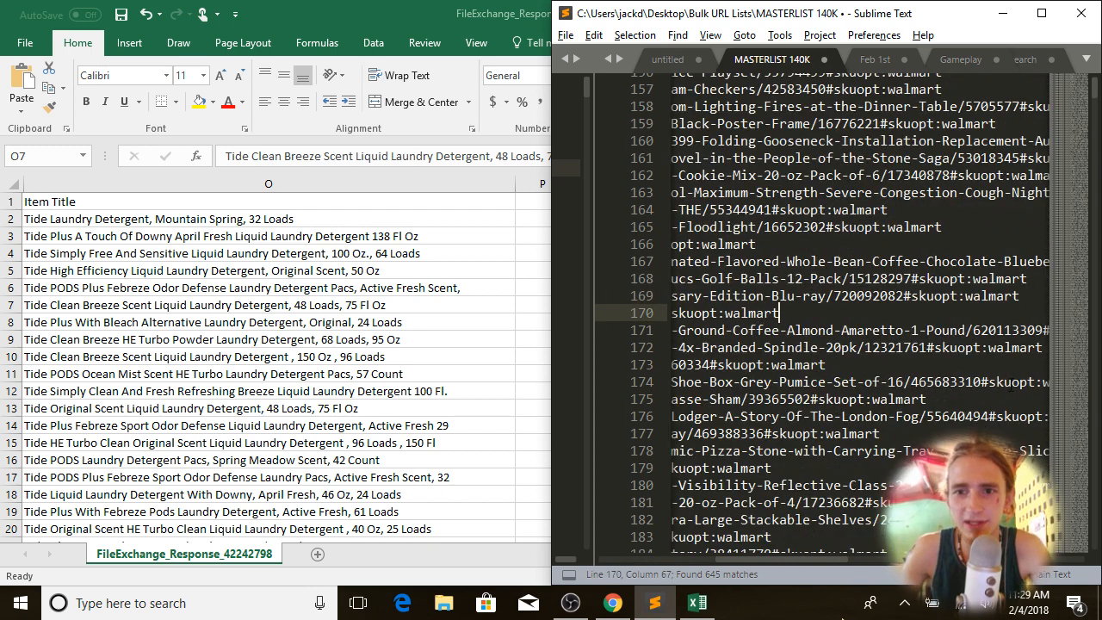
Step: Return to the Excel sheet and review the Tide detergent titles near the start of the list
{"action": "left_click", "coordinate": [442, 302]}
{"action": "left_click", "coordinate": [365, 362]}
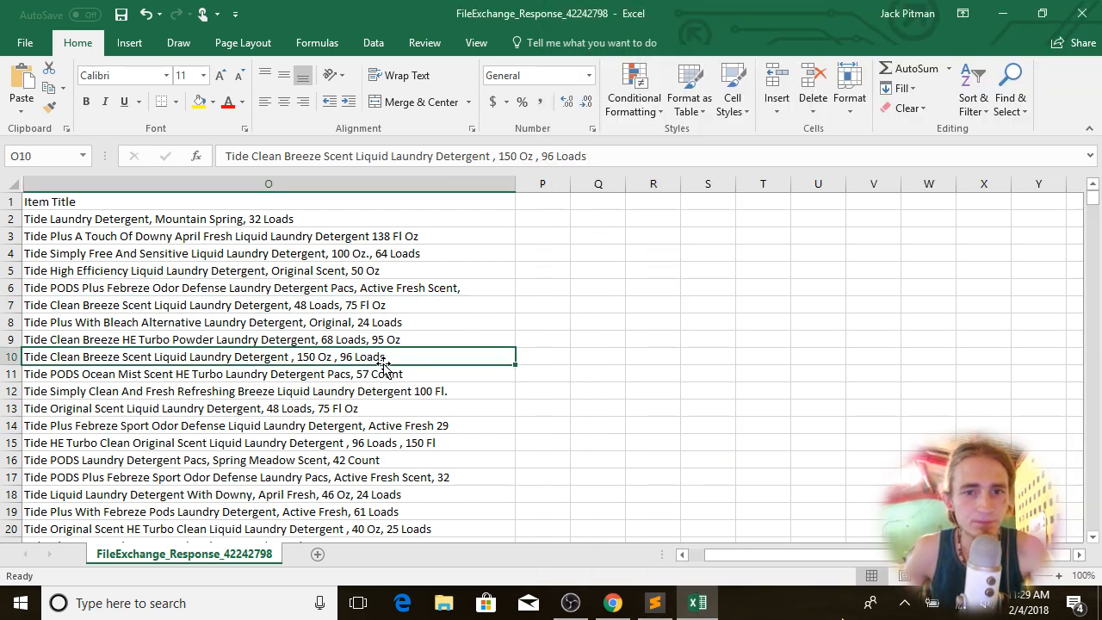
{"action": "left_click", "coordinate": [449, 324]}
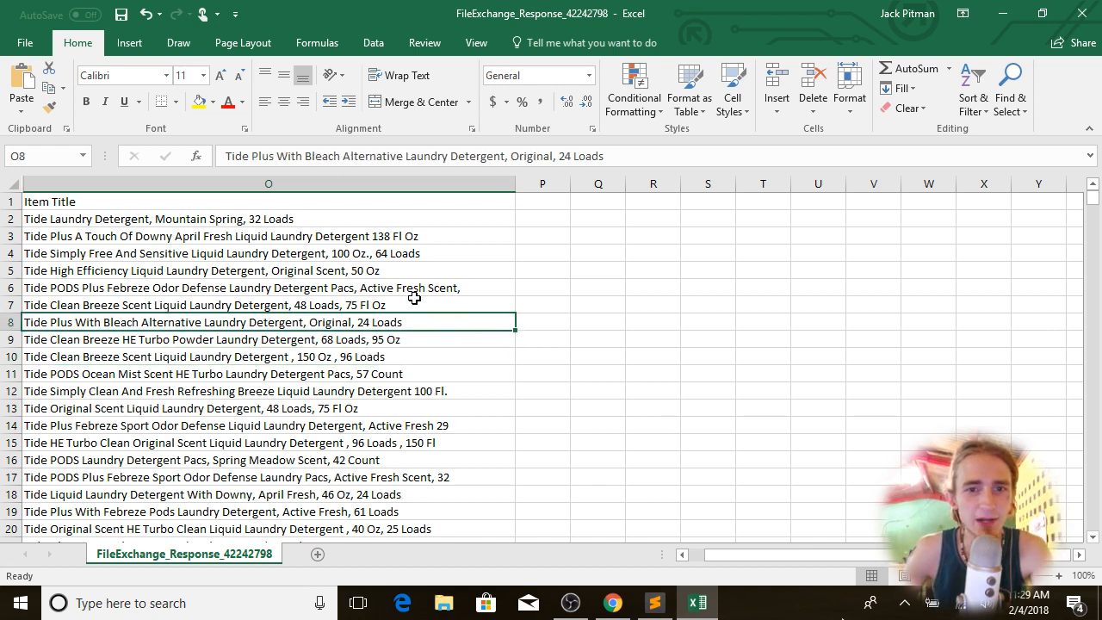
{"action": "left_click", "coordinate": [448, 290]}
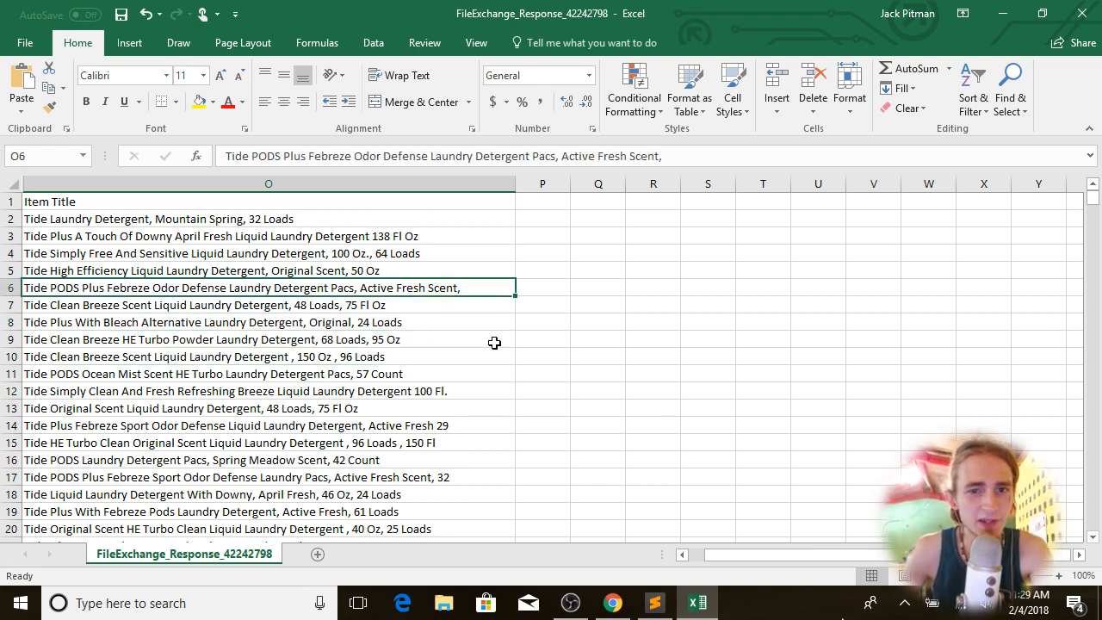
{"action": "left_click", "coordinate": [444, 336]}
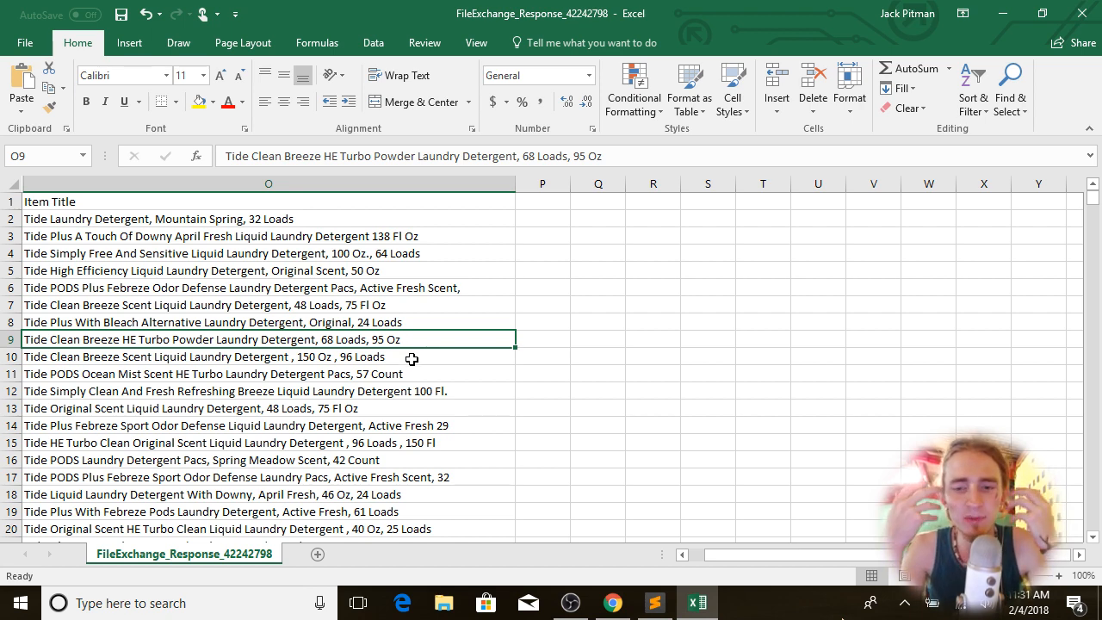
{"action": "left_click", "coordinate": [413, 360]}
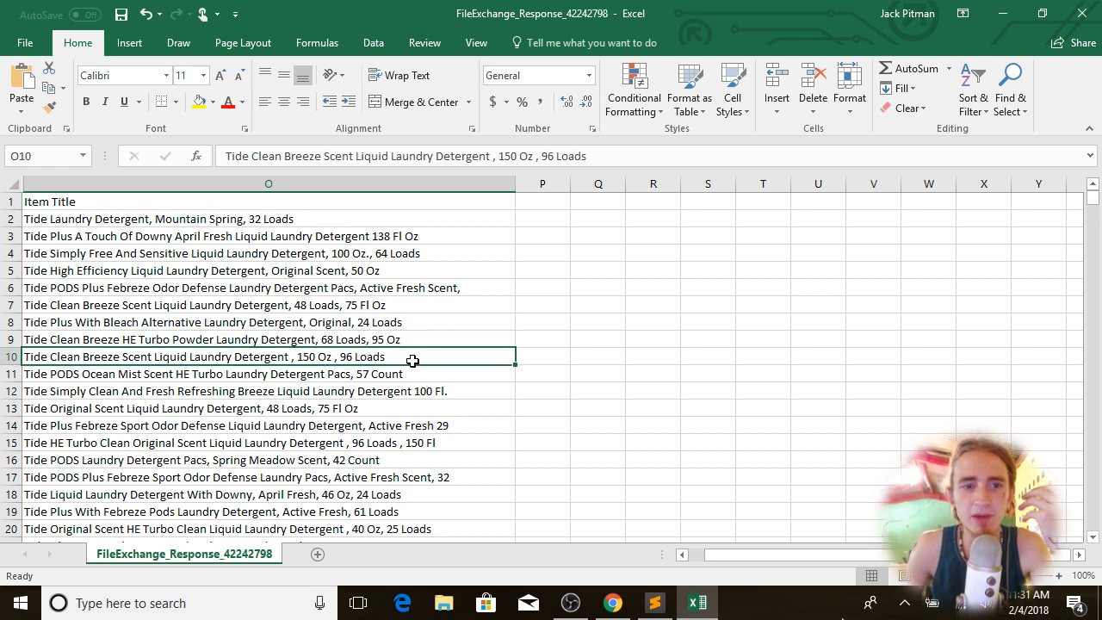
{"action": "left_click", "coordinate": [410, 340]}
{"action": "left_click", "coordinate": [429, 356]}
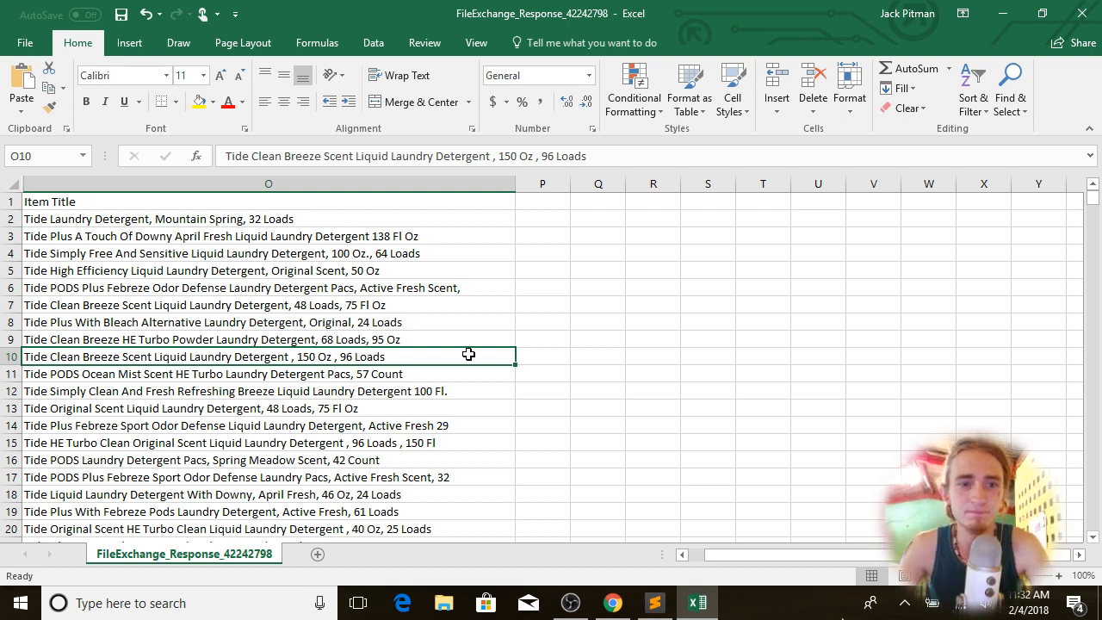
{"action": "left_click", "coordinate": [472, 306]}
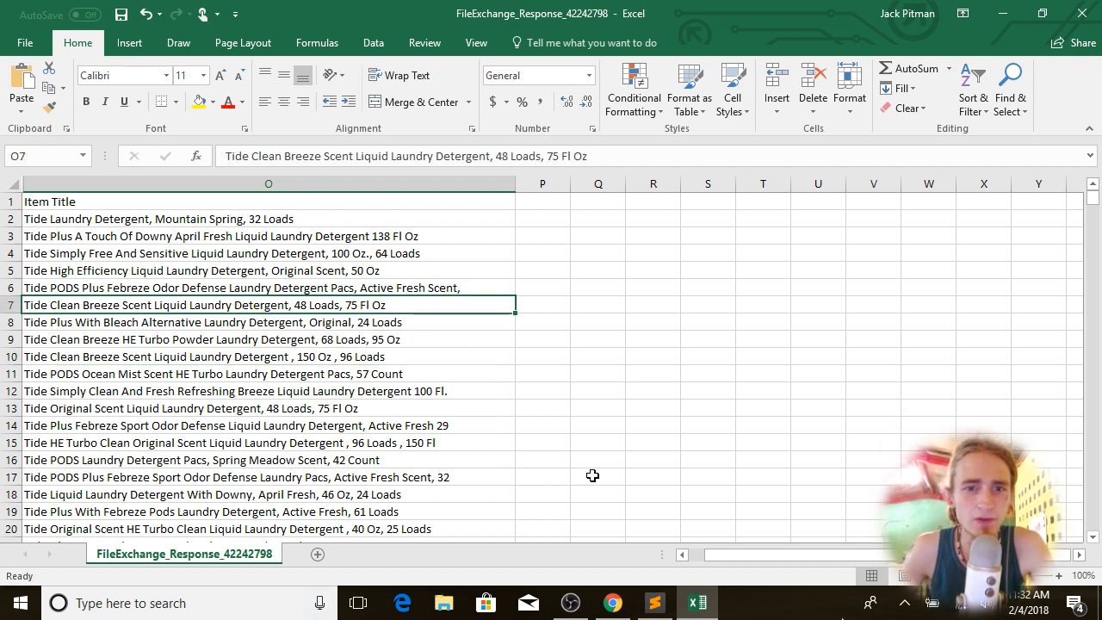
Step: Review the unsold item titles from the Tide detergents down to about row 300 to see which products and brands recur
{"action": "left_click", "coordinate": [250, 409]}
{"action": "scroll", "coordinate": [355, 349], "scroll_direction": "down", "scroll_amount": 4}
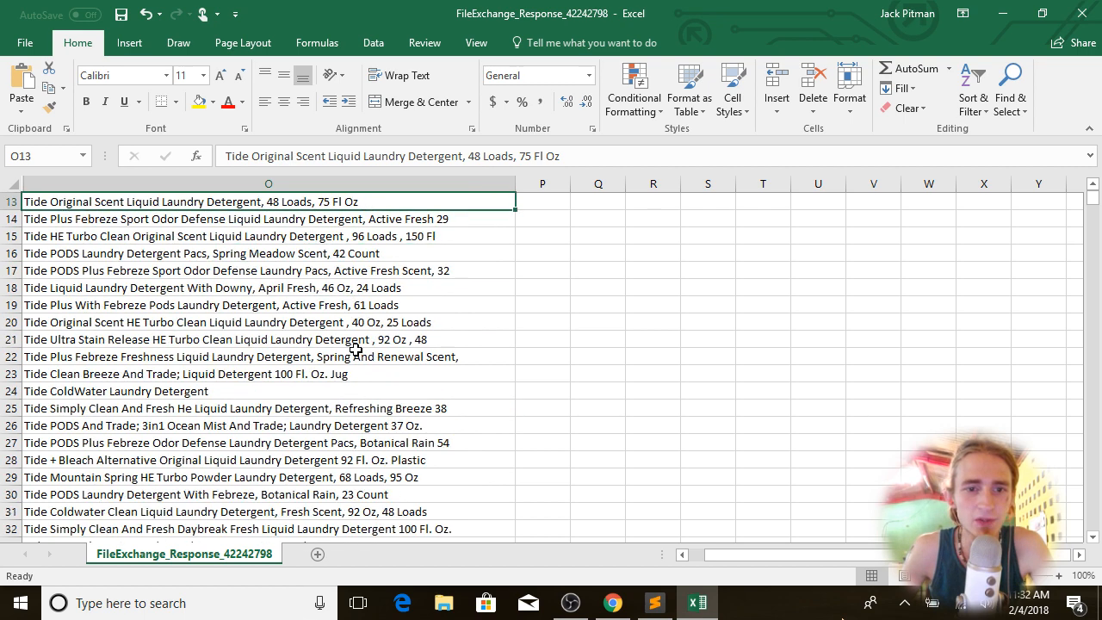
{"action": "left_click", "coordinate": [360, 357]}
{"action": "scroll", "coordinate": [408, 394], "scroll_direction": "up", "scroll_amount": 4}
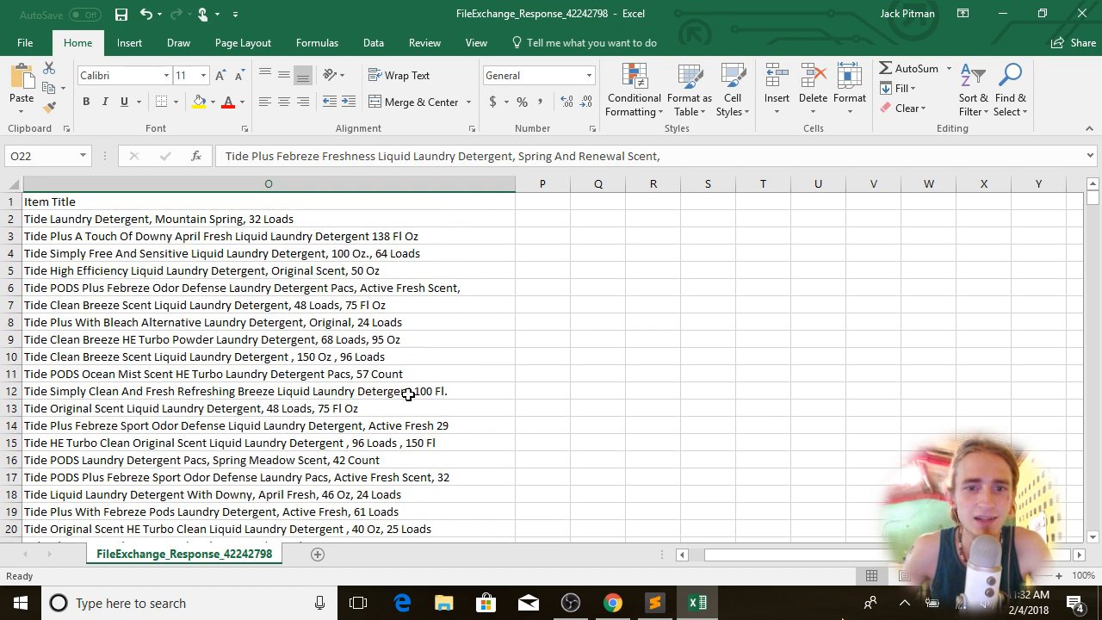
{"action": "left_click", "coordinate": [406, 359]}
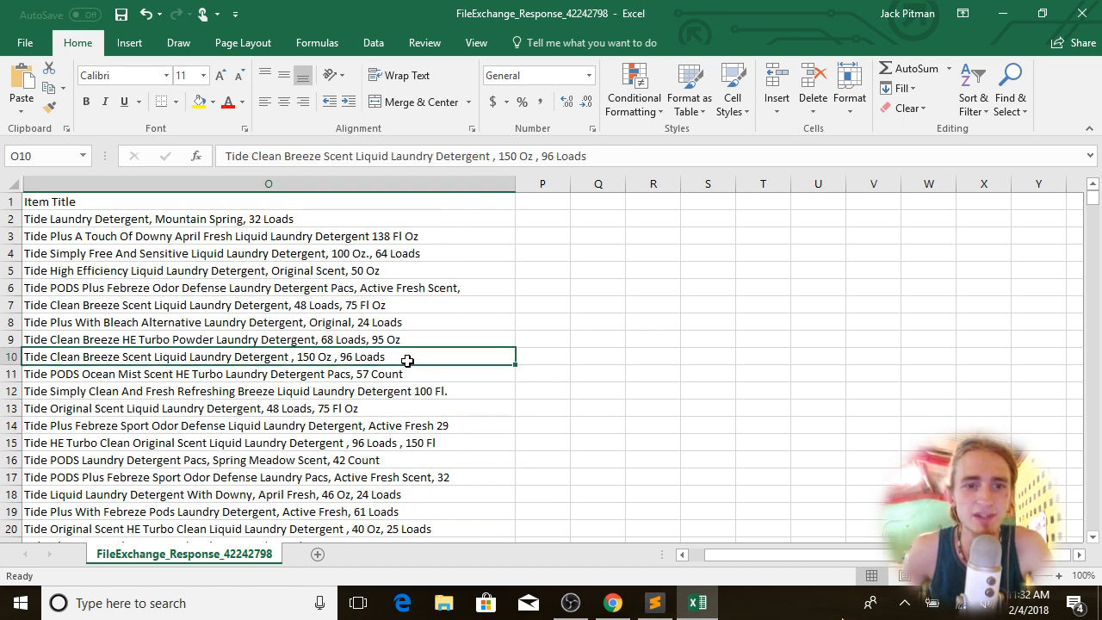
{"action": "left_click", "coordinate": [234, 272]}
{"action": "scroll", "coordinate": [247, 293], "scroll_direction": "down", "scroll_amount": 10}
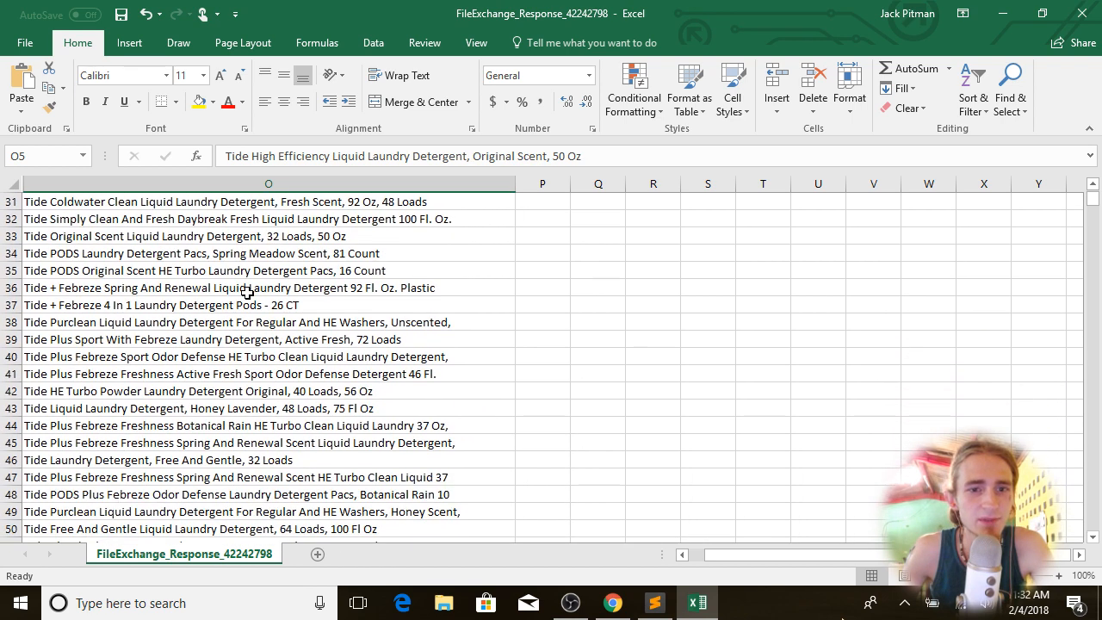
{"action": "scroll", "coordinate": [247, 292], "scroll_direction": "down", "scroll_amount": 15}
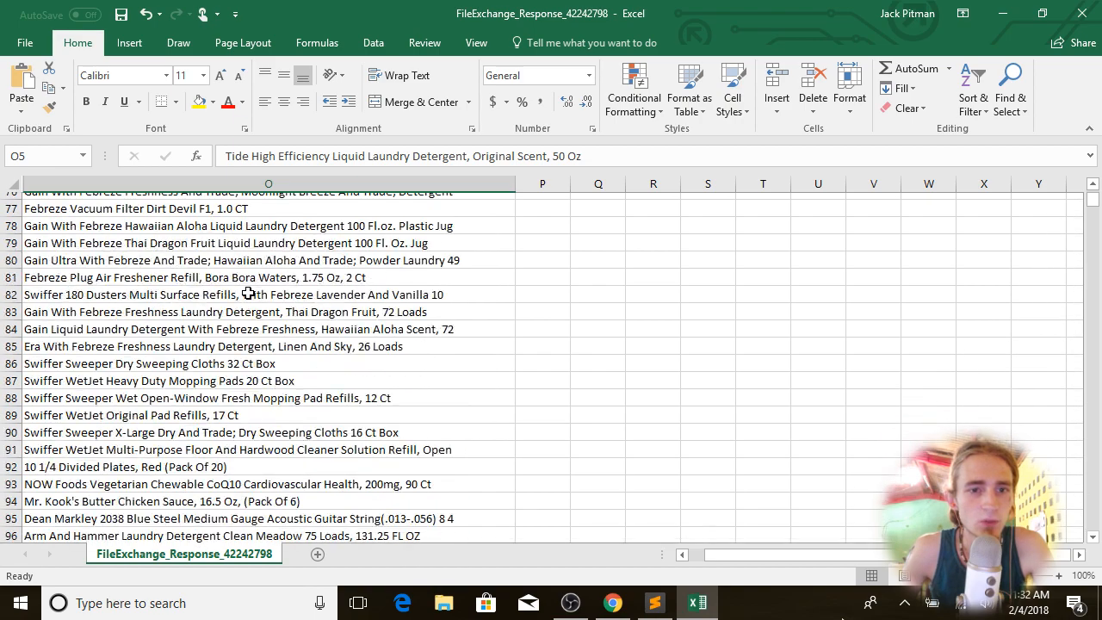
{"action": "scroll", "coordinate": [248, 293], "scroll_direction": "down", "scroll_amount": 20}
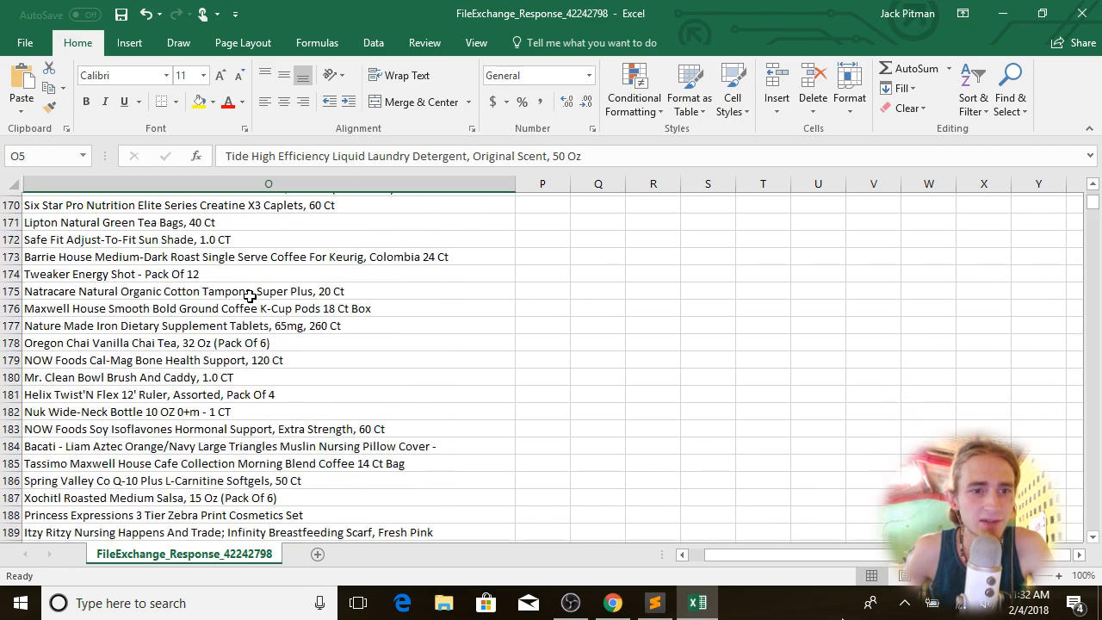
{"action": "scroll", "coordinate": [249, 295], "scroll_direction": "down", "scroll_amount": 20}
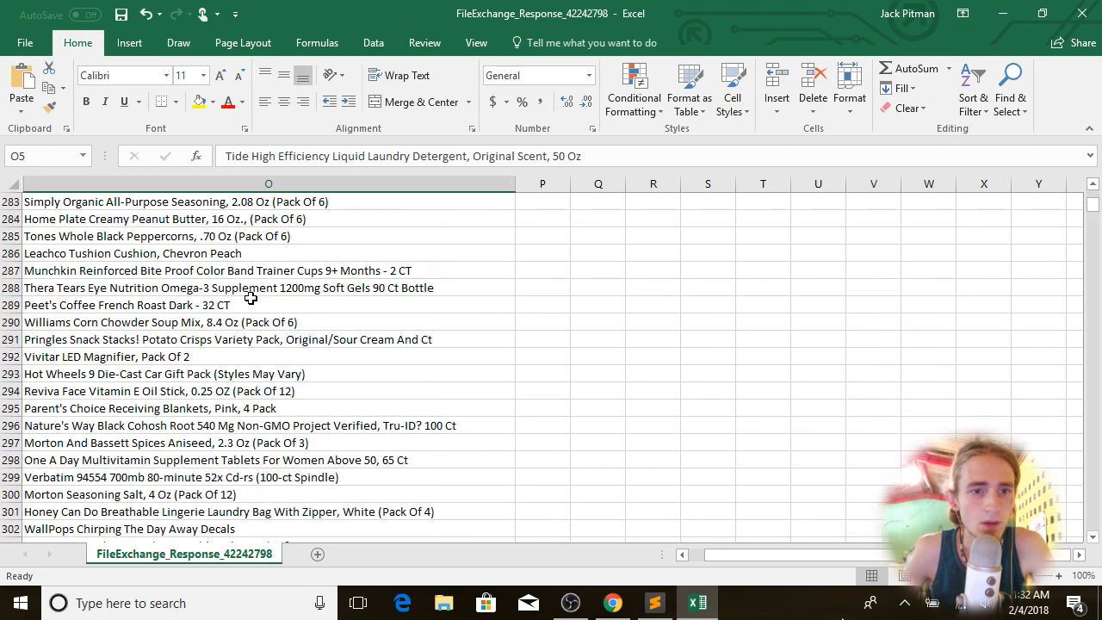
Step: Copy all item titles in column O, from cell O2 down to the last filled row
{"action": "scroll", "coordinate": [249, 295], "scroll_direction": "up", "scroll_amount": 20}
{"action": "left_click_drag", "start_coordinate": [1091, 203], "coordinate": [1099, 537]}
{"action": "left_click", "coordinate": [109, 223]}
{"action": "key", "text": "ctrl+shift+Down"}
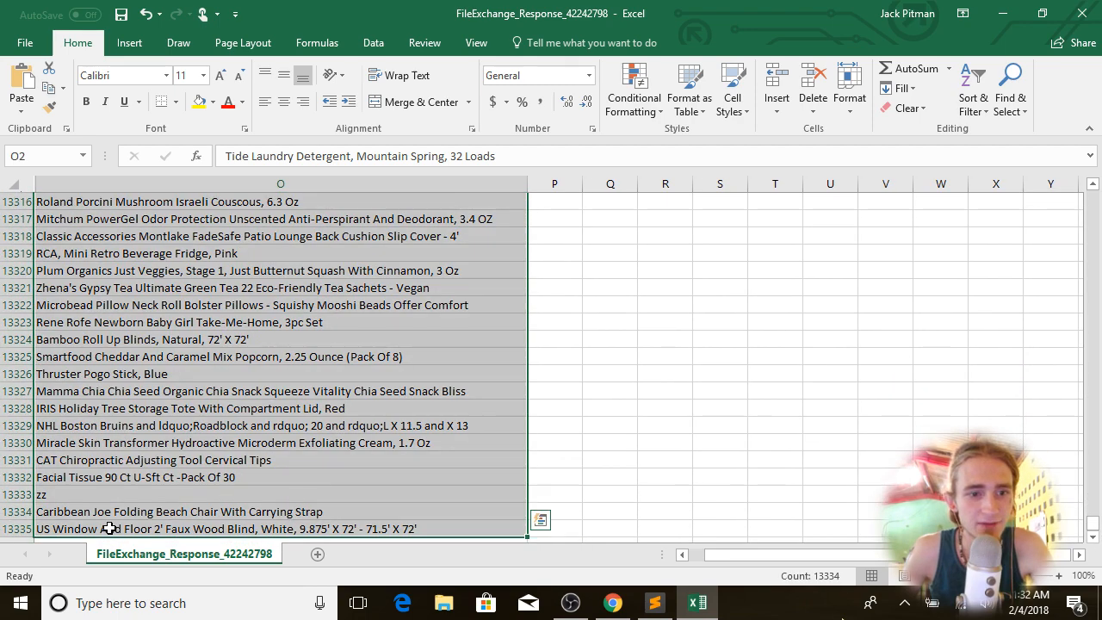
{"action": "key", "text": "ctrl+c"}
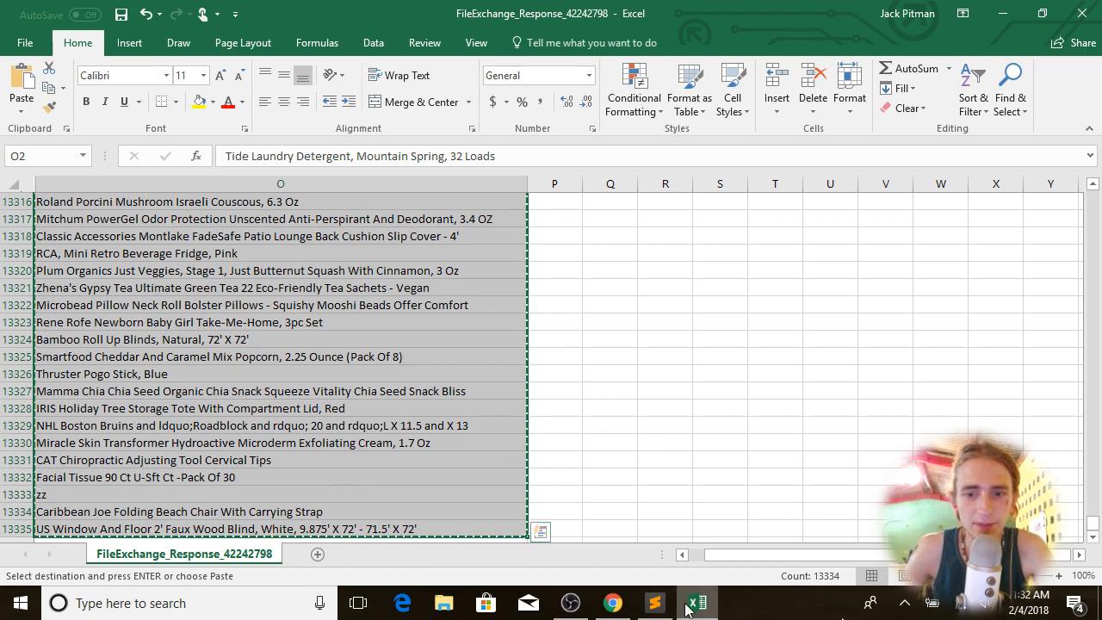
Step: Switch to Sublime Text at full size, create a new file and paste the copied item titles into it
{"action": "left_click", "coordinate": [655, 602]}
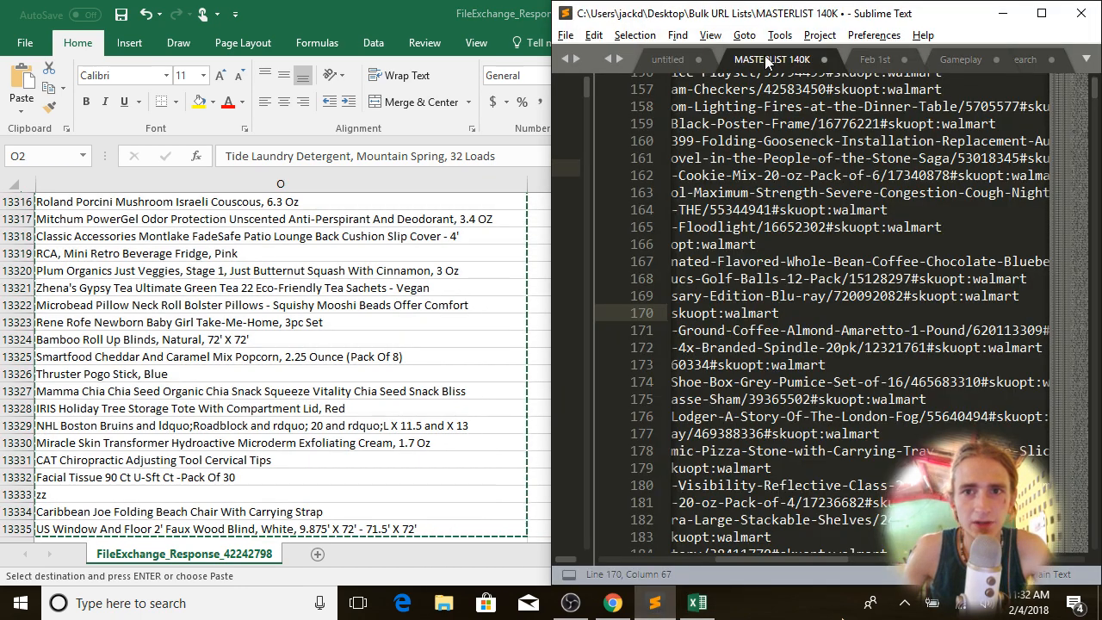
{"action": "left_click", "coordinate": [1041, 13]}
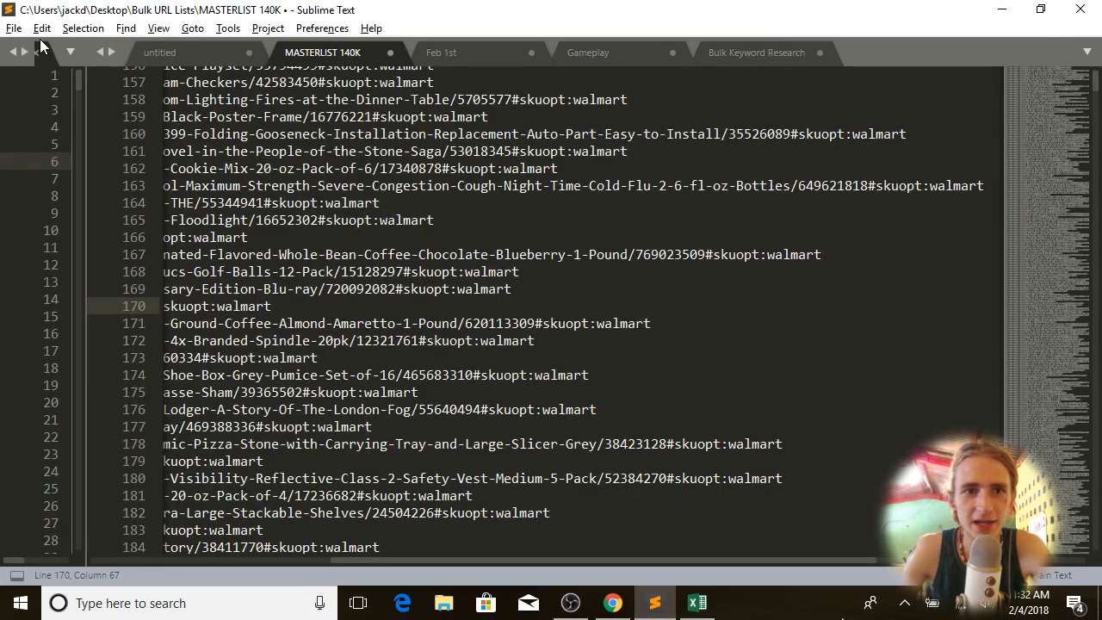
{"action": "left_click", "coordinate": [171, 52]}
{"action": "left_click", "coordinate": [13, 28]}
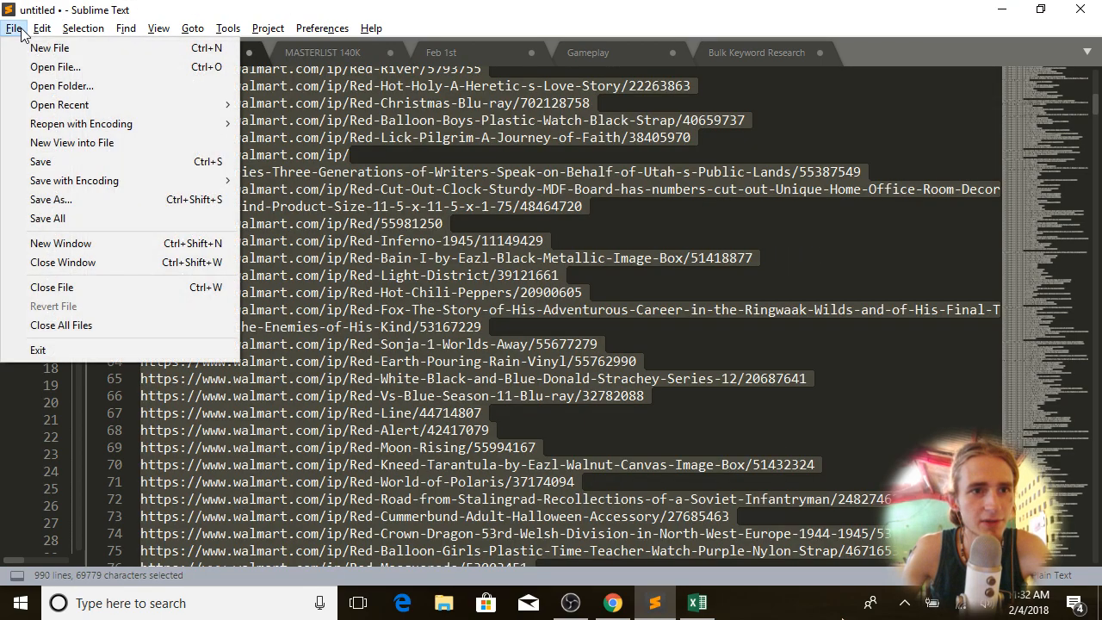
{"action": "left_click", "coordinate": [43, 45]}
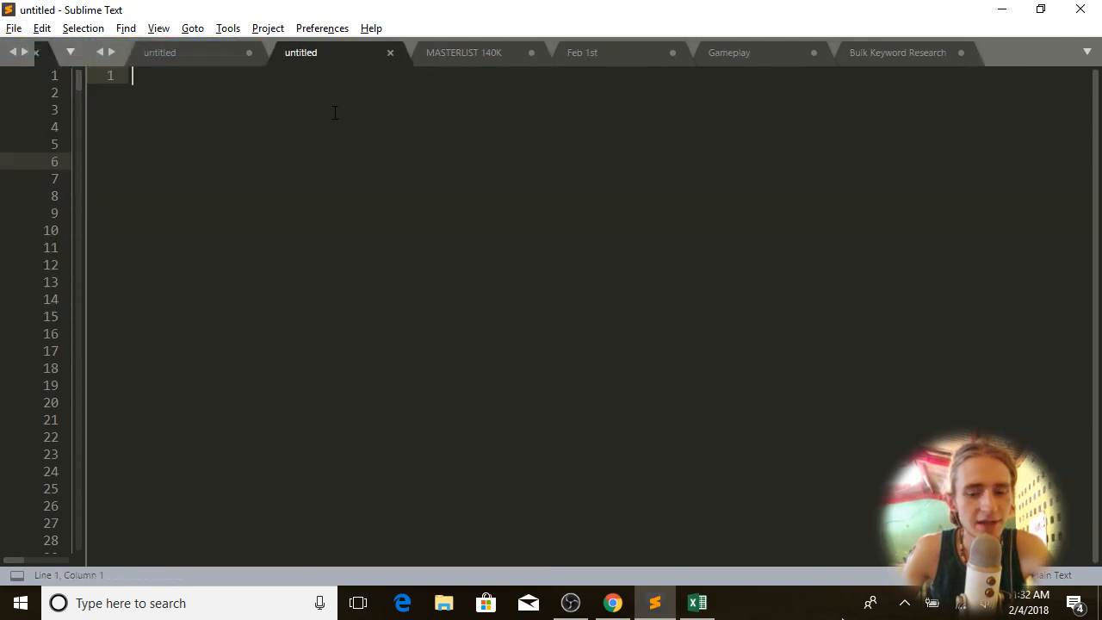
{"action": "key", "text": "ctrl+v"}
Step: Save the pasted title list as "Ended Items Feb 3" in the Bulk URL Lists folder
{"action": "left_click", "coordinate": [13, 28]}
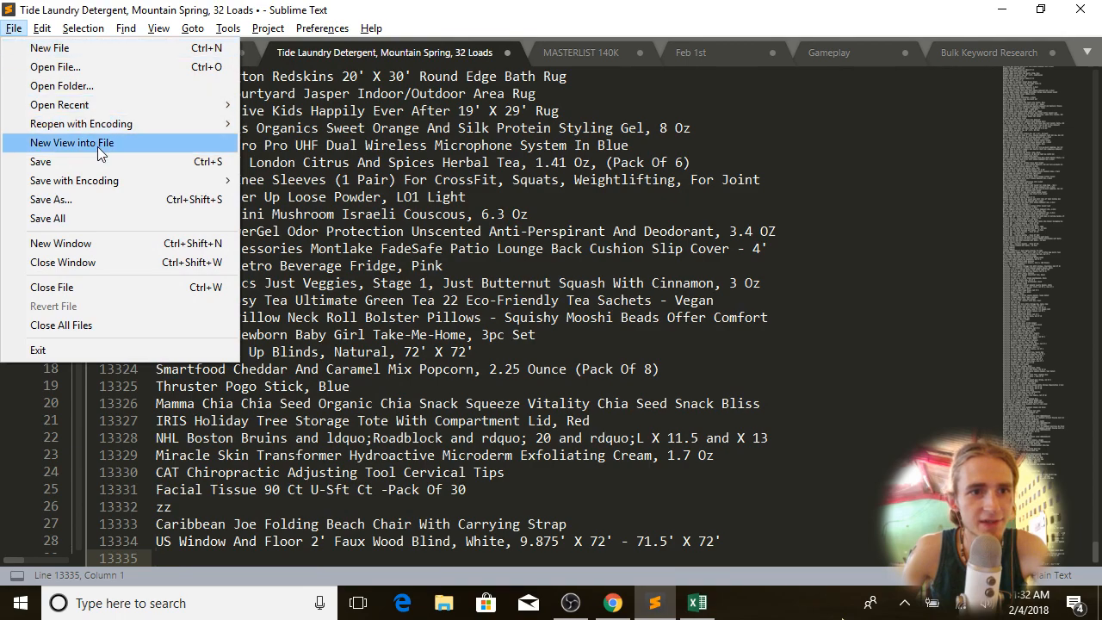
{"action": "left_click", "coordinate": [77, 199]}
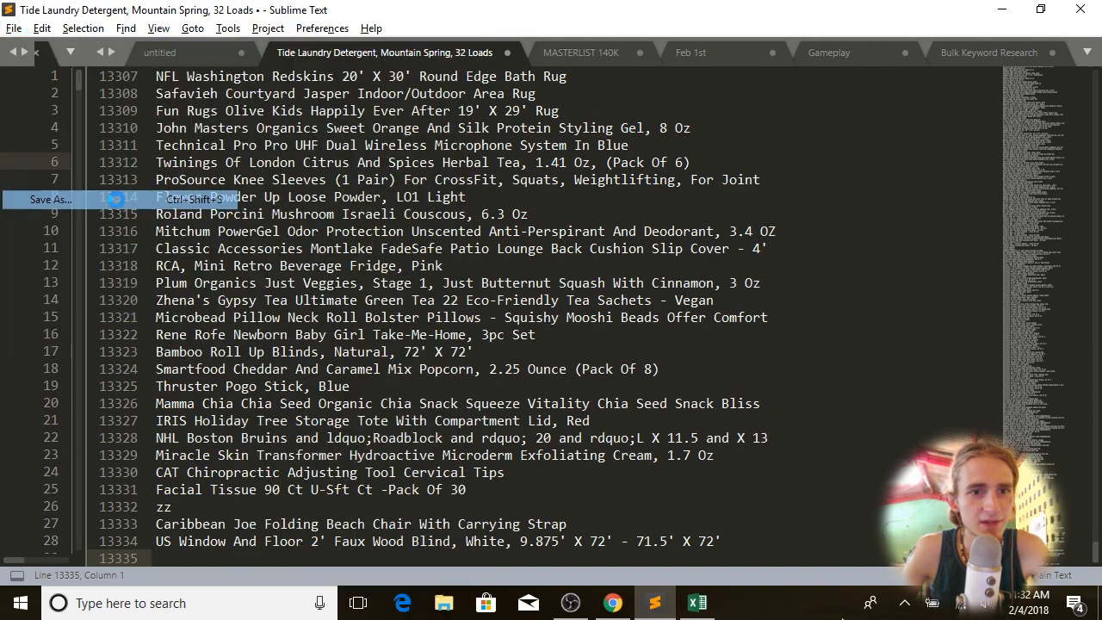
{"action": "type", "text": "Ended  Items"}
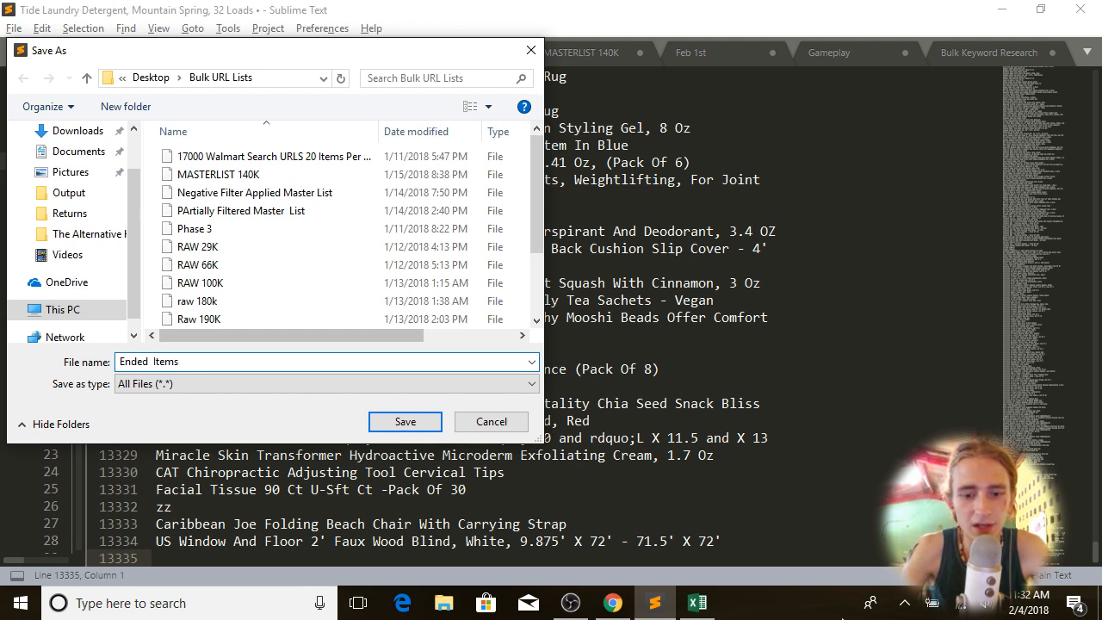
{"action": "type", "text": " Feb"}
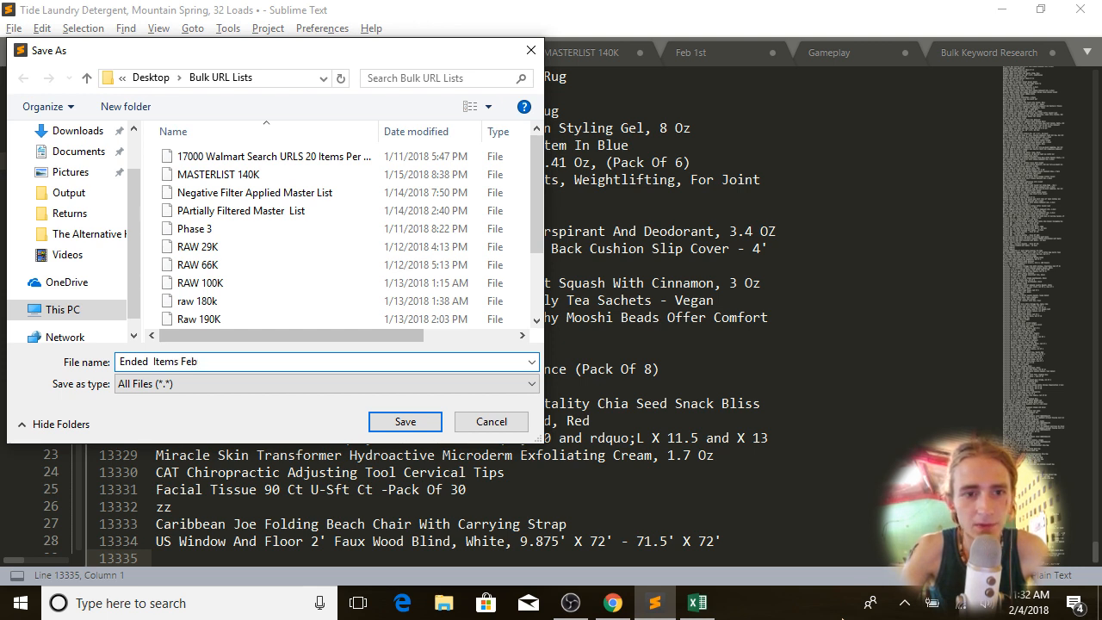
{"action": "type", "text": " 4"}
{"action": "key", "text": "BackSpace"}
{"action": "type", "text": "3"}
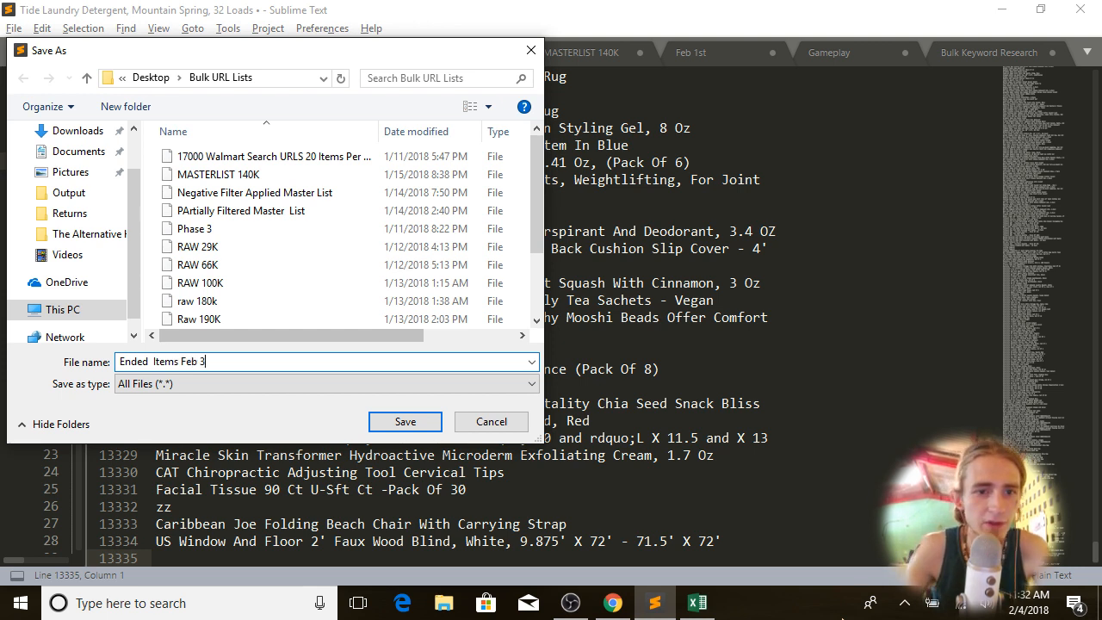
{"action": "left_click", "coordinate": [405, 421]}
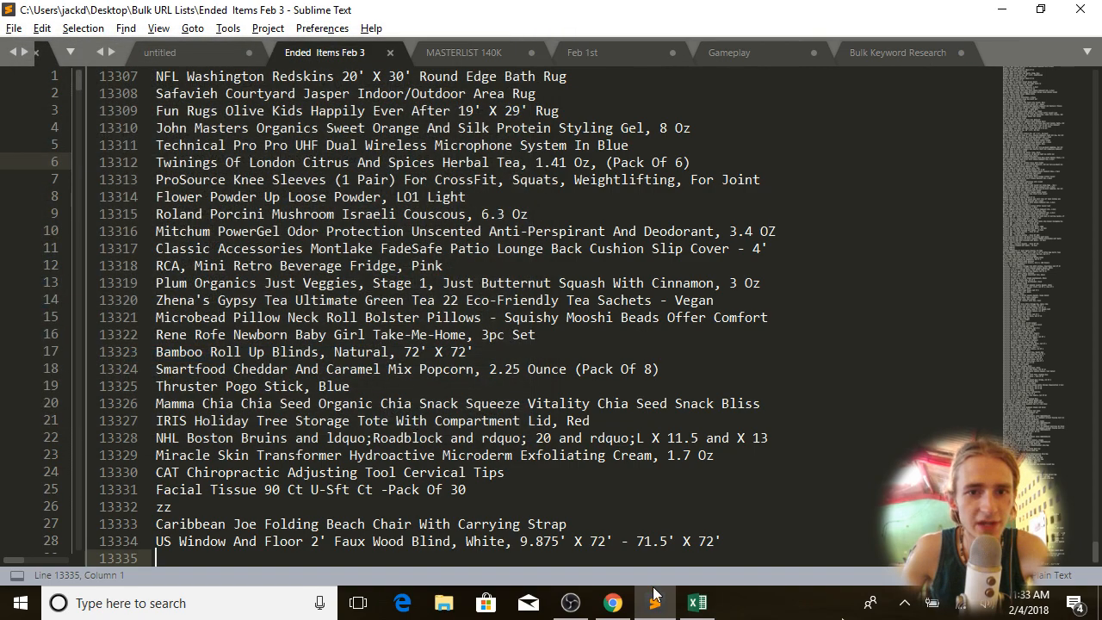
Step: Look through the saved title list from its first lines to past line 100, and check the date in the system calendar
{"action": "left_click", "coordinate": [575, 387]}
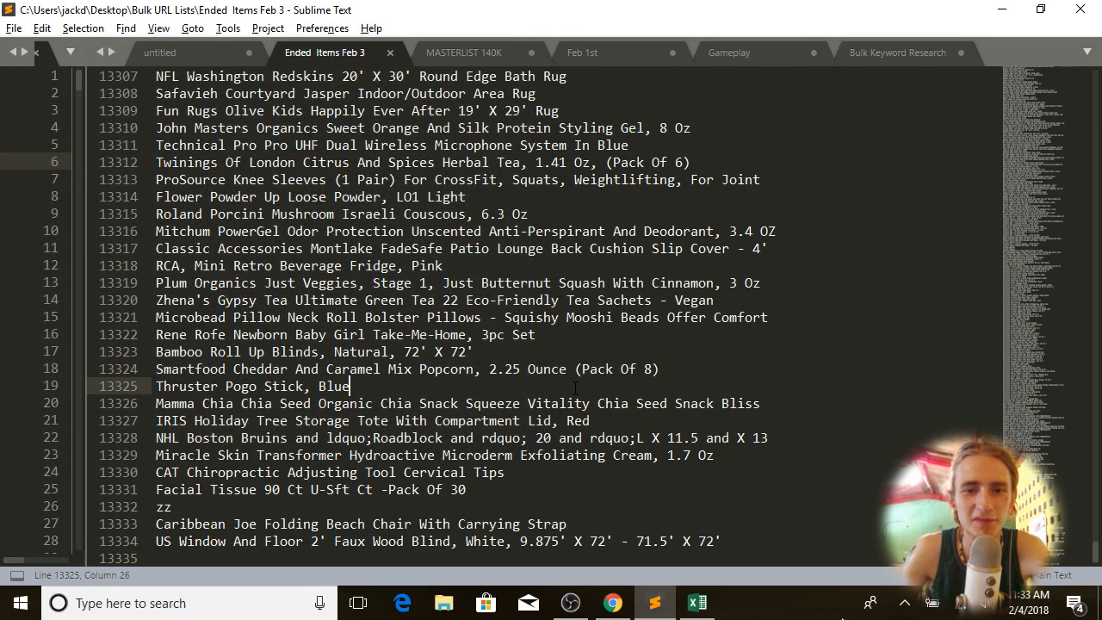
{"action": "scroll", "coordinate": [575, 386], "scroll_direction": "up", "scroll_amount": 20}
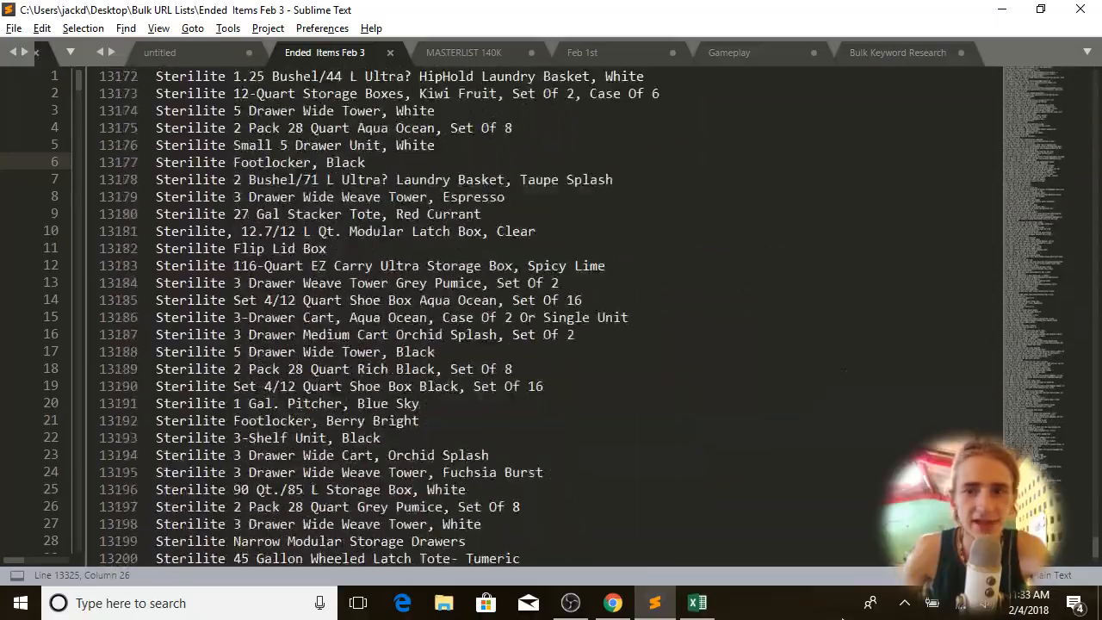
{"action": "left_click_drag", "start_coordinate": [1071, 527], "coordinate": [1056, 63]}
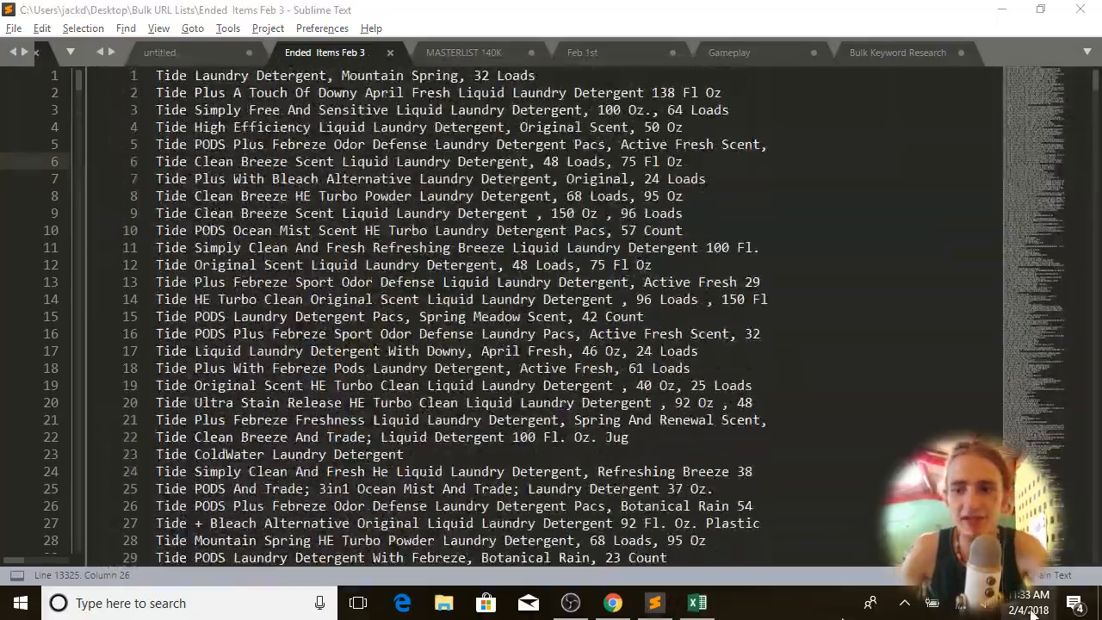
{"action": "left_click", "coordinate": [1031, 603]}
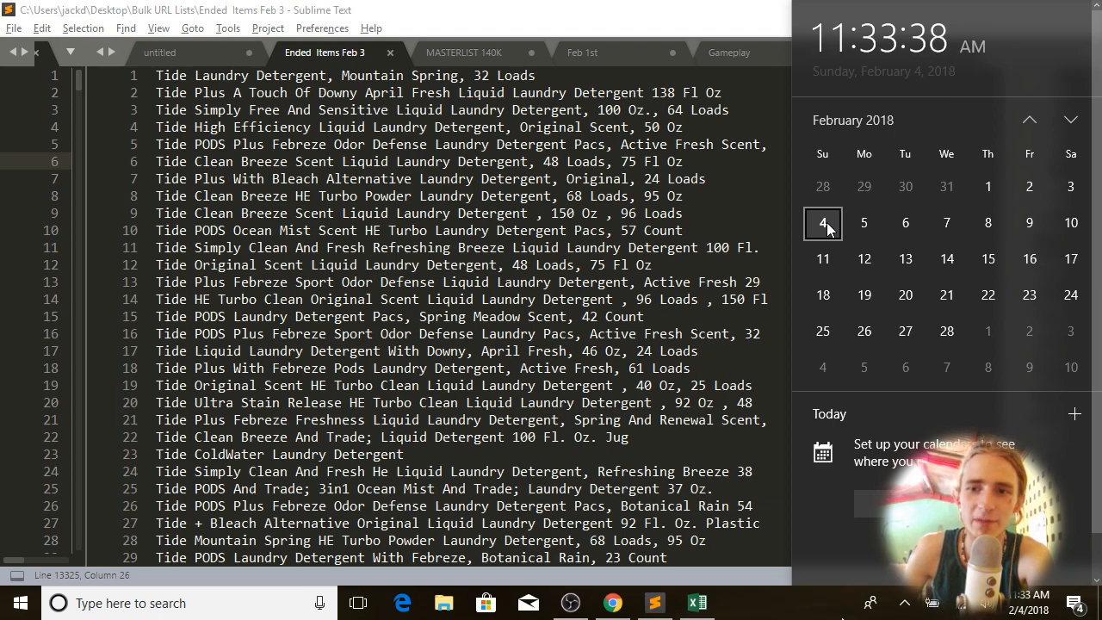
{"action": "left_click", "coordinate": [621, 230]}
{"action": "left_click", "coordinate": [686, 276]}
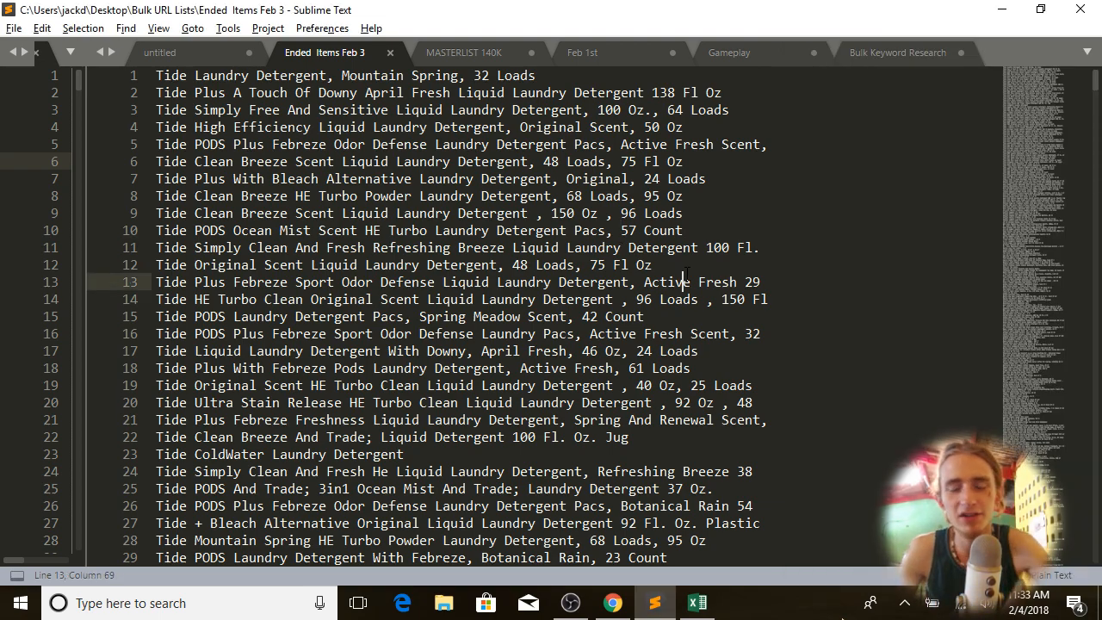
{"action": "left_click", "coordinate": [605, 317]}
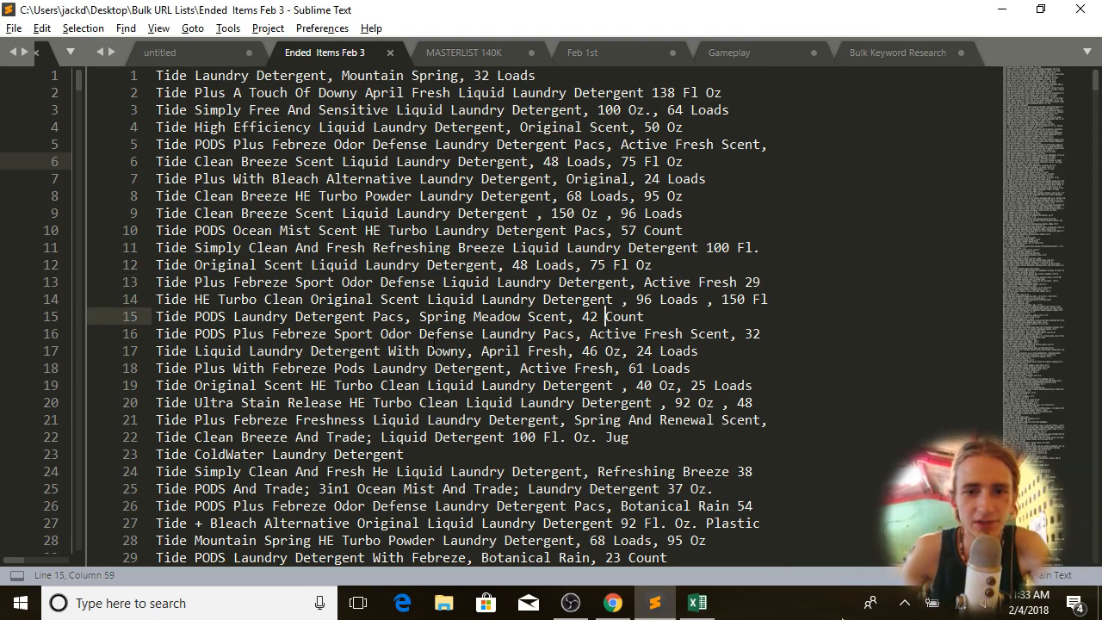
{"action": "scroll", "coordinate": [654, 276], "scroll_direction": "down", "scroll_amount": 20}
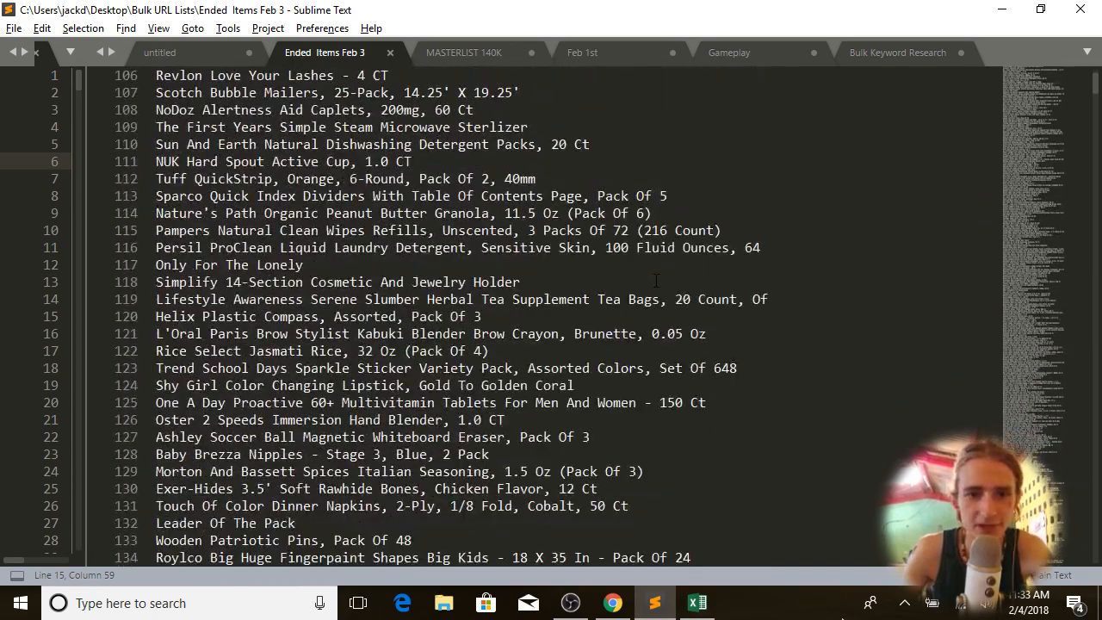
{"action": "scroll", "coordinate": [508, 316], "scroll_direction": "up", "scroll_amount": 7}
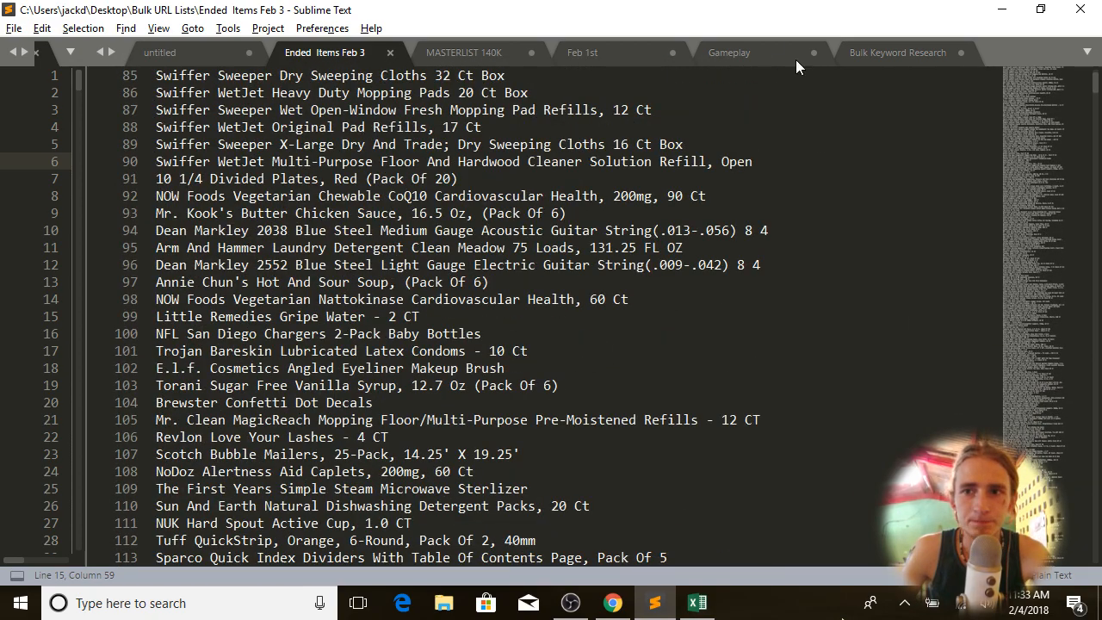
Step: Dock Sublime Text to half the screen, switch to Chrome and open the Negative Filter spreadsheet at the "baton" keyword cell
{"action": "left_click_drag", "start_coordinate": [681, 19], "coordinate": [1100, 344]}
{"action": "left_click", "coordinate": [812, 216]}
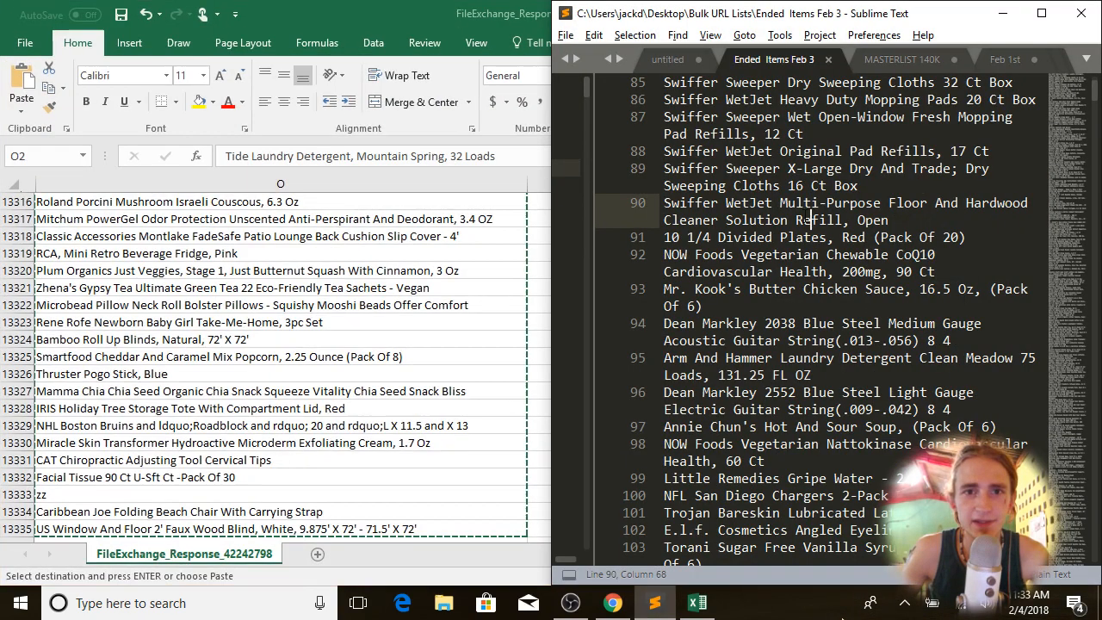
{"action": "left_click", "coordinate": [618, 606]}
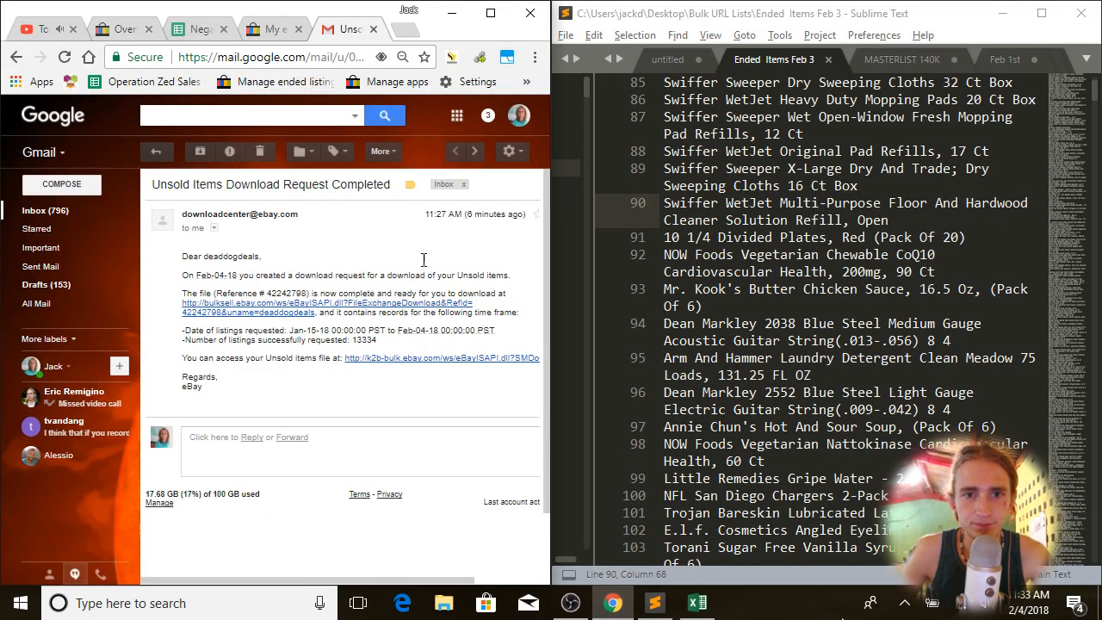
{"action": "left_click", "coordinate": [269, 29]}
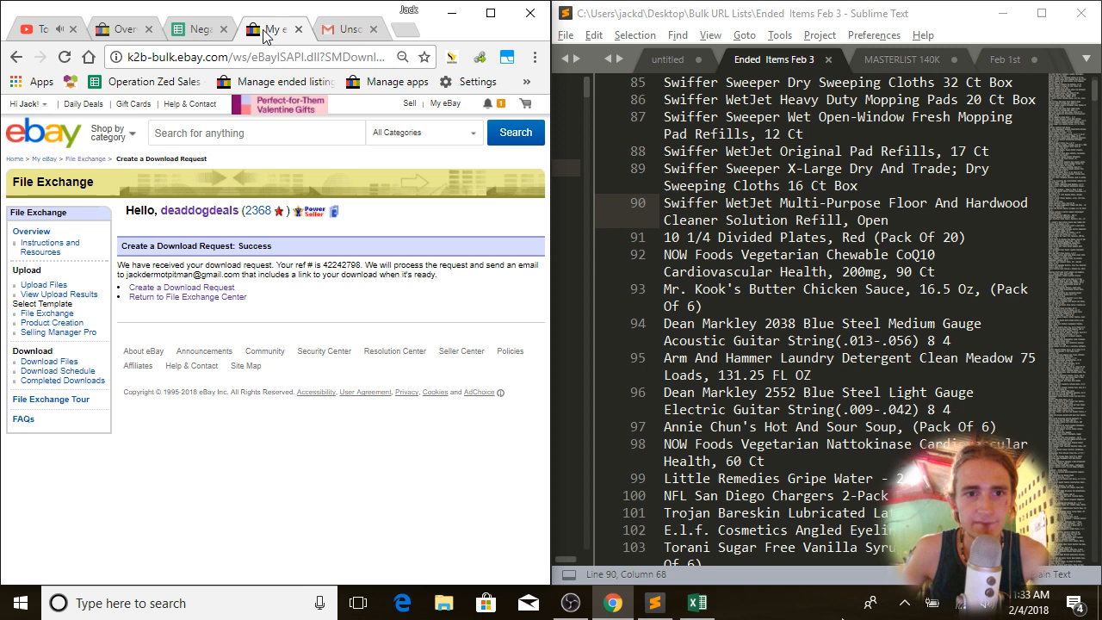
{"action": "left_click", "coordinate": [196, 29]}
{"action": "left_click", "coordinate": [422, 362]}
{"action": "left_click", "coordinate": [313, 291]}
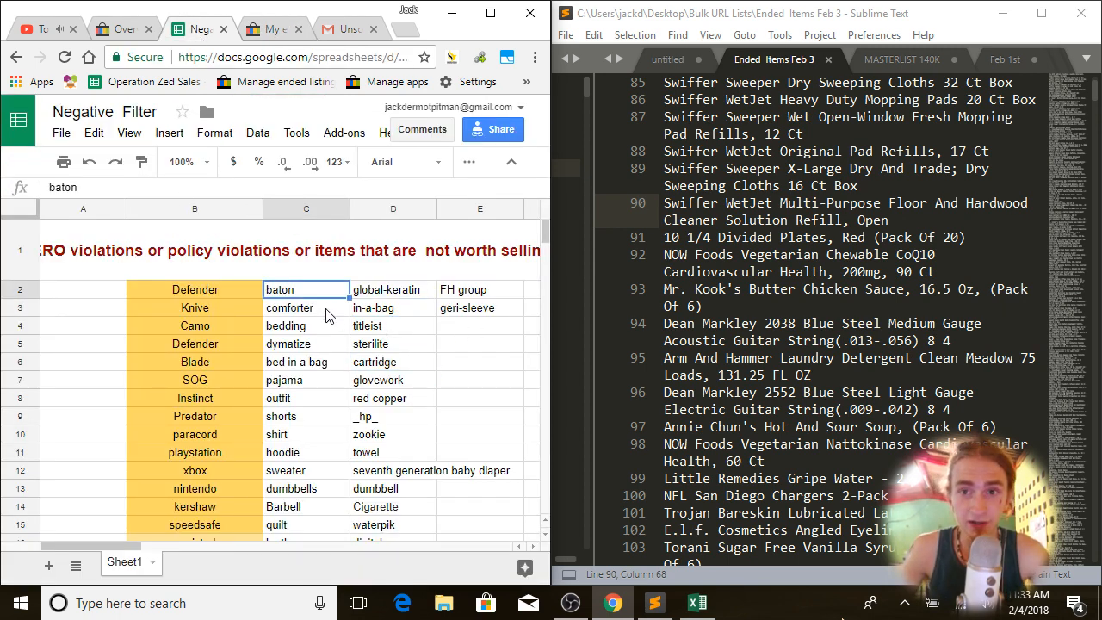
Step: Compare the titles in Ended Items Feb 3 with the URLs in MASTERLIST 140K, and go back to the first title
{"action": "left_click", "coordinate": [827, 237]}
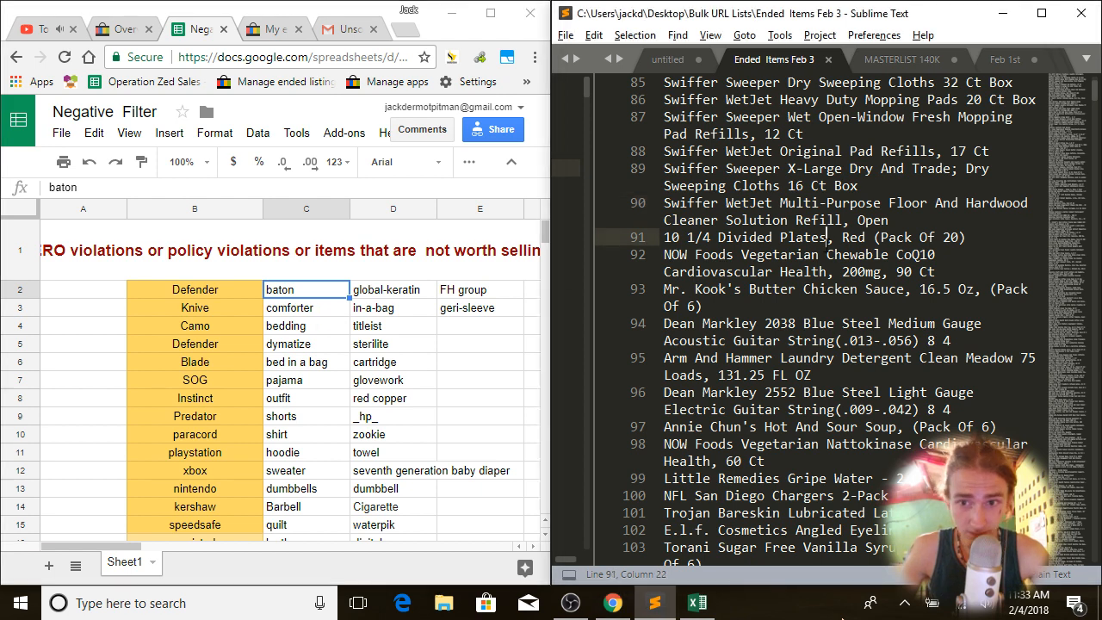
{"action": "left_click", "coordinate": [865, 255]}
{"action": "left_click", "coordinate": [895, 60]}
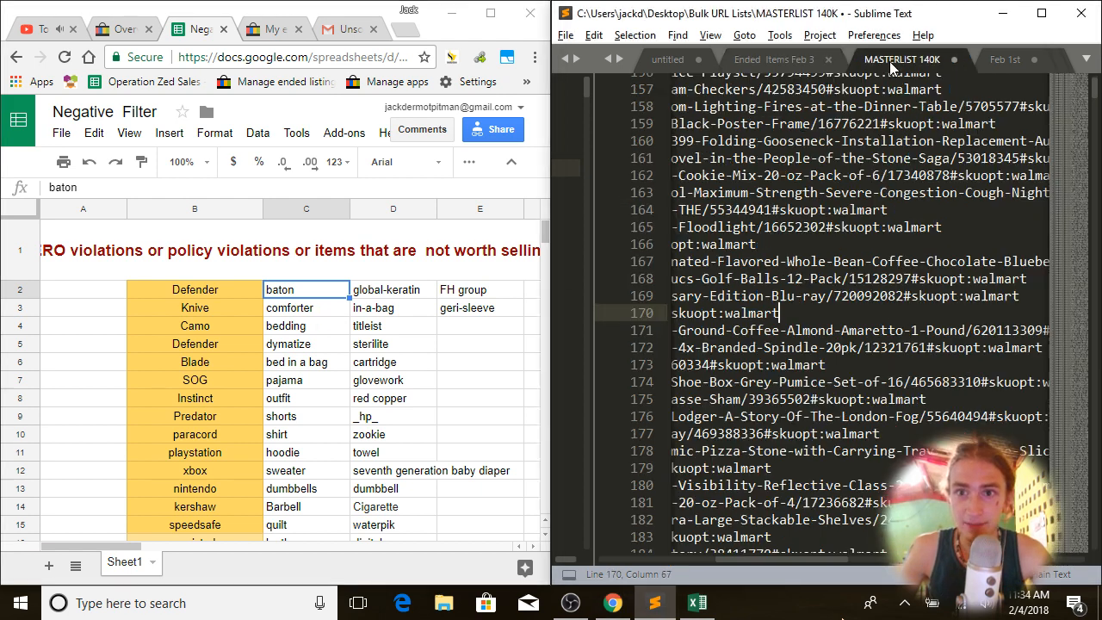
{"action": "left_click", "coordinate": [848, 175]}
{"action": "left_click", "coordinate": [763, 59]}
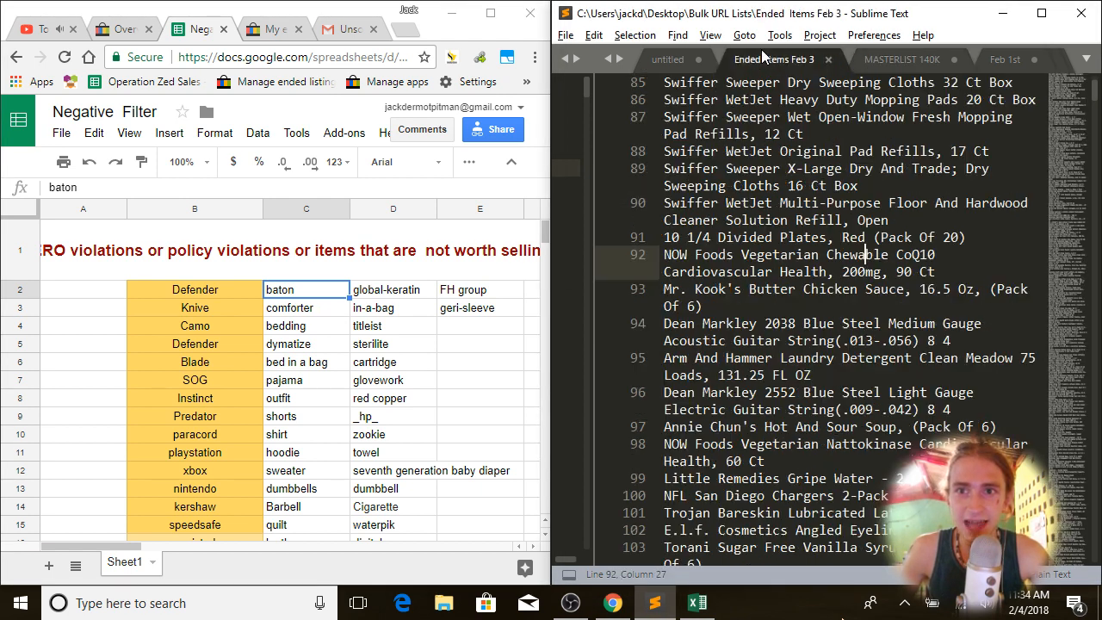
{"action": "left_click", "coordinate": [889, 293]}
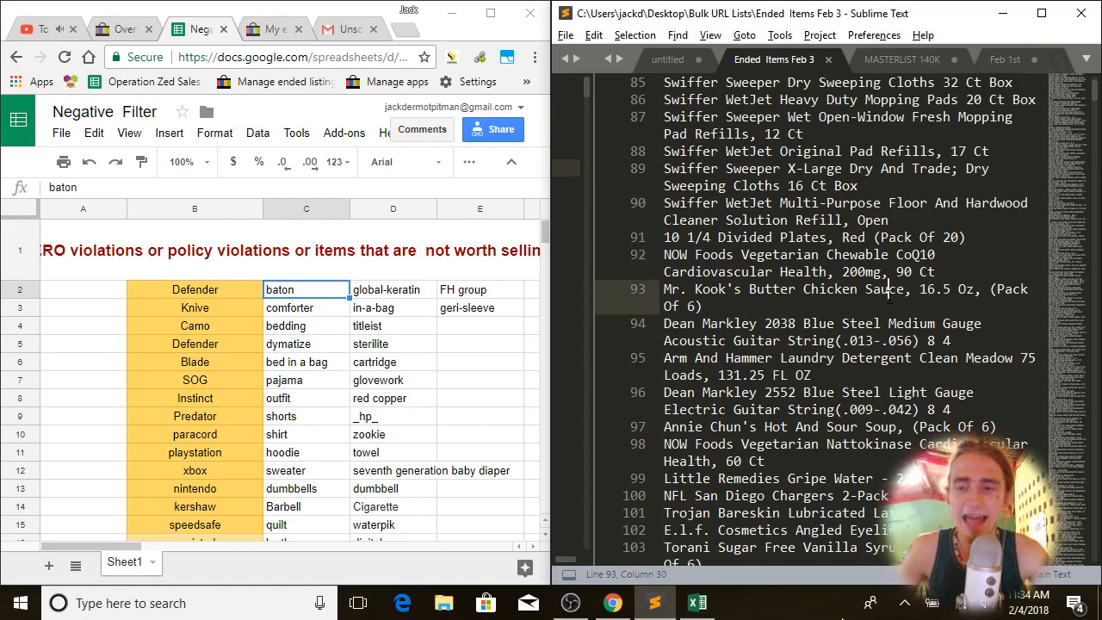
{"action": "left_click", "coordinate": [948, 272]}
{"action": "left_click", "coordinate": [1076, 293]}
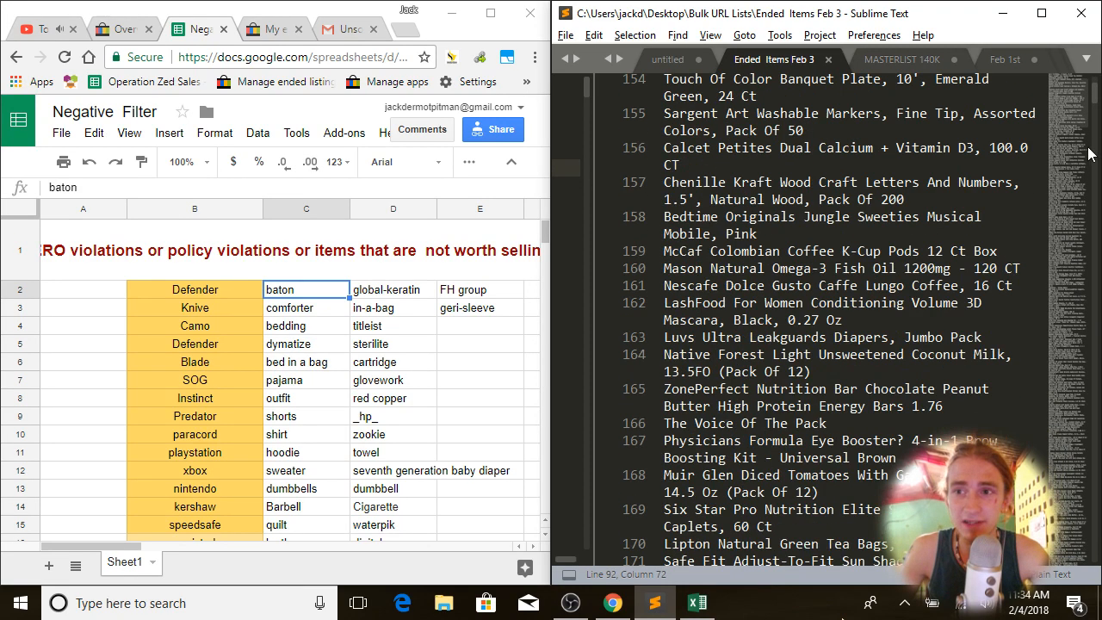
{"action": "left_click", "coordinate": [1074, 105]}
{"action": "left_click", "coordinate": [1075, 105]}
{"action": "left_click", "coordinate": [1072, 100]}
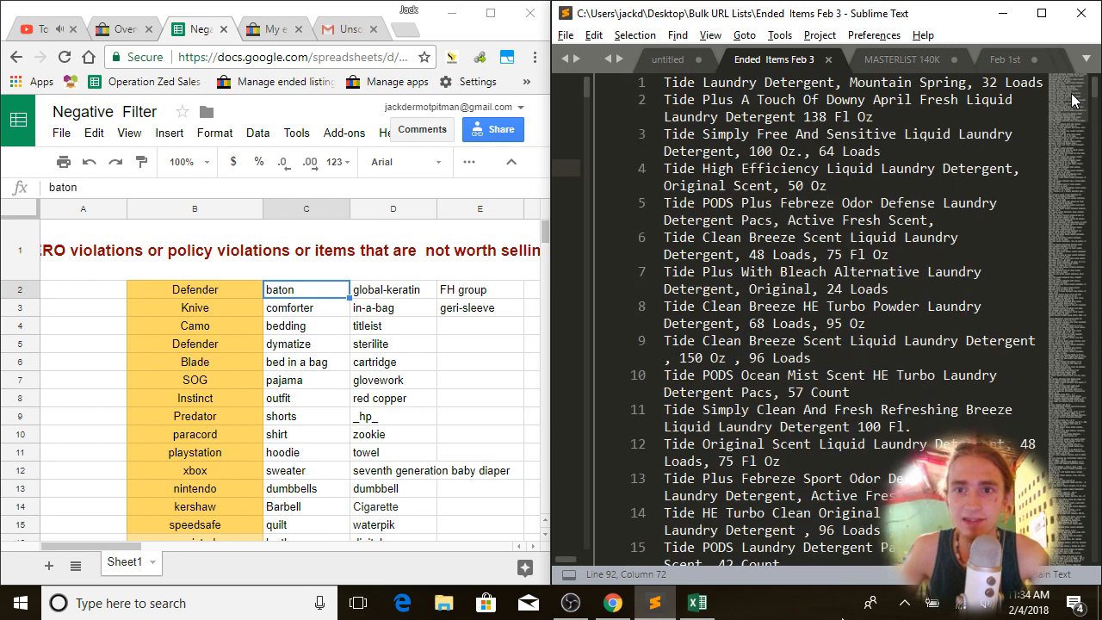
Step: Turn off word wrap for the Ended Items Feb 3 list so each title stays on one line
{"action": "left_click", "coordinate": [848, 238]}
{"action": "left_click", "coordinate": [710, 34]}
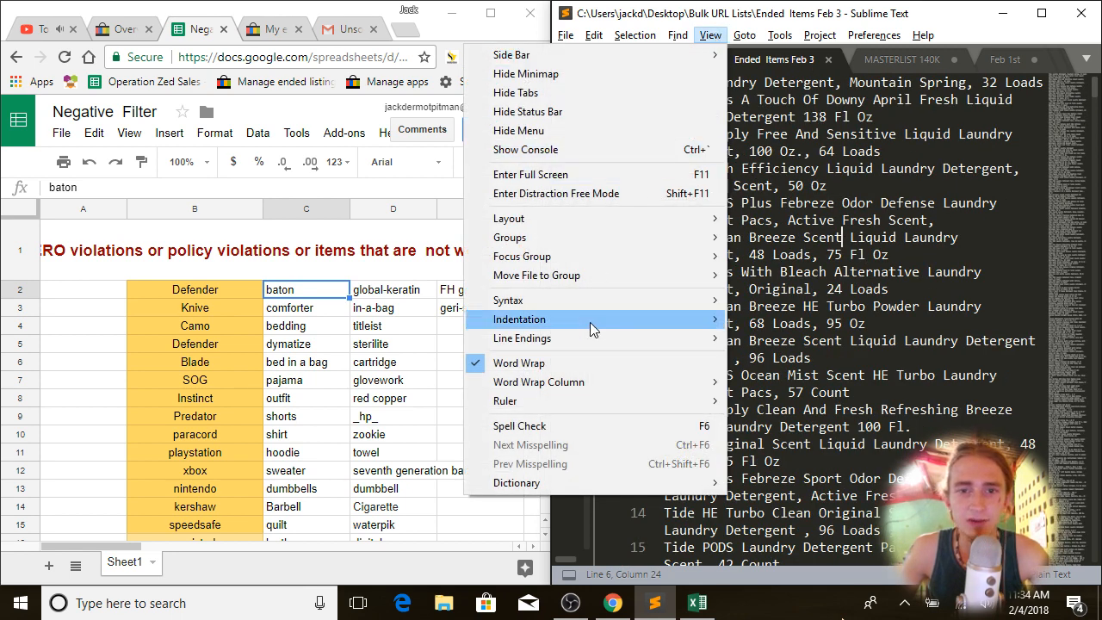
{"action": "left_click", "coordinate": [605, 363]}
{"action": "left_click", "coordinate": [832, 356]}
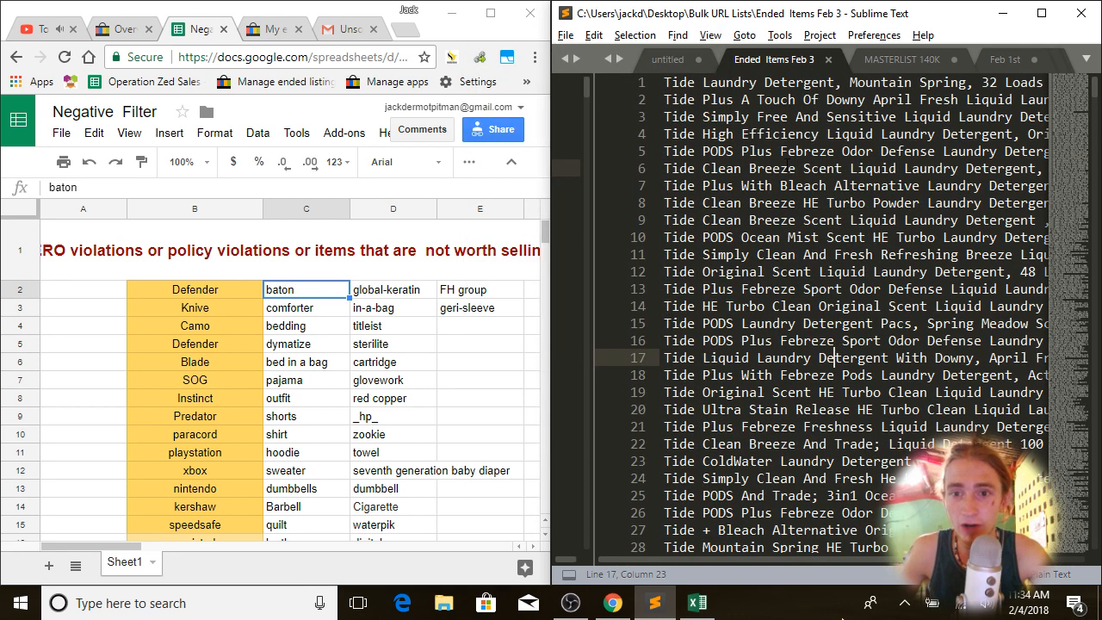
Step: Skim the unwrapped title list downward and return to its first line
{"action": "left_click", "coordinate": [788, 169]}
{"action": "left_click", "coordinate": [710, 133]}
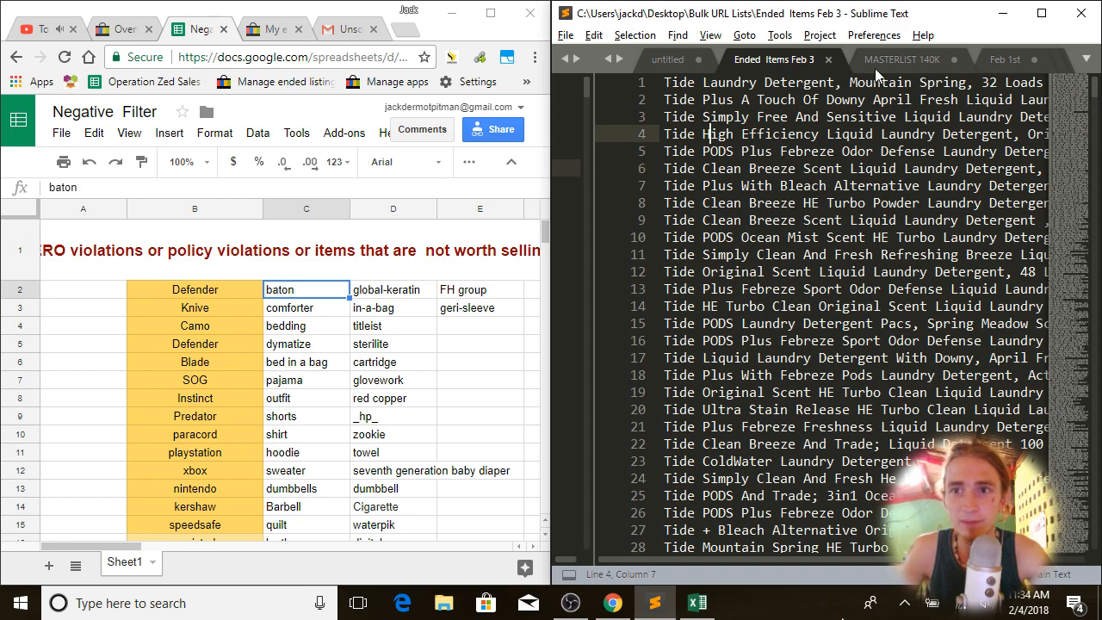
{"action": "left_click", "coordinate": [812, 204]}
{"action": "left_click", "coordinate": [850, 255]}
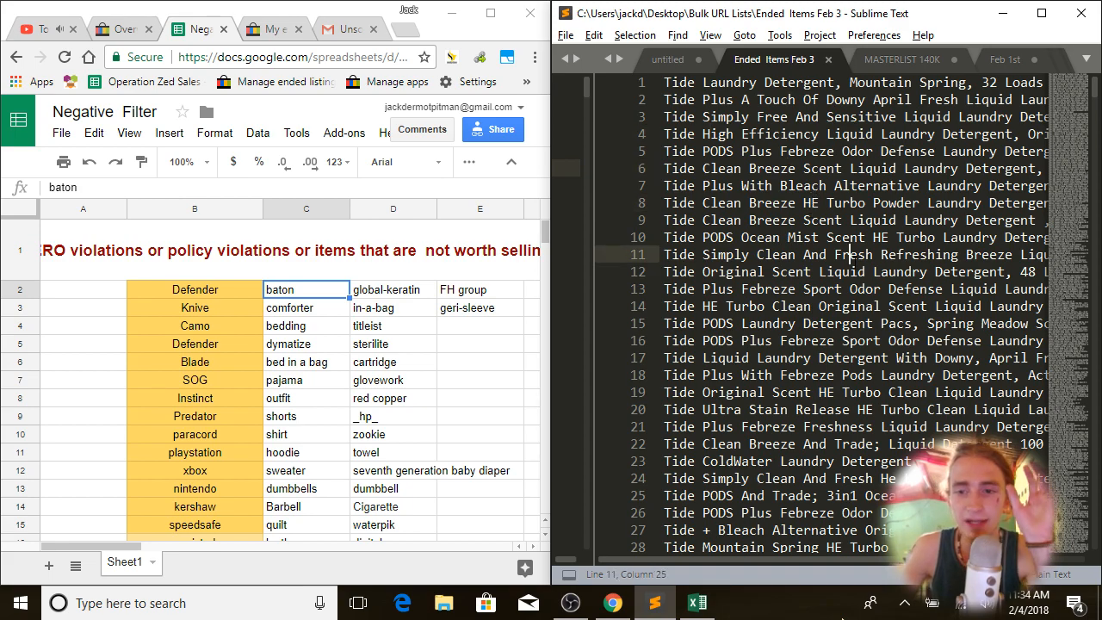
{"action": "scroll", "coordinate": [851, 259], "scroll_direction": "down", "scroll_amount": 15}
{"action": "scroll", "coordinate": [851, 267], "scroll_direction": "up", "scroll_amount": 14}
{"action": "scroll", "coordinate": [852, 276], "scroll_direction": "up", "scroll_amount": 1}
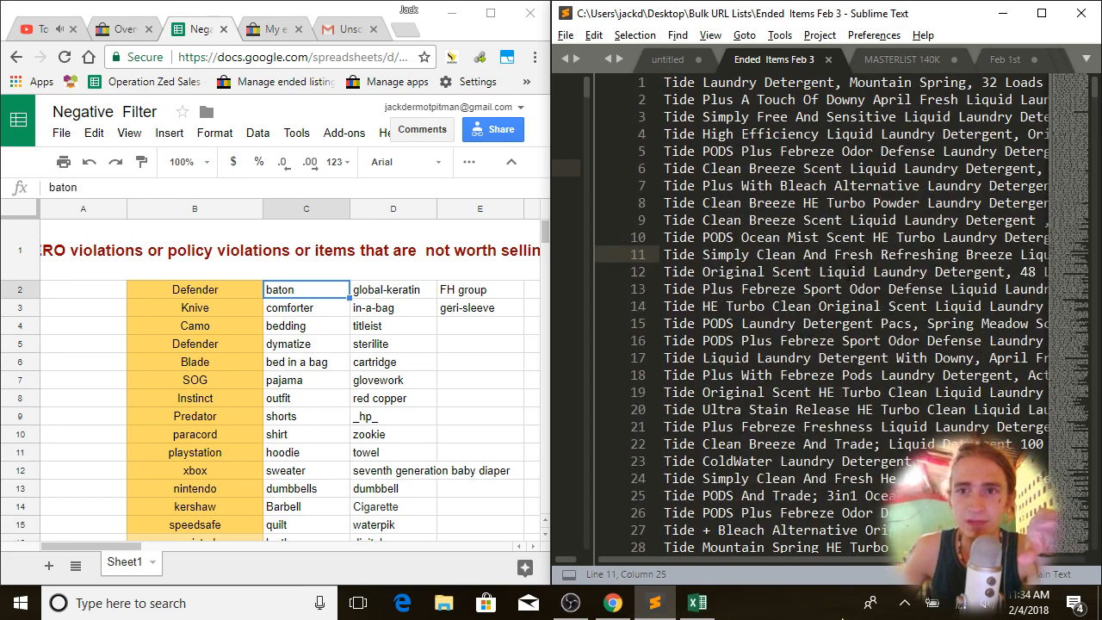
Step: In MASTERLIST 140K, copy the text of line 167 up to the end of "Chocolate-Blueberry-1-Pound"
{"action": "left_click", "coordinate": [893, 59]}
{"action": "left_click", "coordinate": [827, 228]}
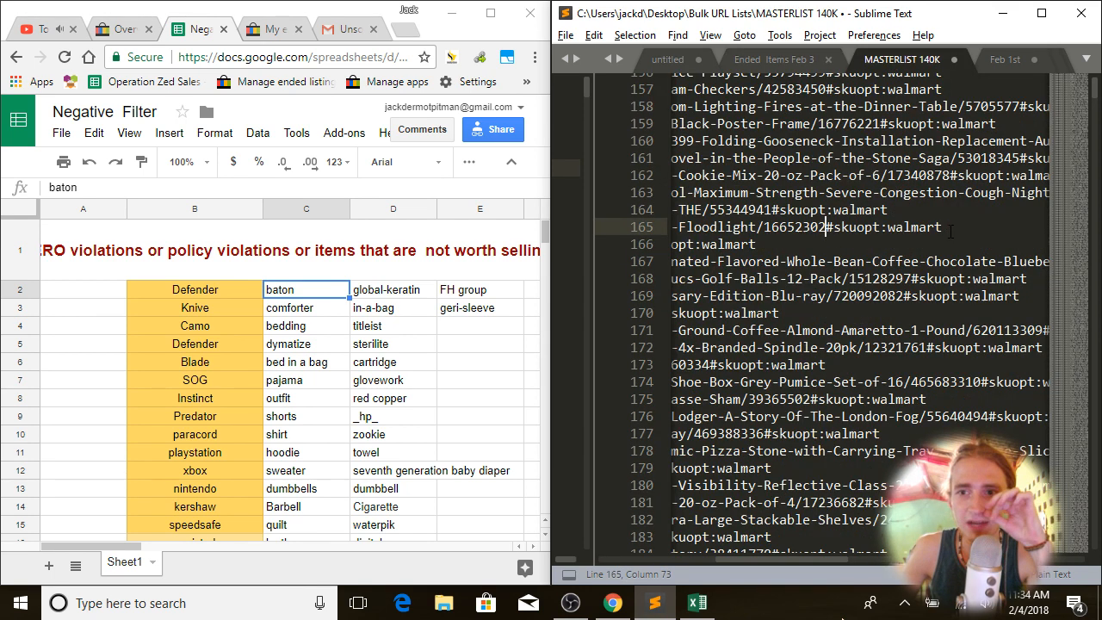
{"action": "left_click", "coordinate": [872, 261]}
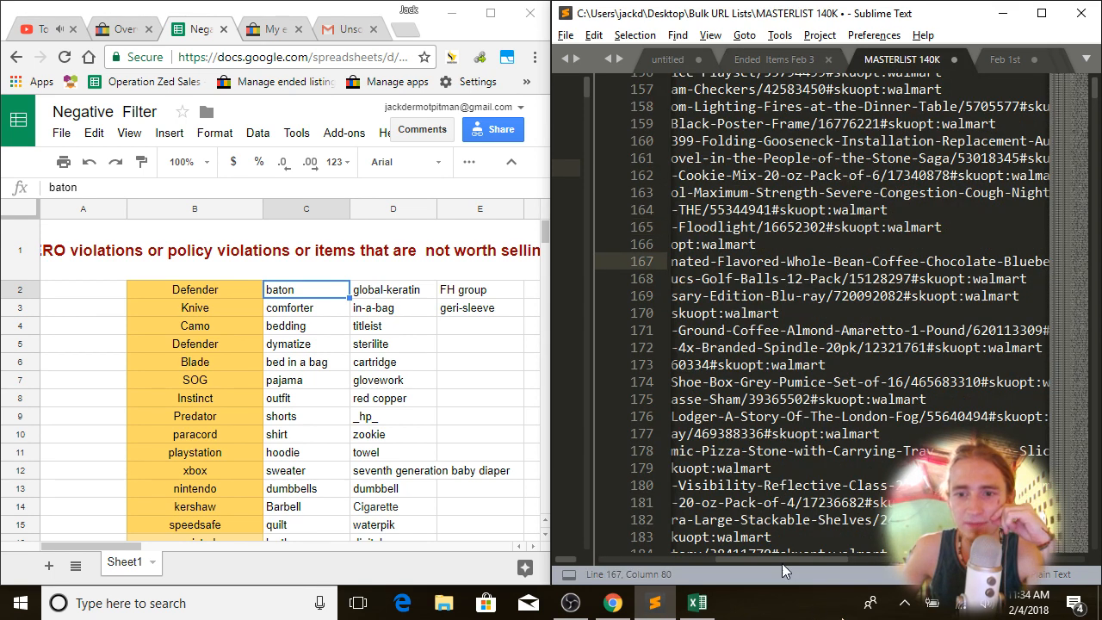
{"action": "left_click_drag", "start_coordinate": [782, 563], "coordinate": [723, 577]}
{"action": "left_click_drag", "start_coordinate": [699, 261], "coordinate": [903, 261]}
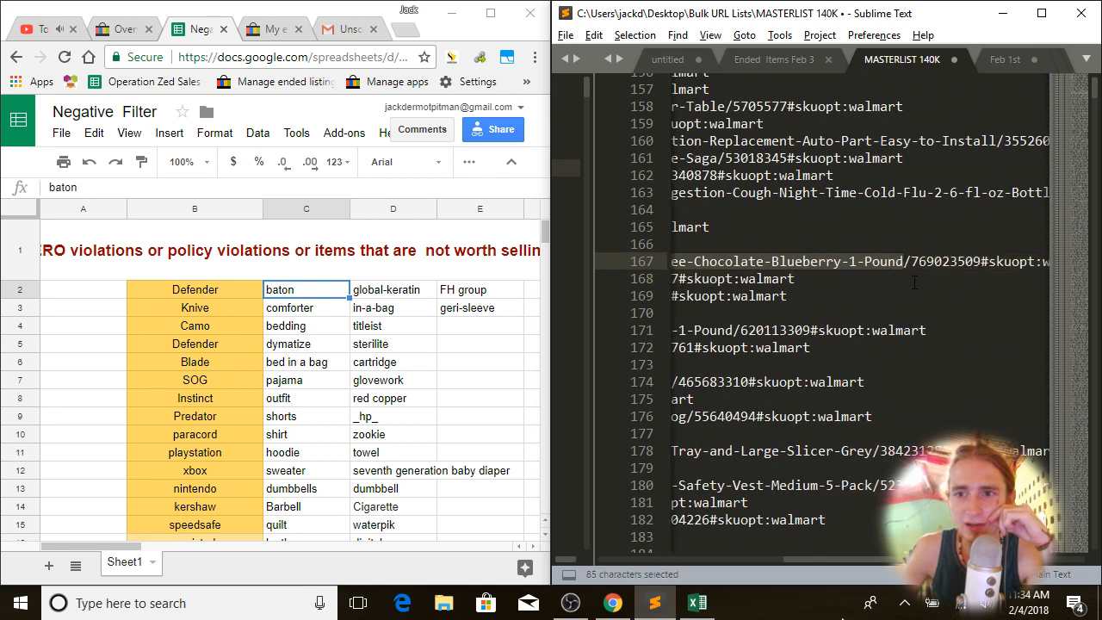
{"action": "key", "text": "ctrl+c"}
Step: Compare the word separators in line 167 of MASTERLIST 140K with those in the Ended Items Feb 3 titles
{"action": "left_click", "coordinate": [770, 60]}
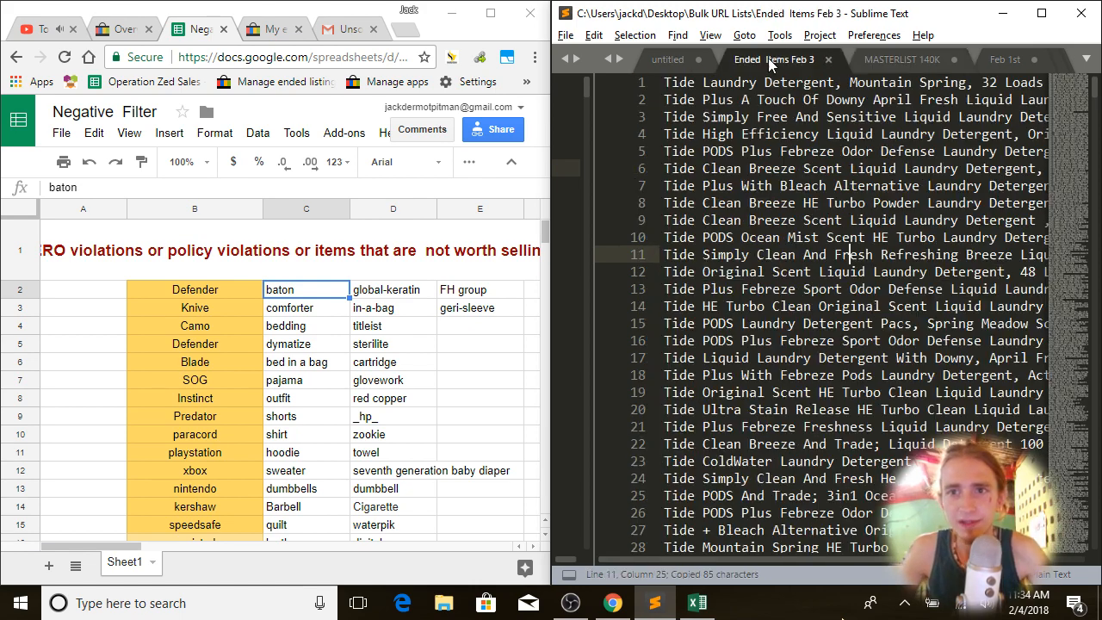
{"action": "left_click", "coordinate": [886, 60]}
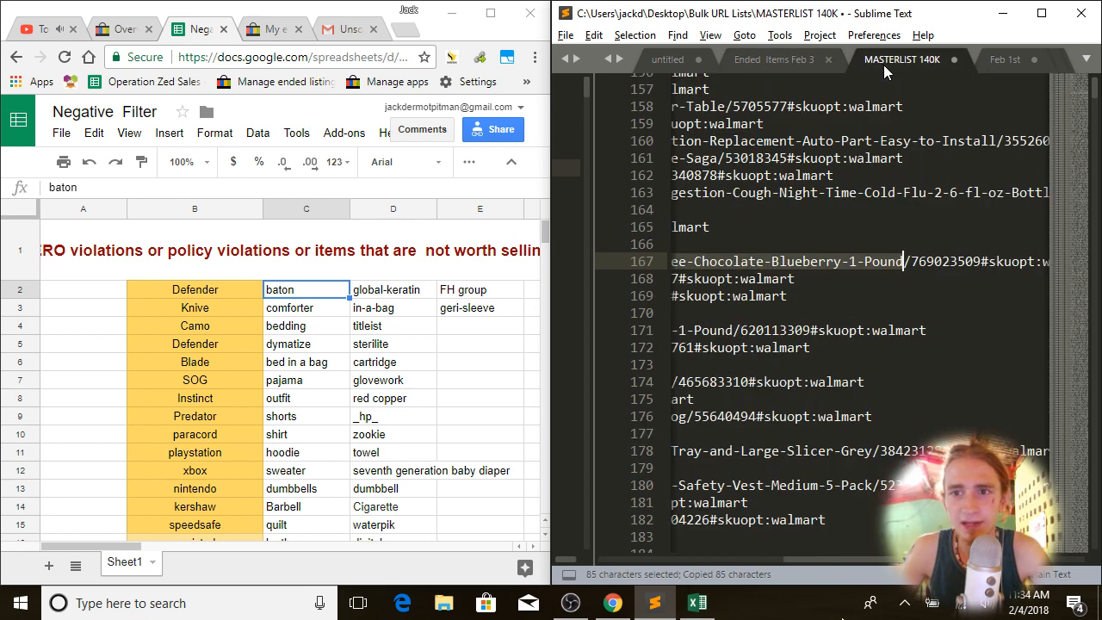
{"action": "left_click", "coordinate": [816, 264]}
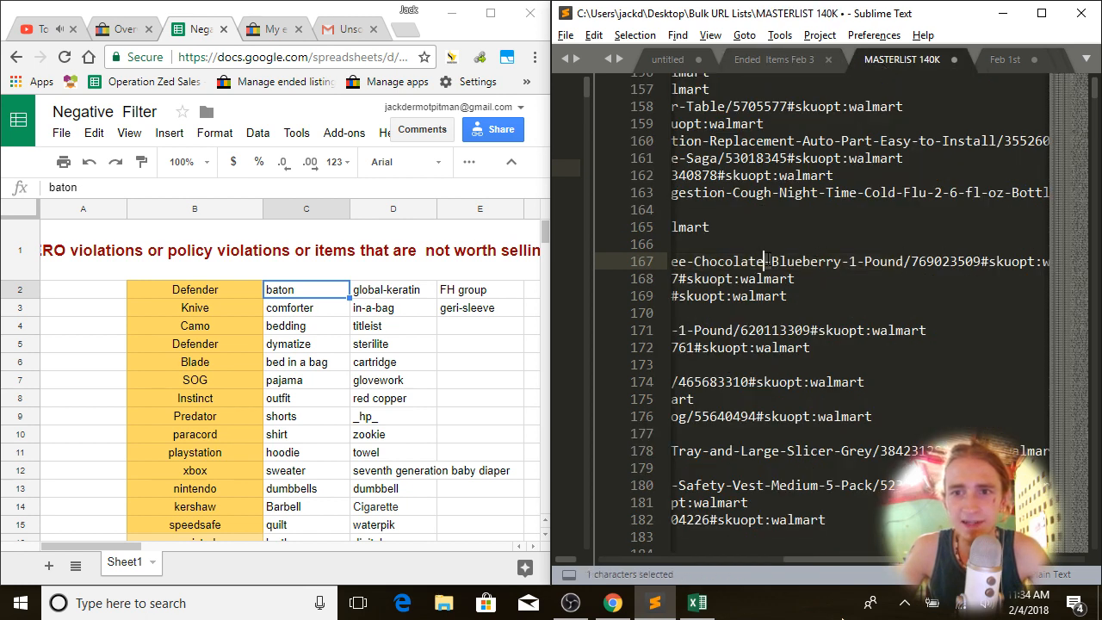
{"action": "key", "text": "Right"}
{"action": "key", "text": "Right"}
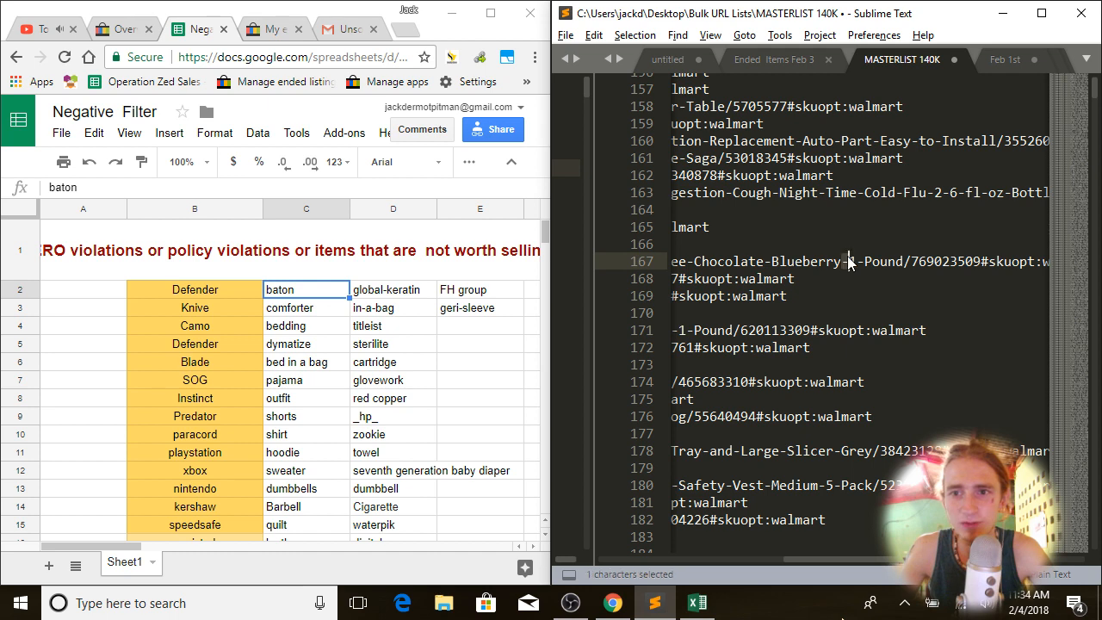
{"action": "left_click", "coordinate": [783, 60]}
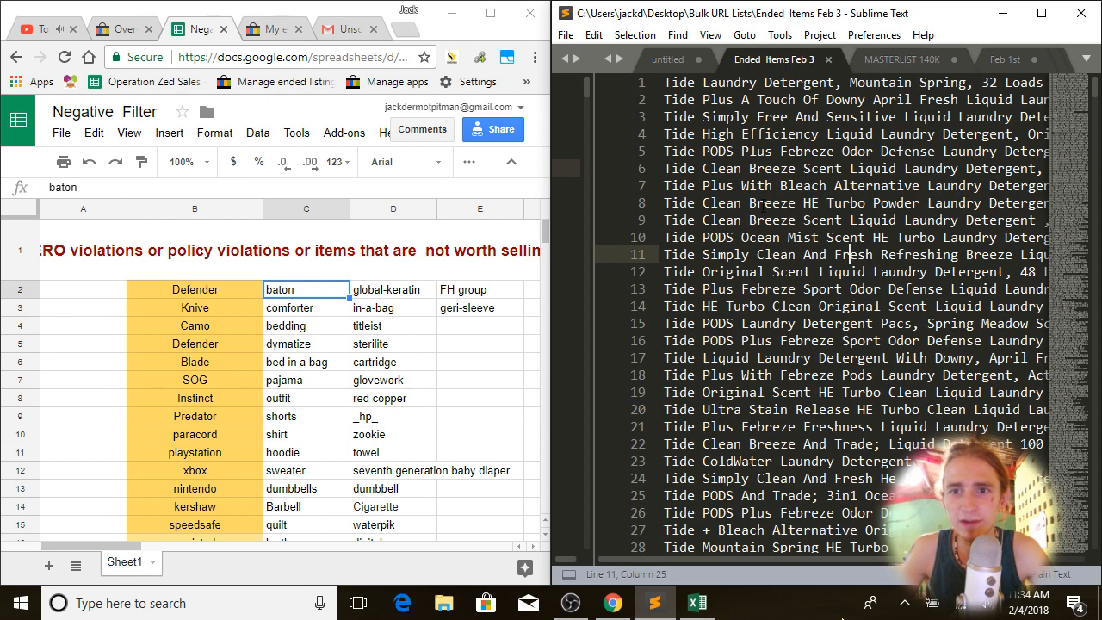
{"action": "triple_click", "coordinate": [850, 272]}
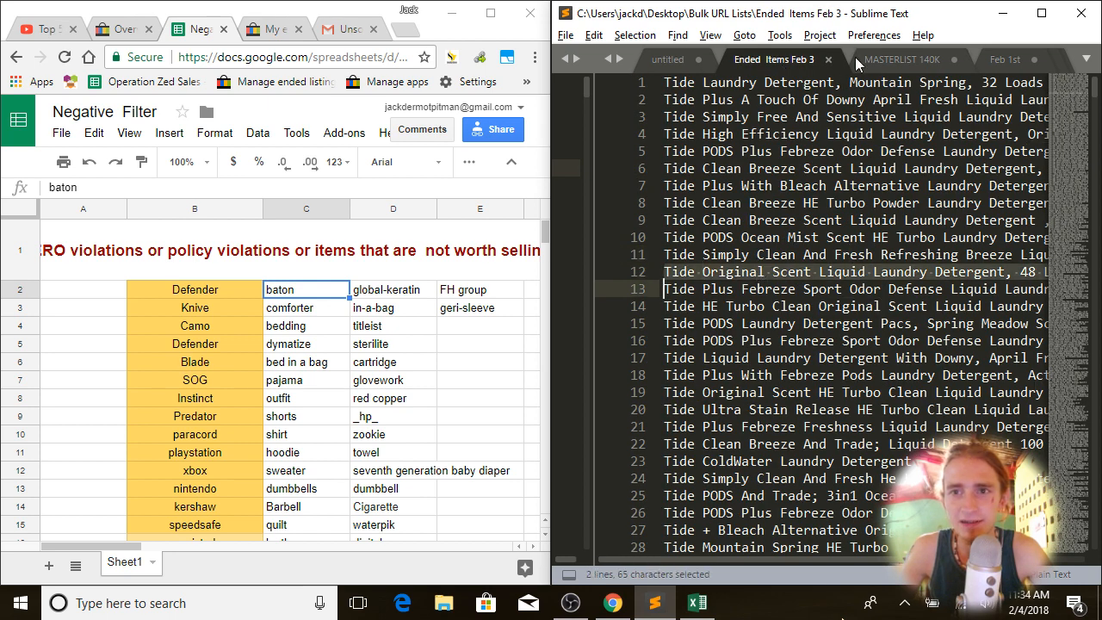
{"action": "left_click", "coordinate": [894, 60]}
{"action": "left_click_drag", "start_coordinate": [719, 258], "coordinate": [712, 265]}
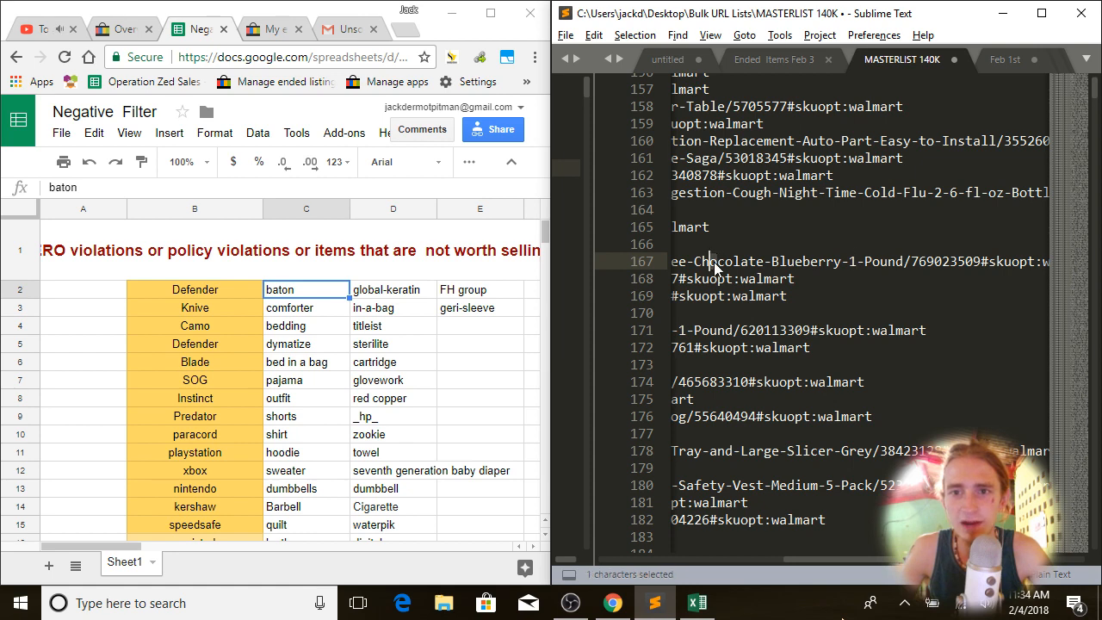
{"action": "double_click", "coordinate": [715, 262]}
{"action": "left_click", "coordinate": [762, 58]}
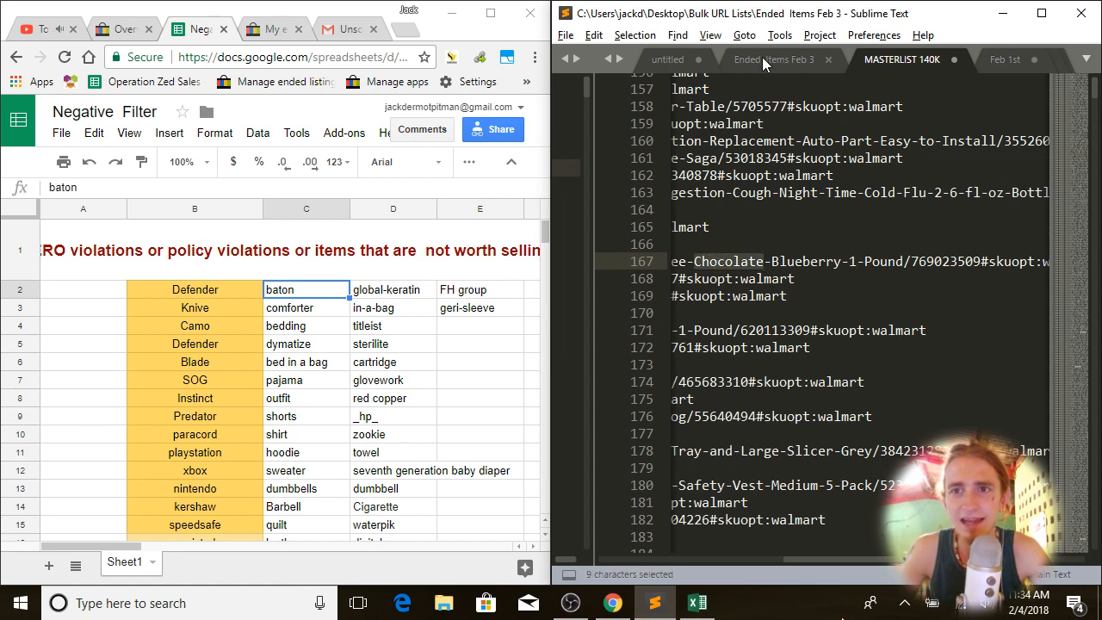
Step: Look through the Tide entries in Ended Items Feb 3 down to about line 73 and return to the start
{"action": "left_click", "coordinate": [826, 323]}
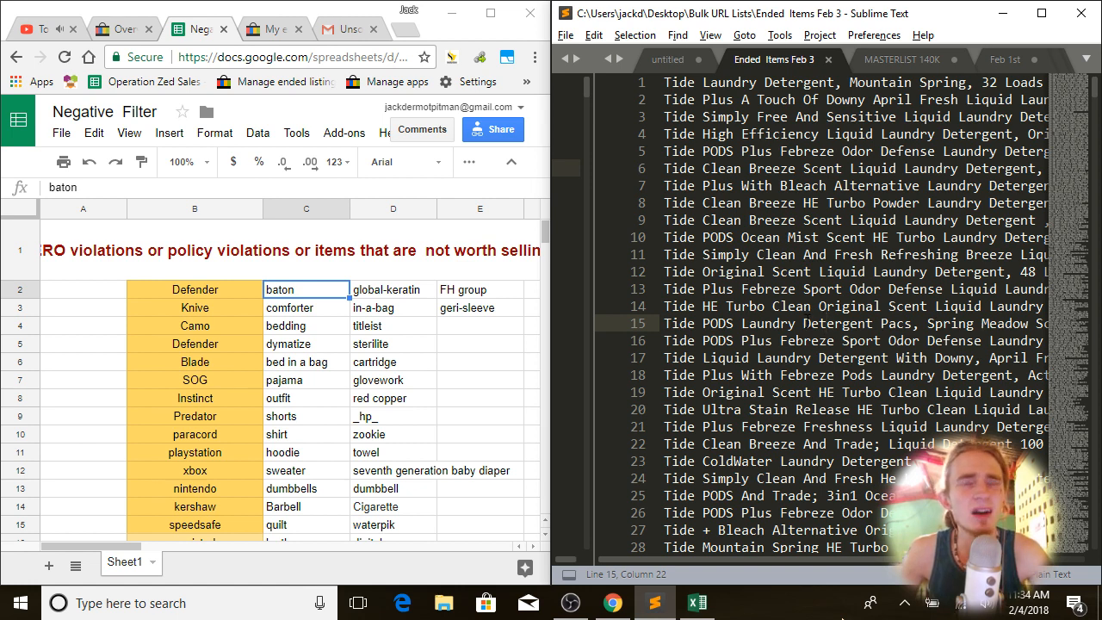
{"action": "left_click", "coordinate": [866, 306]}
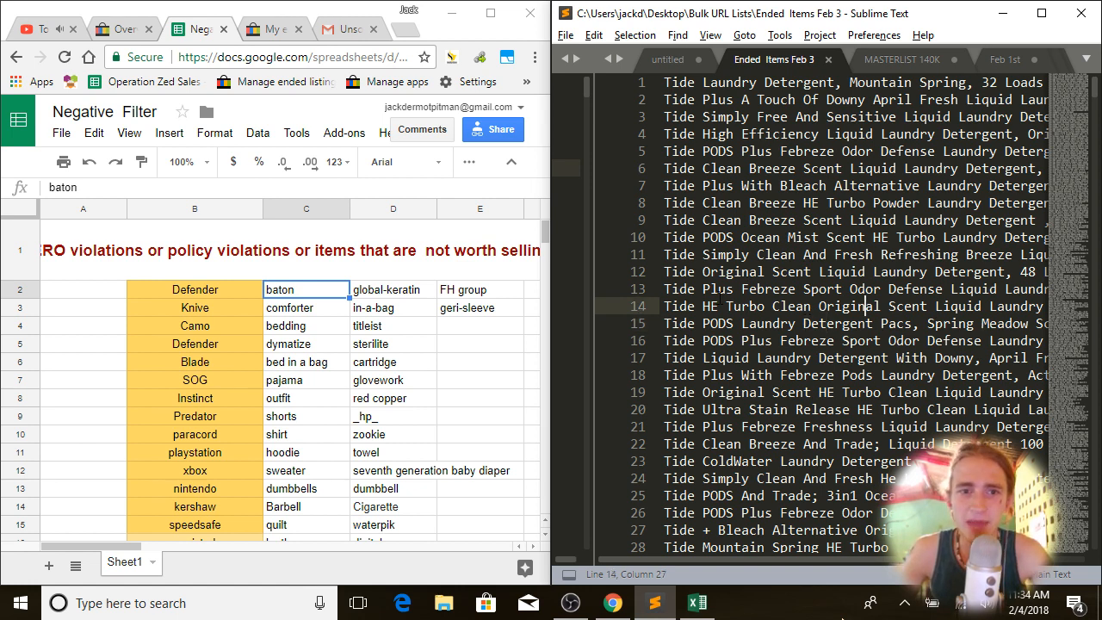
{"action": "left_click", "coordinate": [844, 287]}
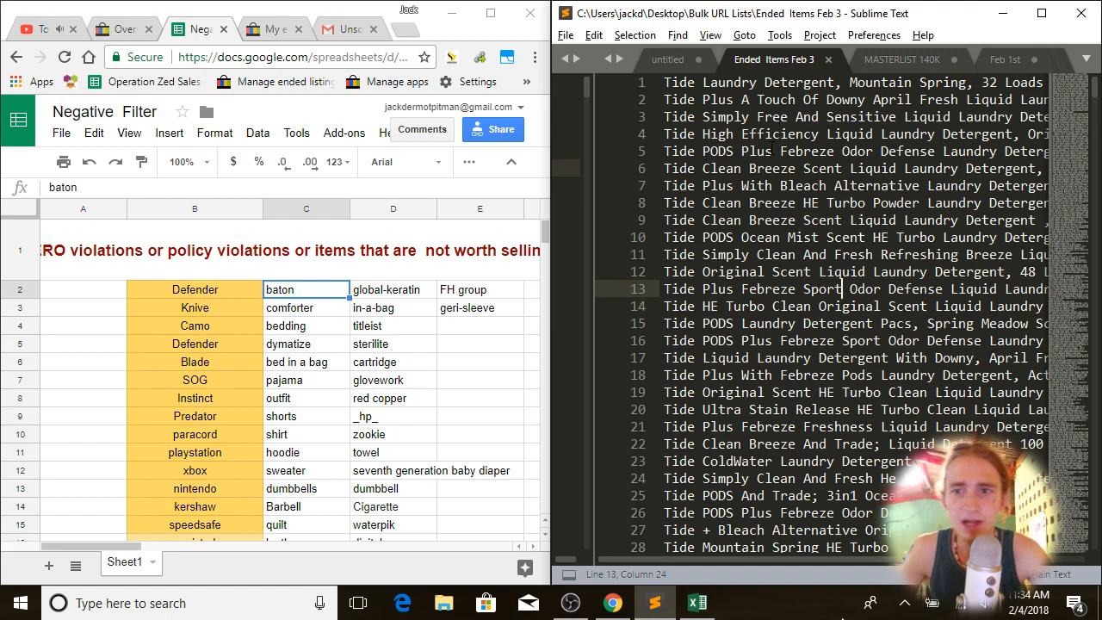
{"action": "scroll", "coordinate": [790, 220], "scroll_direction": "down", "scroll_amount": 15}
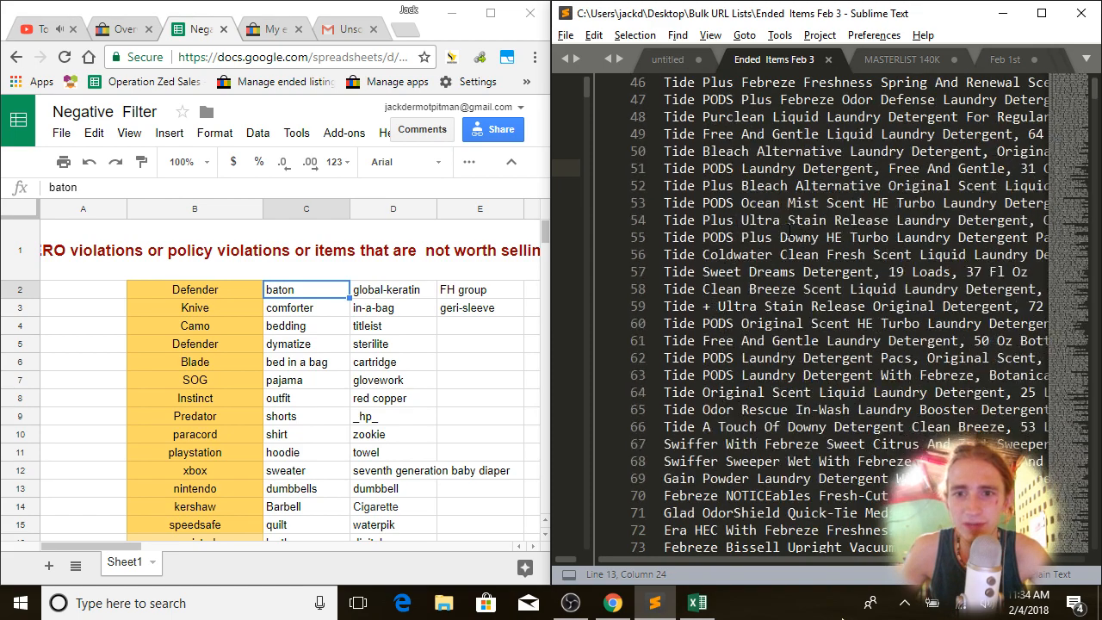
{"action": "scroll", "coordinate": [814, 230], "scroll_direction": "up", "scroll_amount": 14}
{"action": "scroll", "coordinate": [843, 250], "scroll_direction": "up", "scroll_amount": 1}
{"action": "left_click", "coordinate": [826, 306]}
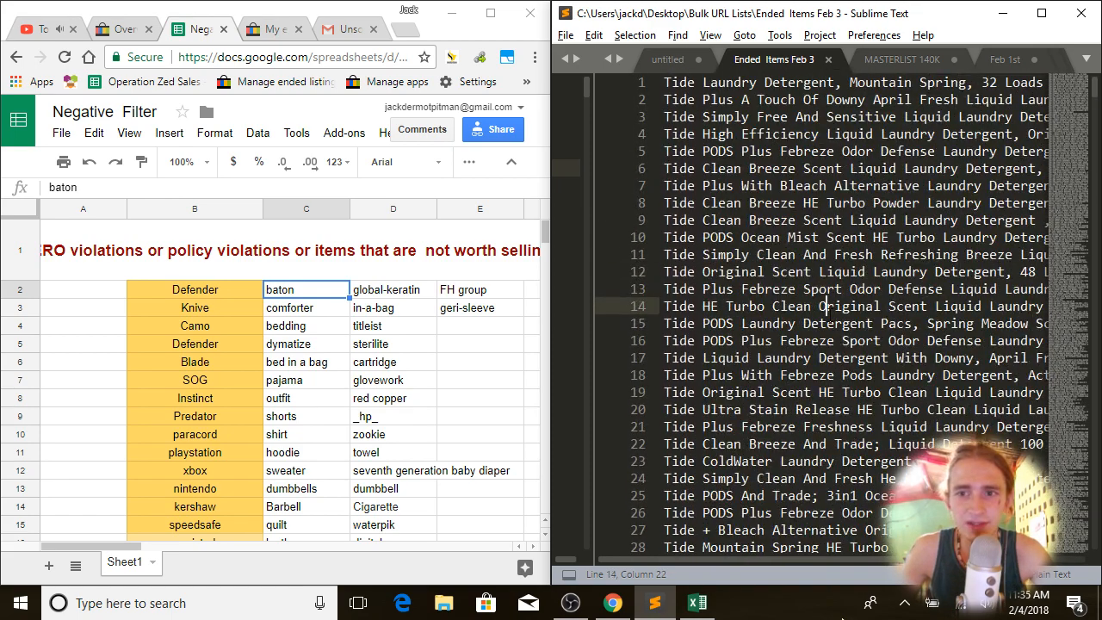
{"action": "key", "text": "ctrl+f"}
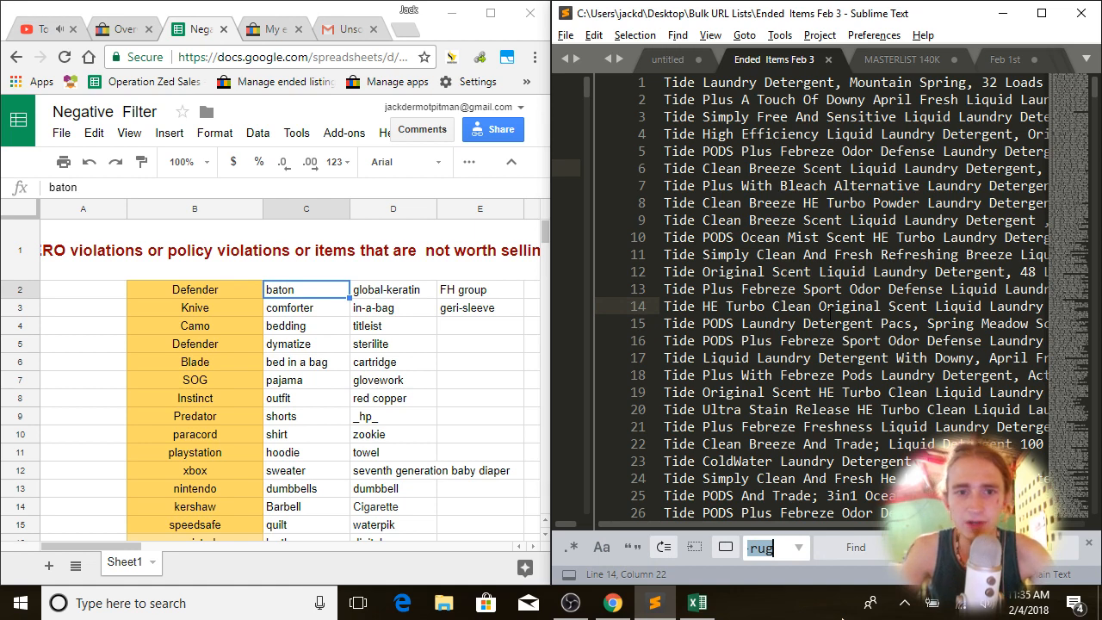
{"action": "left_click", "coordinate": [328, 385]}
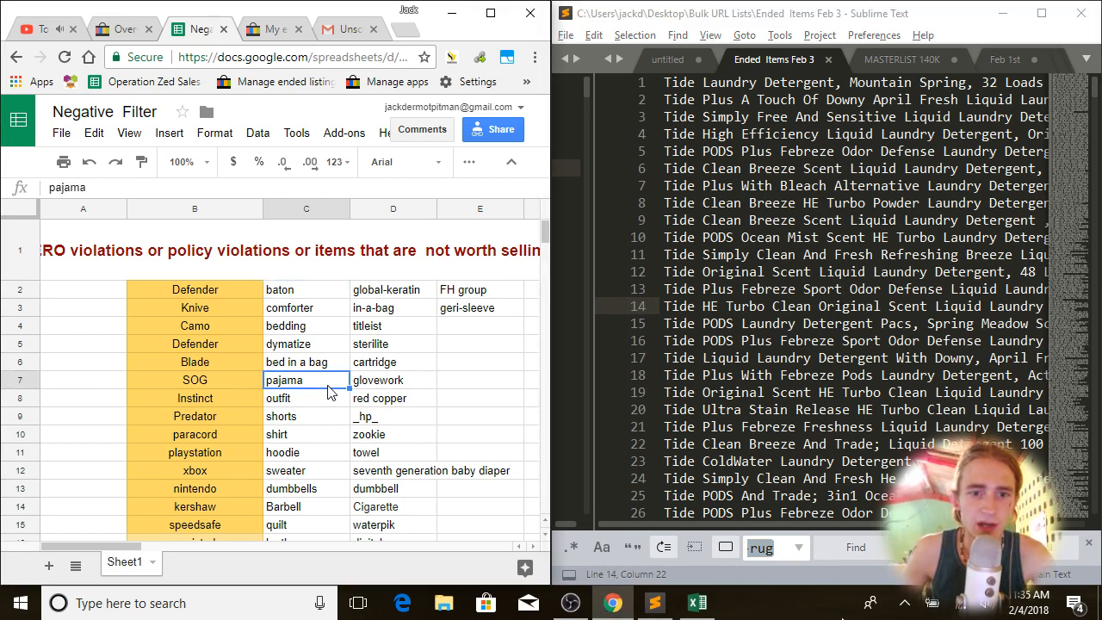
{"action": "left_click", "coordinate": [779, 291]}
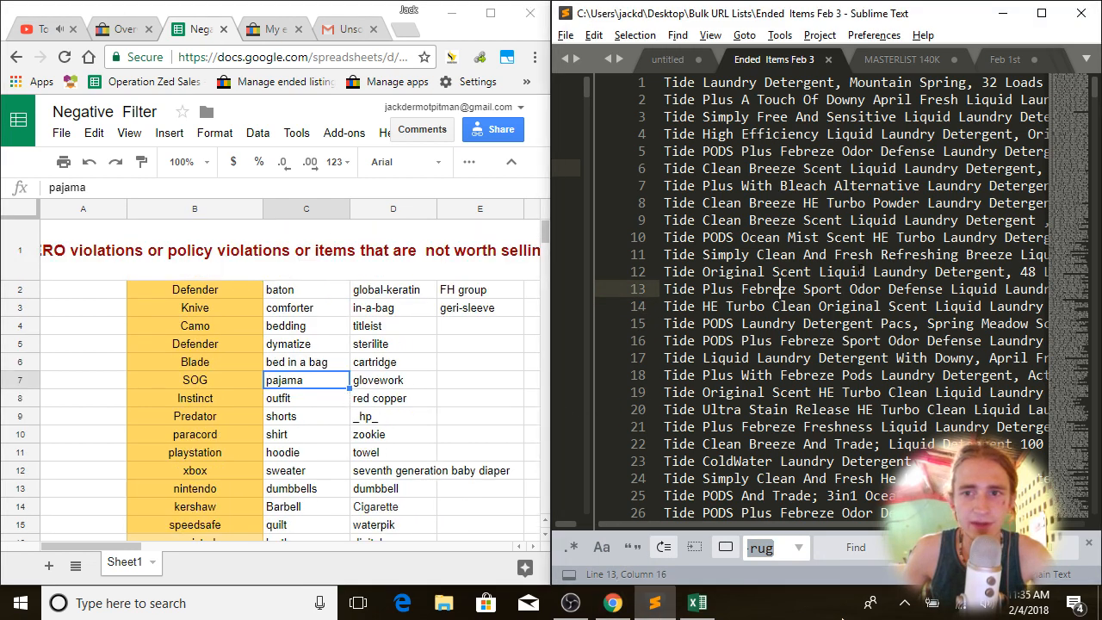
{"action": "type", "text": "tide"}
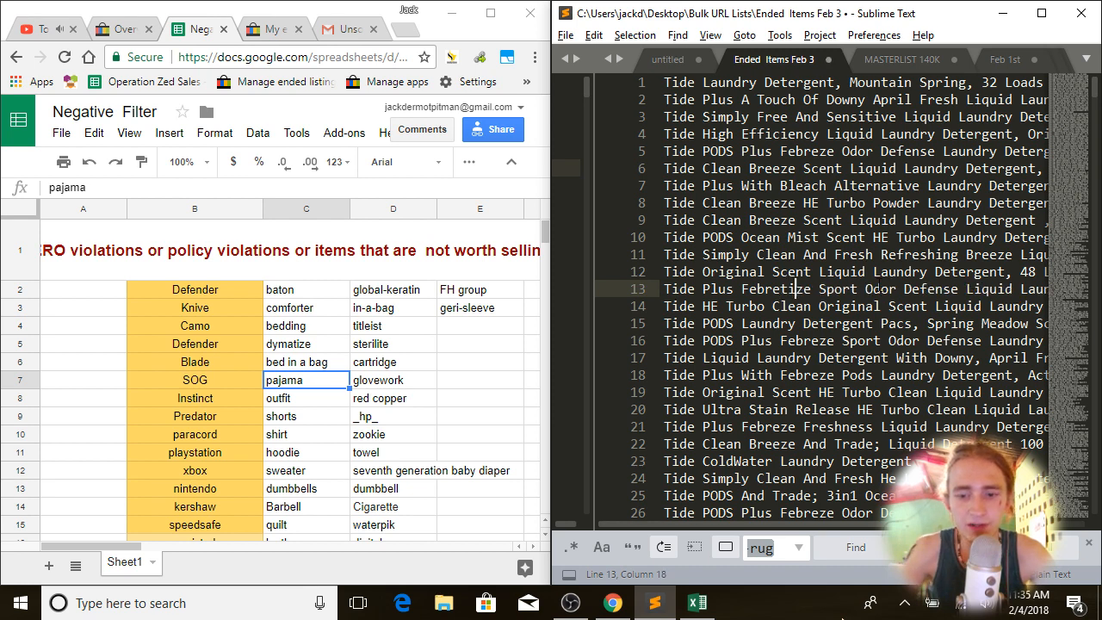
{"action": "key", "text": "ctrl+z"}
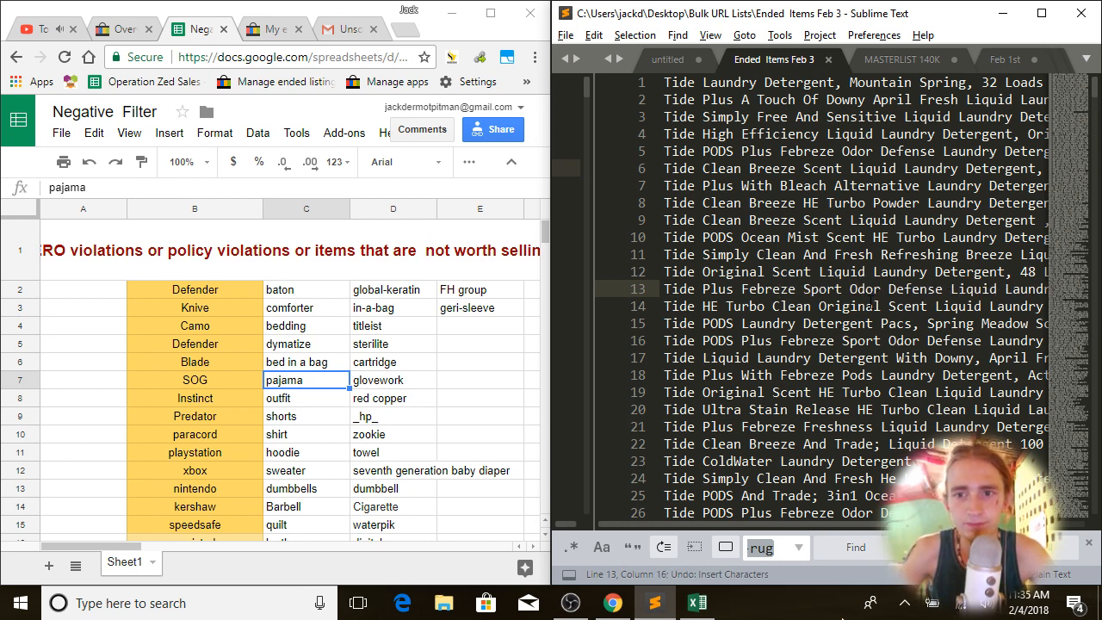
Step: Find every occurrence of "tide" in Ended Items Feb 3 and delete all the lines containing it
{"action": "left_click", "coordinate": [797, 467]}
{"action": "key", "text": "ctrl+f"}
{"action": "type", "text": "tide"}
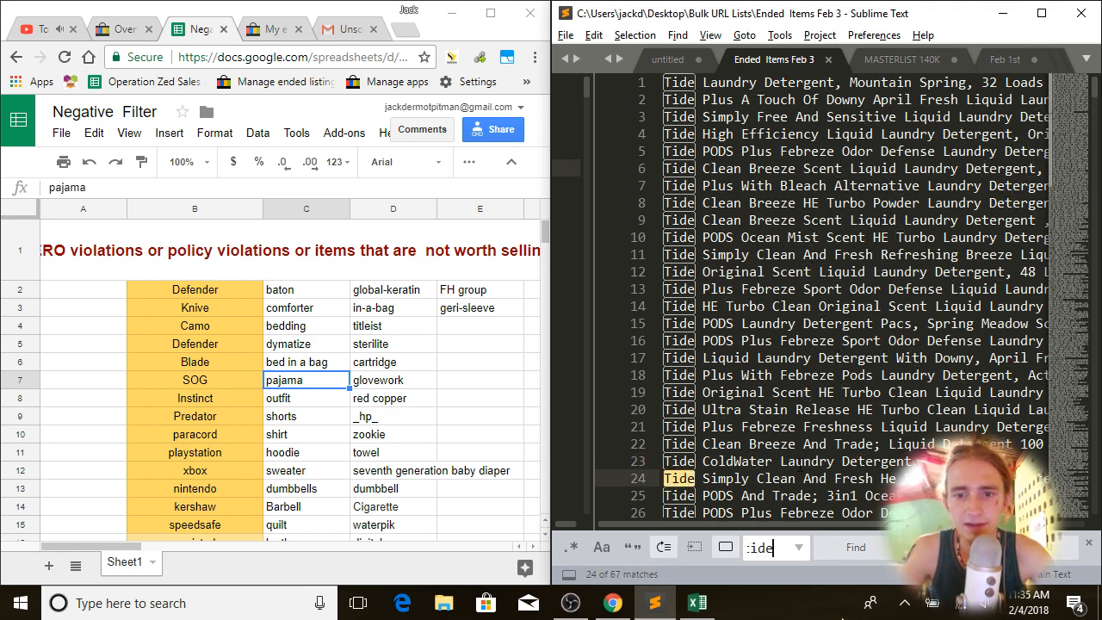
{"action": "key", "text": "alt+Return"}
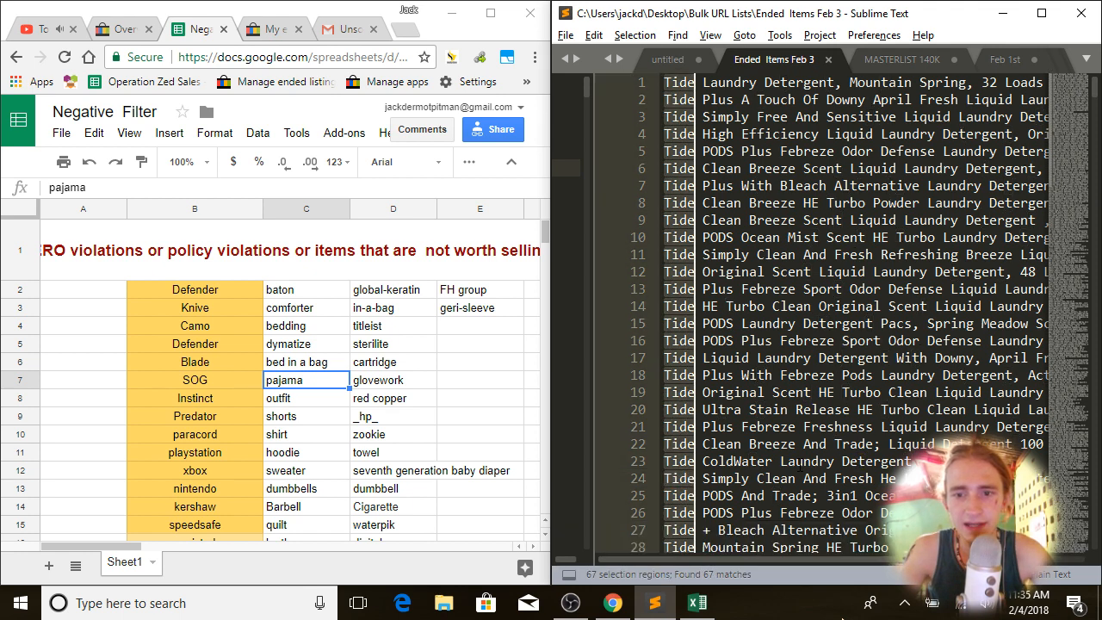
{"action": "key", "text": "End"}
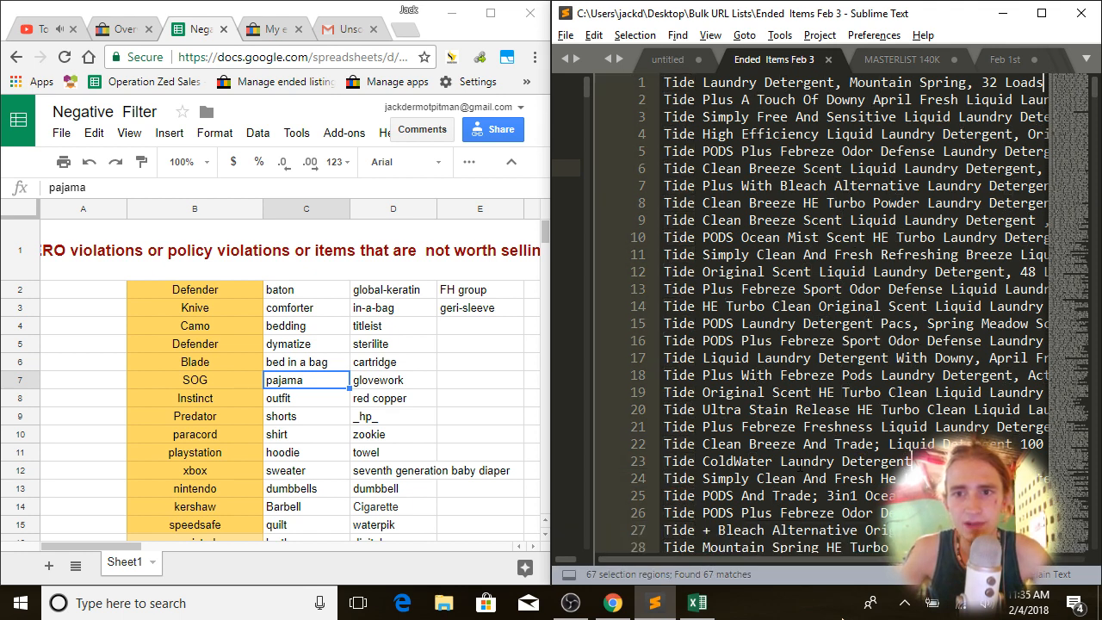
{"action": "key", "text": "shift+Home"}
{"action": "key", "text": "BackSpace"}
{"action": "key", "text": "BackSpace"}
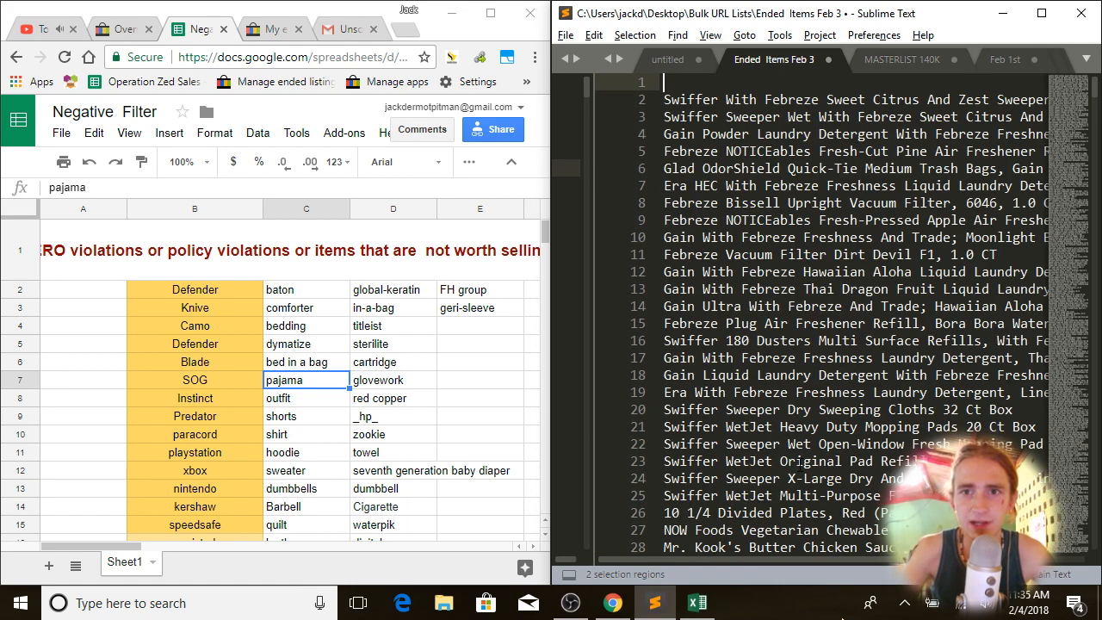
Step: Take the keyword "baton" from the Negative Filter sheet and search Ended Items Feb 3 for it
{"action": "left_click", "coordinate": [940, 59]}
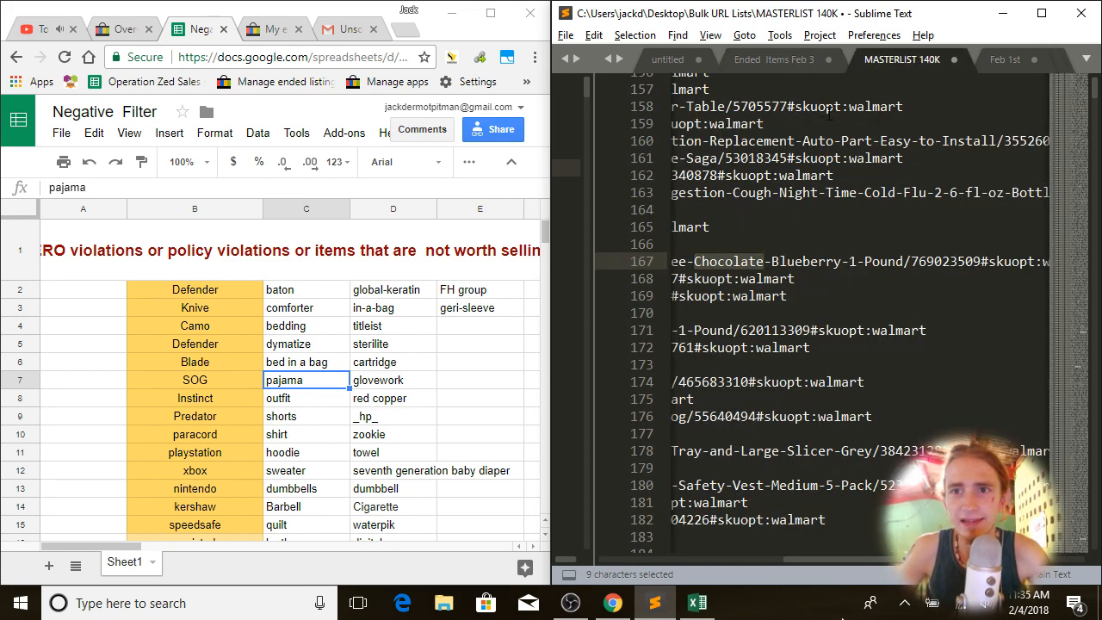
{"action": "left_click", "coordinate": [775, 60]}
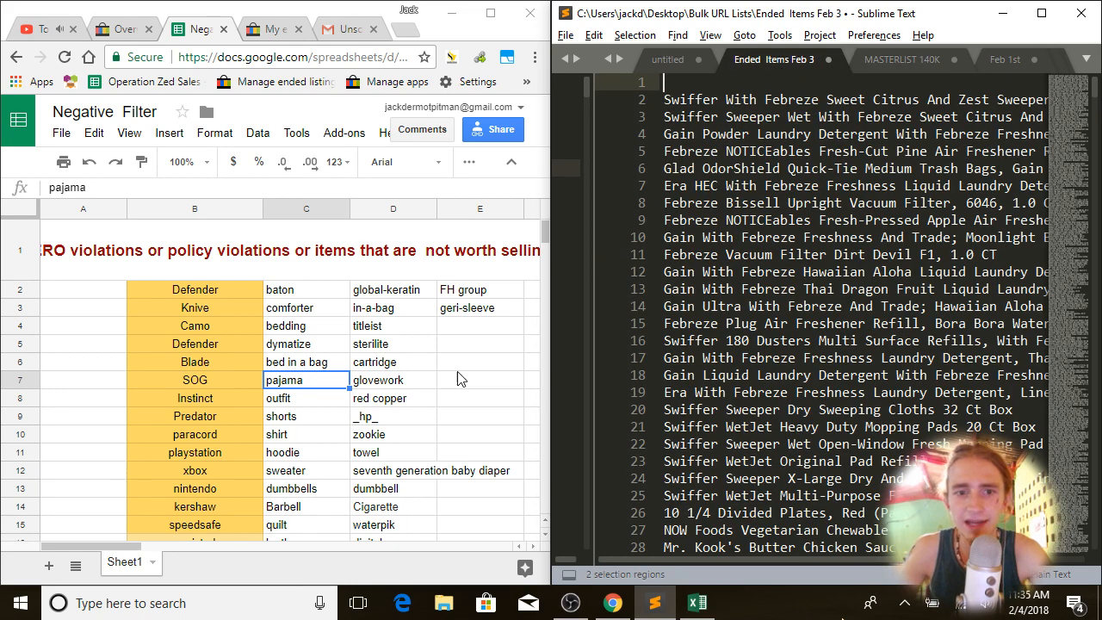
{"action": "left_click", "coordinate": [344, 400]}
{"action": "left_click", "coordinate": [292, 295]}
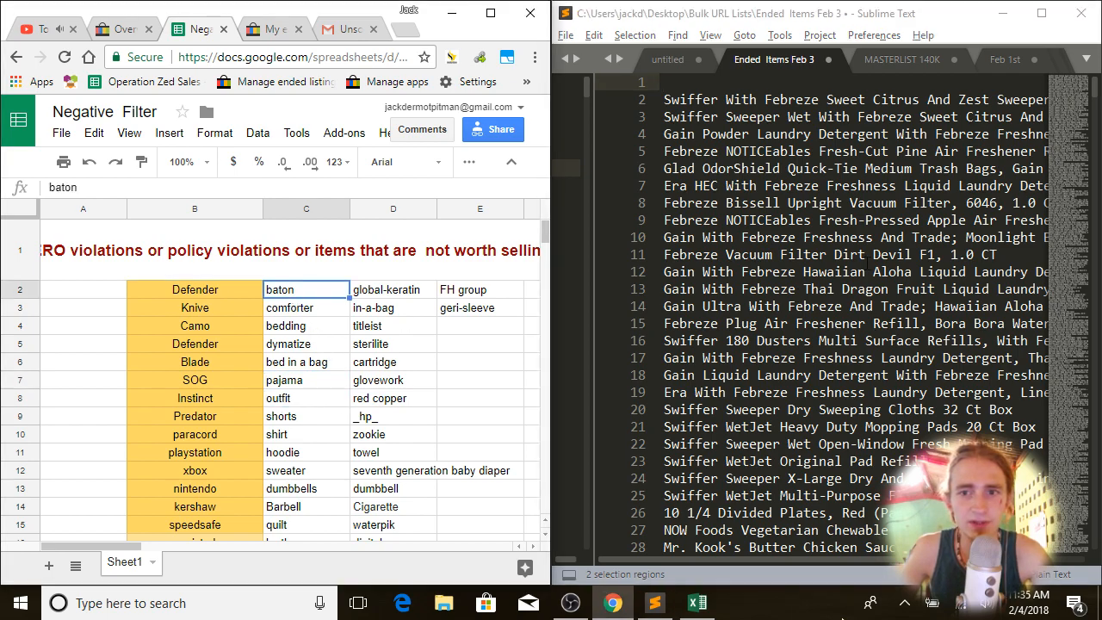
{"action": "left_click", "coordinate": [869, 254]}
{"action": "key", "text": "ctrl+f"}
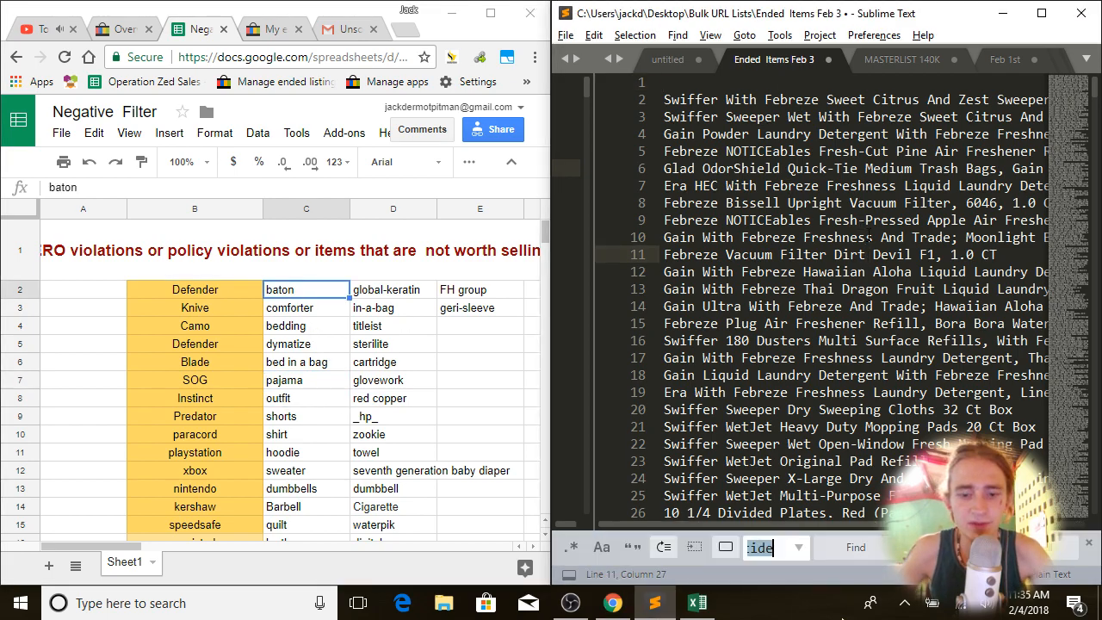
{"action": "type", "text": "baton"}
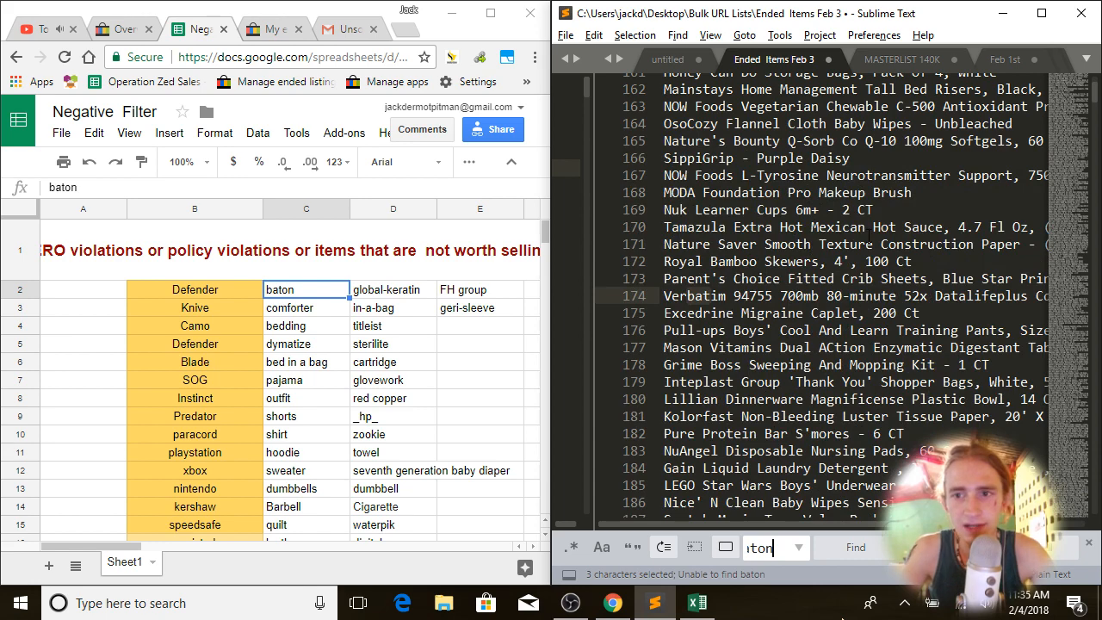
Step: Find every occurrence of "baton" in MASTERLIST 140K and delete all the lines containing it
{"action": "left_click", "coordinate": [904, 62]}
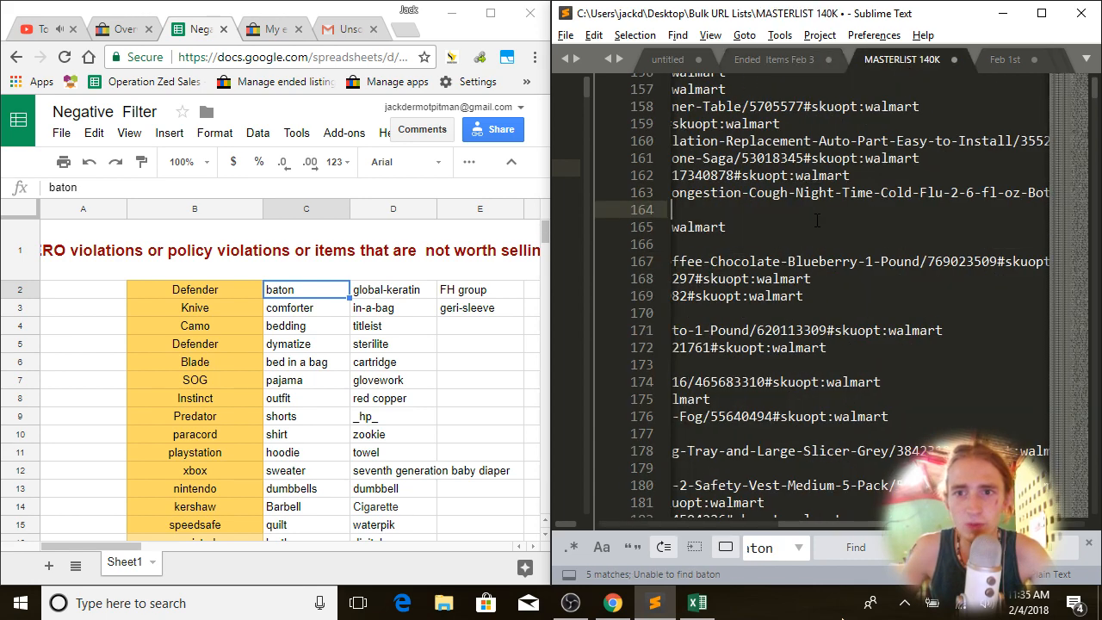
{"action": "key", "text": "Return"}
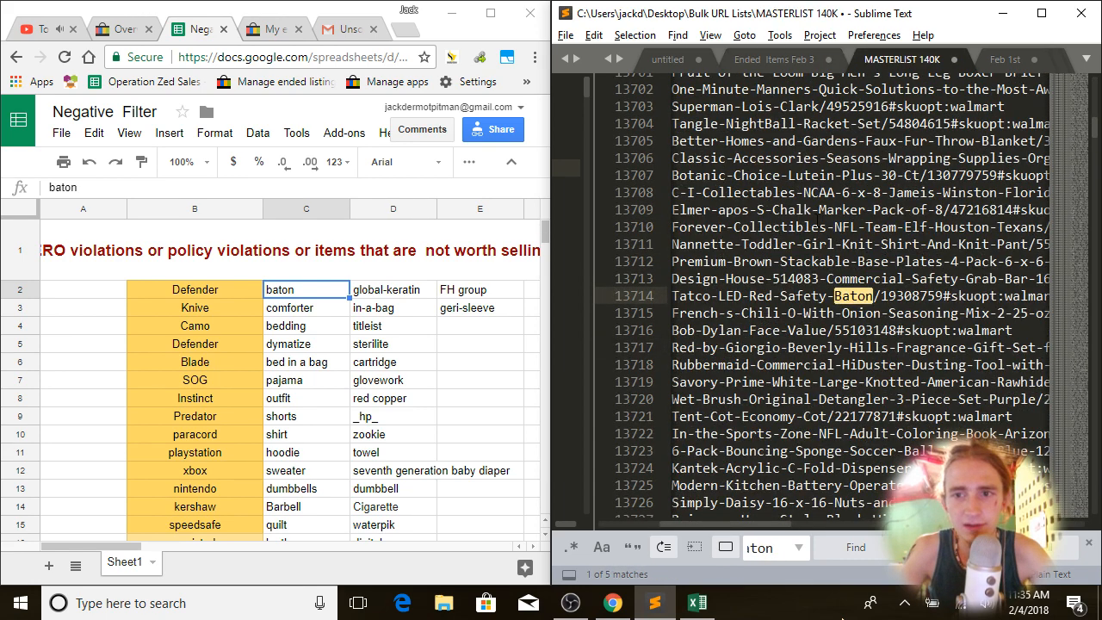
{"action": "key", "text": "Home"}
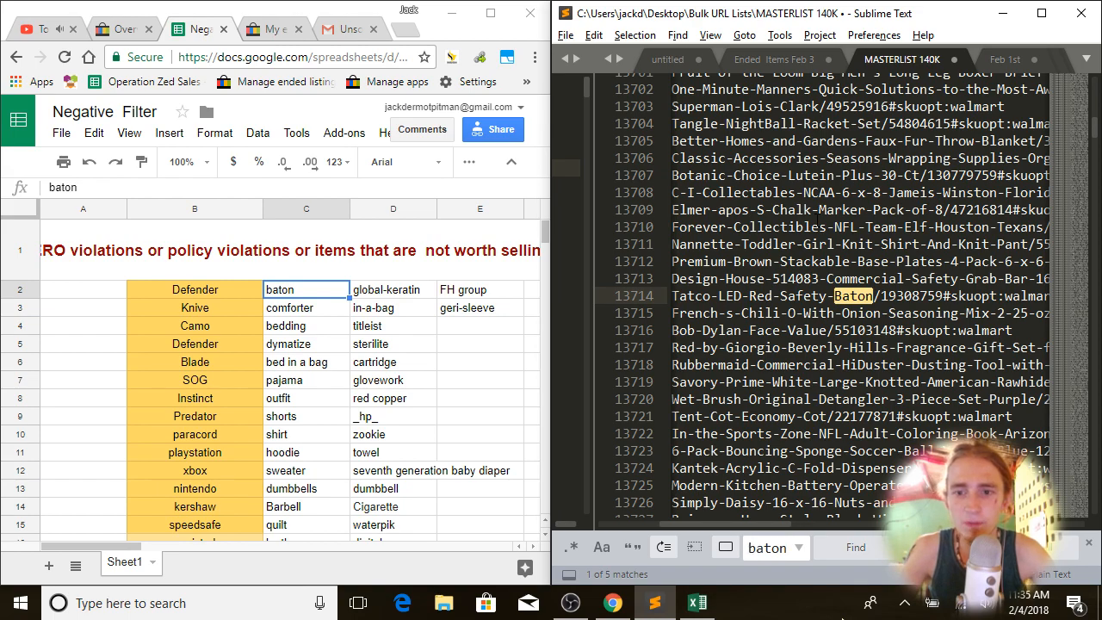
{"action": "key", "text": "alt+Return"}
{"action": "key", "text": "Home"}
{"action": "key", "text": "shift+End"}
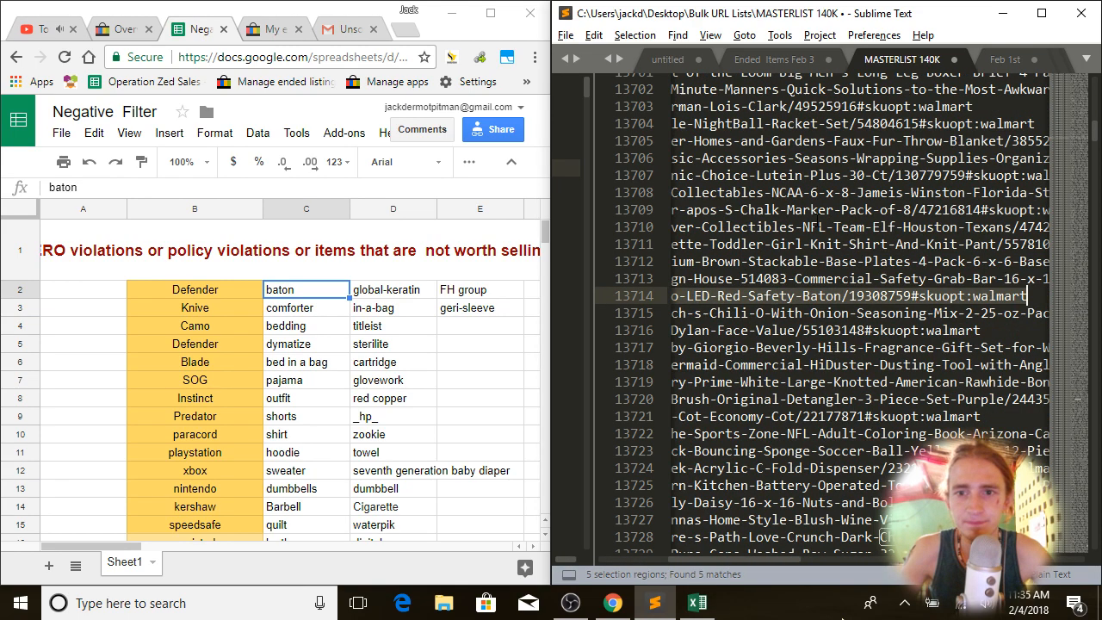
{"action": "key", "text": "BackSpace"}
{"action": "key", "text": "BackSpace"}
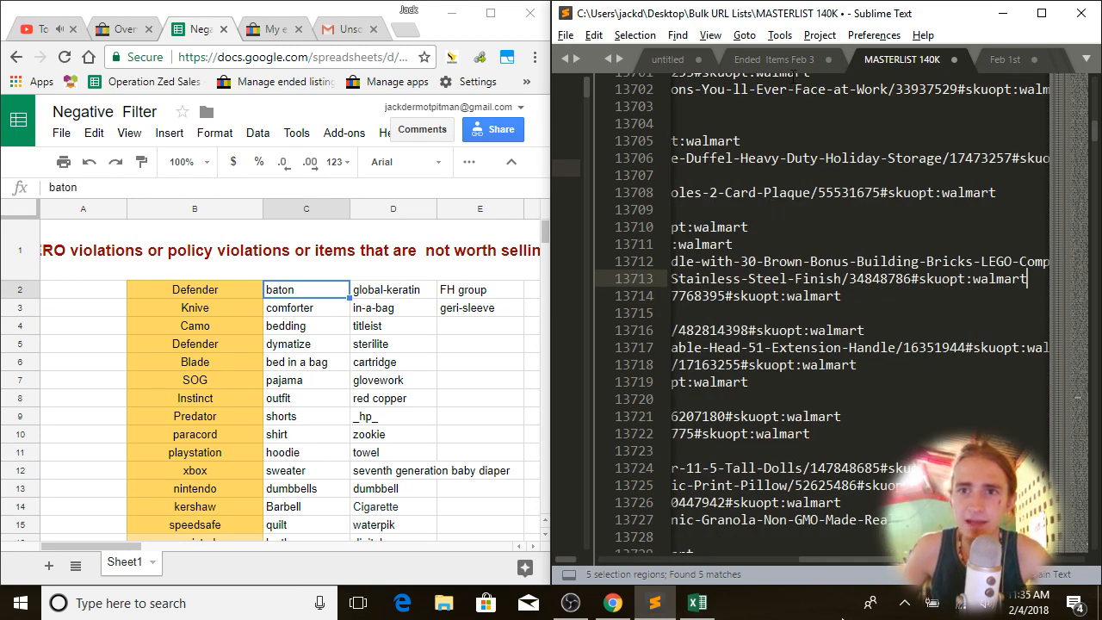
Step: Examine the Royal Bamboo Skewers title in Ended Items Feb 3, highlighting the word "Bamboo" as a keyword candidate
{"action": "left_click", "coordinate": [784, 68]}
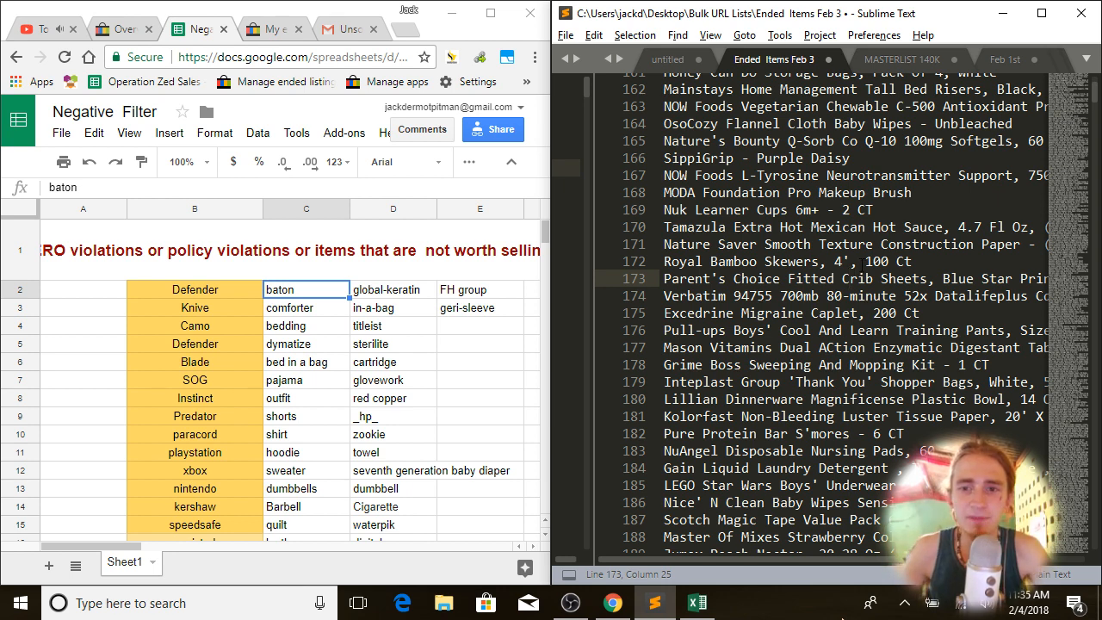
{"action": "triple_click", "coordinate": [863, 267]}
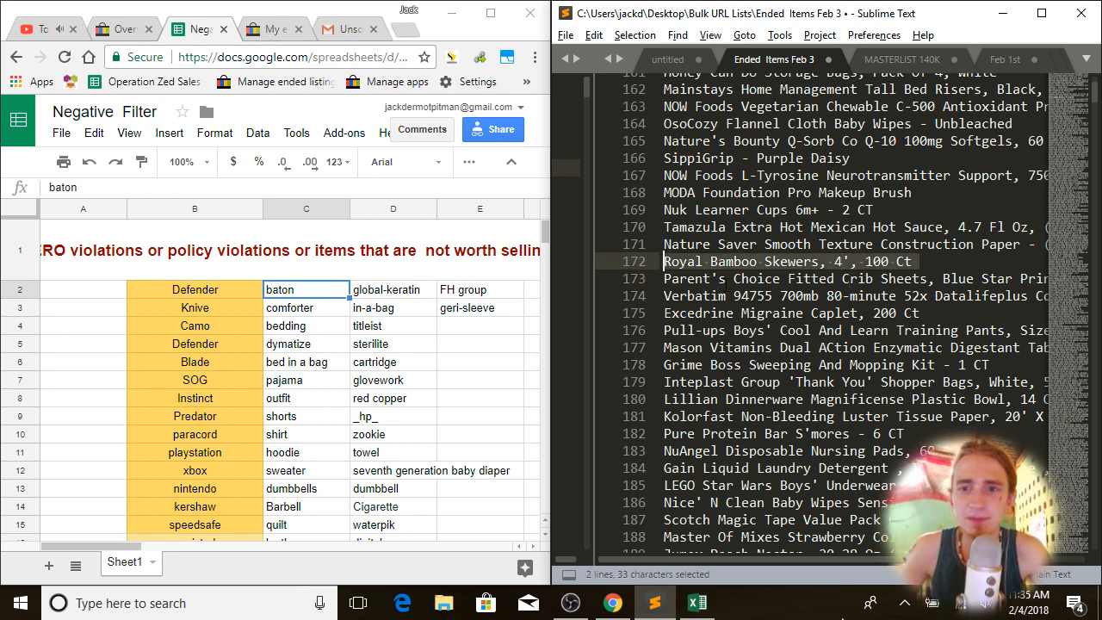
{"action": "double_click", "coordinate": [736, 262]}
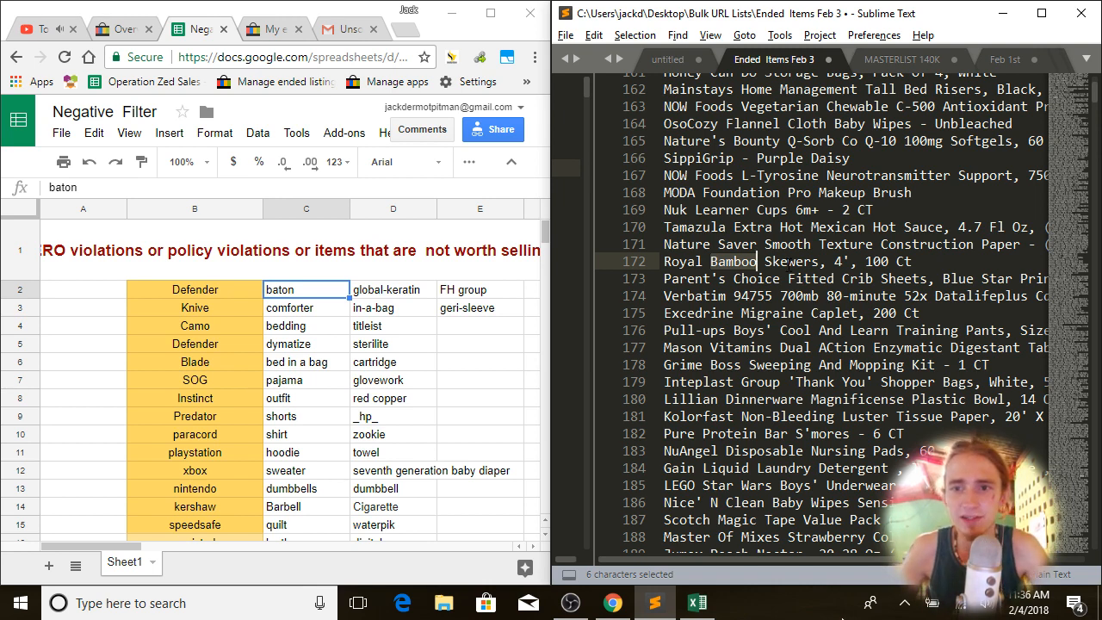
{"action": "left_click", "coordinate": [789, 263]}
Step: Skim the remaining Ended Items Feb 3 titles from about line 190 down to the end of the file
{"action": "scroll", "coordinate": [792, 267], "scroll_direction": "down", "scroll_amount": 10}
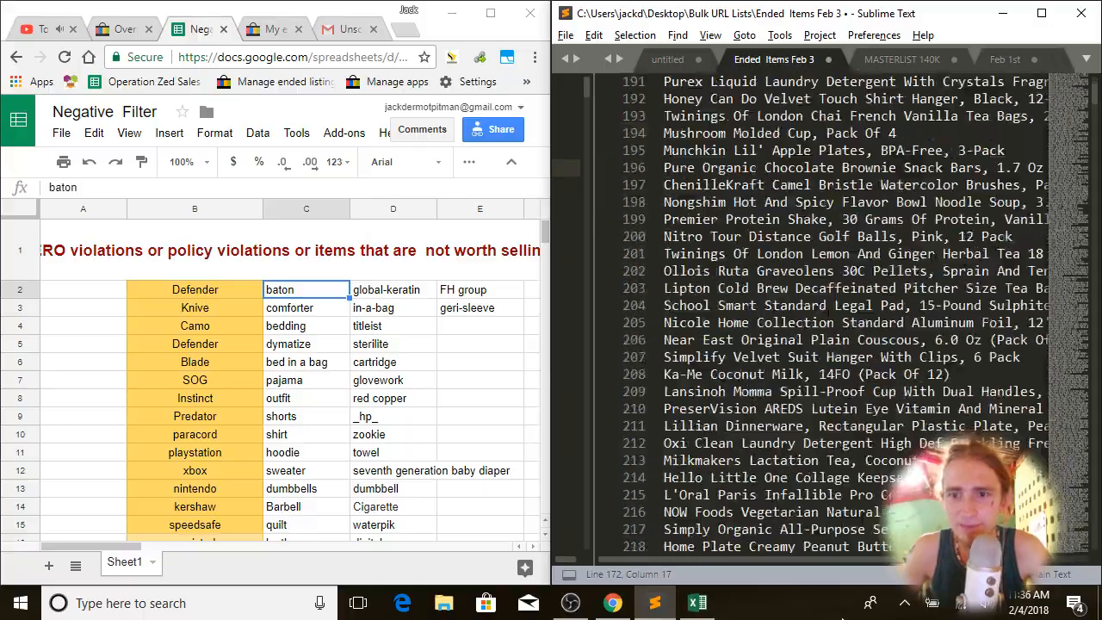
{"action": "scroll", "coordinate": [818, 310], "scroll_direction": "down", "scroll_amount": 20}
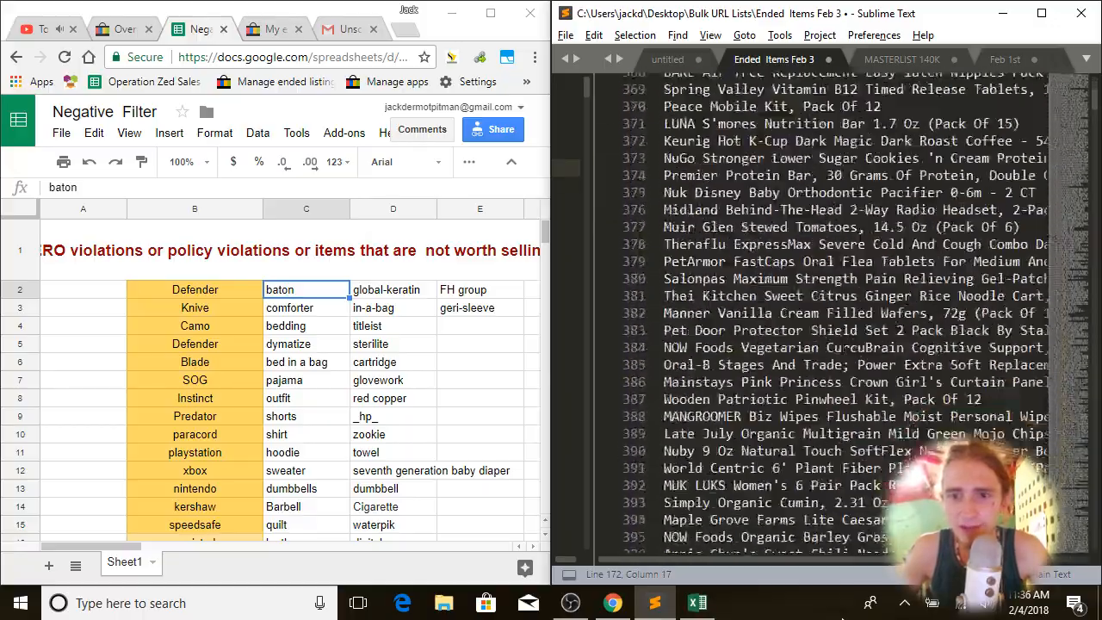
{"action": "scroll", "coordinate": [817, 309], "scroll_direction": "down", "scroll_amount": 20}
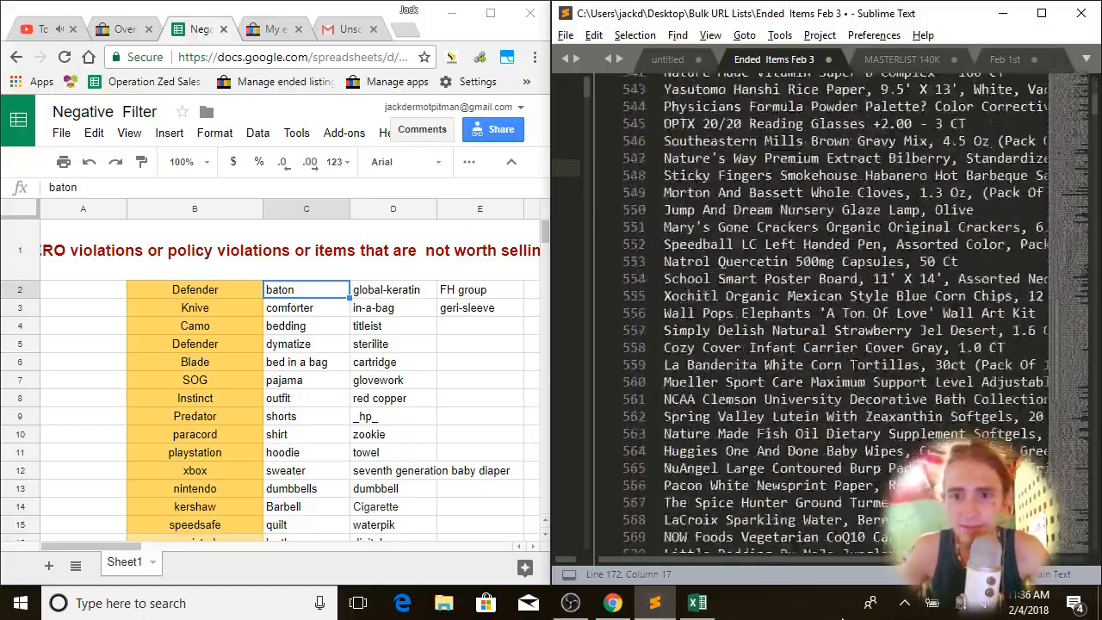
{"action": "scroll", "coordinate": [1065, 306], "scroll_direction": "down", "scroll_amount": 20}
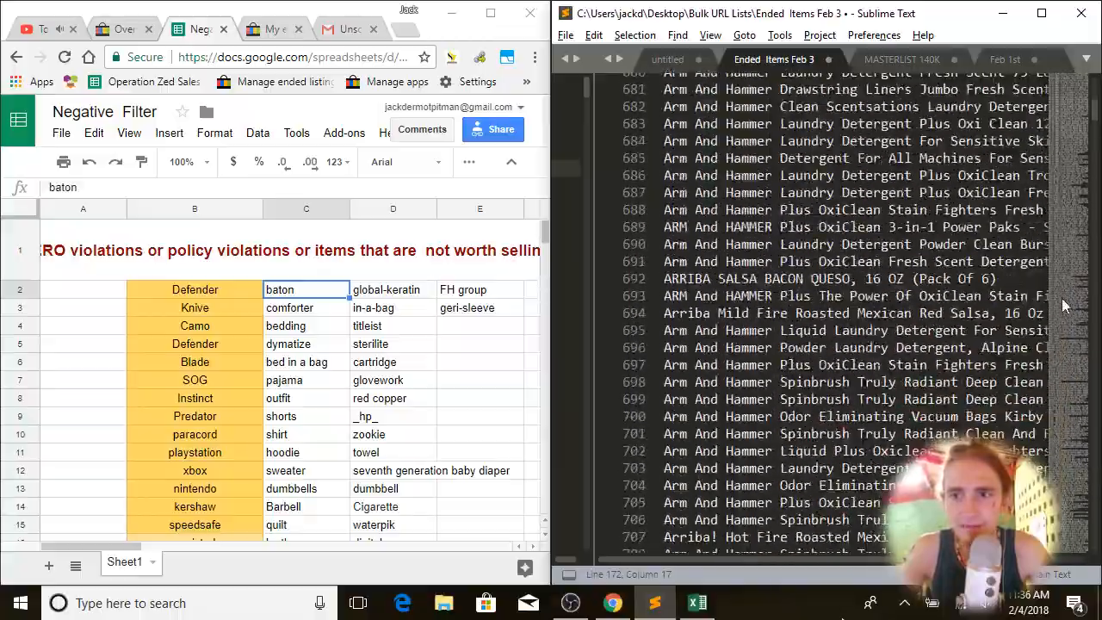
{"action": "left_click", "coordinate": [1080, 368]}
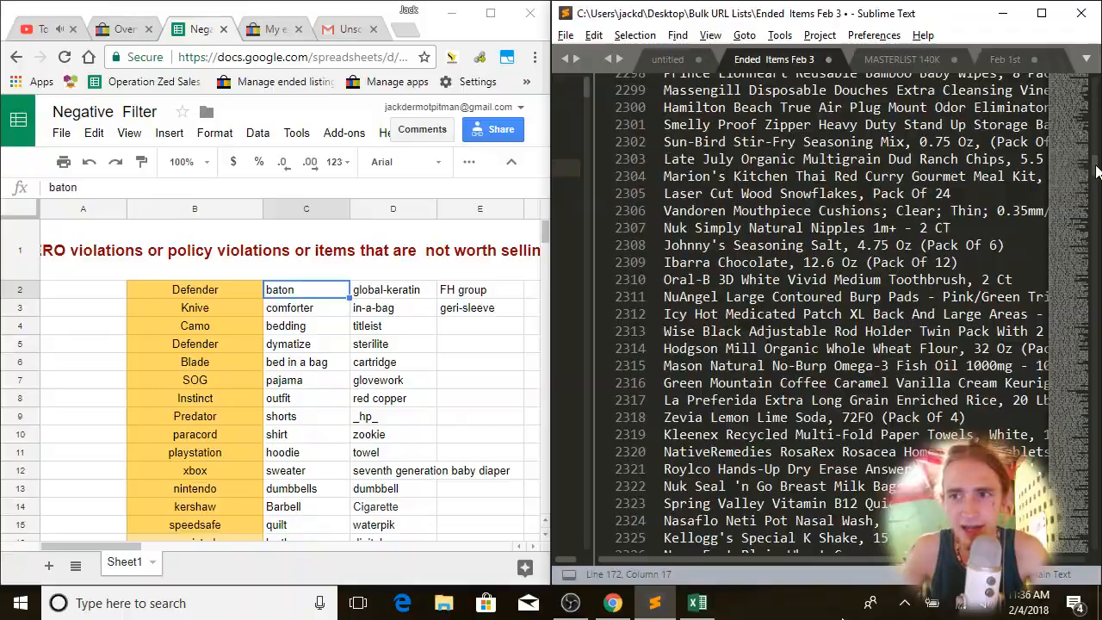
{"action": "left_click_drag", "start_coordinate": [1096, 166], "coordinate": [1096, 541]}
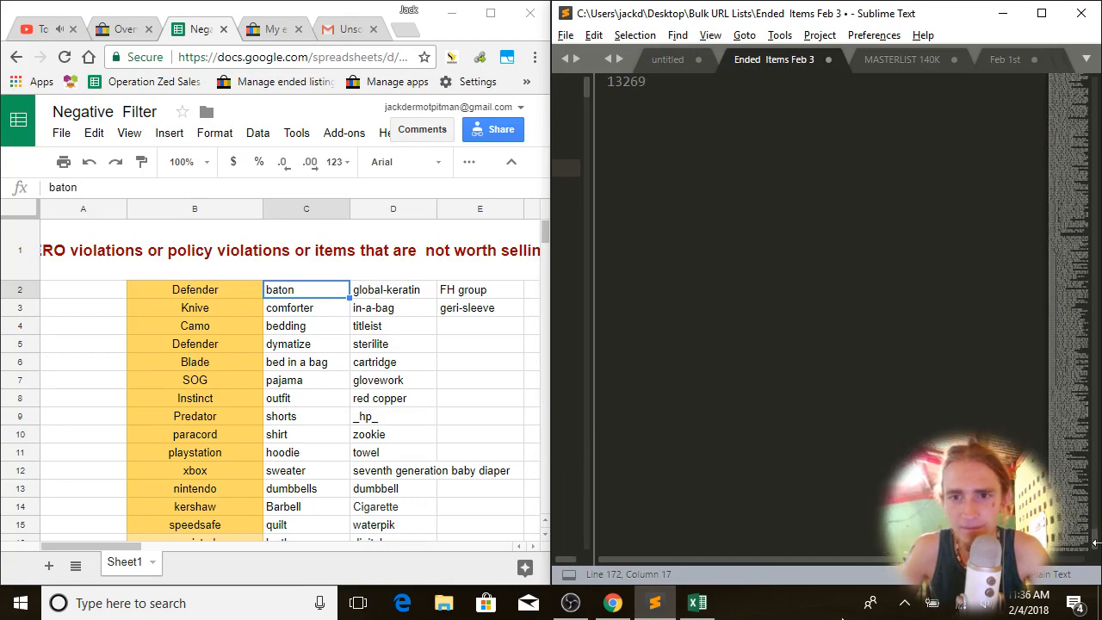
Step: Inspect the last titles in Ended Items Feb 3, including the "zz" entry and the NHL Boston Bruins line
{"action": "scroll", "coordinate": [700, 198], "scroll_direction": "up", "scroll_amount": 6}
{"action": "left_click", "coordinate": [684, 325]}
{"action": "double_click", "coordinate": [695, 342]}
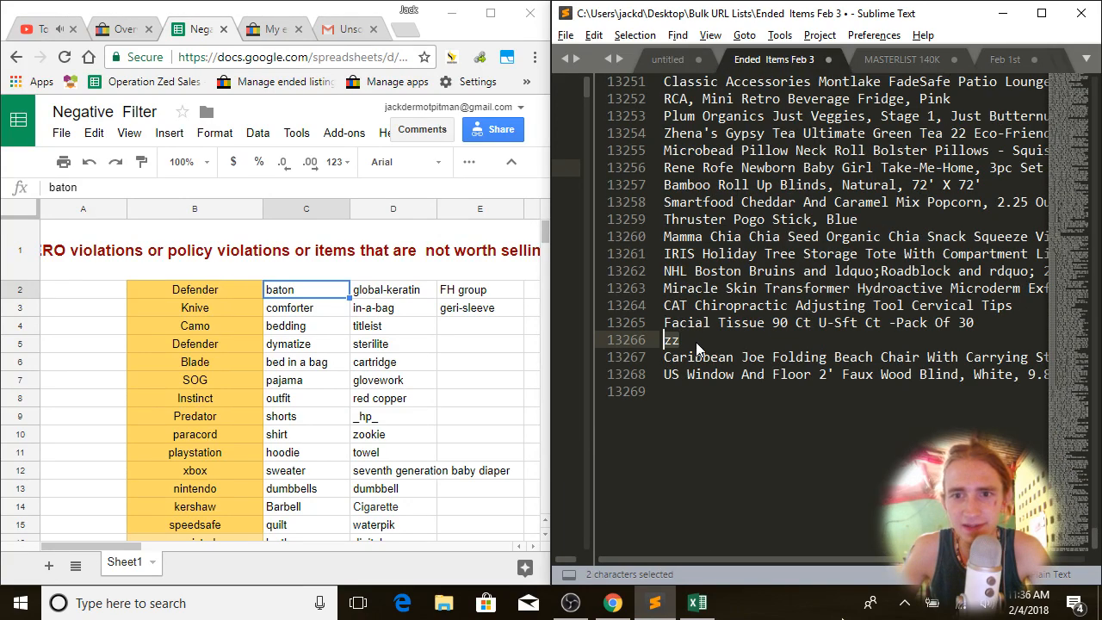
{"action": "left_click", "coordinate": [695, 341]}
{"action": "scroll", "coordinate": [696, 341], "scroll_direction": "up", "scroll_amount": 1}
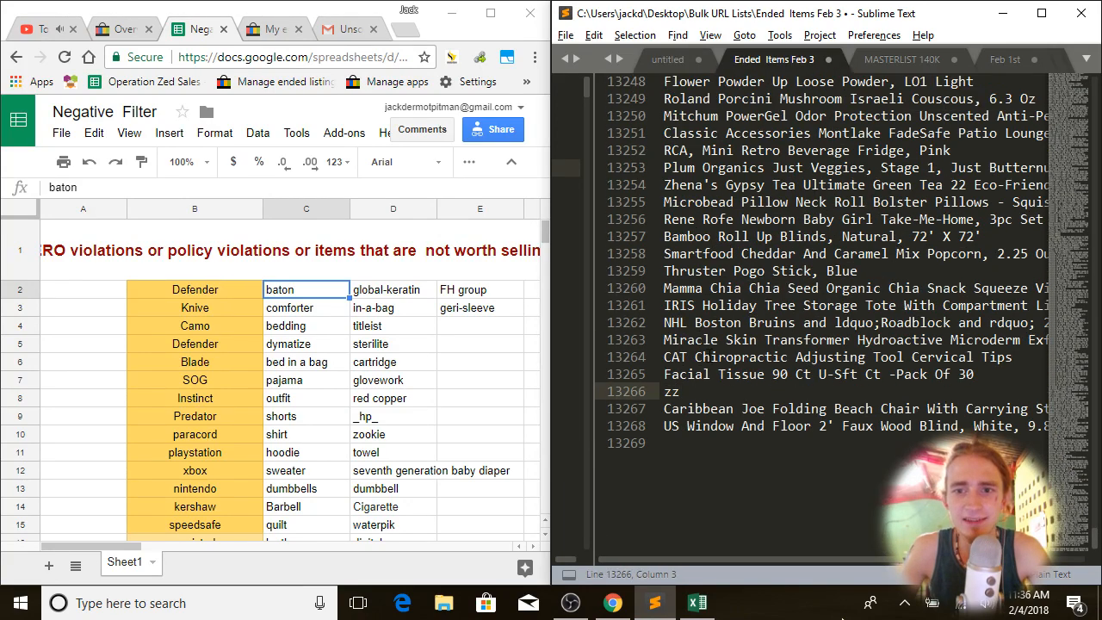
{"action": "triple_click", "coordinate": [706, 324]}
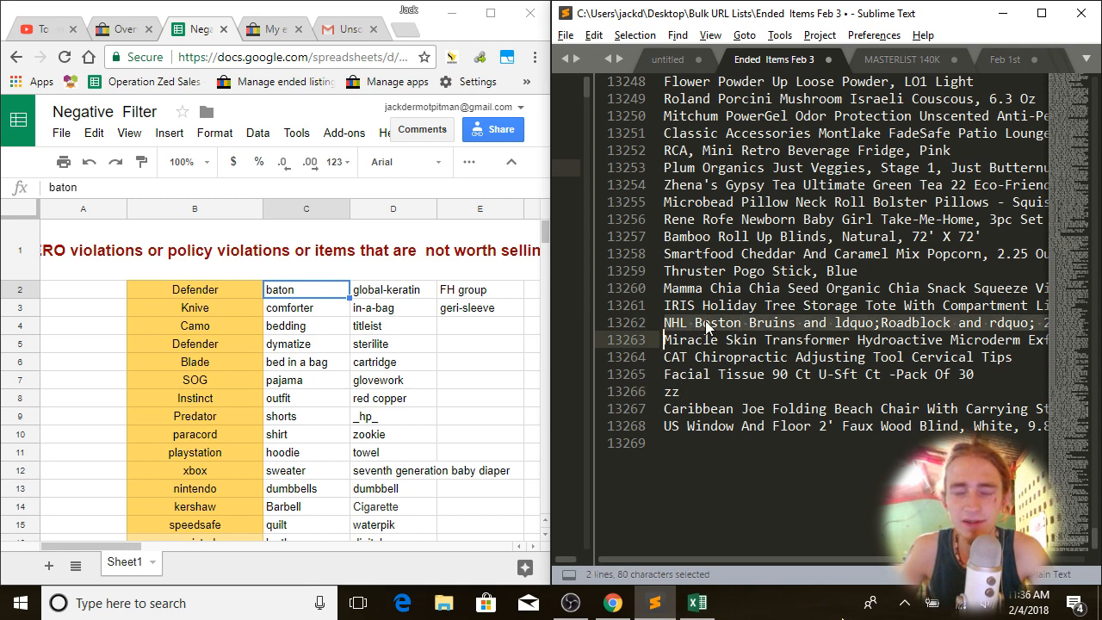
{"action": "double_click", "coordinate": [677, 391]}
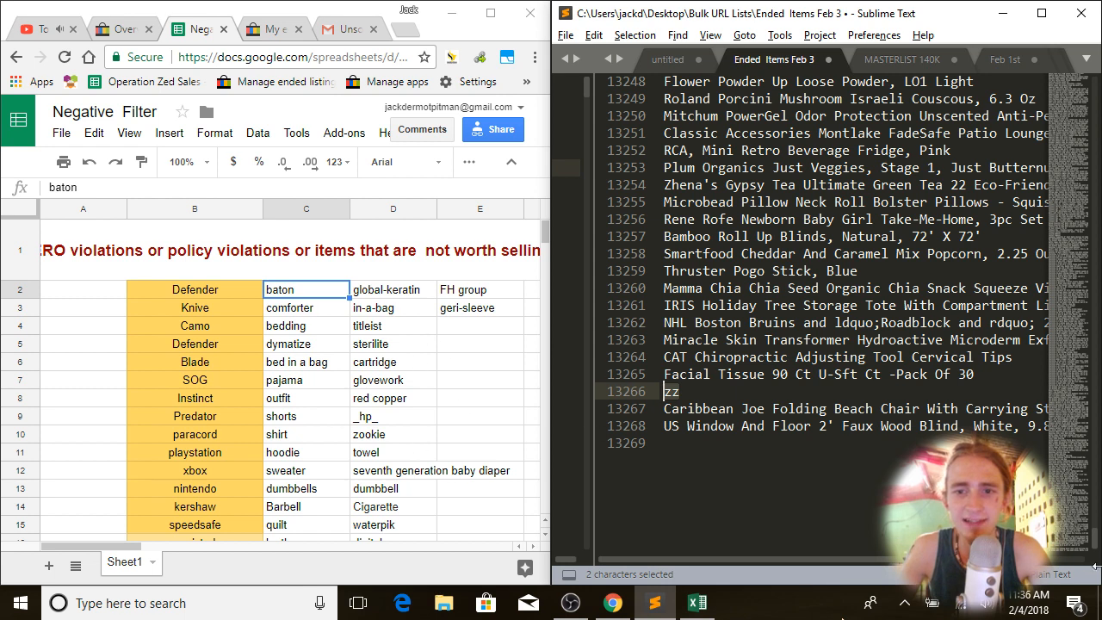
{"action": "left_click", "coordinate": [745, 398]}
Step: Review the "baton" and "comforter" keywords in column C of the Negative Filter sheet and return to Ended Items Feb 3
{"action": "left_click", "coordinate": [311, 296]}
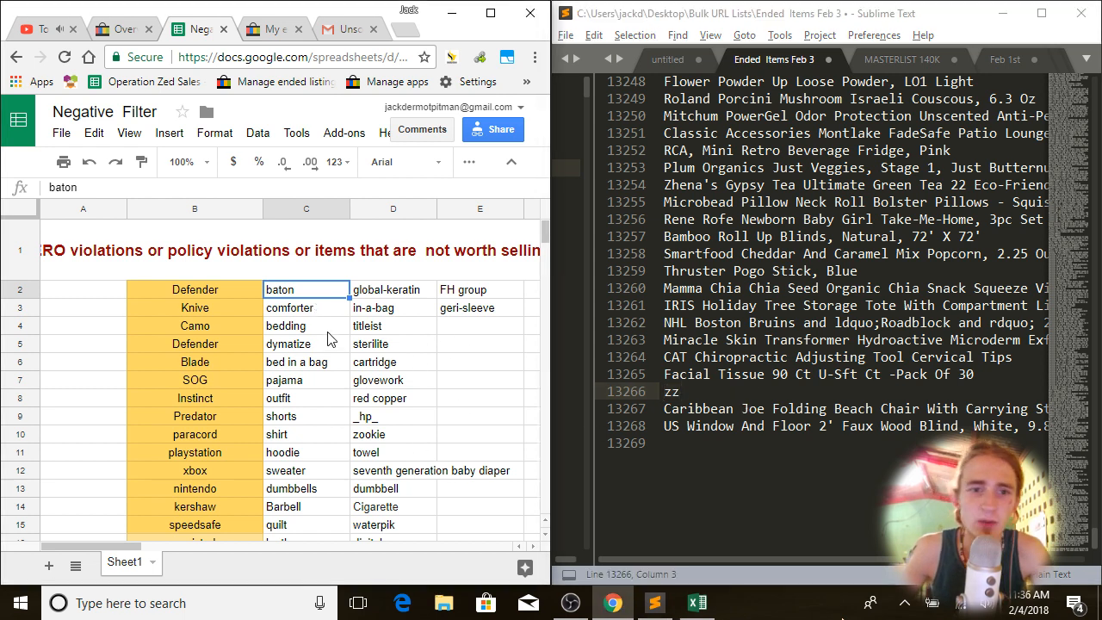
{"action": "left_click", "coordinate": [311, 311]}
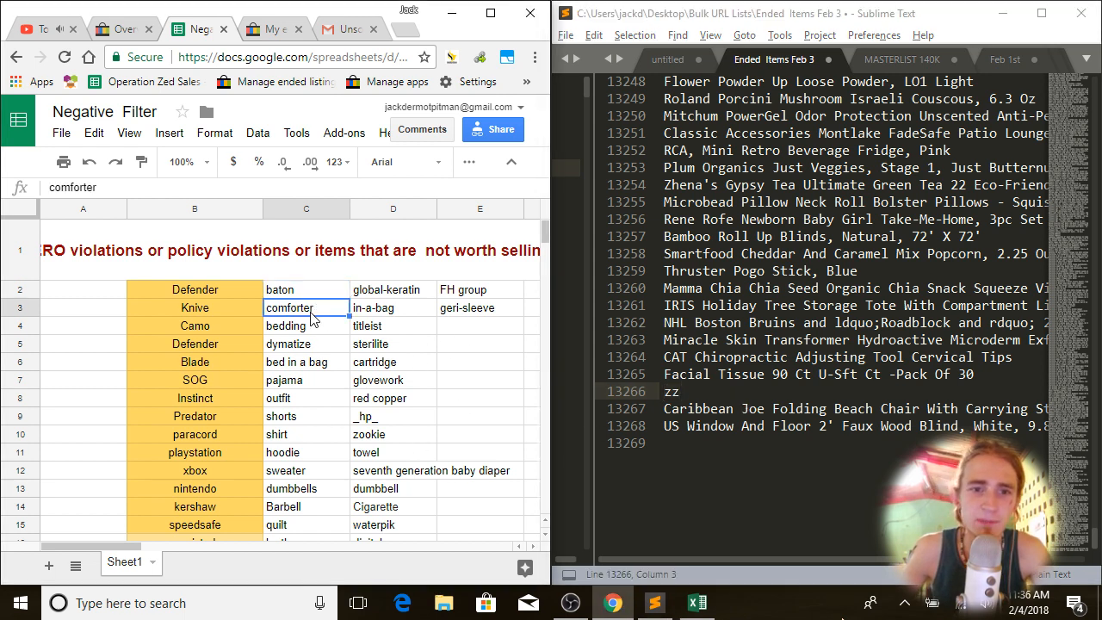
{"action": "left_click", "coordinate": [744, 430]}
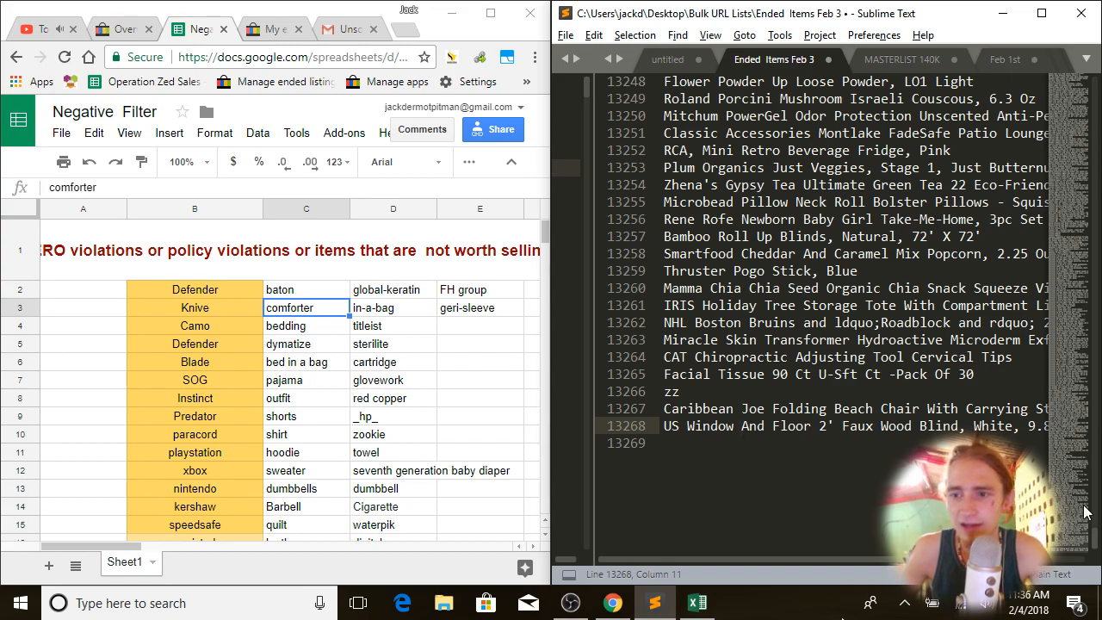
Step: Go back to the start of Ended Items Feb 3, examine the first titles and highlight the brand name "Swiffer"
{"action": "left_click_drag", "start_coordinate": [1084, 512], "coordinate": [1082, 76]}
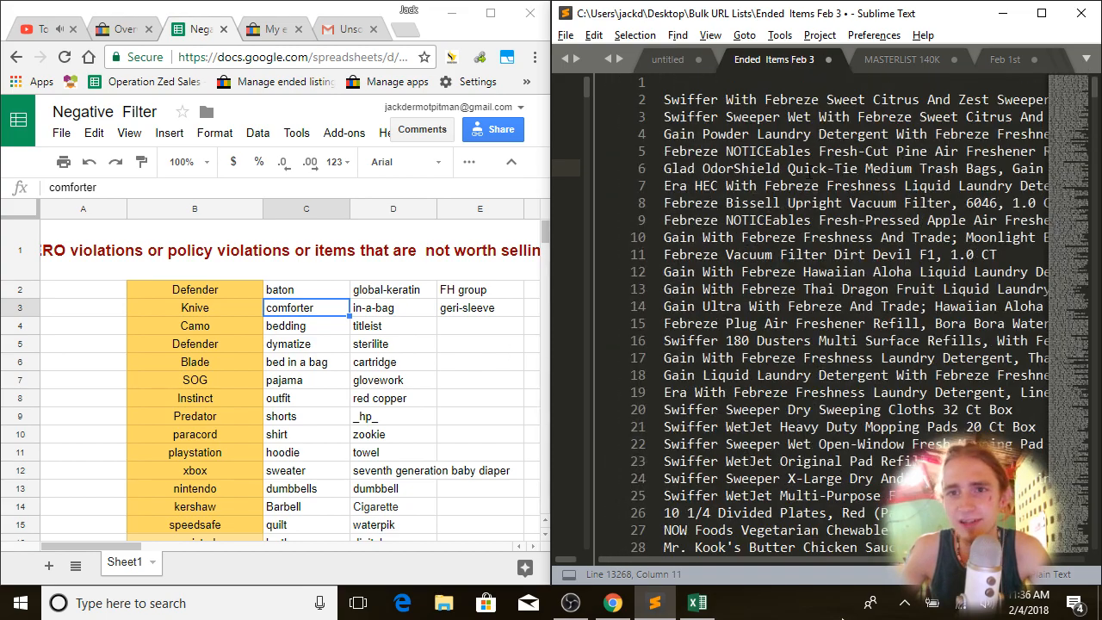
{"action": "left_click", "coordinate": [809, 168]}
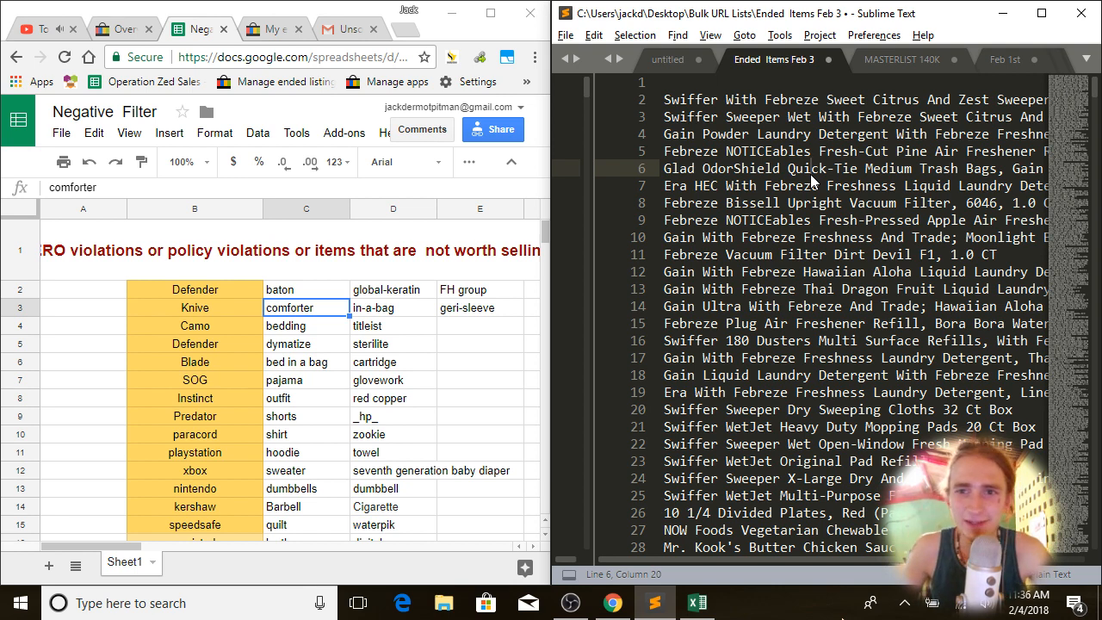
{"action": "left_click", "coordinate": [860, 167]}
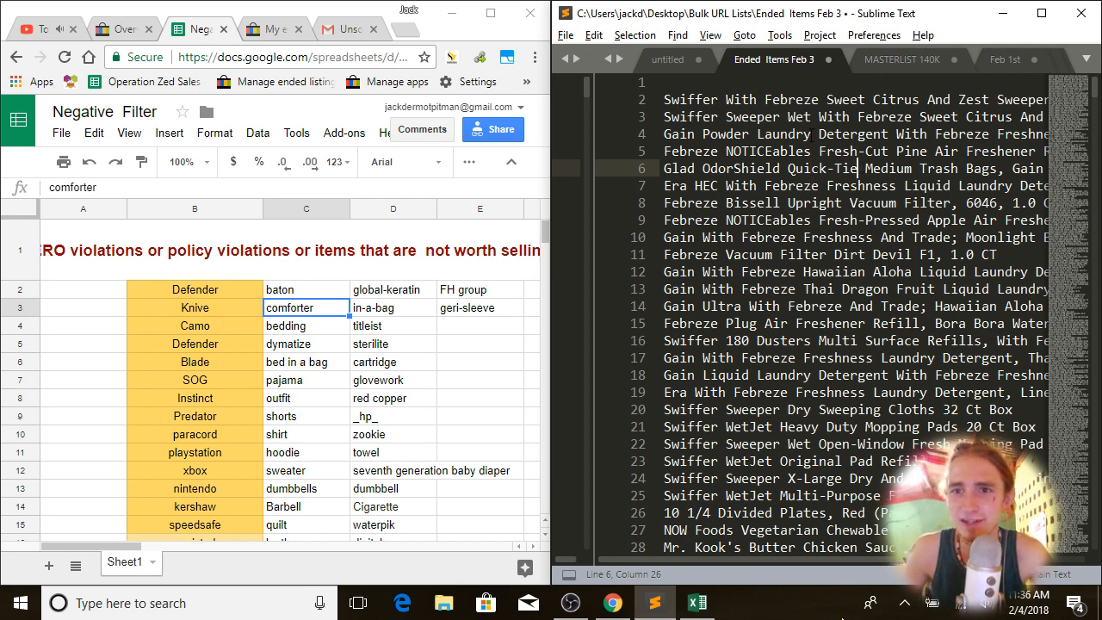
{"action": "left_click", "coordinate": [896, 202]}
{"action": "left_click", "coordinate": [957, 271]}
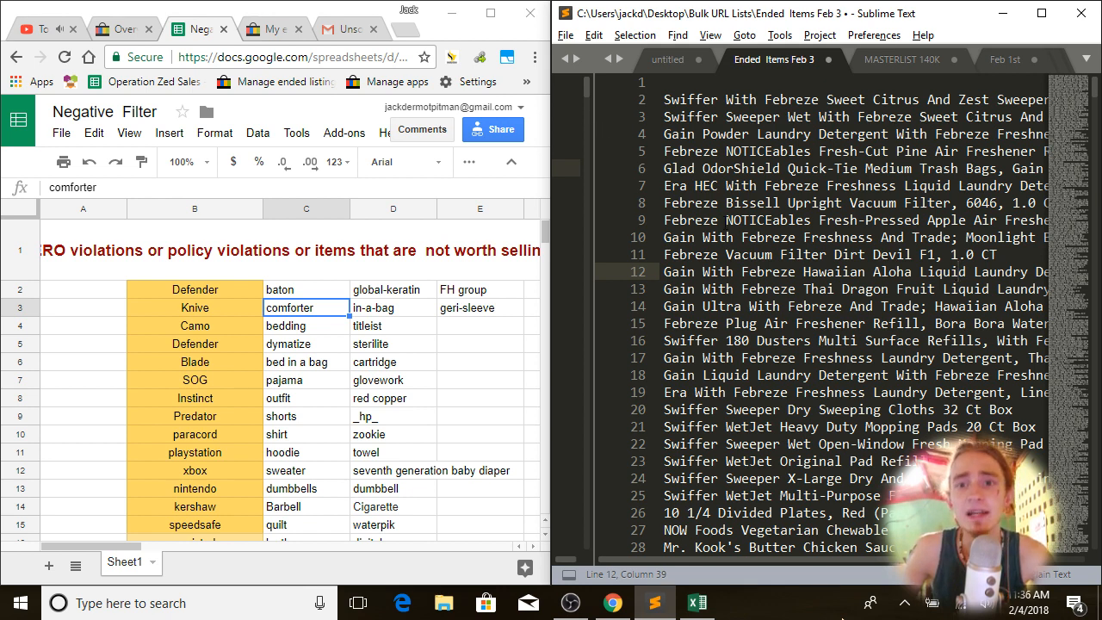
{"action": "left_click", "coordinate": [851, 117]}
{"action": "double_click", "coordinate": [697, 101]}
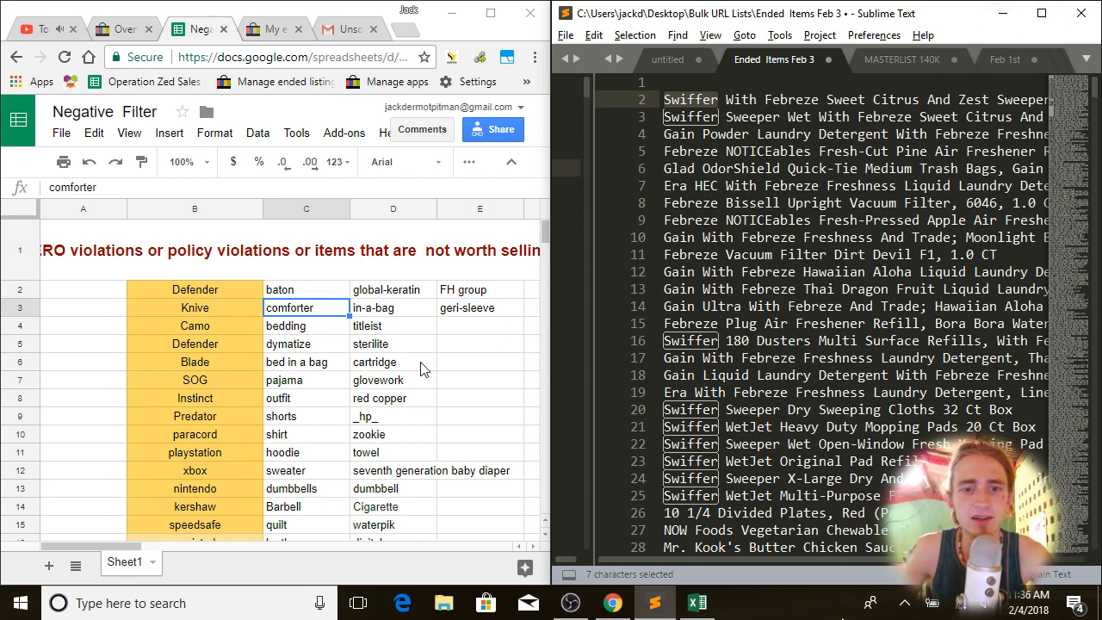
Step: Maximize the Ended Items Feb 3 window and sort all of its title lines alphabetically
{"action": "left_click", "coordinate": [1040, 13]}
{"action": "left_click", "coordinate": [341, 146]}
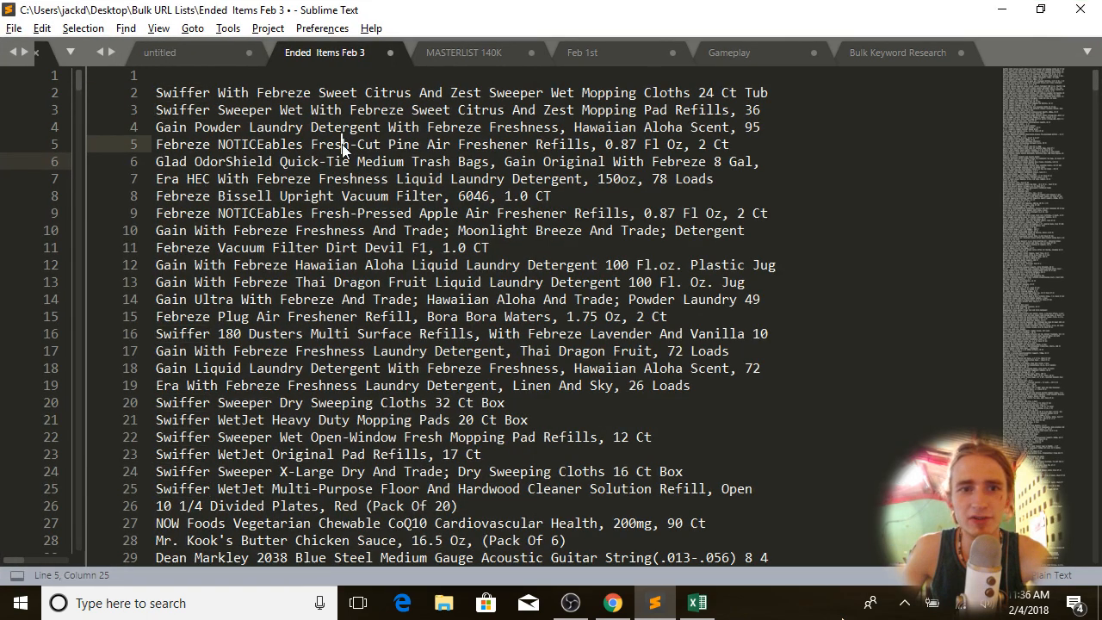
{"action": "key", "text": "ctrl+a"}
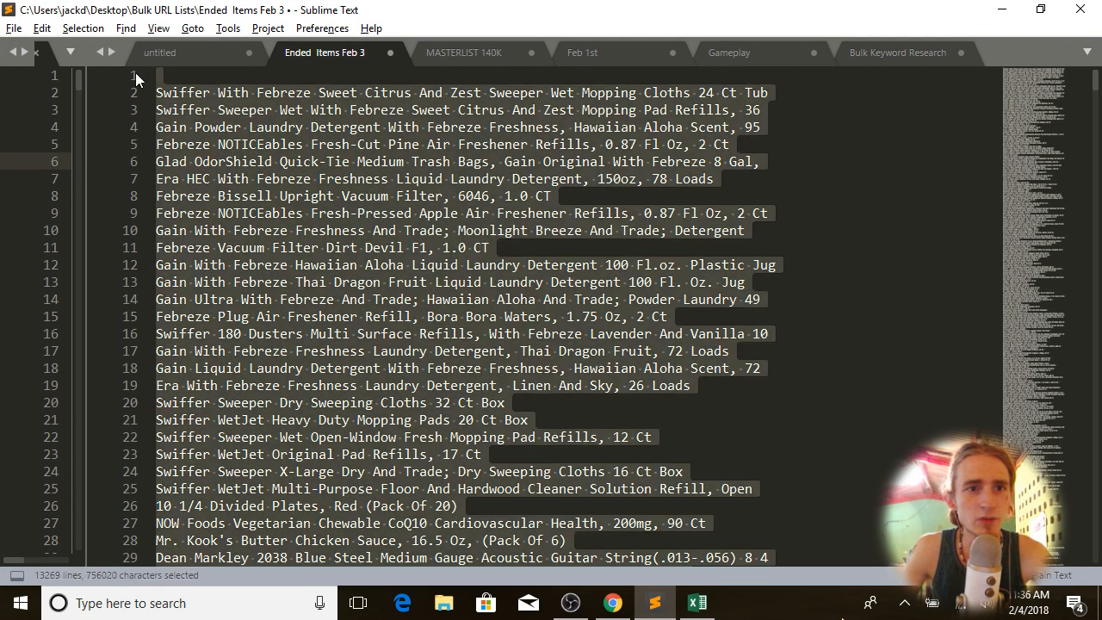
{"action": "left_click", "coordinate": [148, 30]}
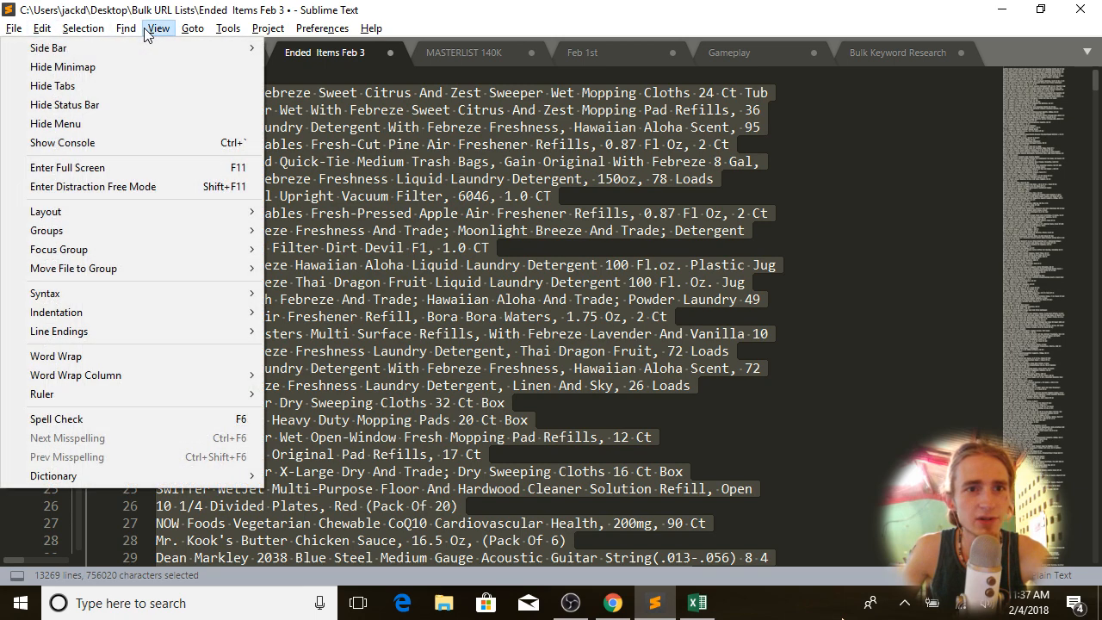
{"action": "mouse_move", "coordinate": [51, 31]}
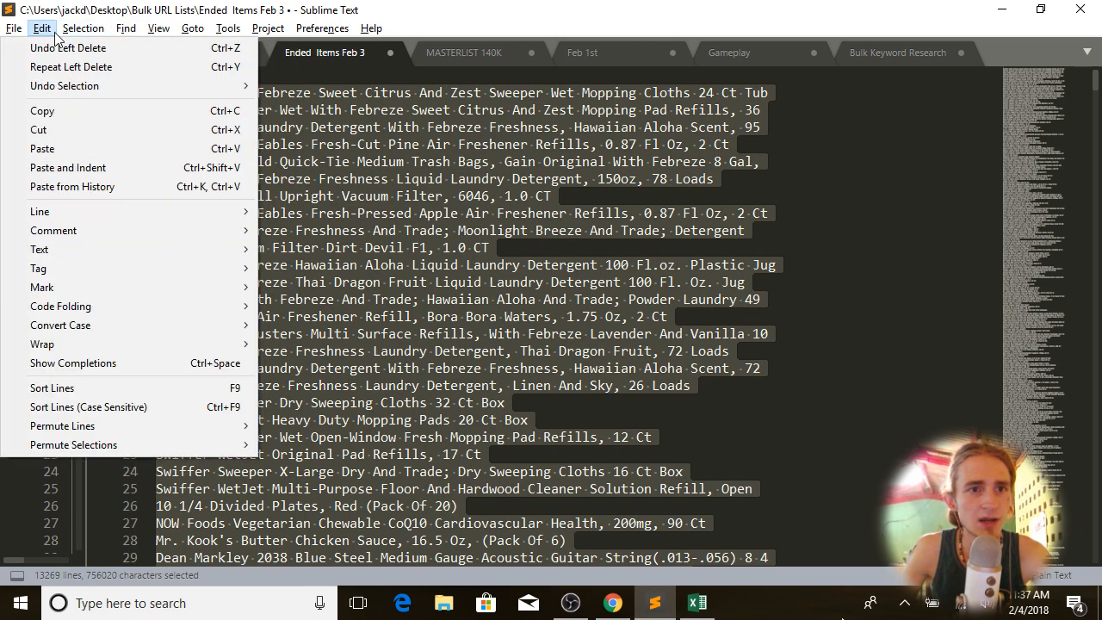
{"action": "left_click", "coordinate": [138, 389]}
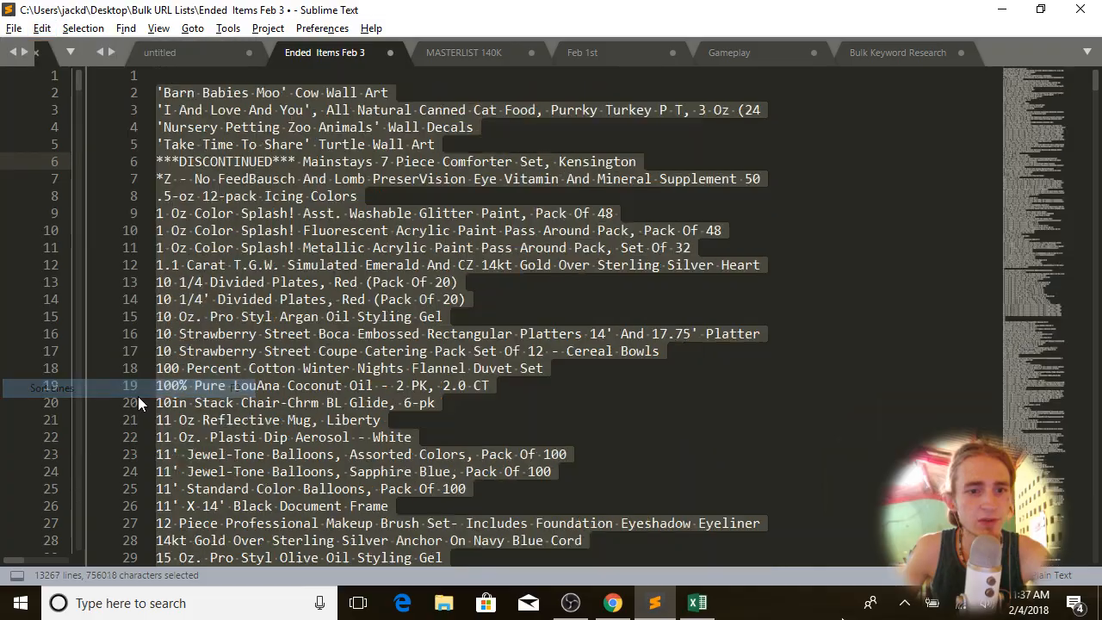
{"action": "left_click", "coordinate": [407, 299]}
Step: Skim the sorted titles down to about line 256 and highlight the brand name "ALEKO"
{"action": "scroll", "coordinate": [341, 312], "scroll_direction": "down", "scroll_amount": 20}
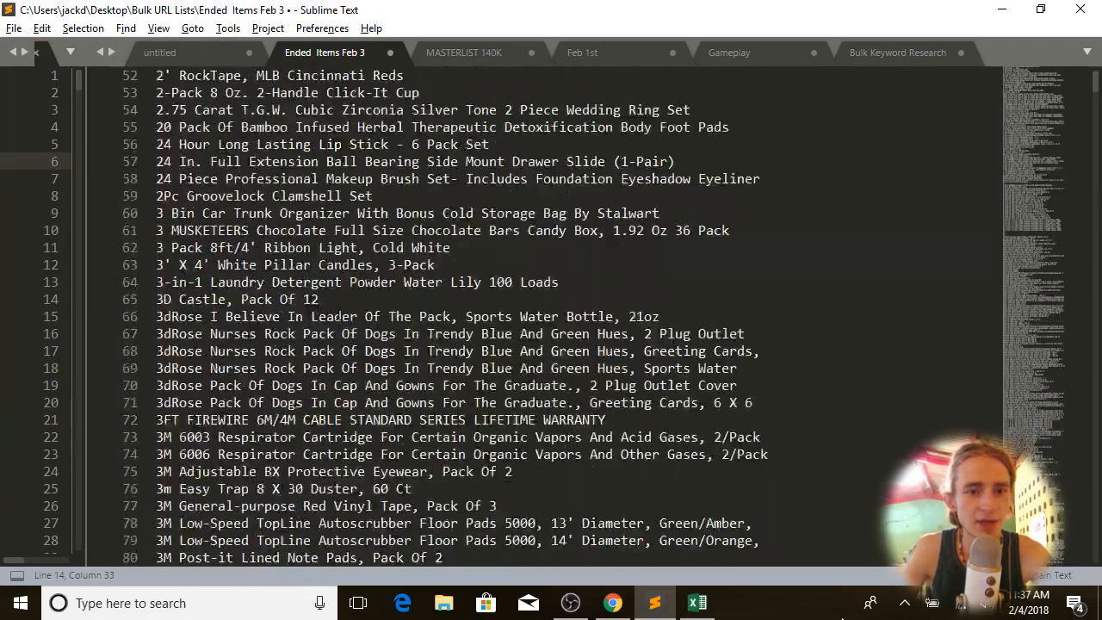
{"action": "scroll", "coordinate": [344, 313], "scroll_direction": "up", "scroll_amount": 17}
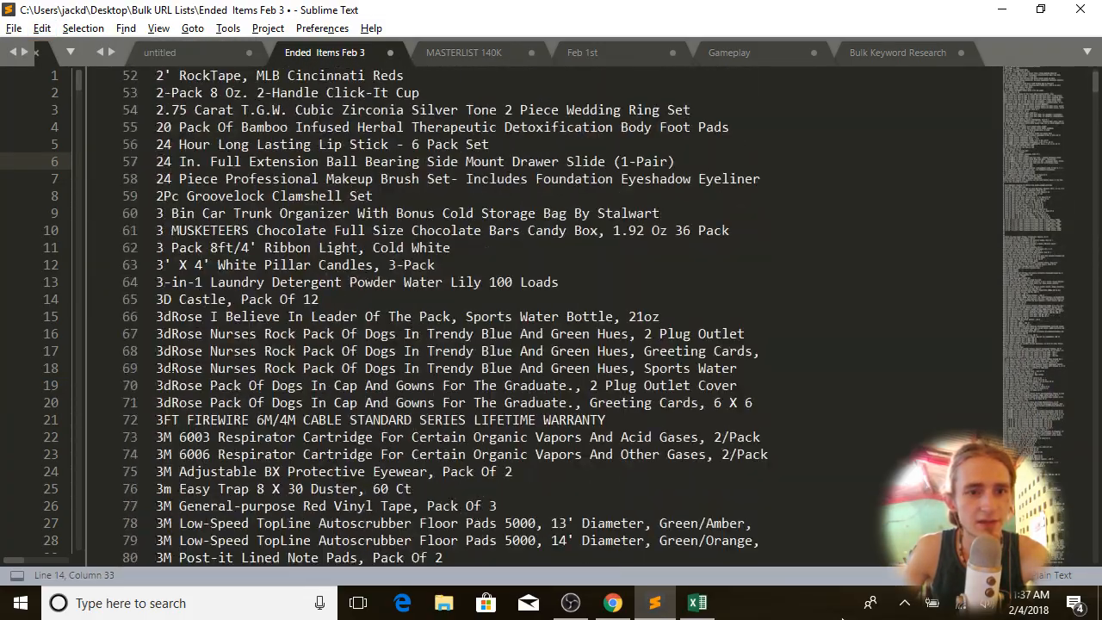
{"action": "scroll", "coordinate": [343, 313], "scroll_direction": "down", "scroll_amount": 7}
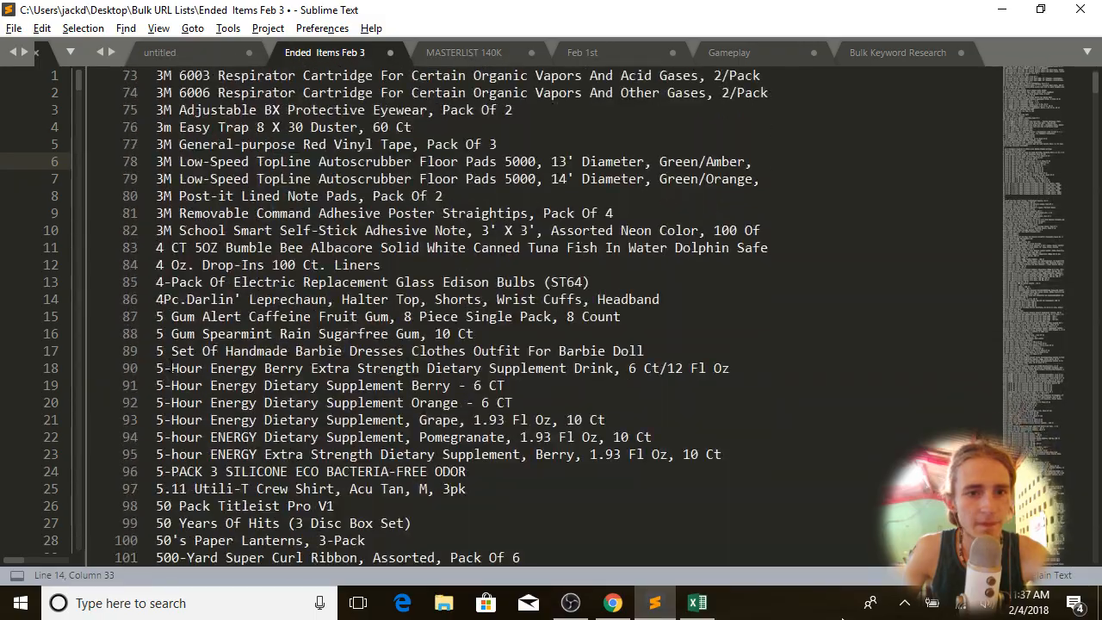
{"action": "scroll", "coordinate": [344, 312], "scroll_direction": "down", "scroll_amount": 20}
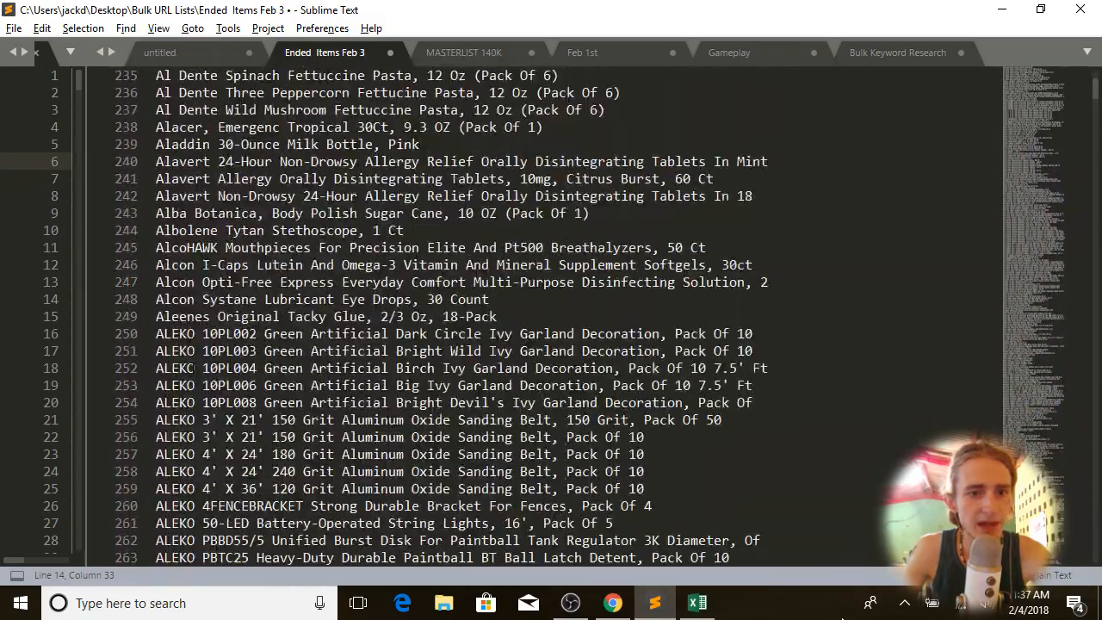
{"action": "scroll", "coordinate": [183, 264], "scroll_direction": "down", "scroll_amount": 6}
{"action": "scroll", "coordinate": [183, 264], "scroll_direction": "up", "scroll_amount": 5}
{"action": "left_click", "coordinate": [183, 265]}
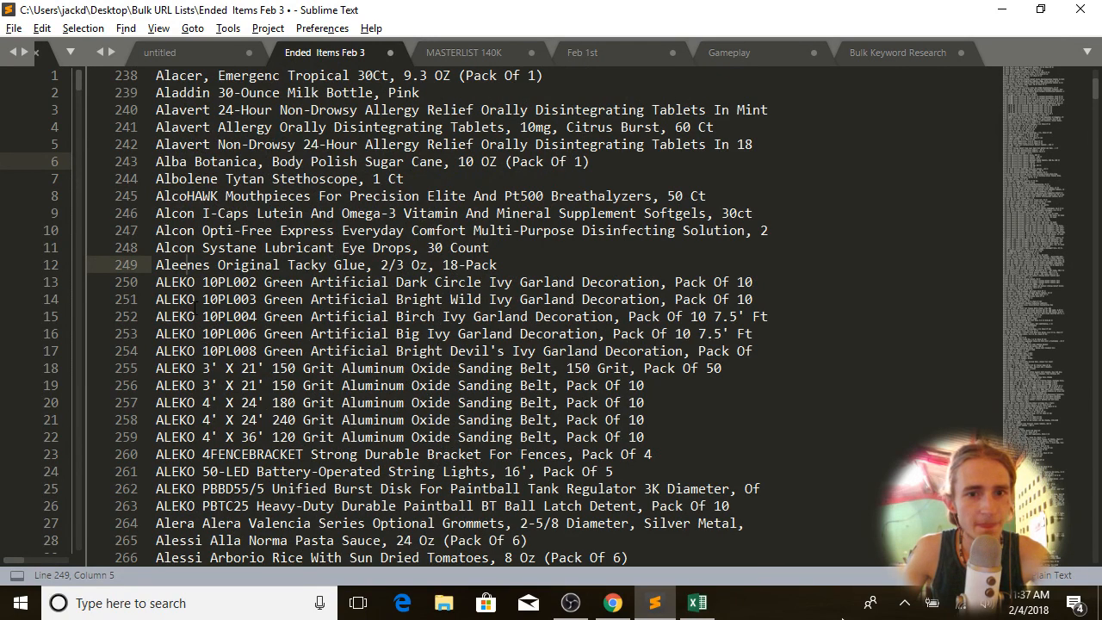
{"action": "scroll", "coordinate": [194, 303], "scroll_direction": "down", "scroll_amount": 2}
{"action": "left_click", "coordinate": [179, 299]}
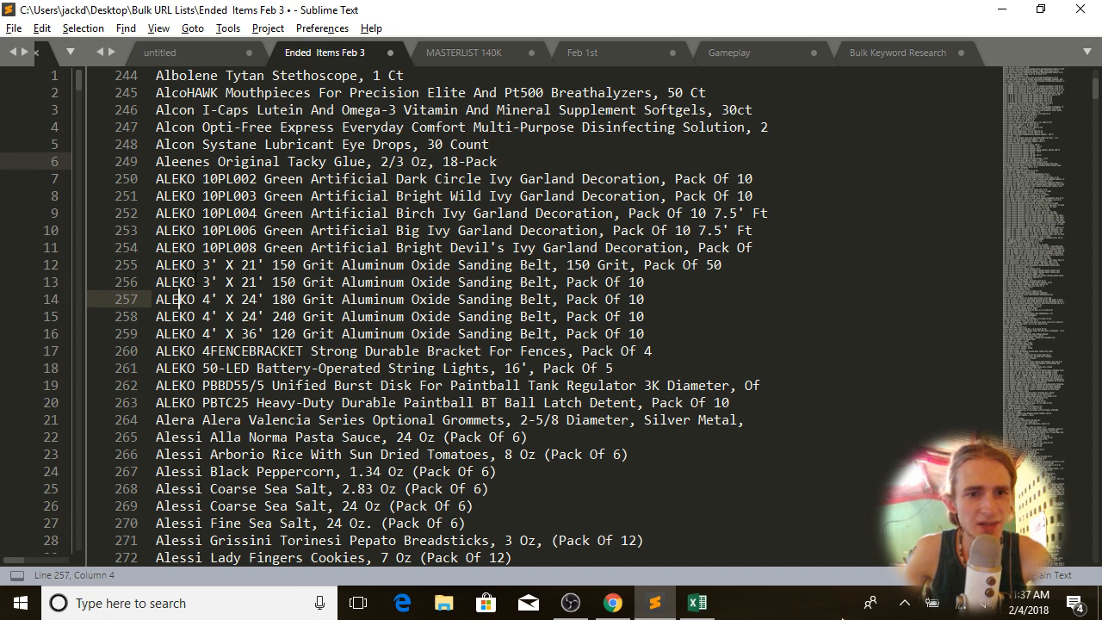
{"action": "double_click", "coordinate": [193, 282]}
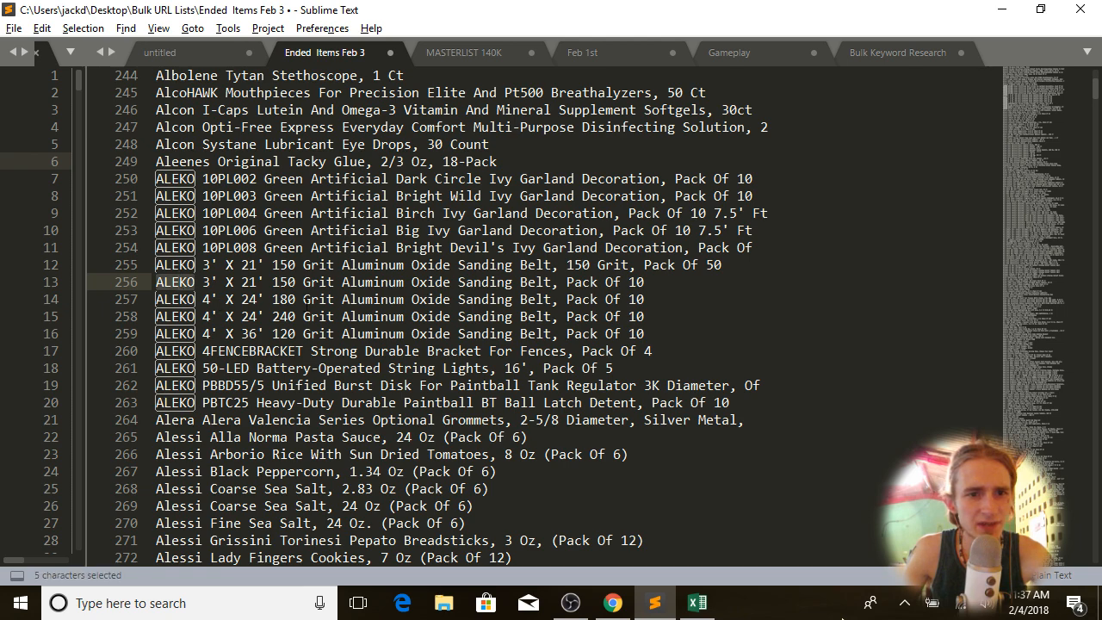
Step: Put the text file back beside the browser and search the Negative Filter sheet for "aleko"
{"action": "key", "text": "super+Right"}
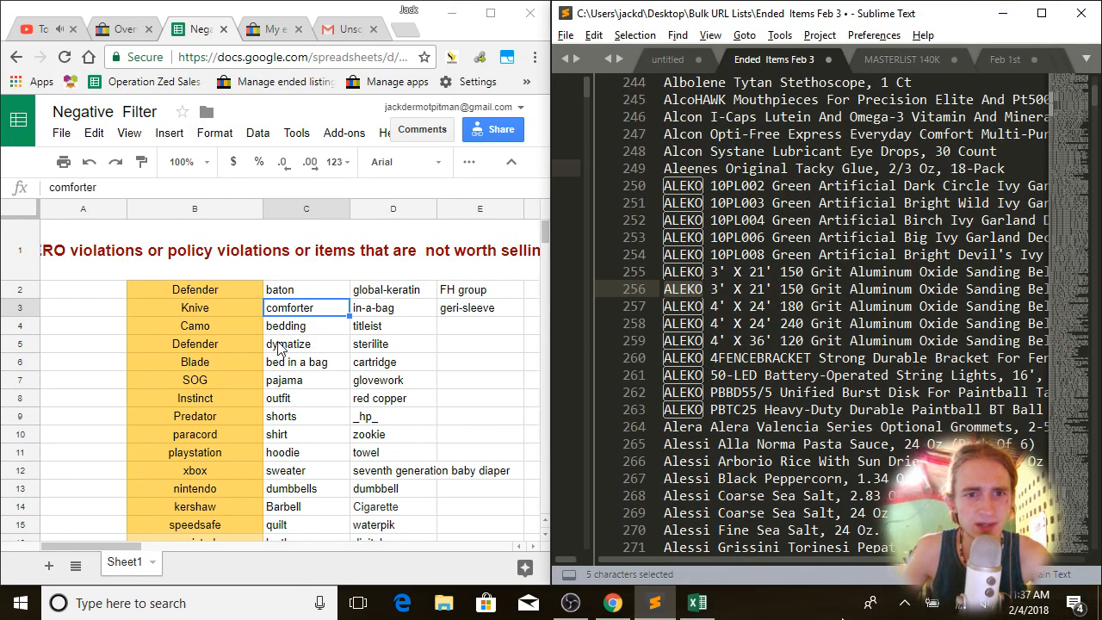
{"action": "left_click", "coordinate": [279, 346]}
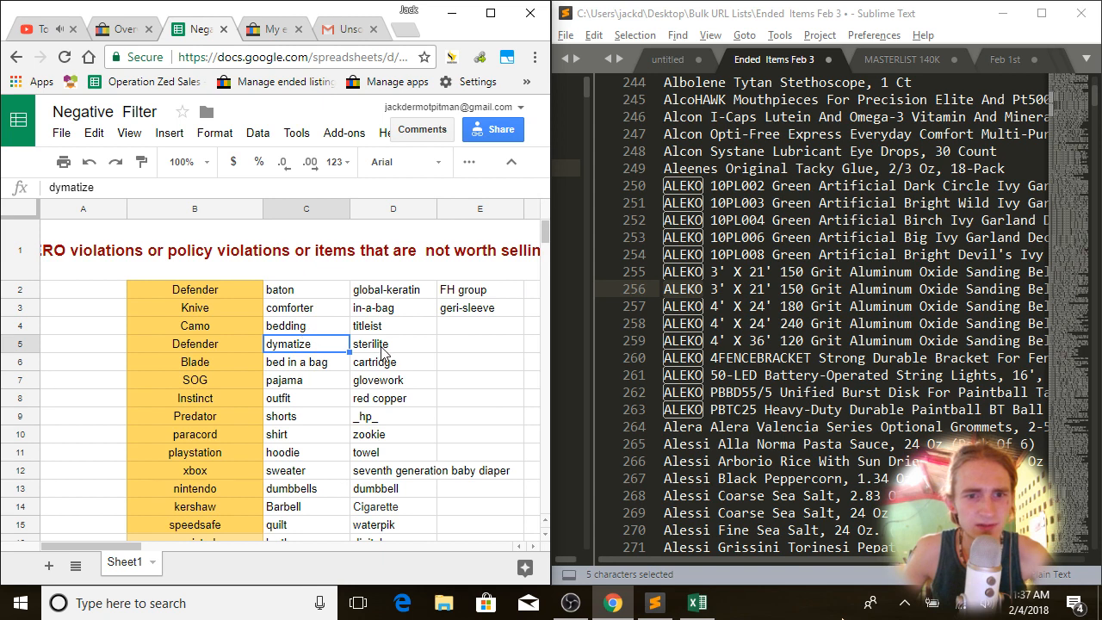
{"action": "key", "text": "ctrl+f"}
{"action": "type", "text": "alek"}
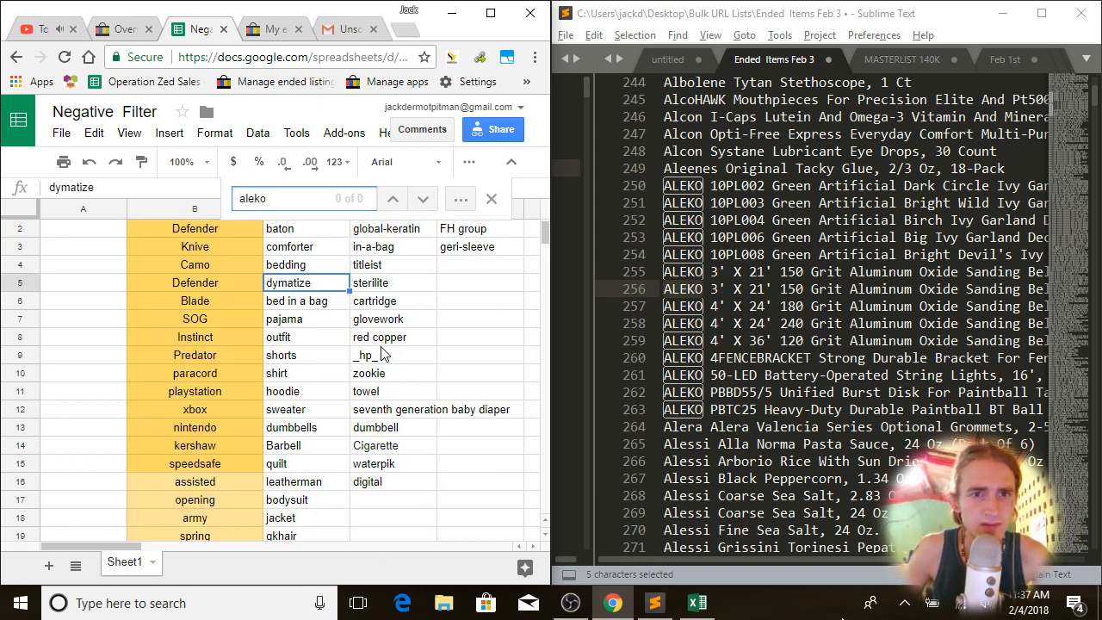
{"action": "type", "text": "o"}
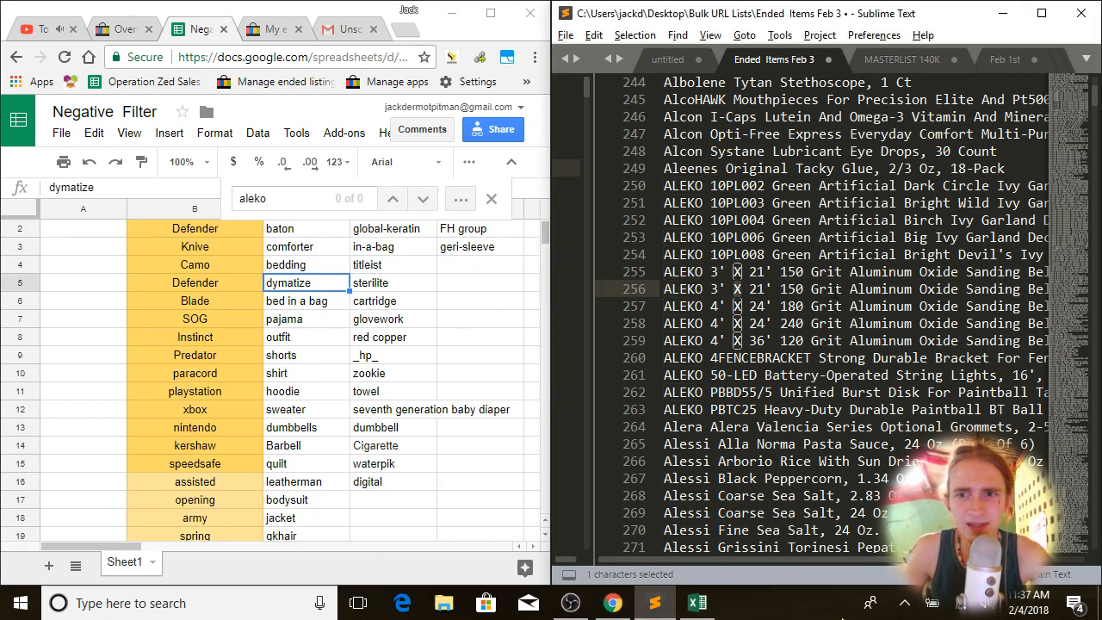
Step: Examine the Alessi and Aleve titles below the ALEKO lines and return to the start of Ended Items Feb 3
{"action": "left_click", "coordinate": [834, 289]}
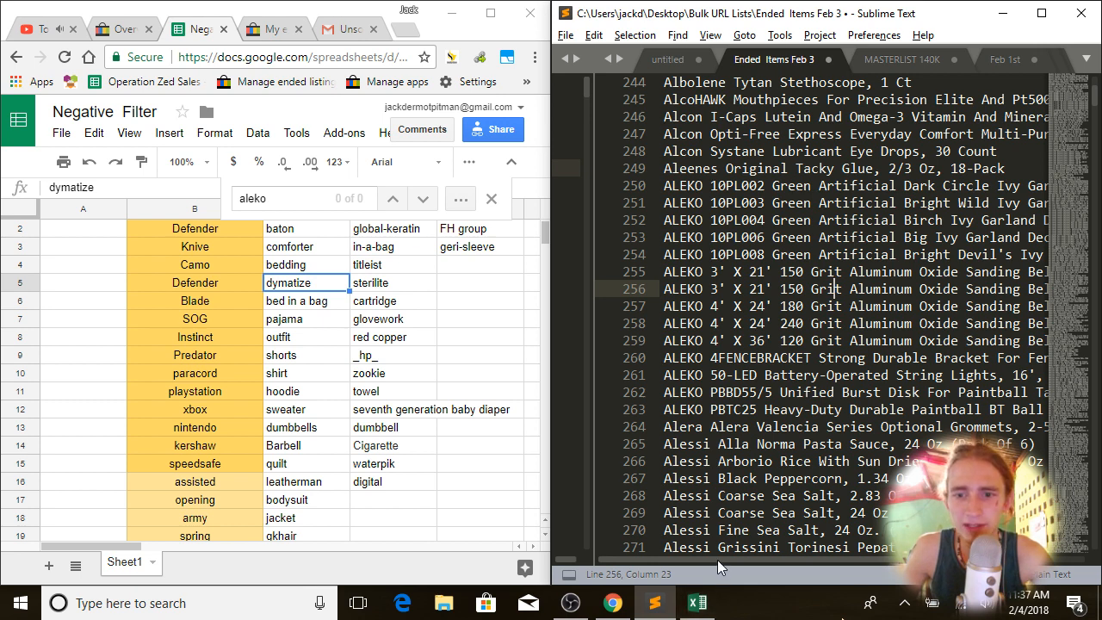
{"action": "left_click_drag", "start_coordinate": [717, 559], "coordinate": [699, 598]}
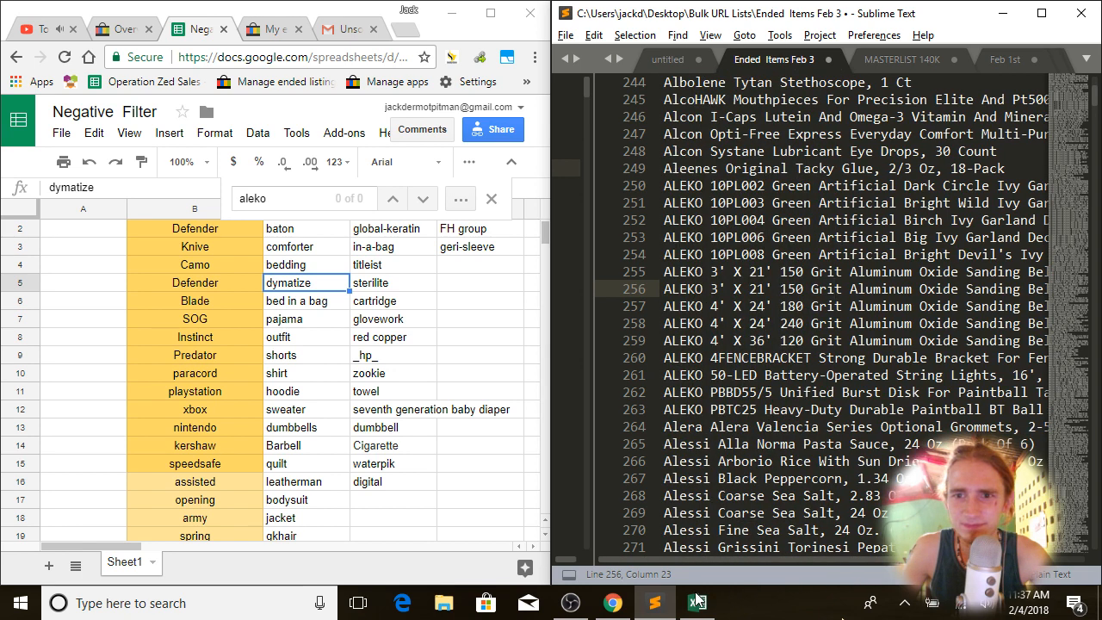
{"action": "scroll", "coordinate": [771, 449], "scroll_direction": "down", "scroll_amount": 2}
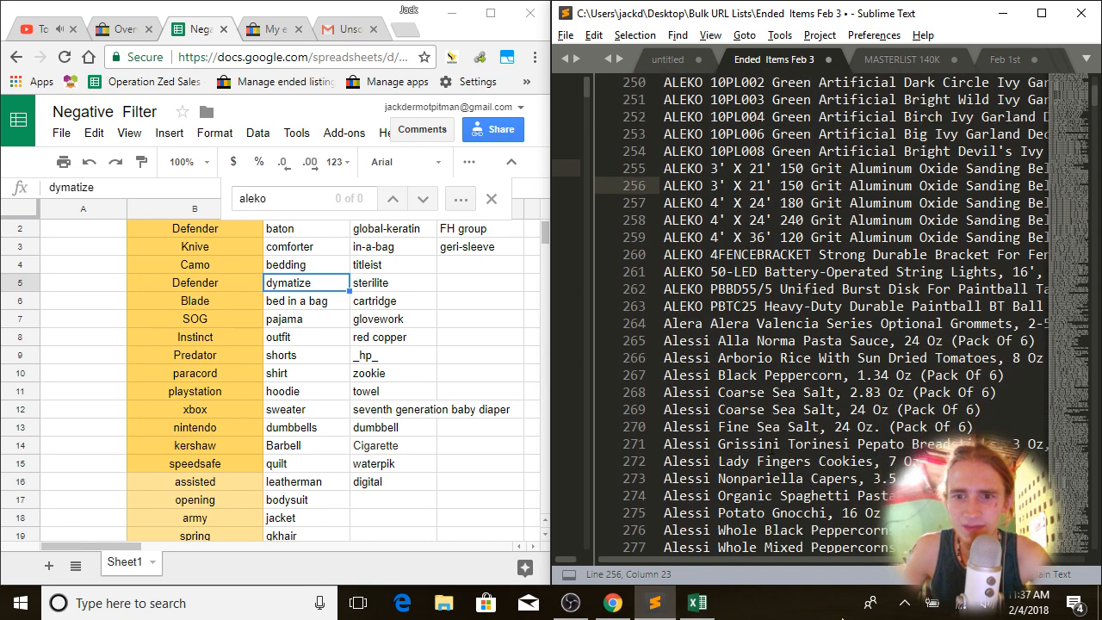
{"action": "scroll", "coordinate": [772, 446], "scroll_direction": "down", "scroll_amount": 1}
{"action": "scroll", "coordinate": [771, 445], "scroll_direction": "down", "scroll_amount": 3}
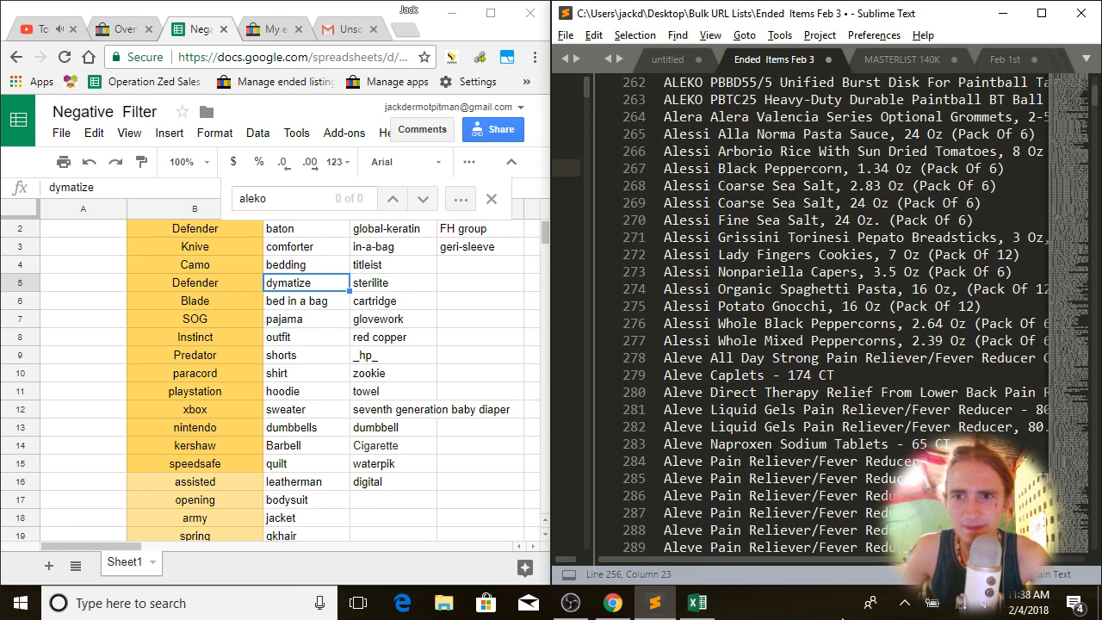
{"action": "scroll", "coordinate": [772, 444], "scroll_direction": "up", "scroll_amount": 1}
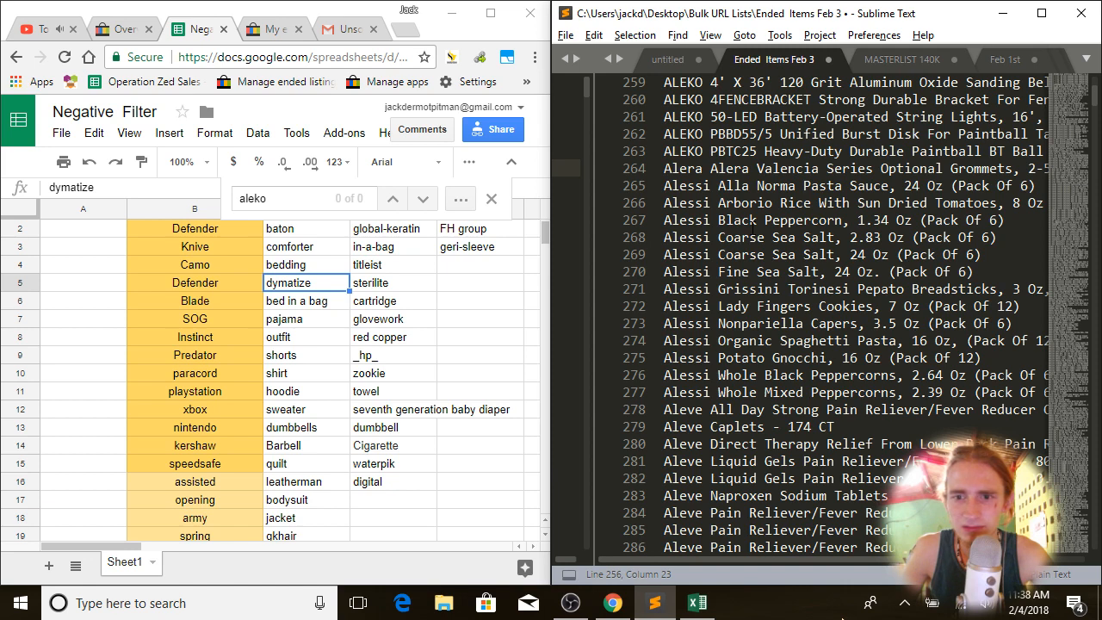
{"action": "scroll", "coordinate": [752, 226], "scroll_direction": "up", "scroll_amount": 20}
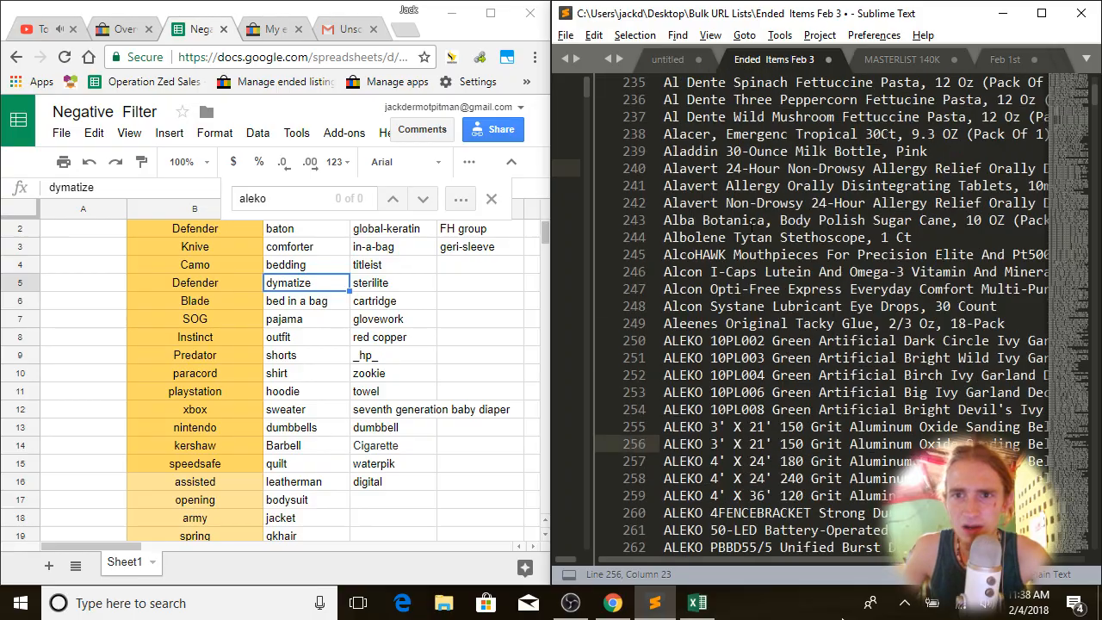
{"action": "scroll", "coordinate": [751, 223], "scroll_direction": "up", "scroll_amount": 20}
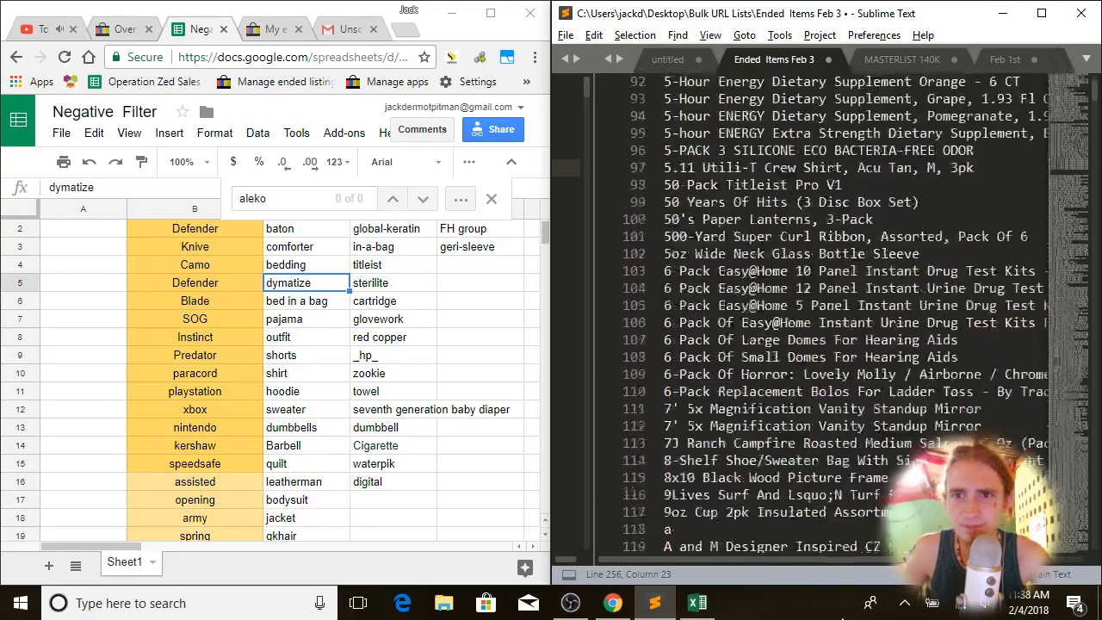
{"action": "scroll", "coordinate": [751, 224], "scroll_direction": "up", "scroll_amount": 3}
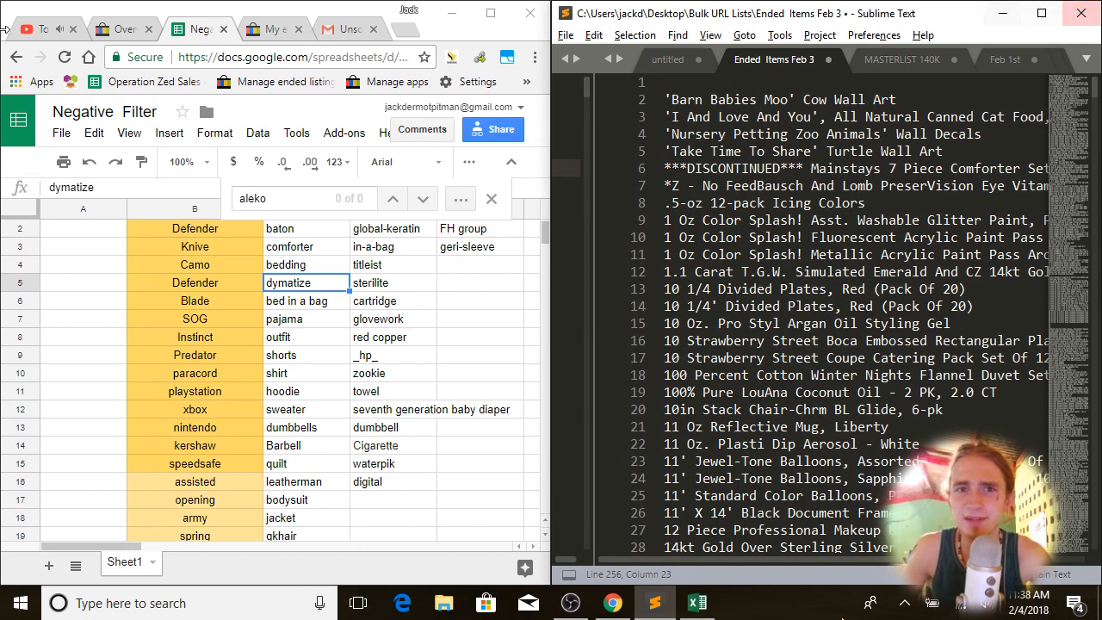
Step: Switch to the eBay File Exchange page and start a new download request for Unsold listings
{"action": "left_click", "coordinate": [260, 26]}
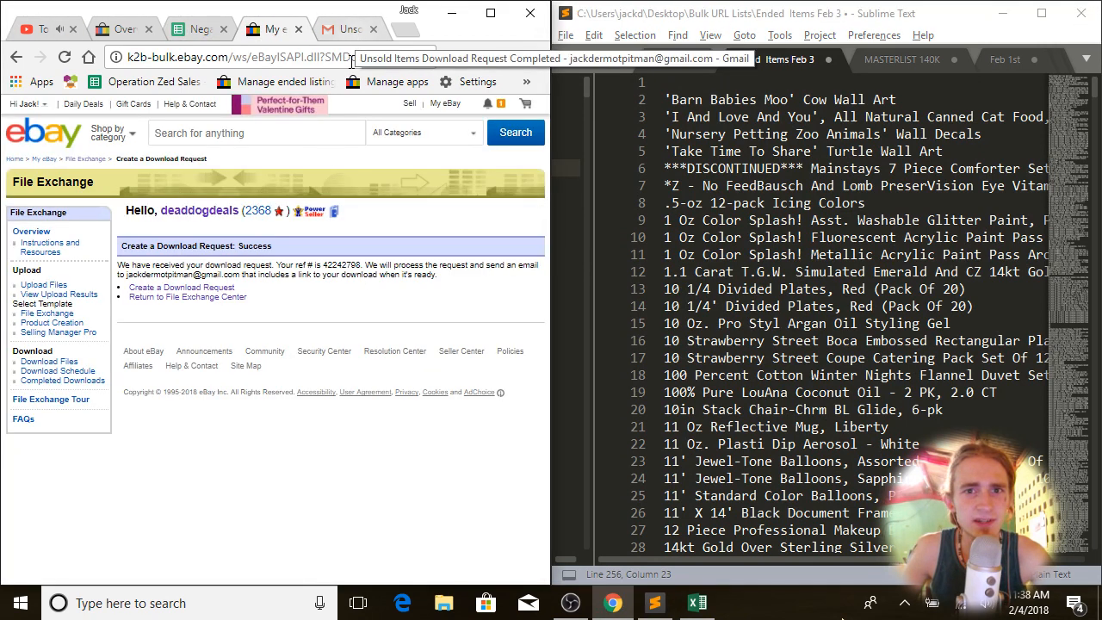
{"action": "left_click", "coordinate": [812, 224]}
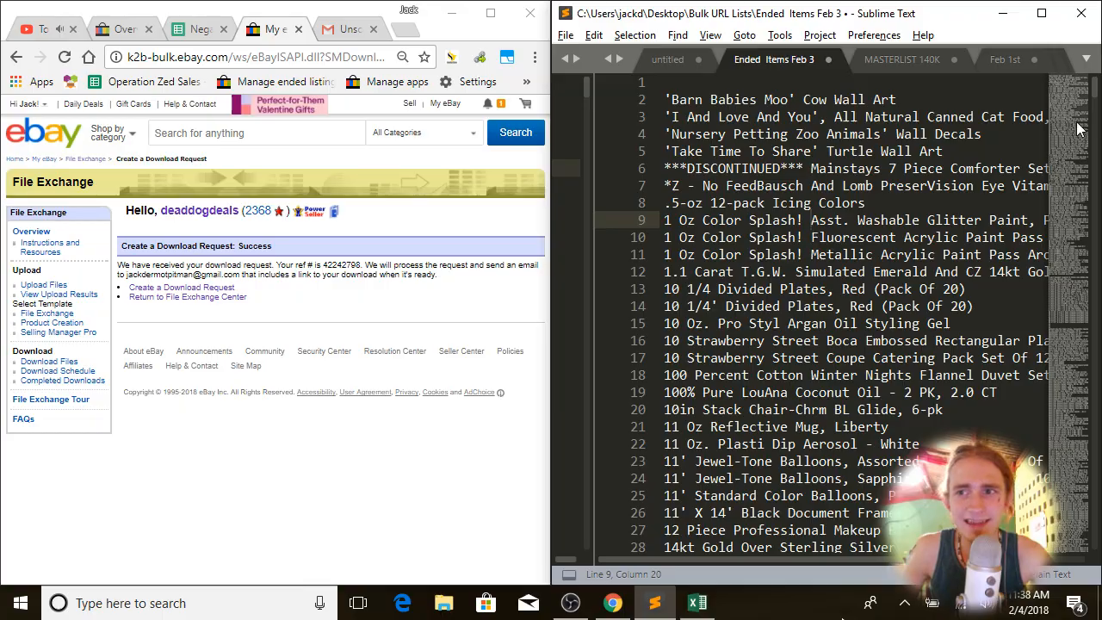
{"action": "left_click_drag", "start_coordinate": [1078, 121], "coordinate": [1082, 95]}
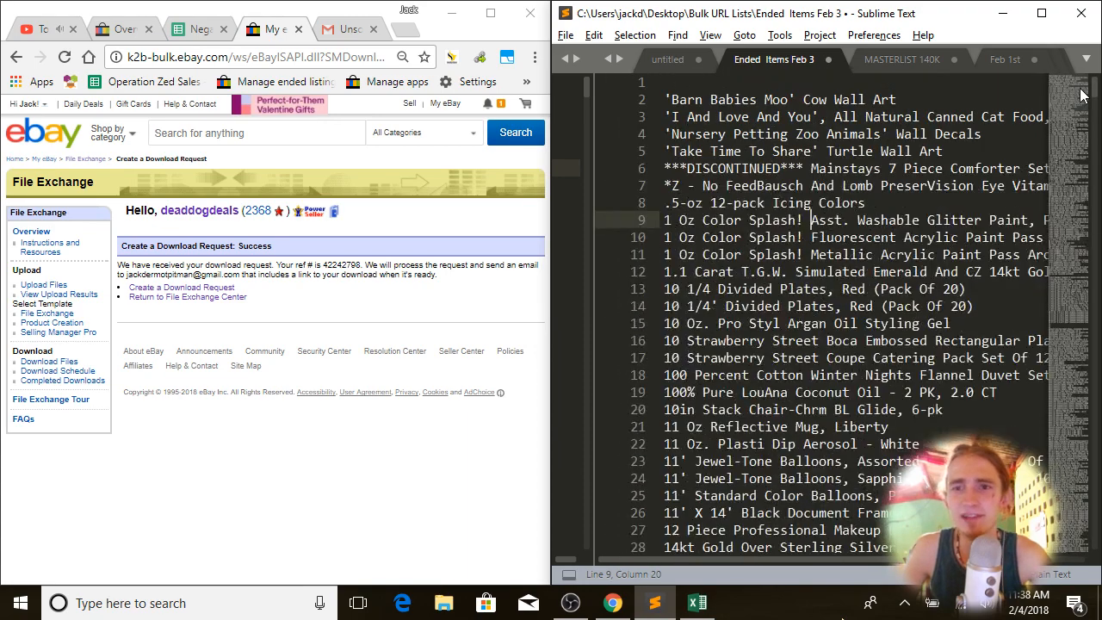
{"action": "left_click", "coordinate": [268, 263]}
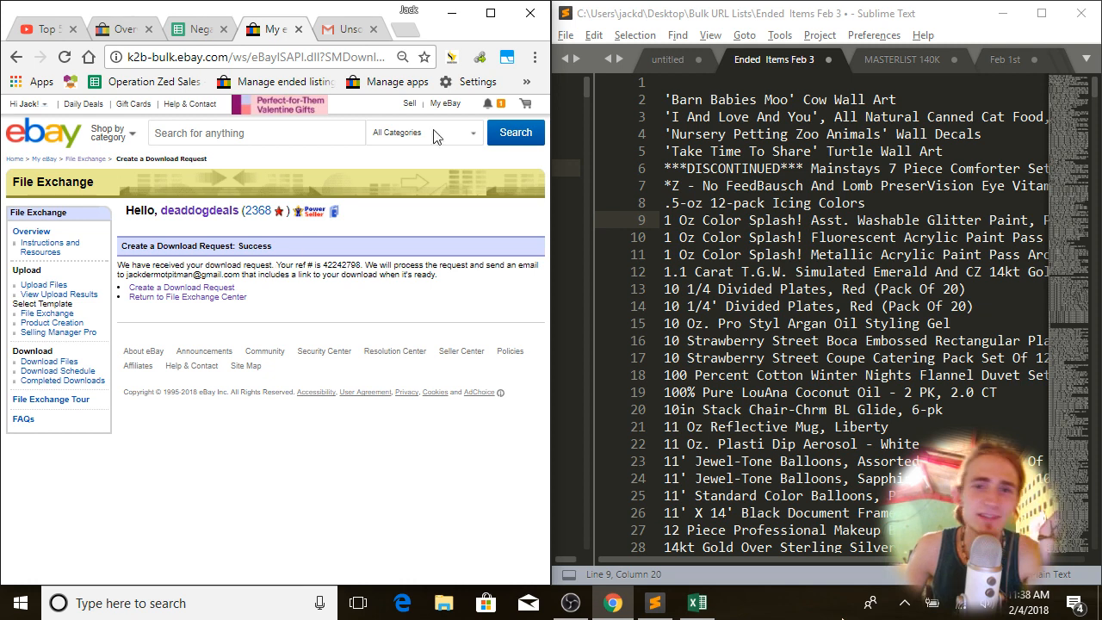
{"action": "left_click", "coordinate": [225, 288]}
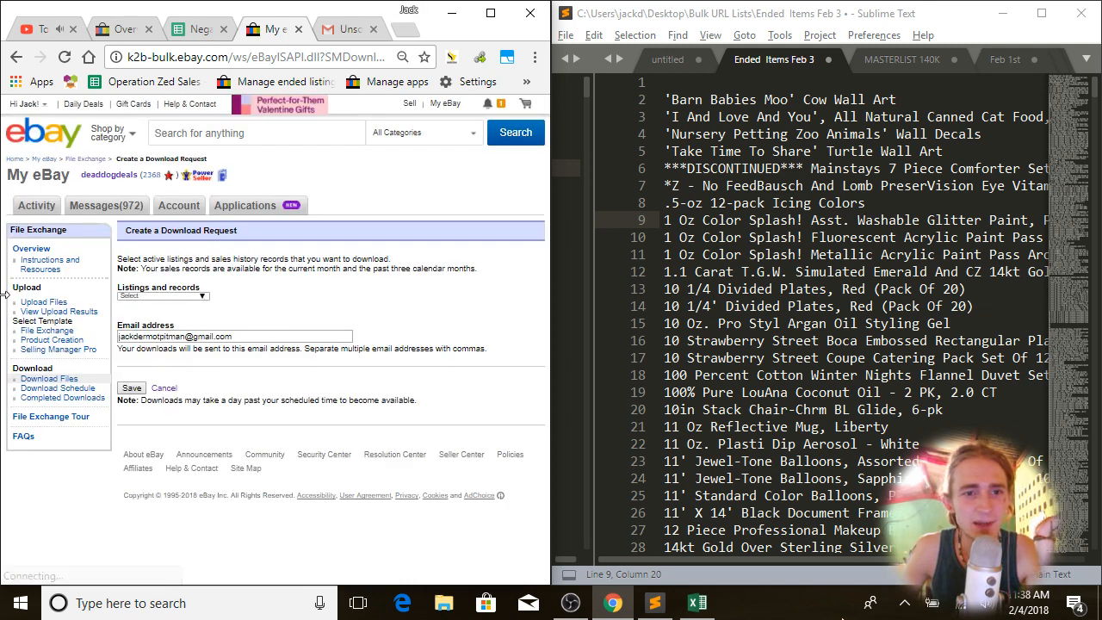
{"action": "left_click", "coordinate": [168, 297]}
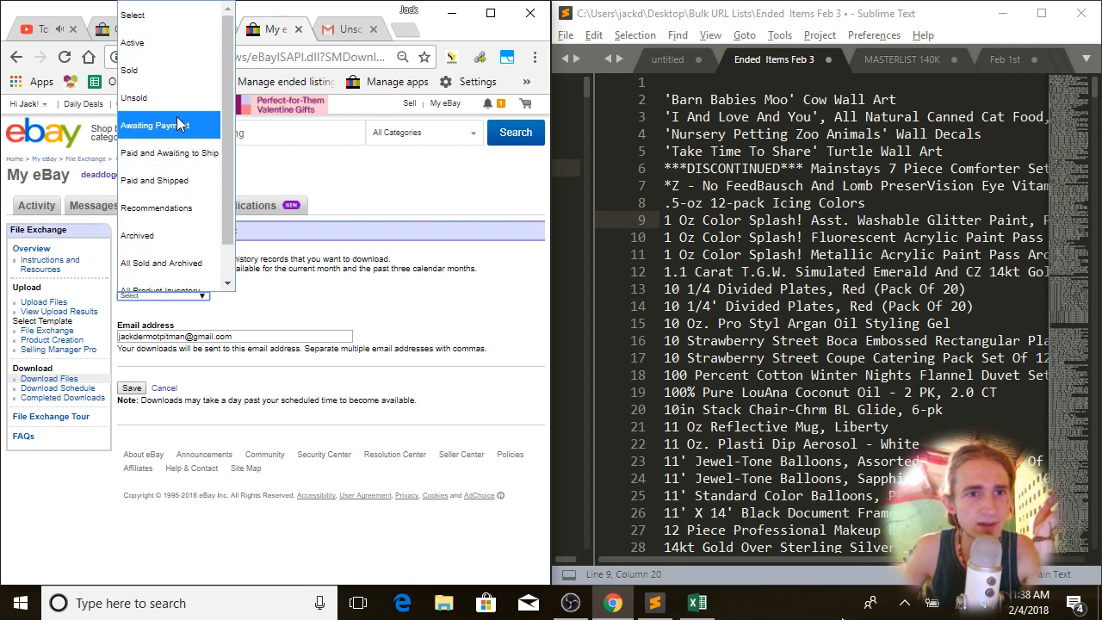
{"action": "left_click", "coordinate": [150, 97]}
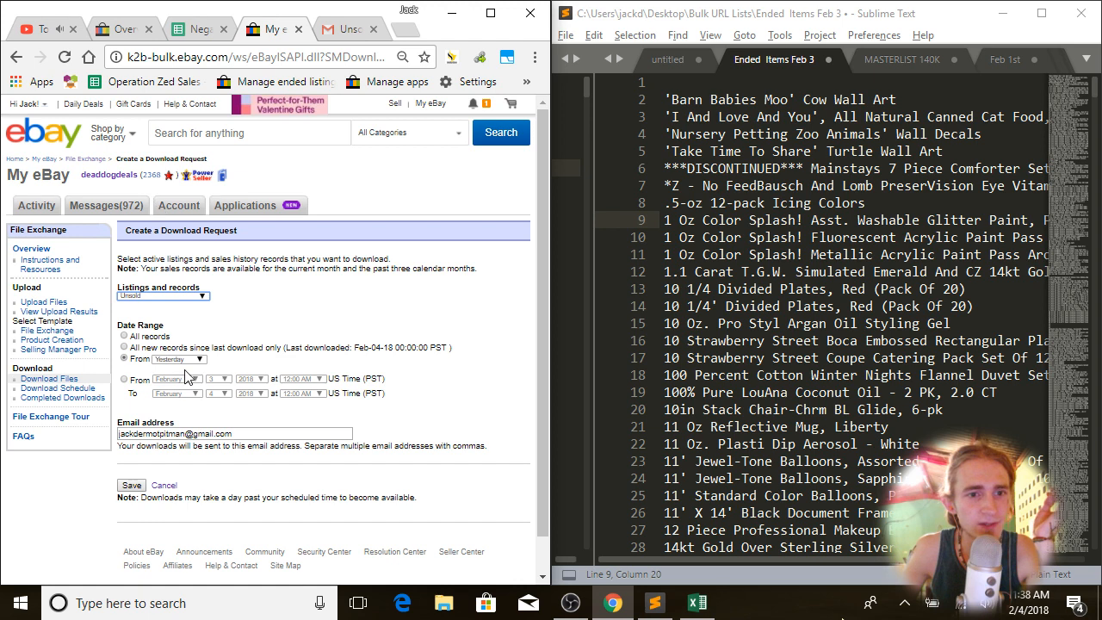
Step: Set a custom date range starting January 17, 2018 for the Unsold listings download and submit the request
{"action": "left_click", "coordinate": [121, 381]}
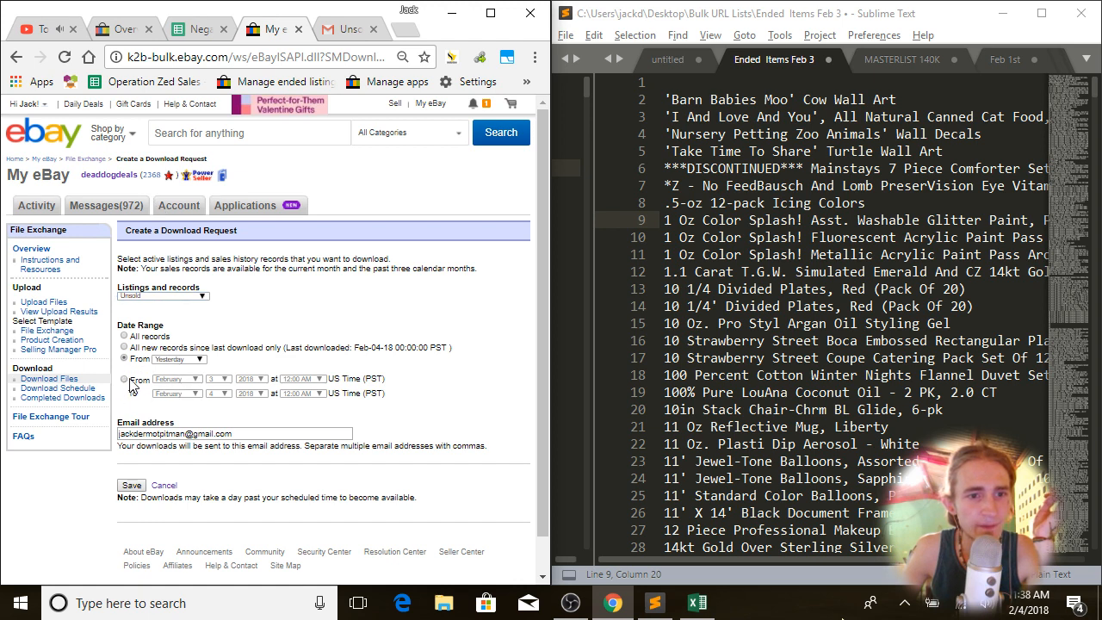
{"action": "left_click", "coordinate": [130, 380]}
{"action": "left_click", "coordinate": [175, 379]}
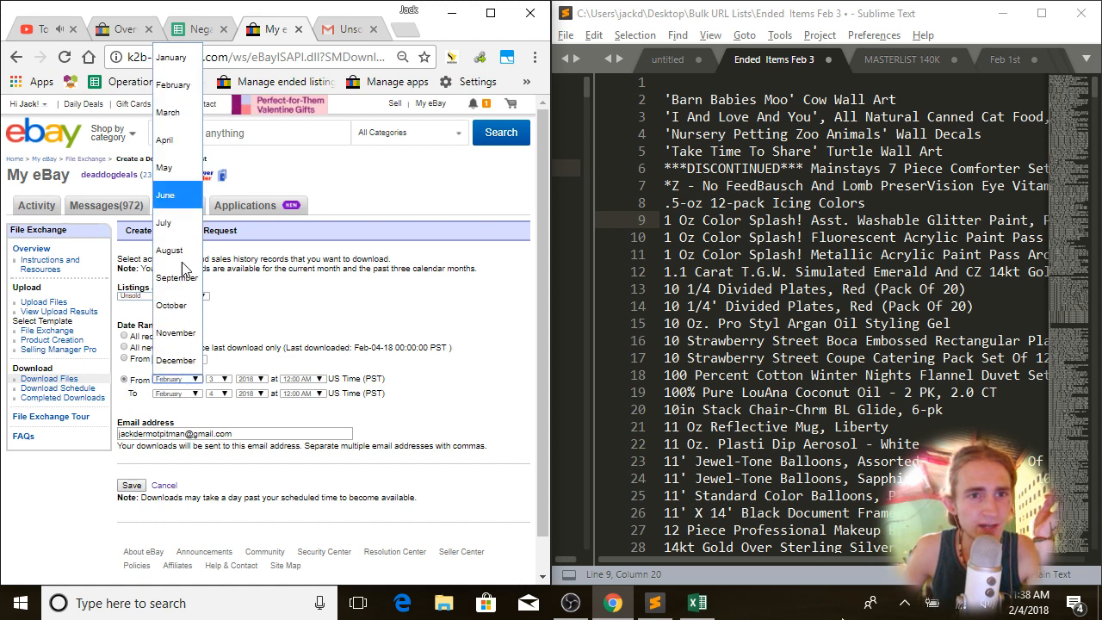
{"action": "left_click", "coordinate": [171, 56]}
{"action": "left_click", "coordinate": [223, 379]}
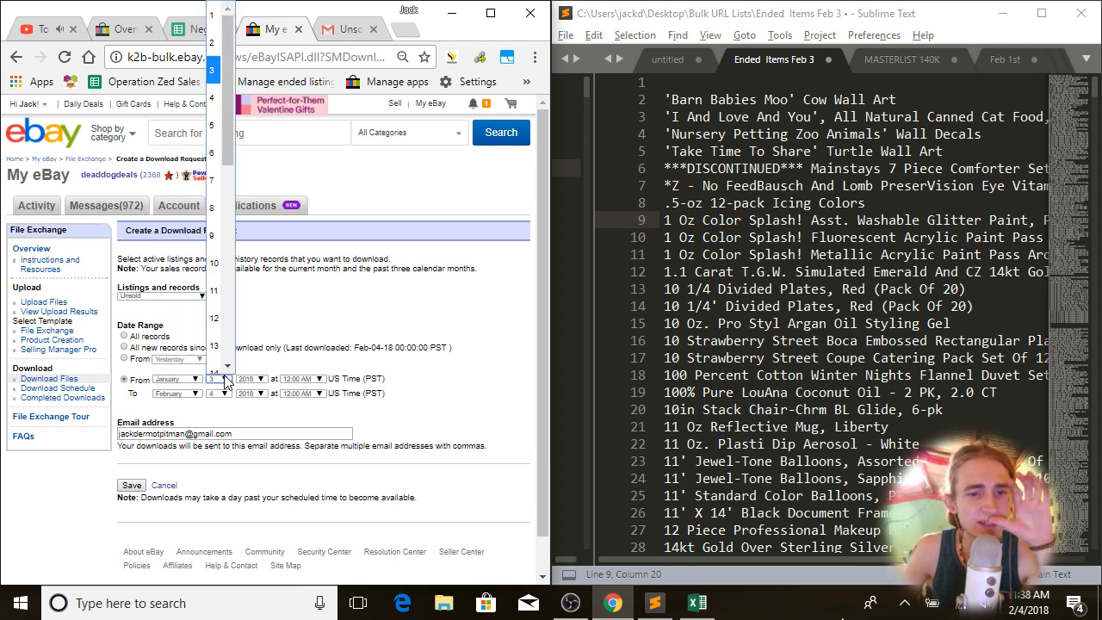
{"action": "scroll", "coordinate": [230, 370], "scroll_direction": "down", "scroll_amount": 2}
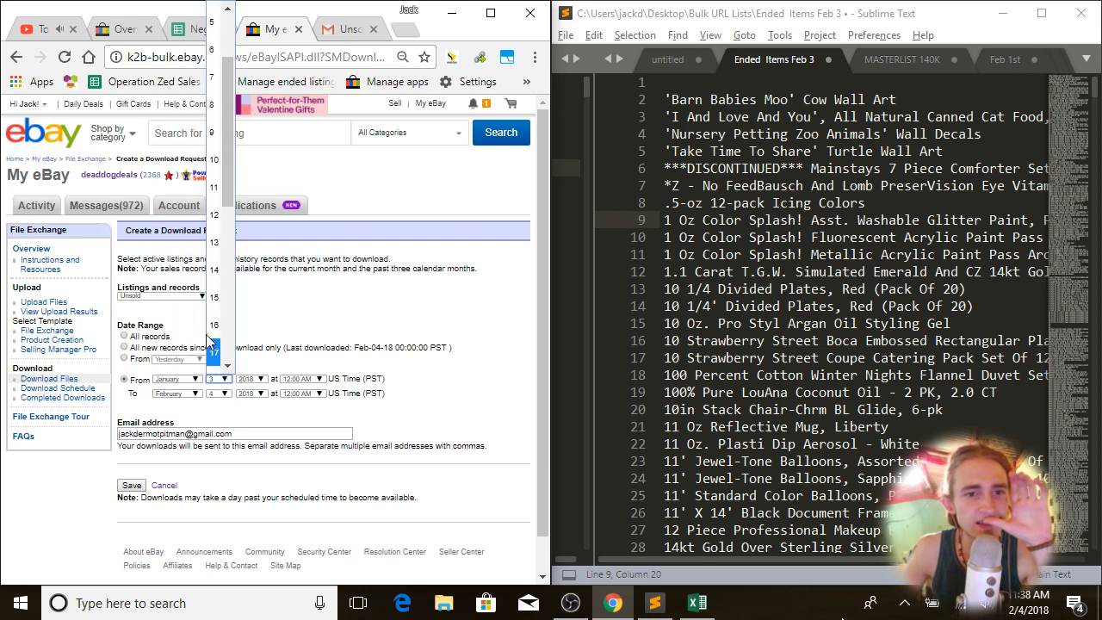
{"action": "left_click", "coordinate": [216, 365]}
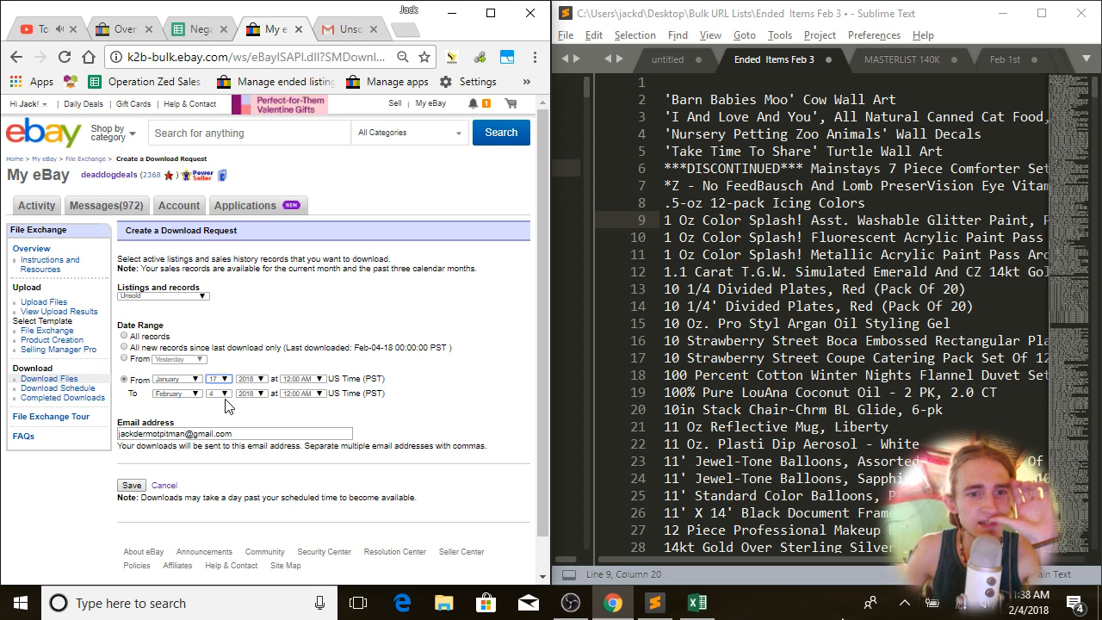
{"action": "left_click", "coordinate": [132, 485]}
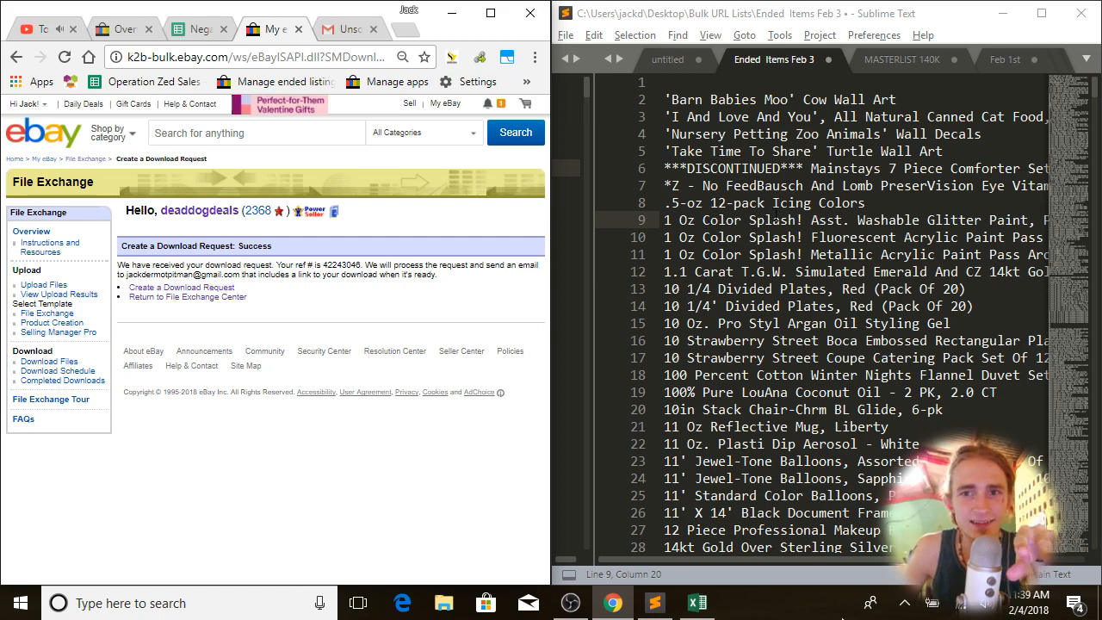
Step: Skim the Ended Items Feb 3 titles past line 150, return to the start and highlight "Lomb" in line 7
{"action": "left_click", "coordinate": [775, 214]}
{"action": "scroll", "coordinate": [1082, 316], "scroll_direction": "down", "scroll_amount": 20}
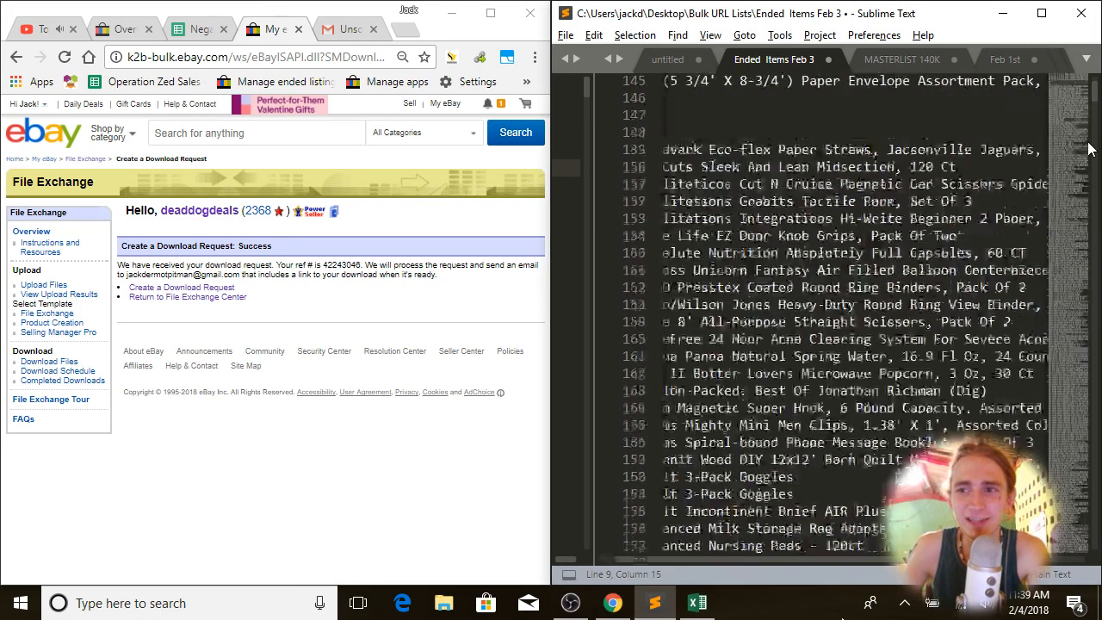
{"action": "scroll", "coordinate": [1089, 149], "scroll_direction": "down", "scroll_amount": 1}
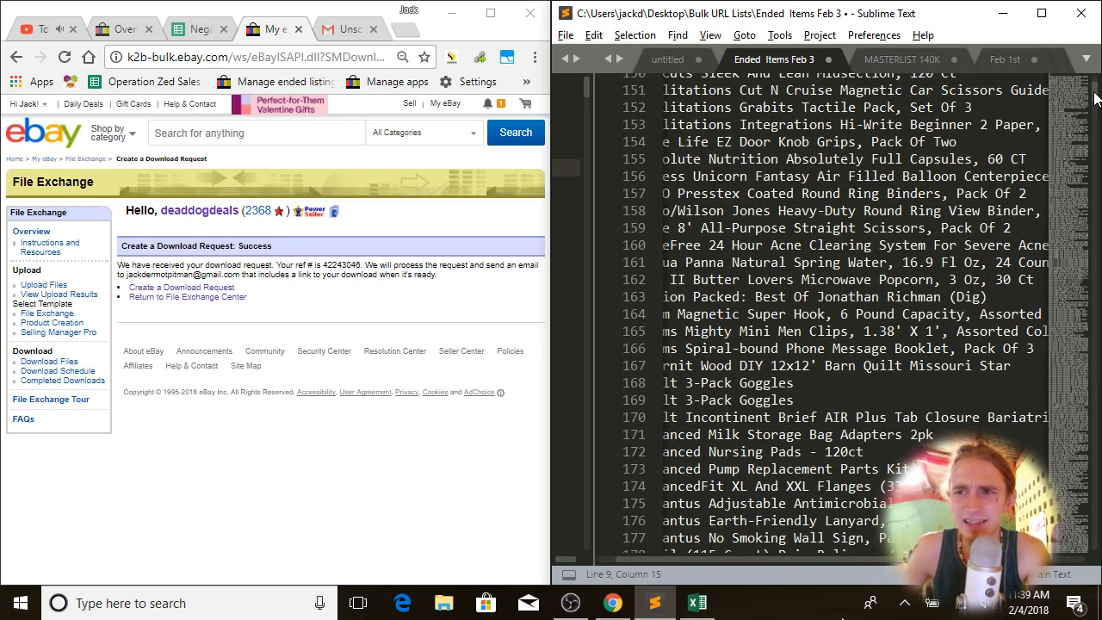
{"action": "left_click_drag", "start_coordinate": [1095, 98], "coordinate": [1096, 60]}
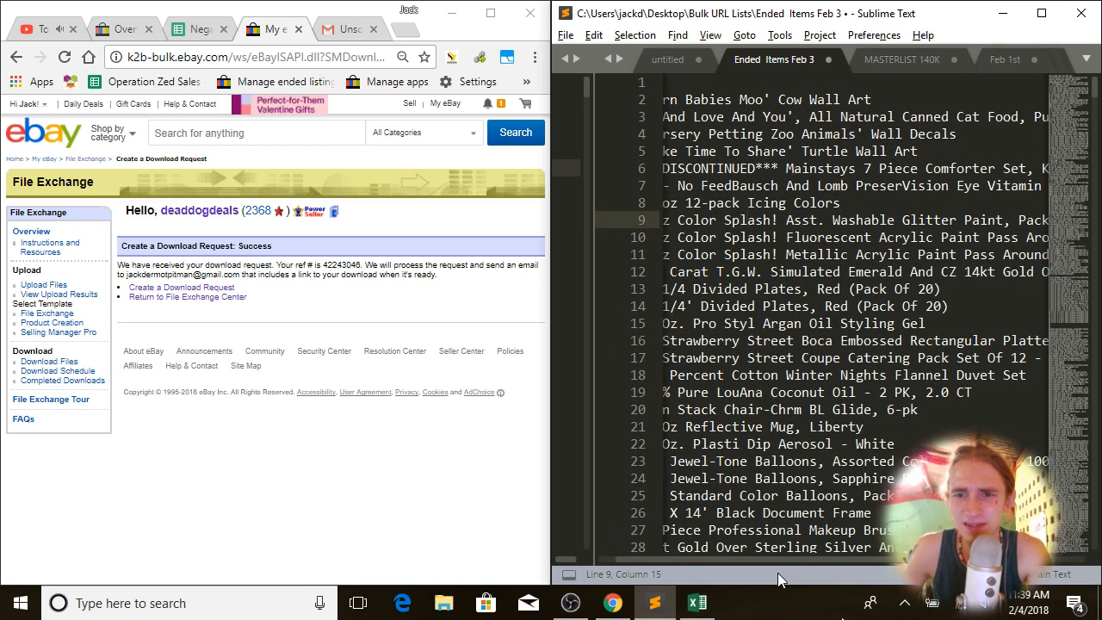
{"action": "left_click_drag", "start_coordinate": [794, 559], "coordinate": [731, 564]}
{"action": "left_click", "coordinate": [789, 272]}
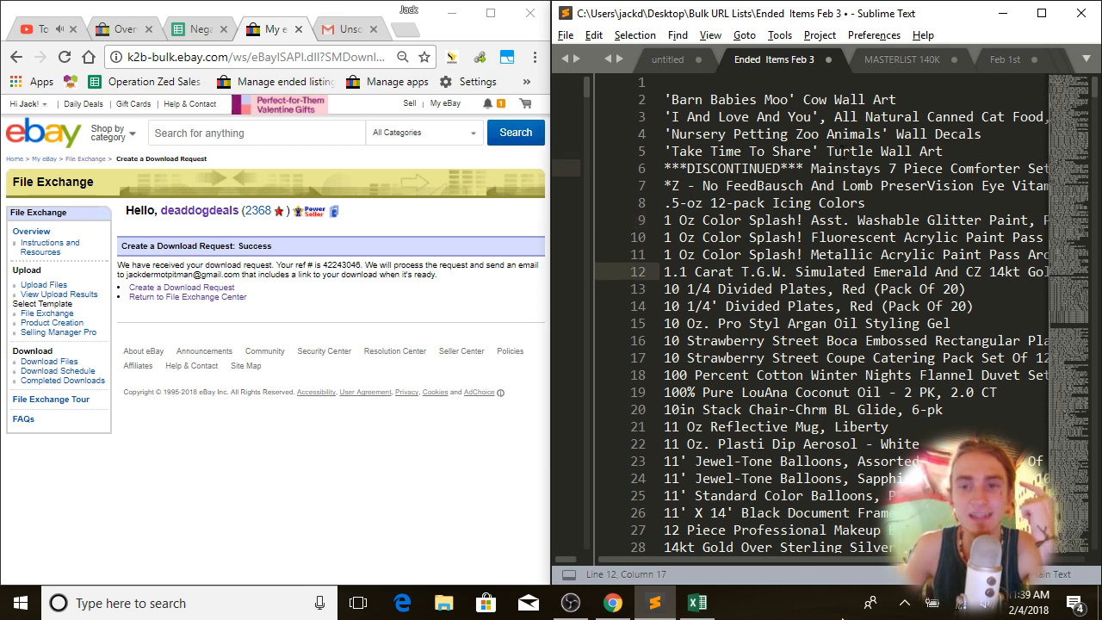
{"action": "double_click", "coordinate": [857, 185]}
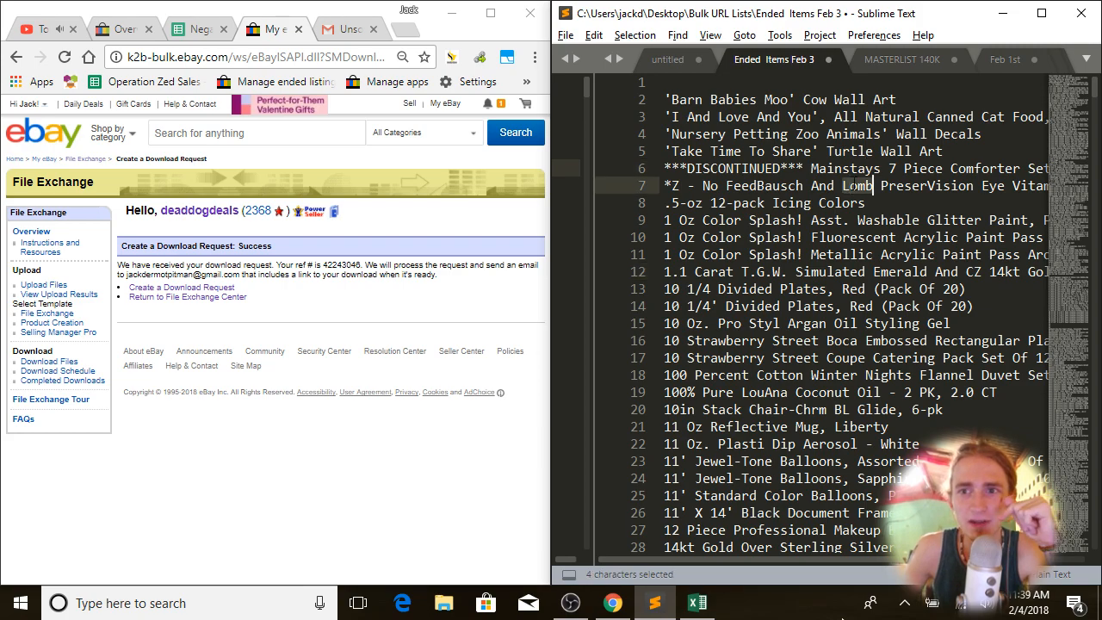
{"action": "scroll", "coordinate": [875, 185], "scroll_direction": "down", "scroll_amount": 20}
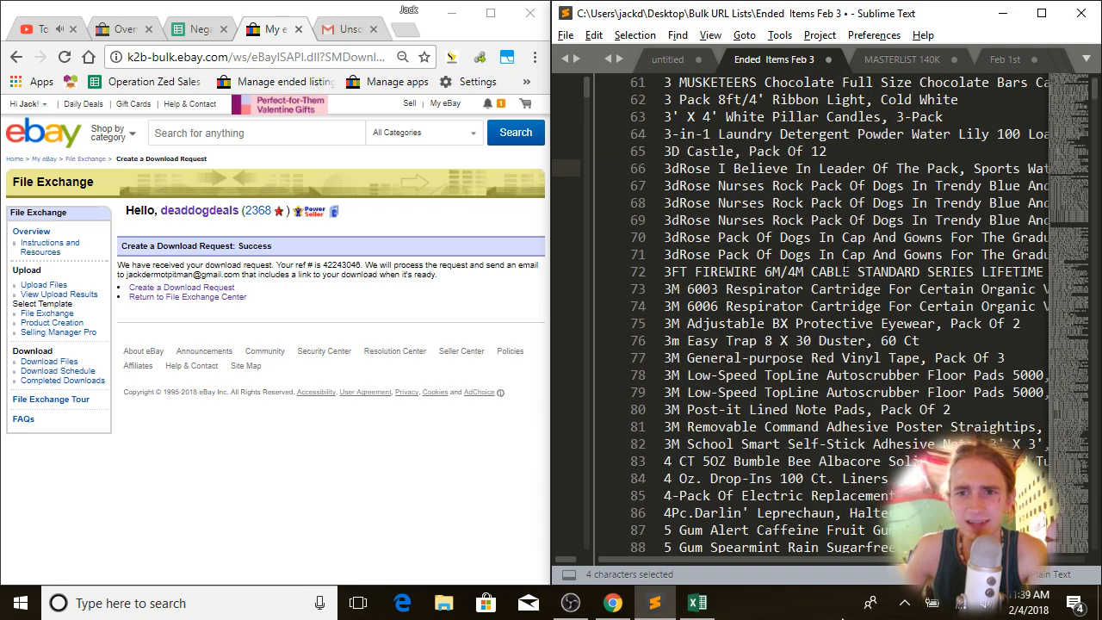
{"action": "scroll", "coordinate": [845, 271], "scroll_direction": "up", "scroll_amount": 20}
{"action": "left_click", "coordinate": [842, 272]}
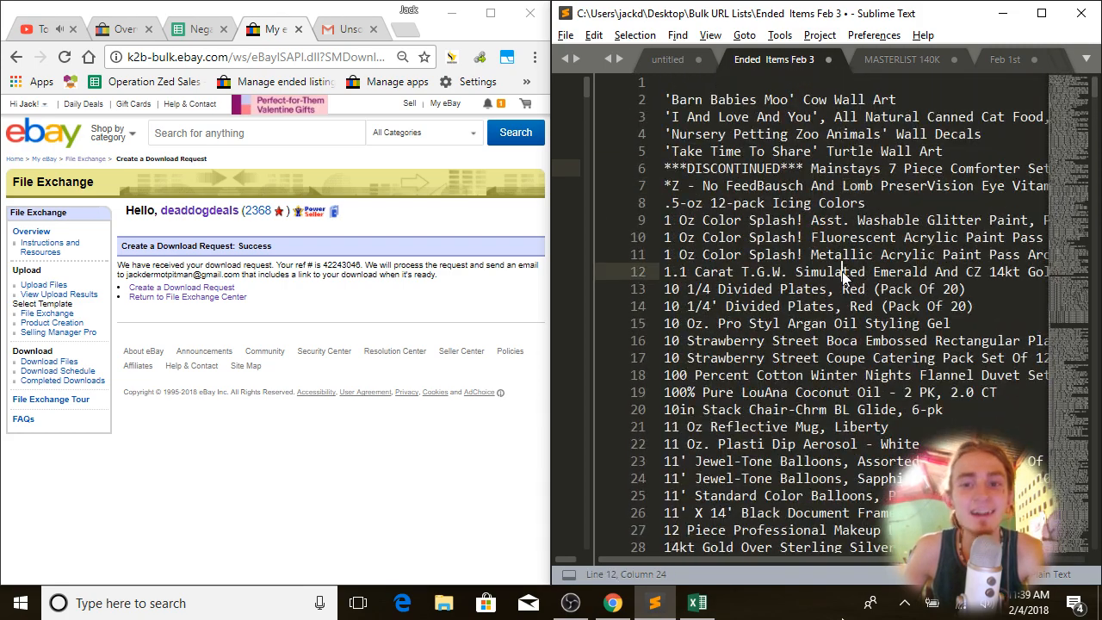
Step: Delete all the titles from the Ended Items Feb 3 file
{"action": "key", "text": "ctrl+a"}
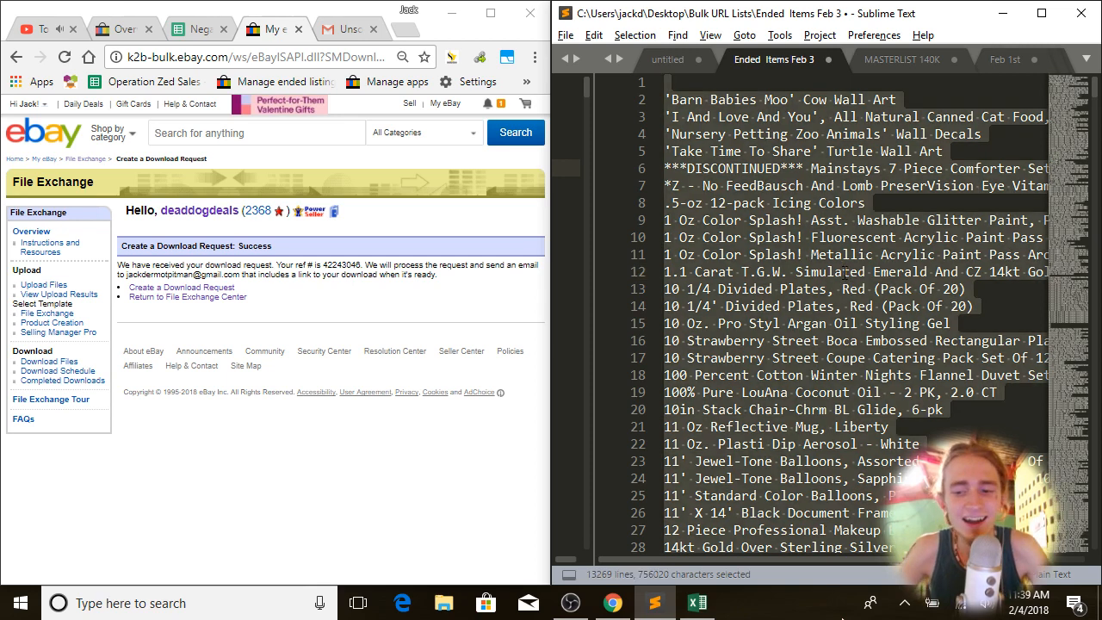
{"action": "type", "text": "\\"}
{"action": "key", "text": "BackSpace"}
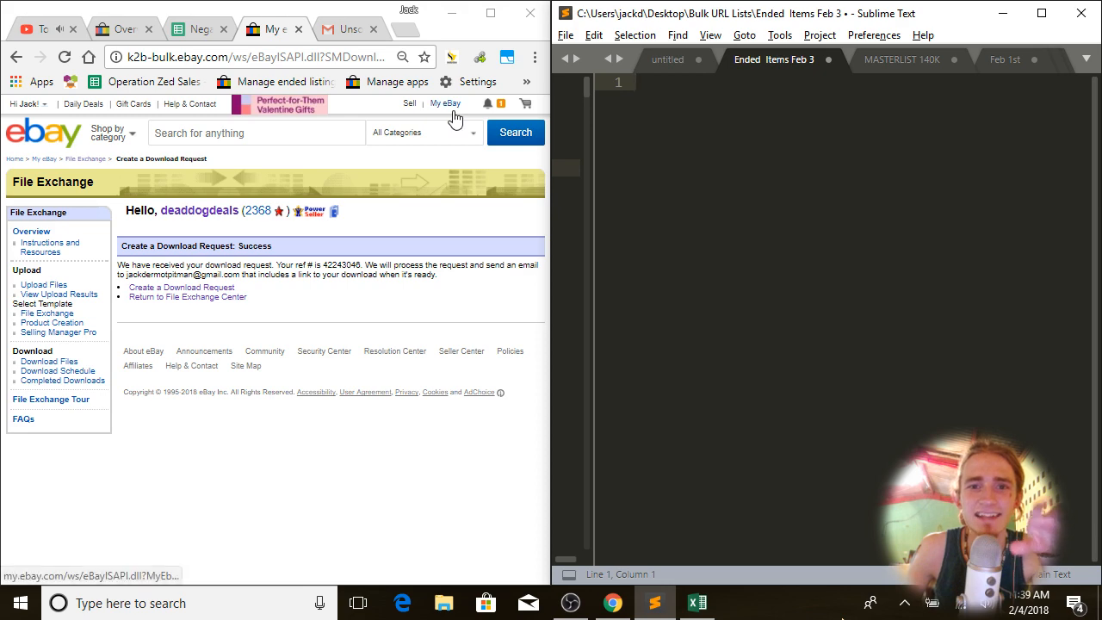
Step: Show the Negative Filter sheet beside the MASTERLIST 140K file and go to the start of the Walmart URLs
{"action": "mouse_move", "coordinate": [476, 104]}
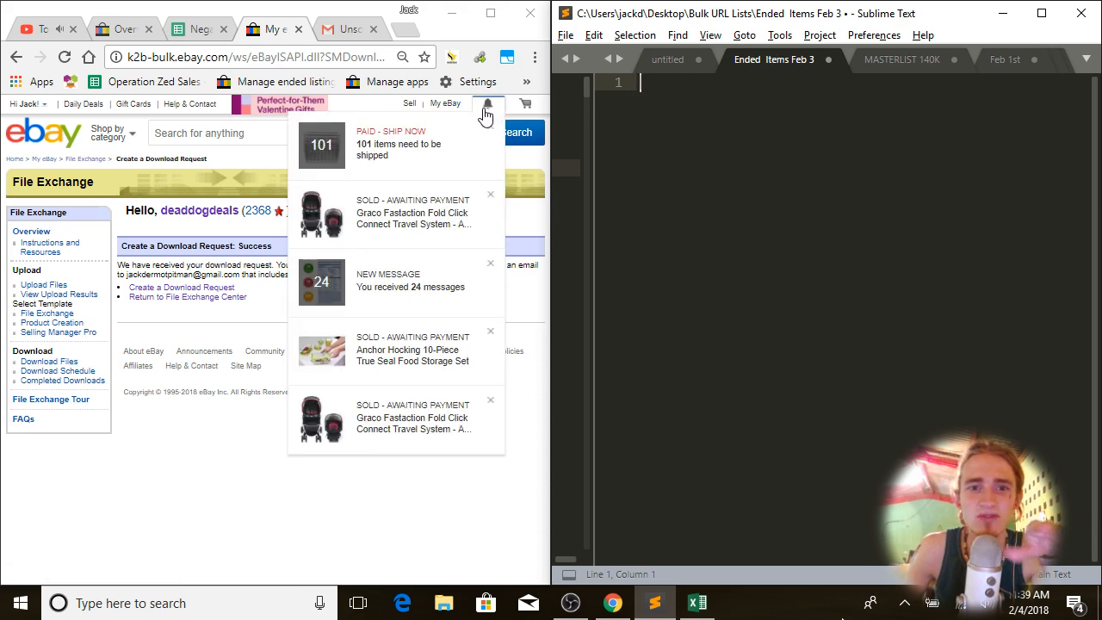
{"action": "left_click", "coordinate": [204, 31]}
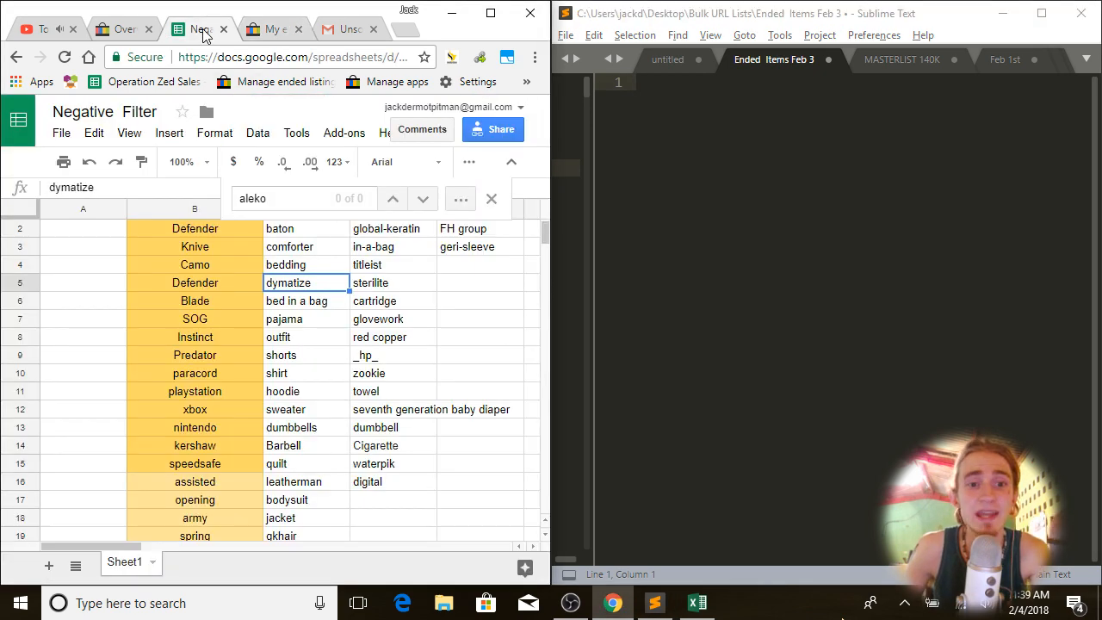
{"action": "left_click", "coordinate": [761, 184]}
{"action": "left_click", "coordinate": [906, 62]}
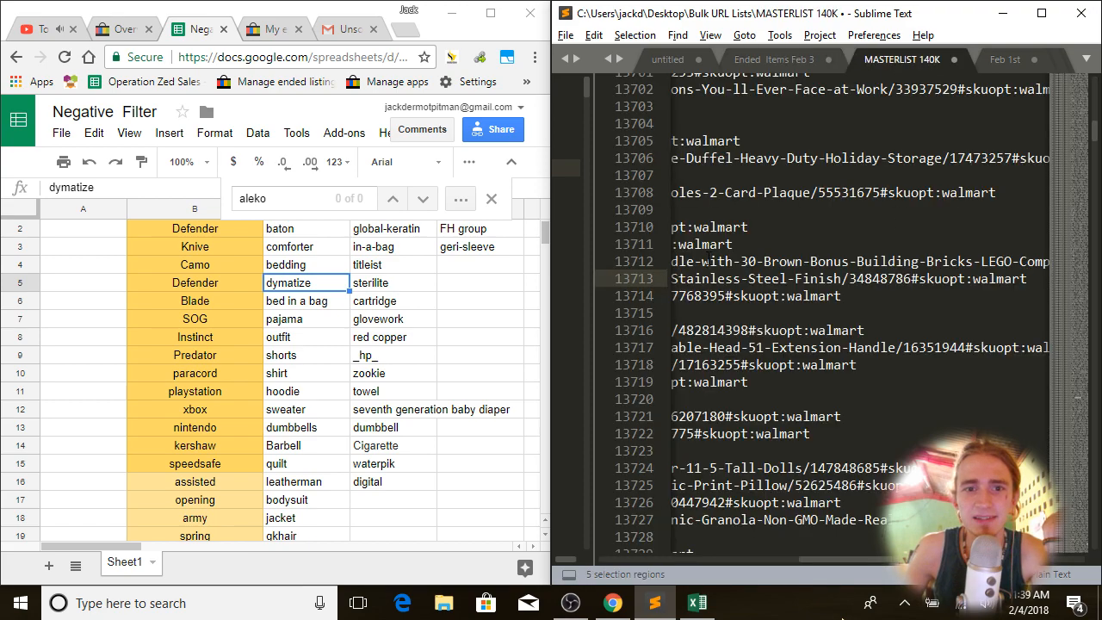
{"action": "left_click", "coordinate": [707, 260]}
{"action": "scroll", "coordinate": [731, 254], "scroll_direction": "up", "scroll_amount": 15}
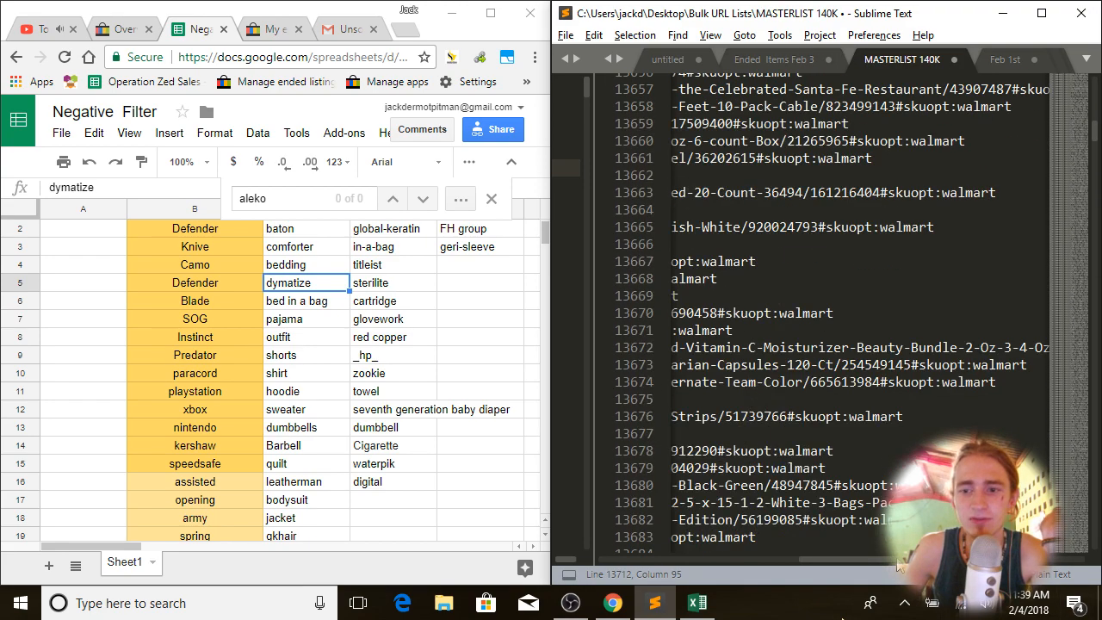
{"action": "left_click_drag", "start_coordinate": [897, 563], "coordinate": [674, 583]}
{"action": "scroll", "coordinate": [1086, 112], "scroll_direction": "up", "scroll_amount": 20}
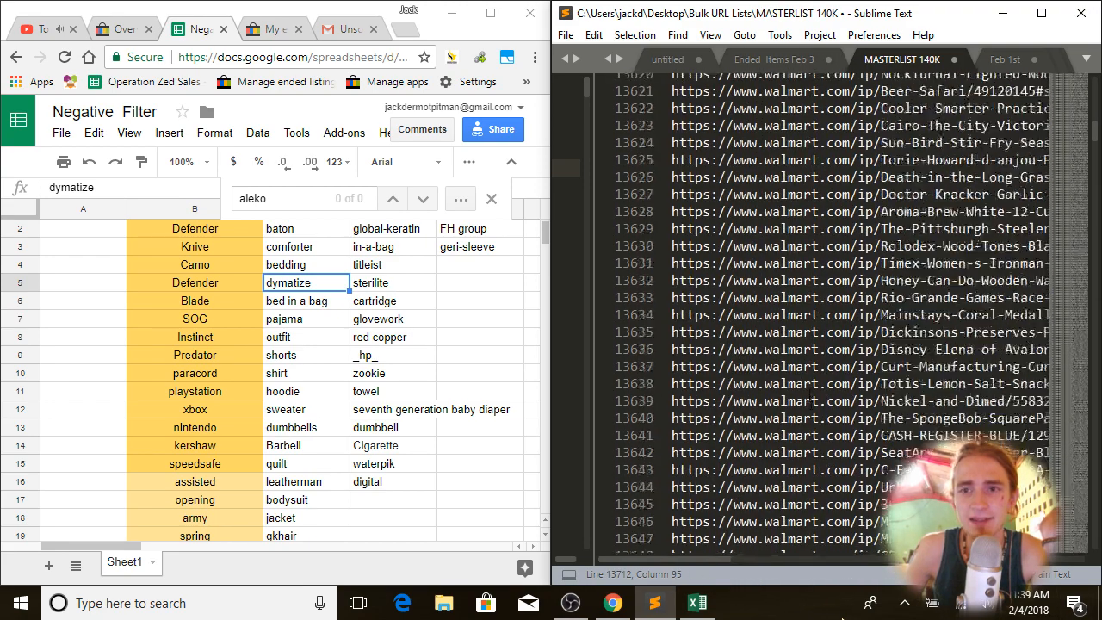
{"action": "left_click_drag", "start_coordinate": [1098, 133], "coordinate": [1098, 66]}
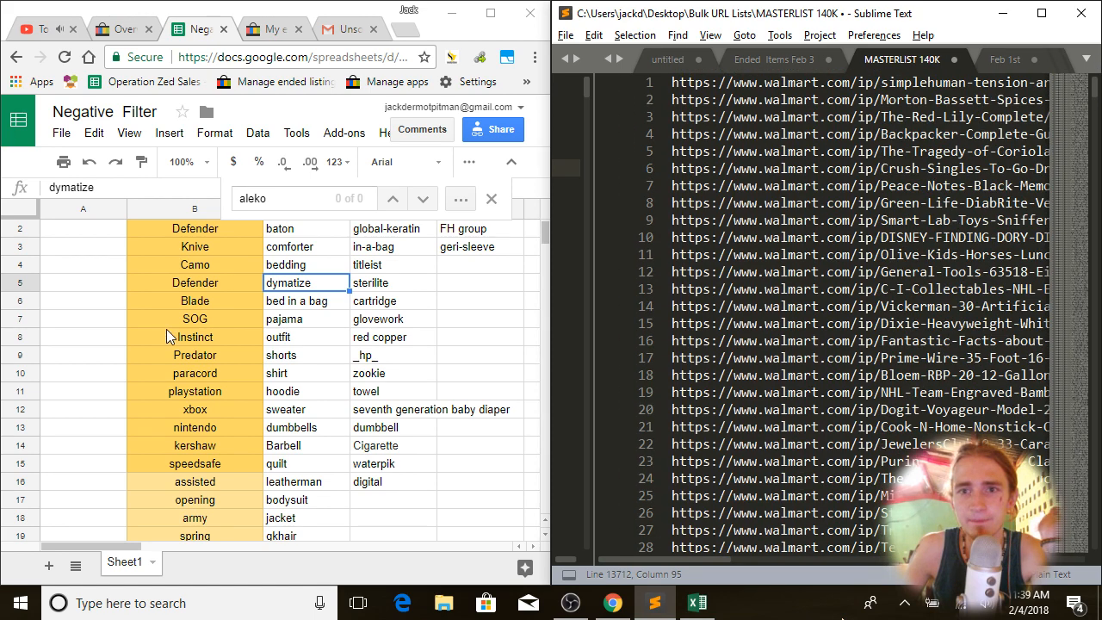
Step: Search MASTERLIST 140K for the negative keyword "baton" and clear the search term
{"action": "left_click", "coordinate": [311, 231]}
{"action": "left_click", "coordinate": [889, 272]}
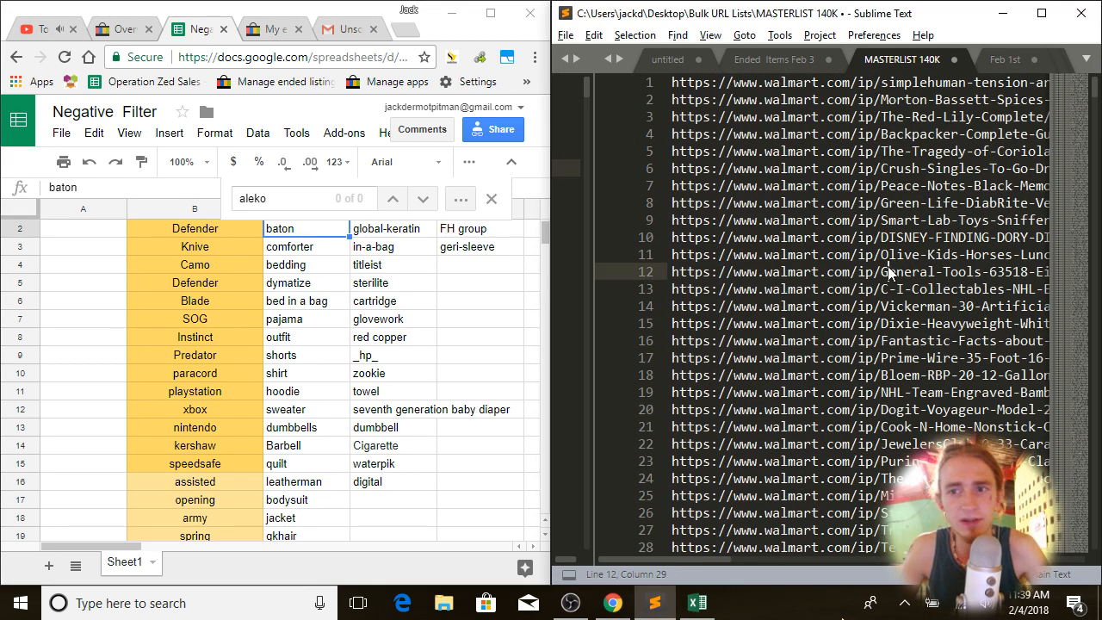
{"action": "key", "text": "ctrl+f"}
{"action": "type", "text": "baton"}
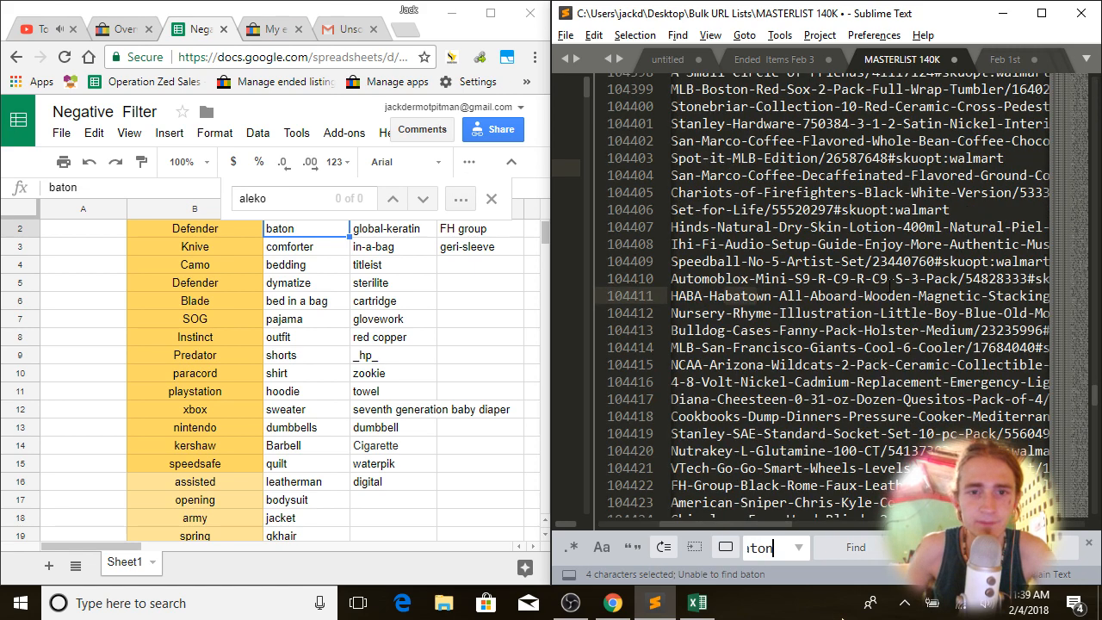
{"action": "key", "text": "BackSpace"}
{"action": "key", "text": "BackSpace"}
{"action": "key", "text": "BackSpace"}
{"action": "key", "text": "BackSpace"}
{"action": "key", "text": "BackSpace"}
Step: Take the keyword comforter from the Negative Filter sheet and delete every MASTERLIST 140K line containing "comfort"
{"action": "left_click", "coordinate": [315, 252]}
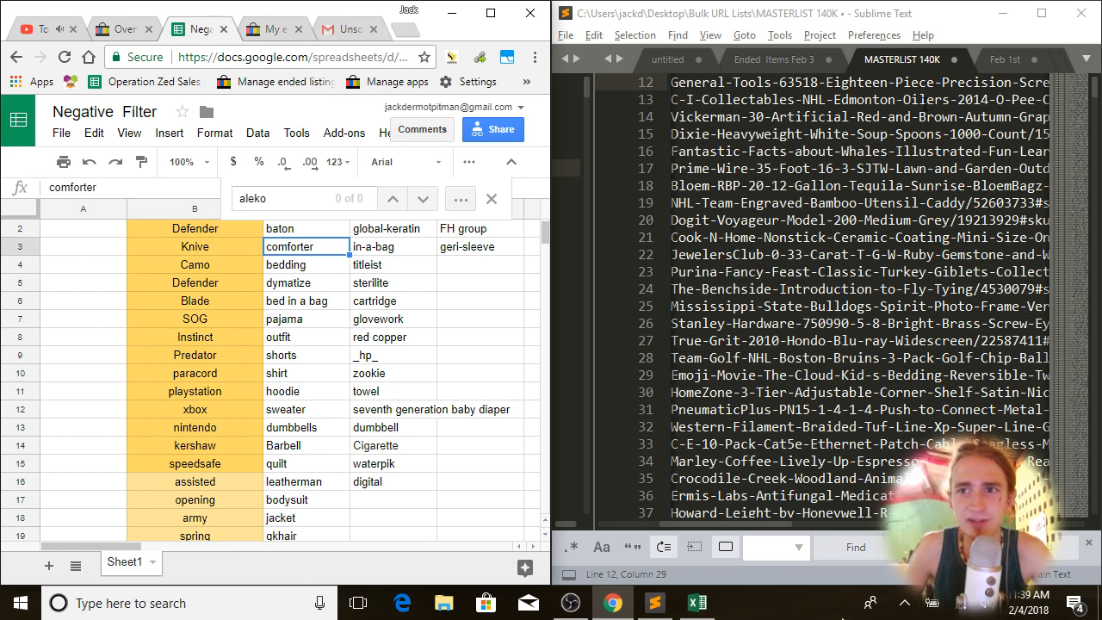
{"action": "left_click", "coordinate": [314, 265]}
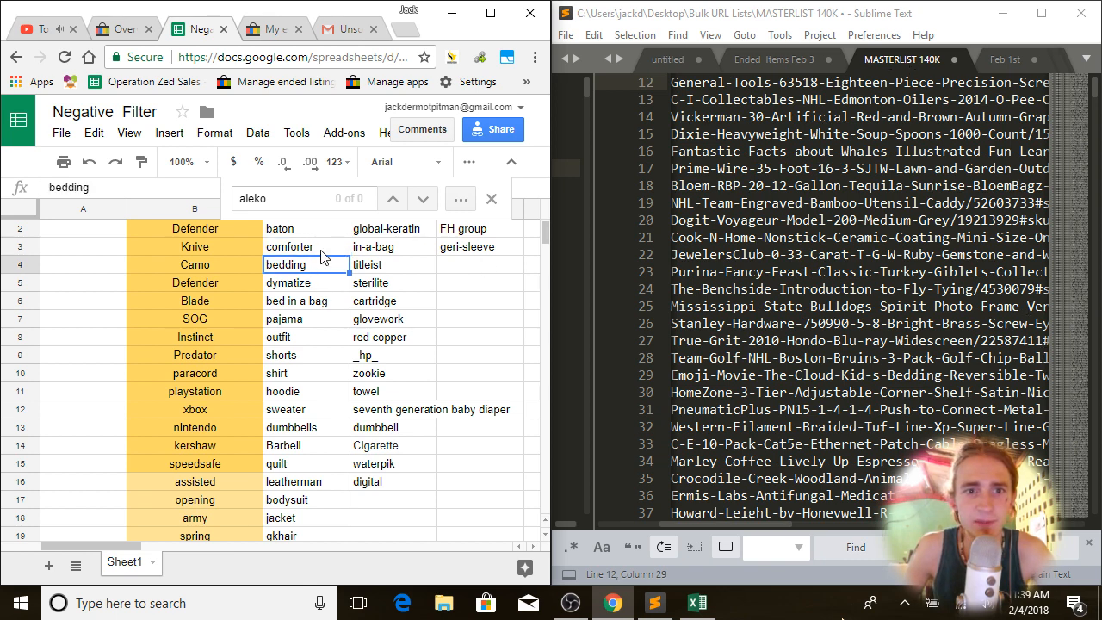
{"action": "left_click", "coordinate": [321, 251]}
{"action": "left_click", "coordinate": [910, 290]}
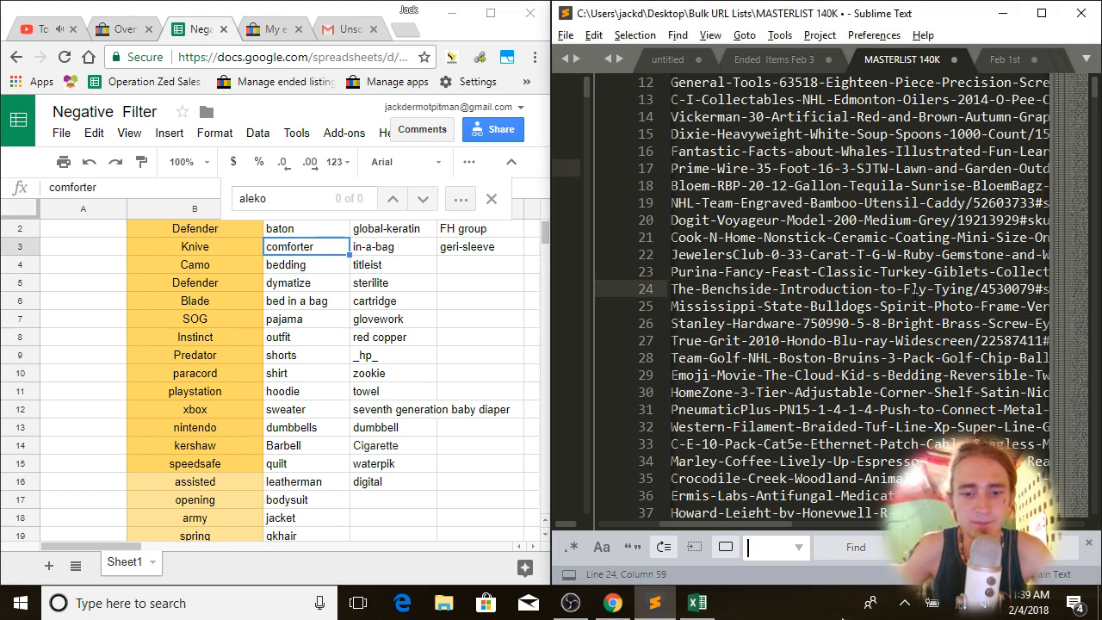
{"action": "type", "text": "comf"}
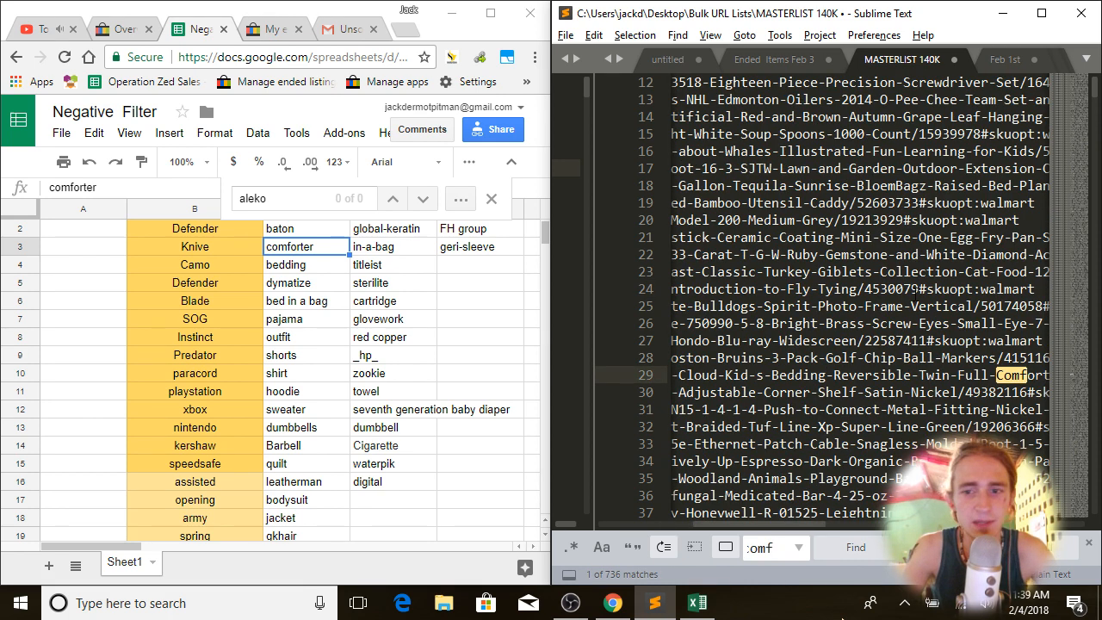
{"action": "type", "text": "ort"}
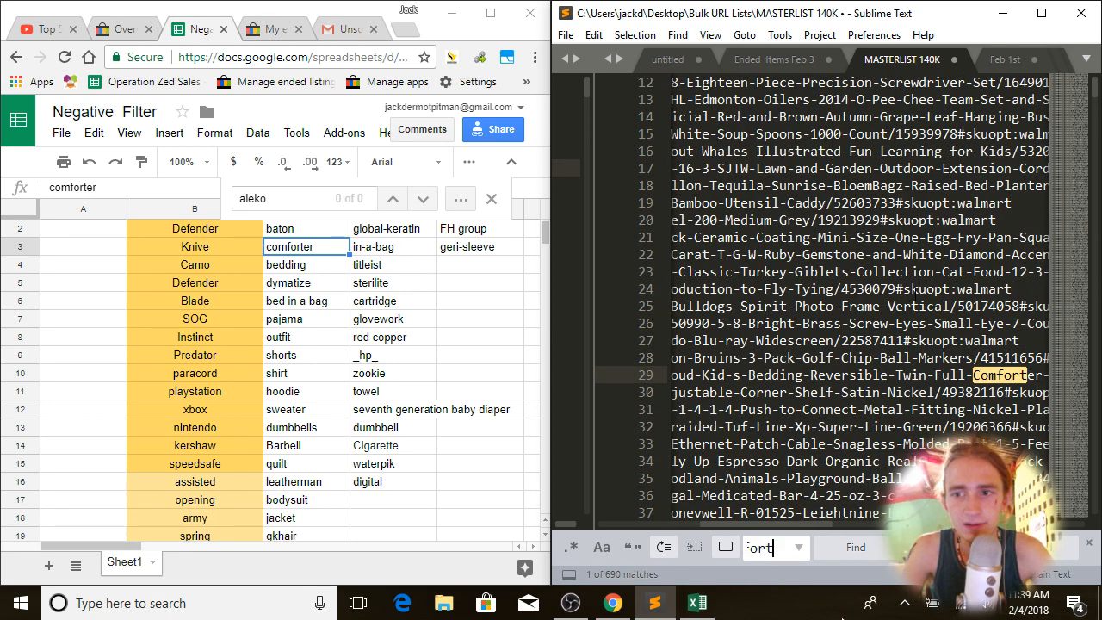
{"action": "key", "text": "alt+Return"}
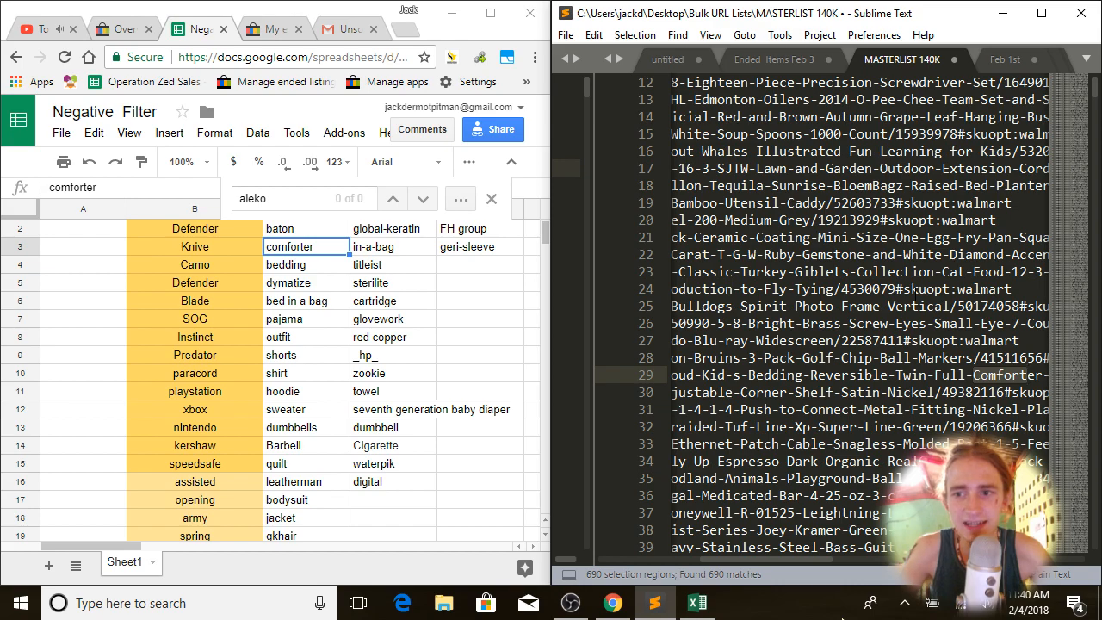
{"action": "key", "text": "Home"}
{"action": "key", "text": "End"}
{"action": "key", "text": "BackSpace"}
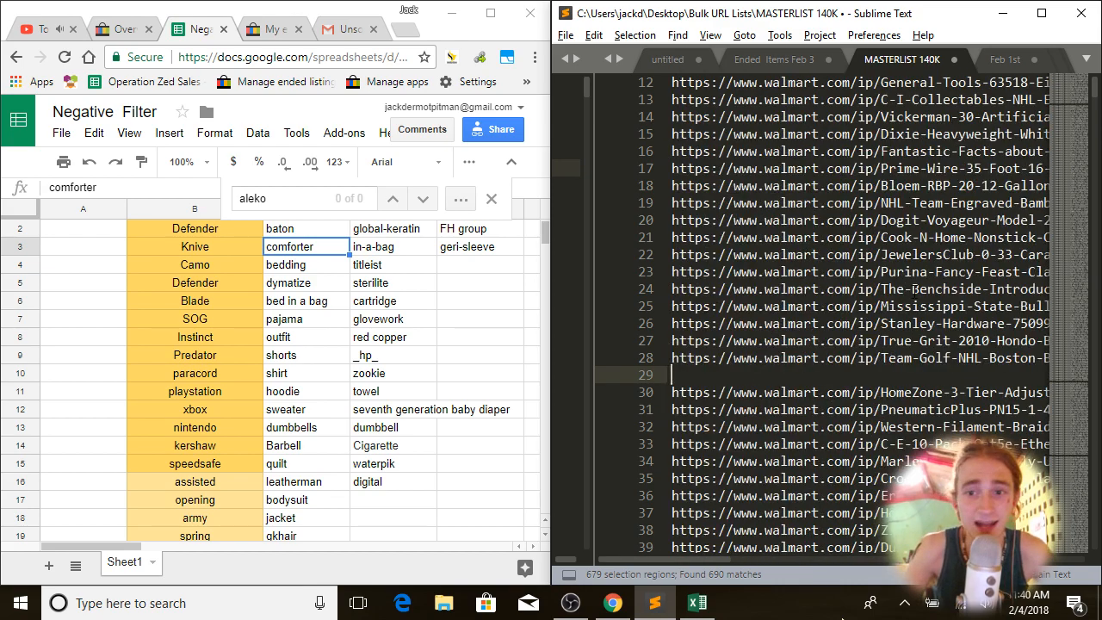
{"action": "key", "text": "BackSpace"}
Step: Find all "bedding" matches in MASTERLIST 140K and delete the lines that contain them
{"action": "key", "text": "ctrl+f"}
{"action": "type", "text": "bedding"}
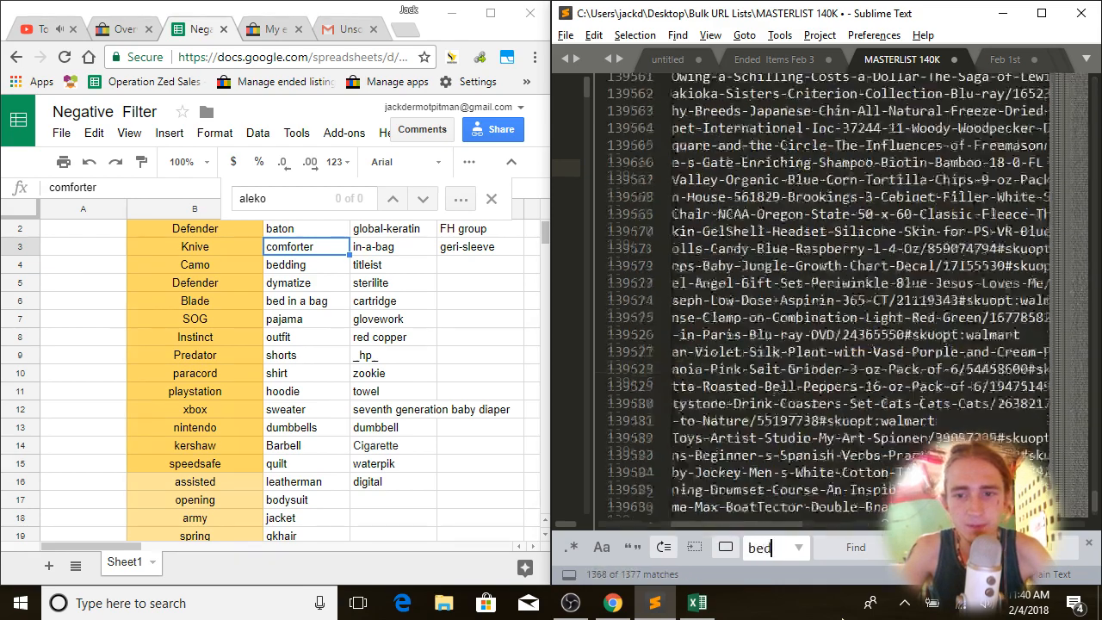
{"action": "key", "text": "alt+Return"}
{"action": "key", "text": "Home"}
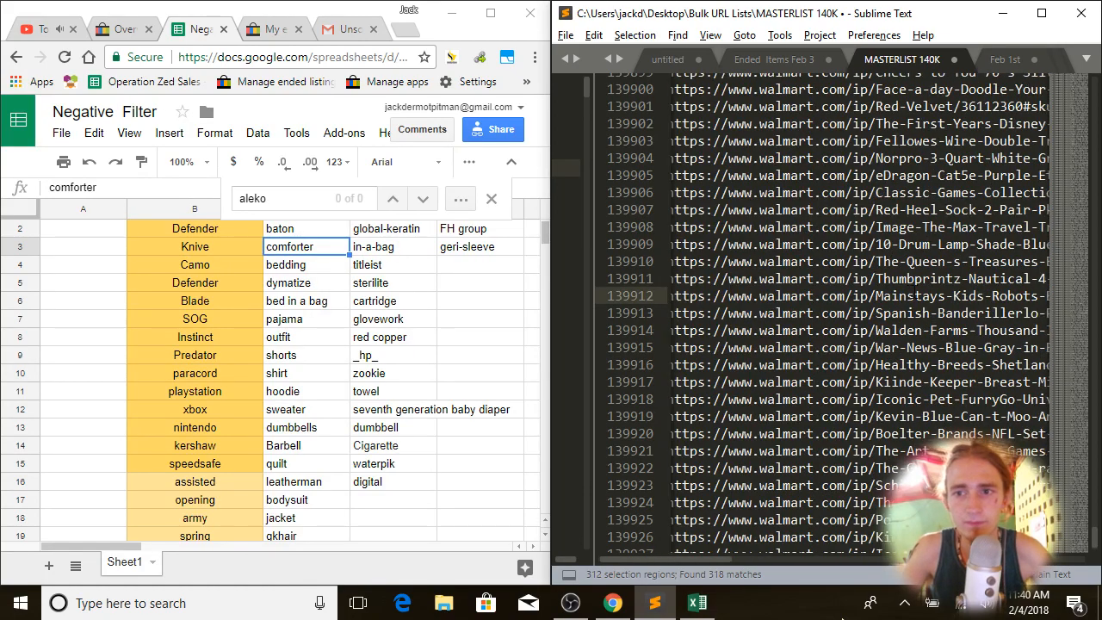
{"action": "key", "text": "End"}
{"action": "key", "text": "shift+Home"}
{"action": "key", "text": "BackSpace"}
{"action": "key", "text": "BackSpace"}
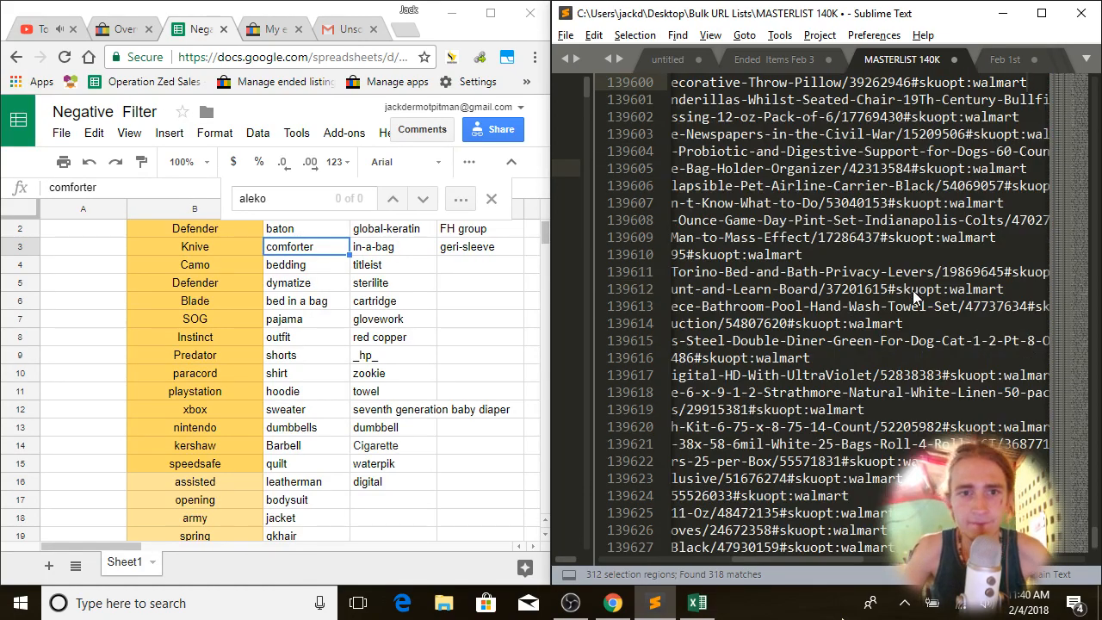
Step: Find all "dymatize" matches in MASTERLIST 140K and delete the lines that contain them
{"action": "key", "text": "ctrl+f"}
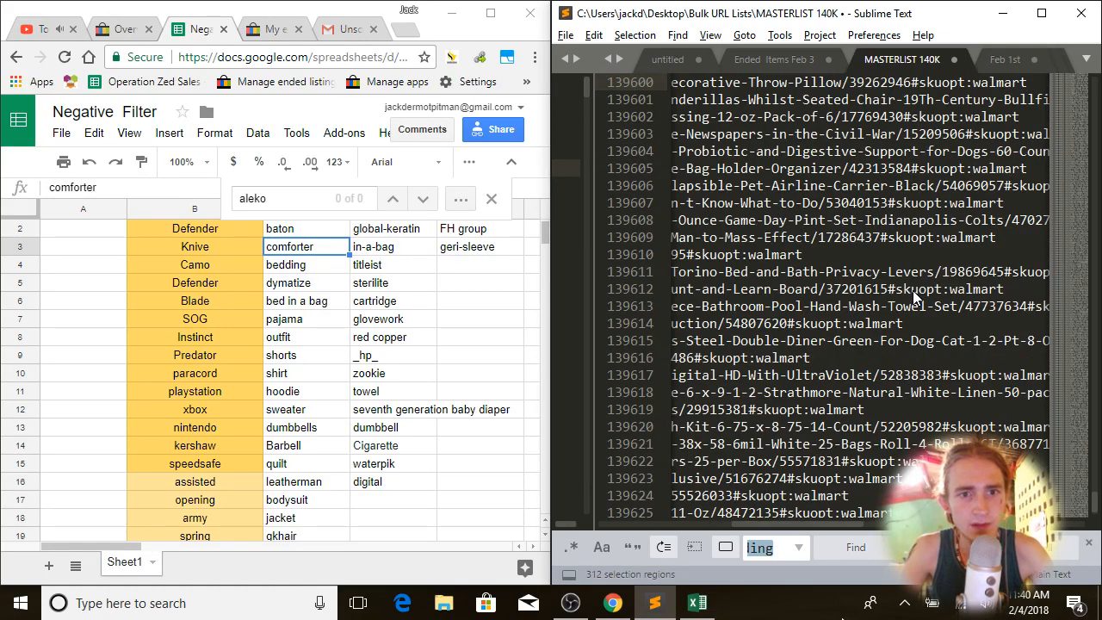
{"action": "type", "text": "dymatiz"}
{"action": "key", "text": "alt+Return"}
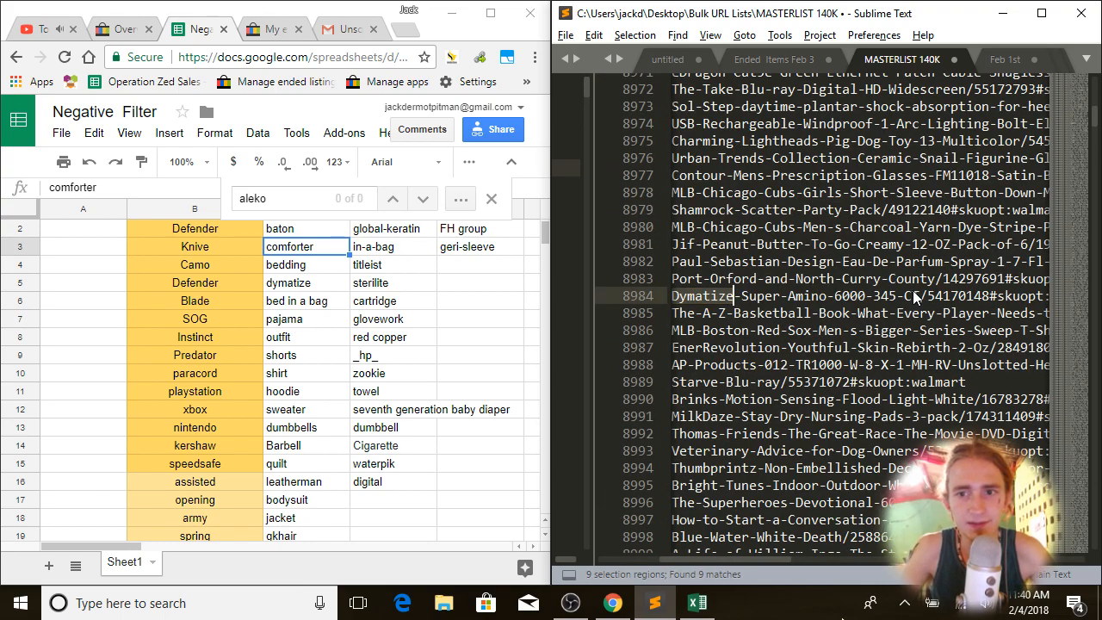
{"action": "key", "text": "Home"}
{"action": "key", "text": "shift+End"}
{"action": "key", "text": "BackSpace"}
{"action": "key", "text": "BackSpace"}
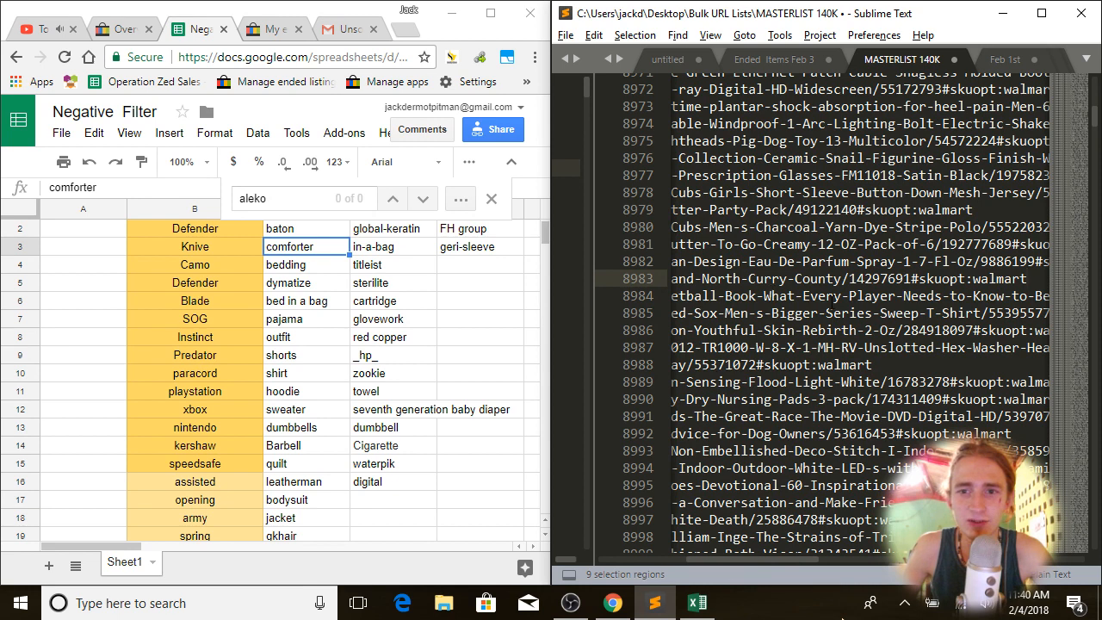
{"action": "left_click", "coordinate": [833, 295]}
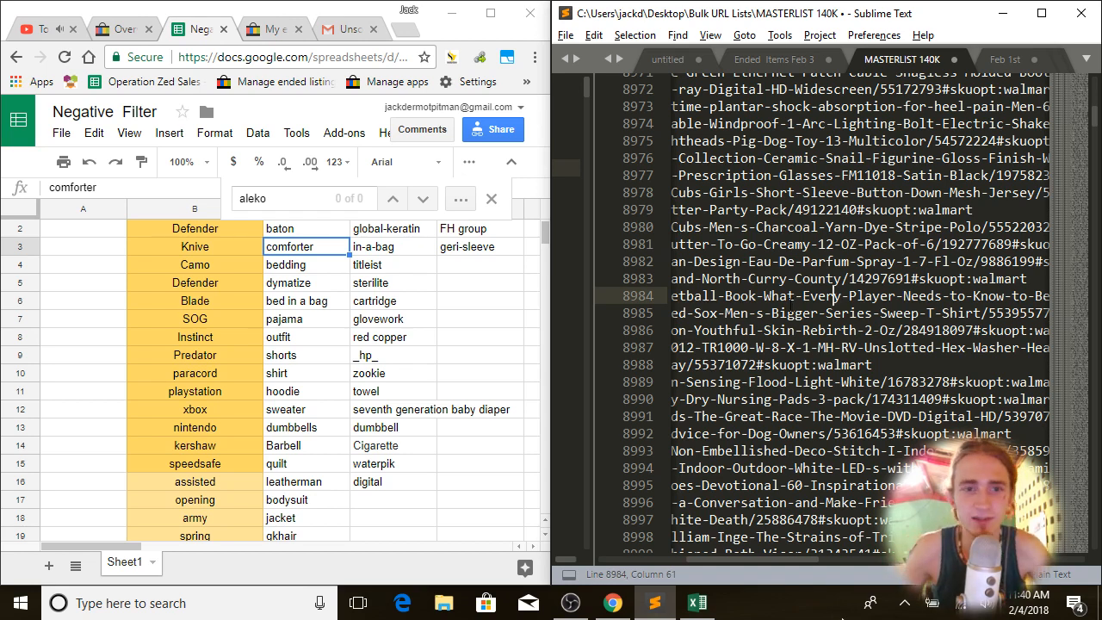
Step: Take the keyword bed in a bag from the Negative Filter sheet and delete every MASTERLIST 140K line containing "bed-in-"
{"action": "left_click", "coordinate": [297, 268]}
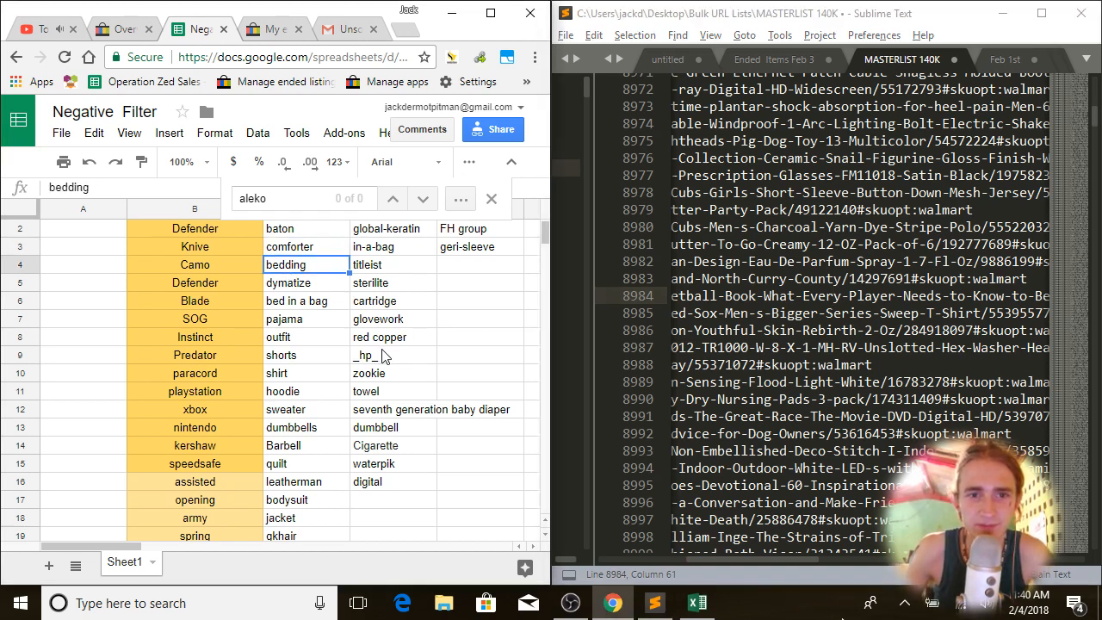
{"action": "left_click", "coordinate": [305, 301]}
{"action": "left_click", "coordinate": [858, 305]}
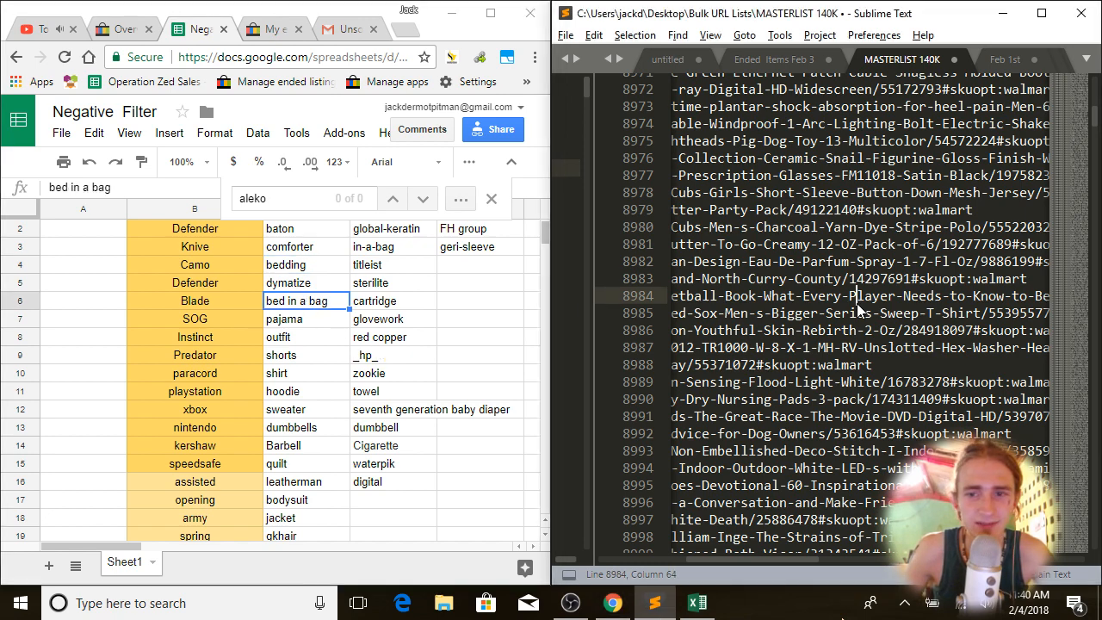
{"action": "key", "text": "ctrl+f"}
{"action": "type", "text": "bed"}
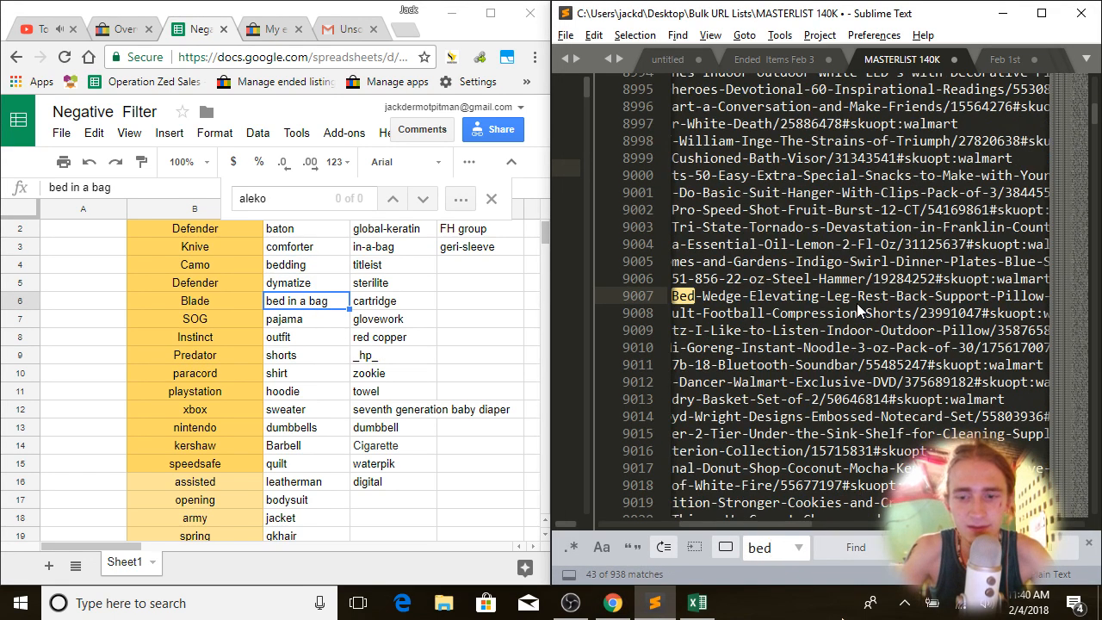
{"action": "type", "text": "-in-"}
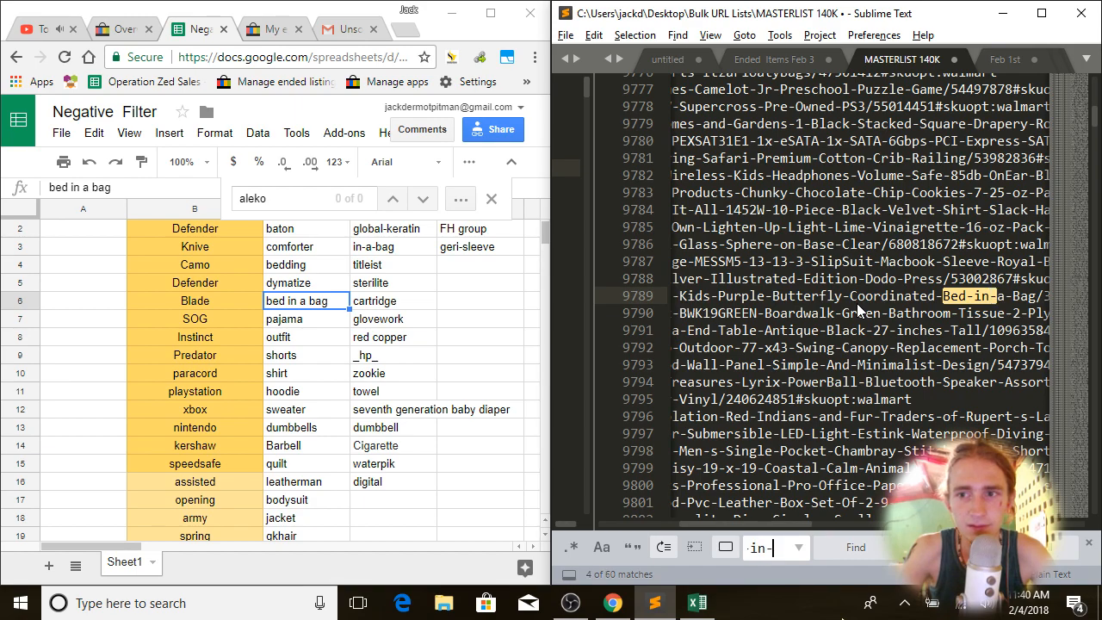
{"action": "key", "text": "alt+Return"}
{"action": "key", "text": "ctrl+shift+k"}
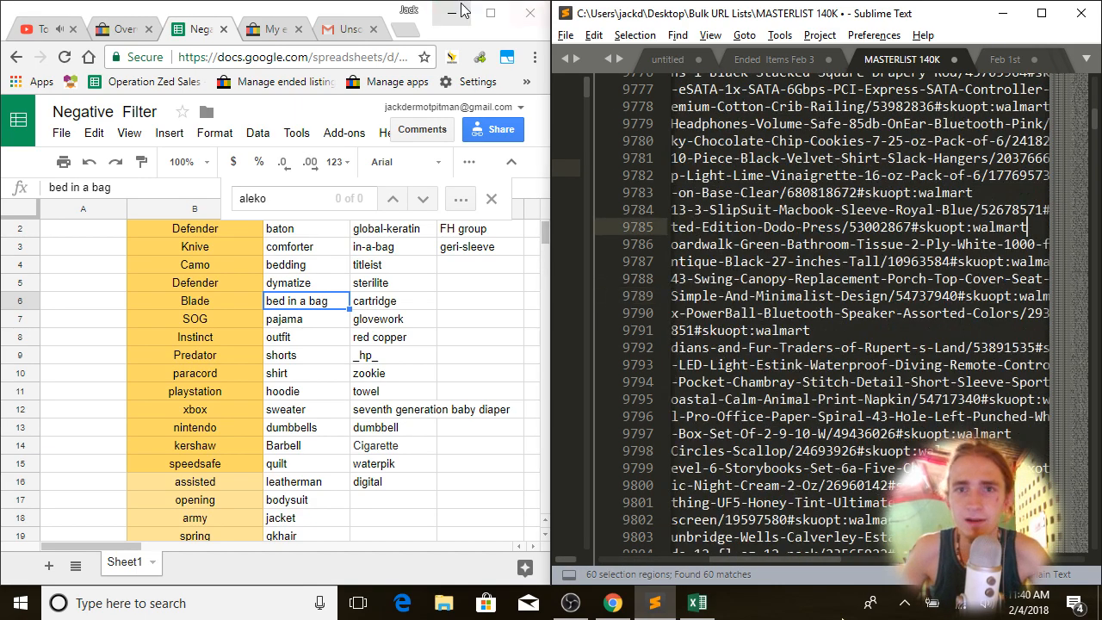
Step: Download the File Exchange CSV from the newest "Unsold Items Download Request Completed" email in Gmail and open it in Excel
{"action": "left_click", "coordinate": [362, 34]}
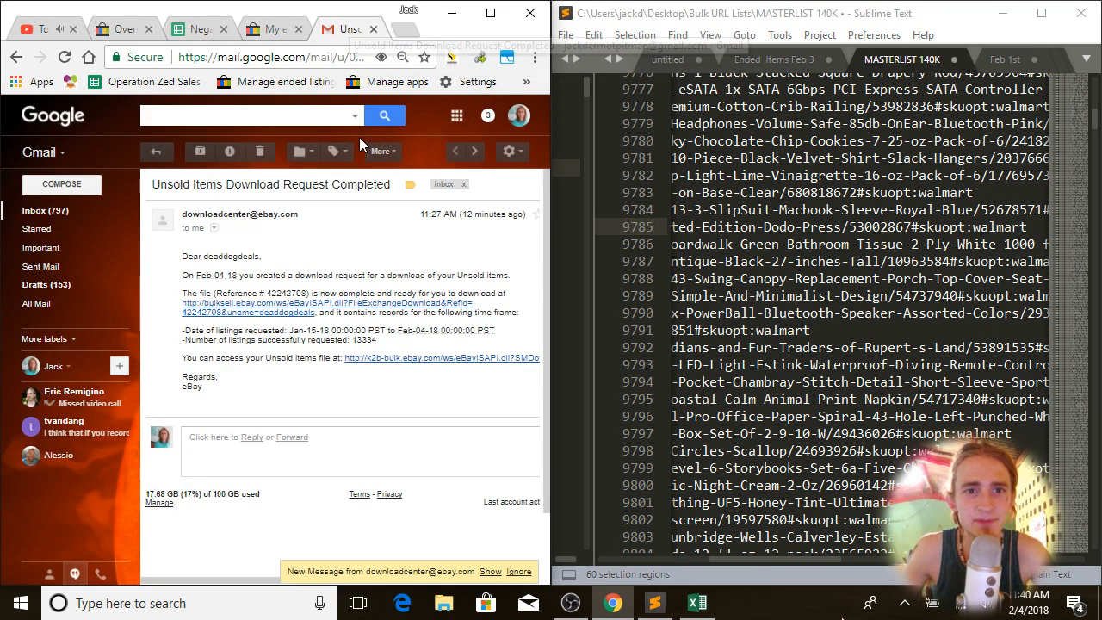
{"action": "left_click", "coordinate": [73, 210]}
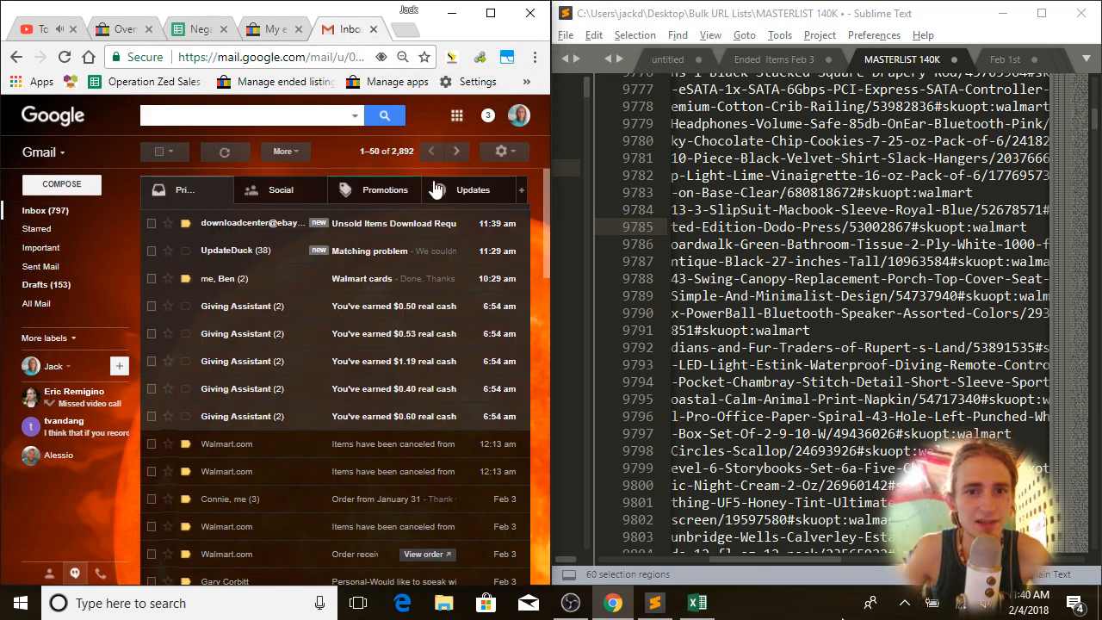
{"action": "left_click", "coordinate": [417, 229]}
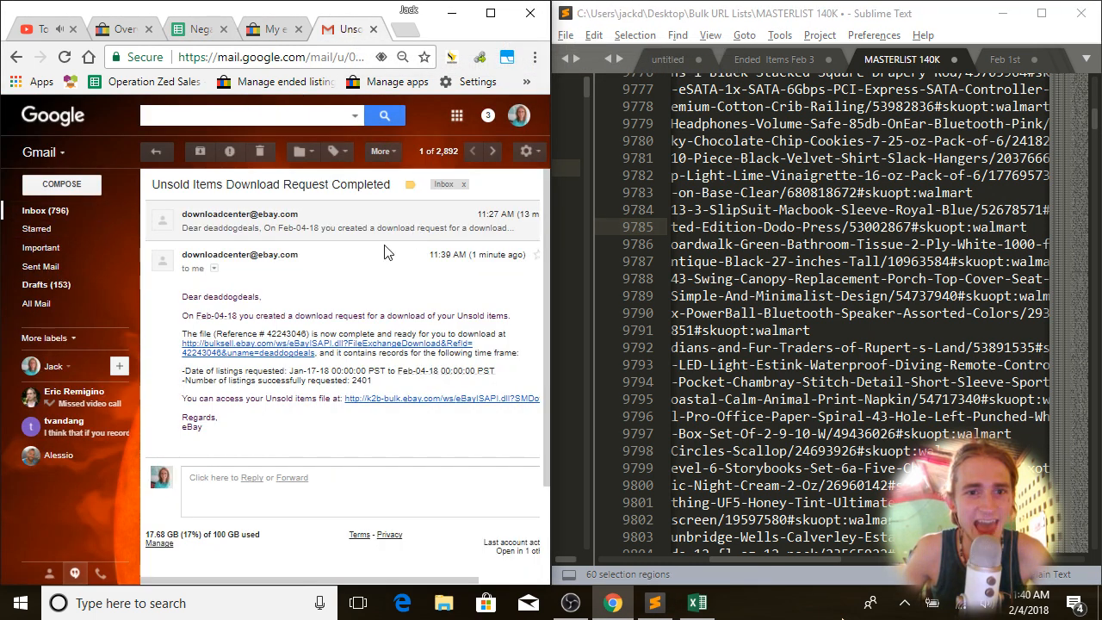
{"action": "left_click", "coordinate": [309, 352]}
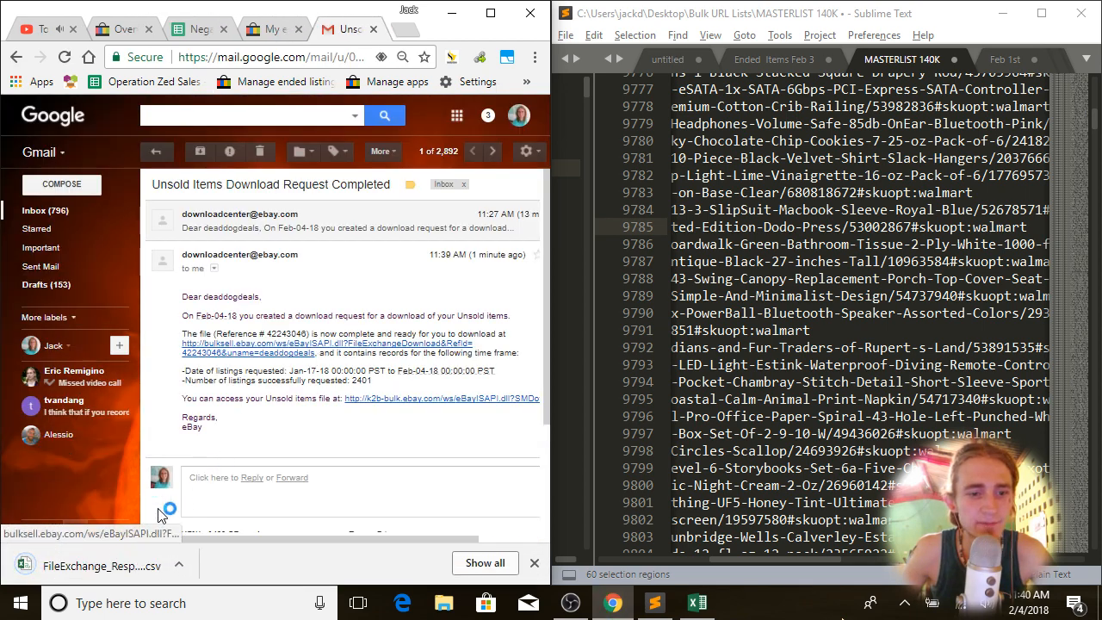
{"action": "left_click", "coordinate": [162, 568]}
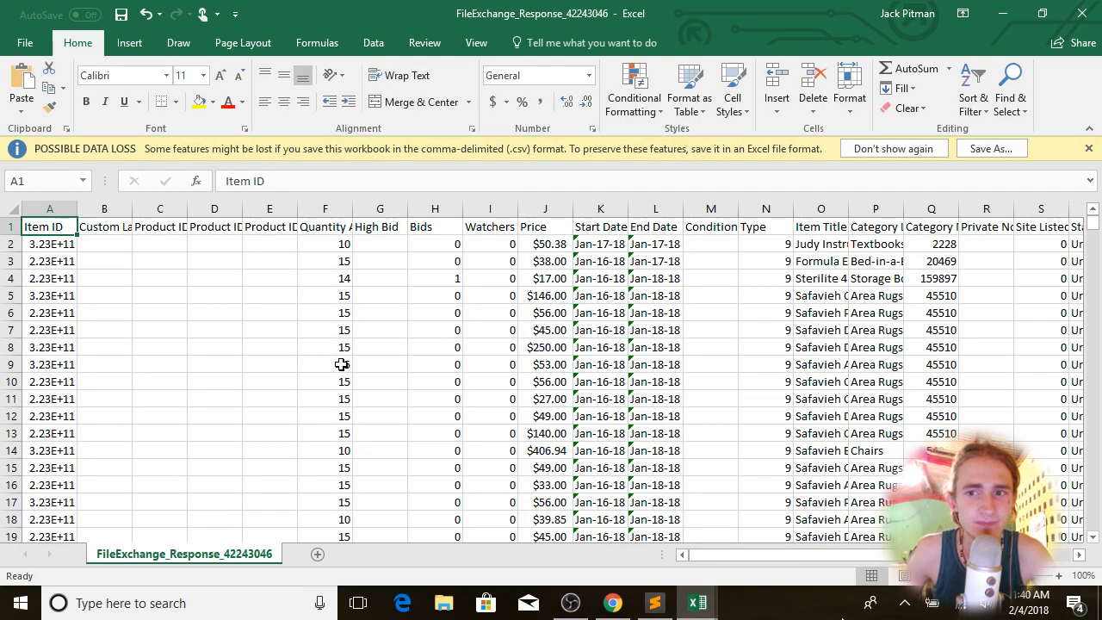
{"action": "left_click", "coordinate": [13, 211]}
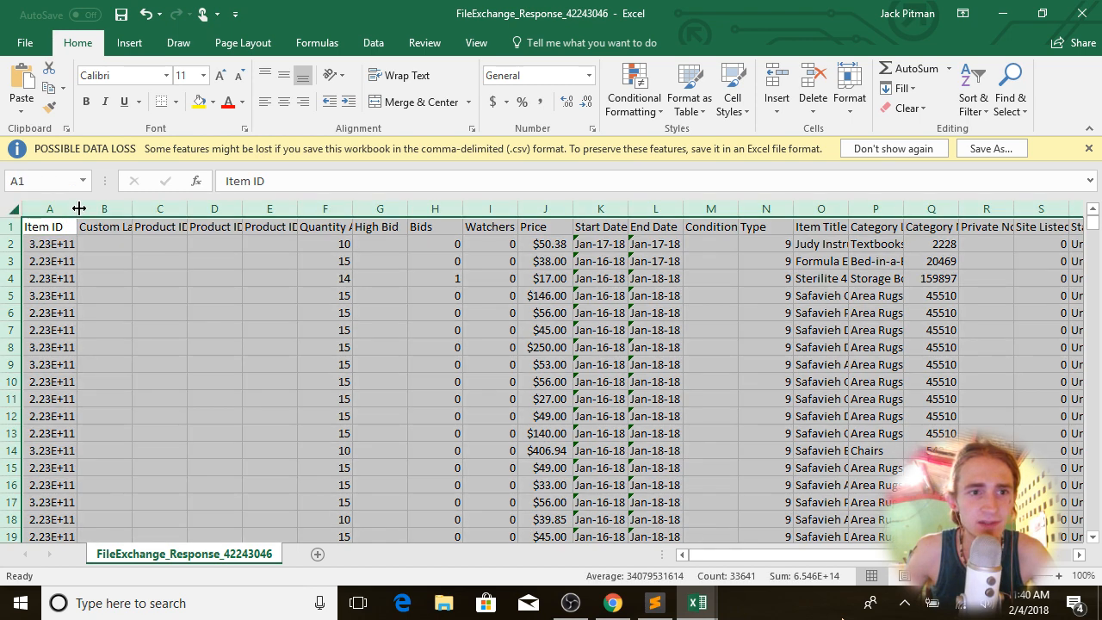
{"action": "left_click", "coordinate": [160, 274]}
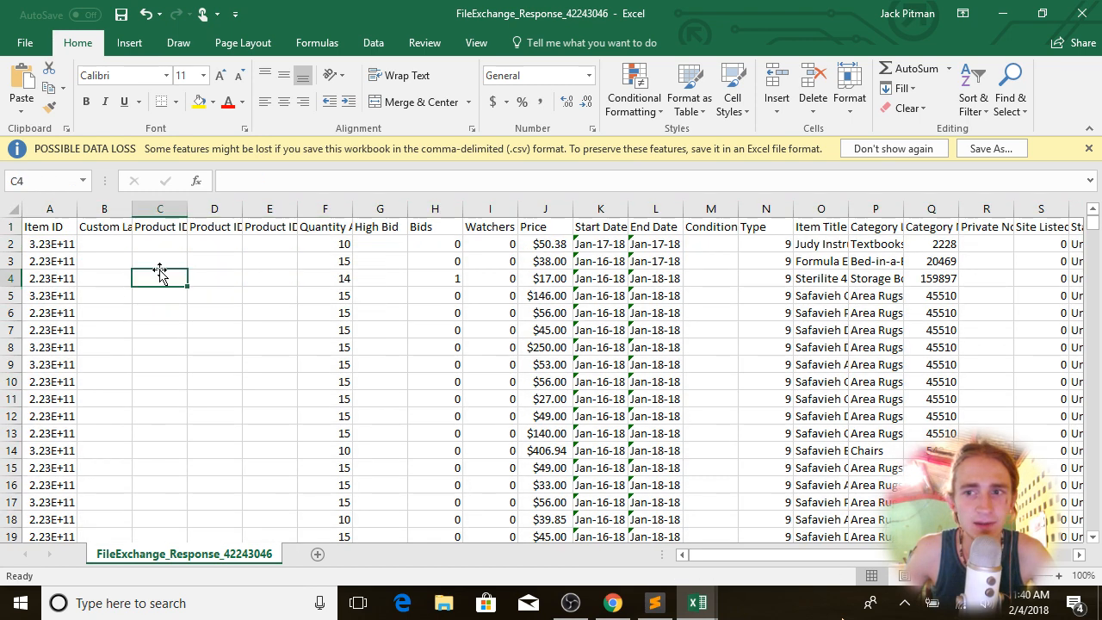
{"action": "left_click", "coordinate": [34, 225]}
{"action": "left_click", "coordinate": [49, 209]}
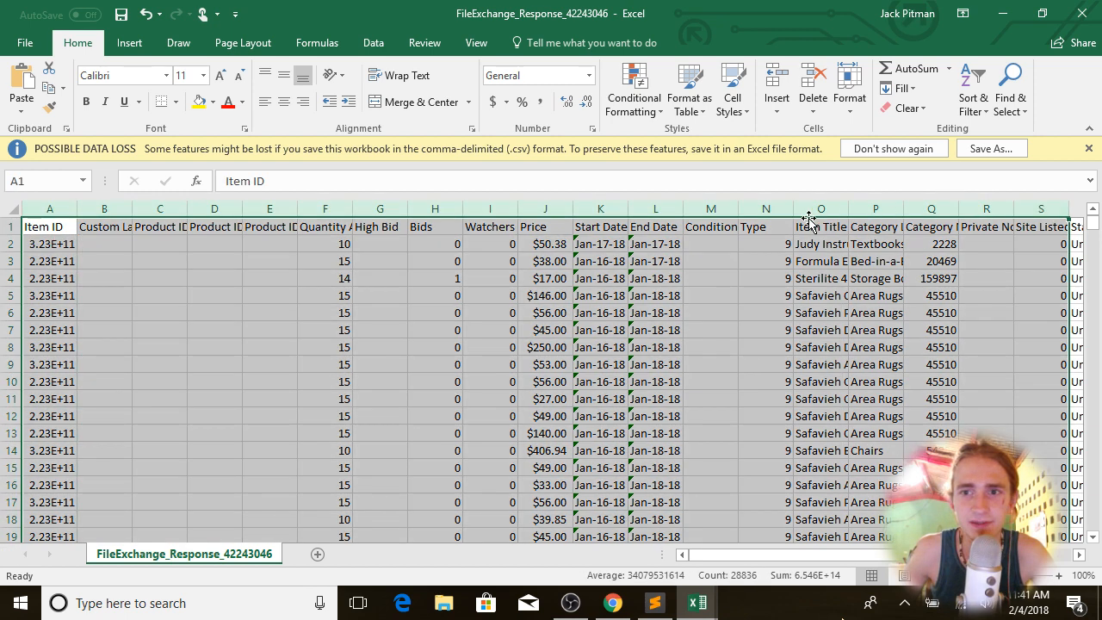
{"action": "left_click", "coordinate": [758, 209]}
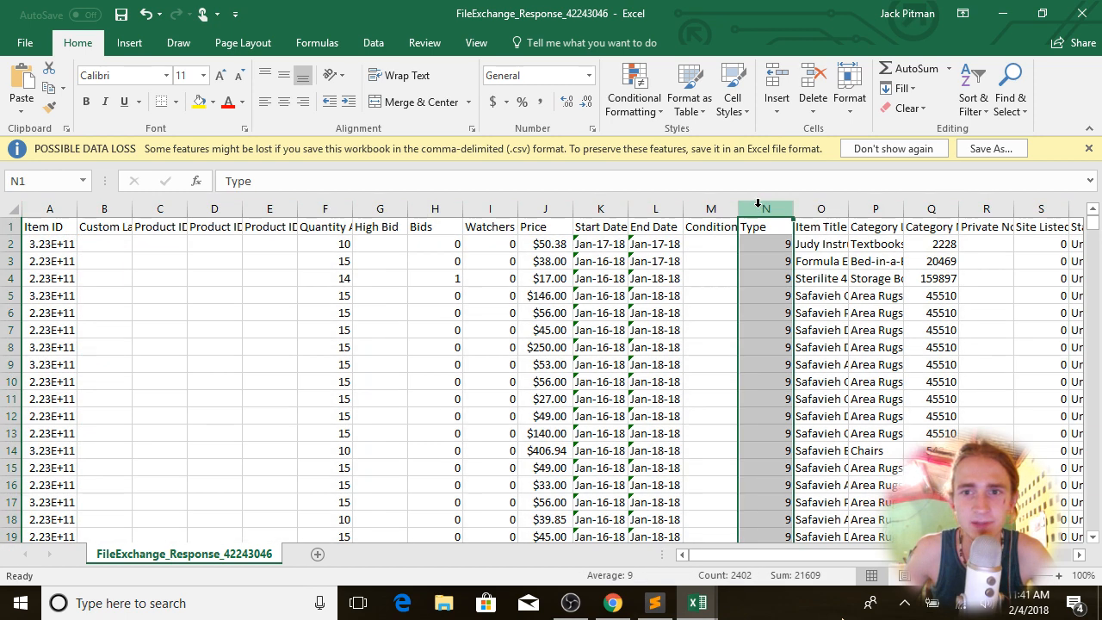
{"action": "left_click", "coordinate": [16, 213]}
{"action": "left_click", "coordinate": [809, 211]}
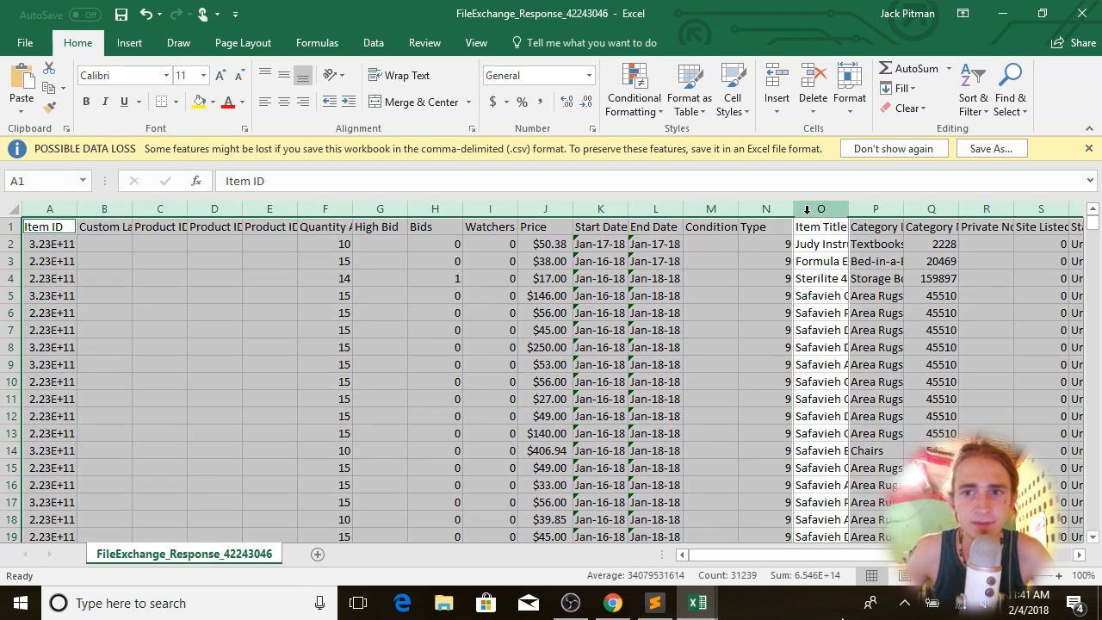
{"action": "right_click", "coordinate": [809, 214]}
Step: Copy the whole Item Title column and paste it into the empty Ended Items Feb 3 file in Sublime Text
{"action": "left_click", "coordinate": [803, 207]}
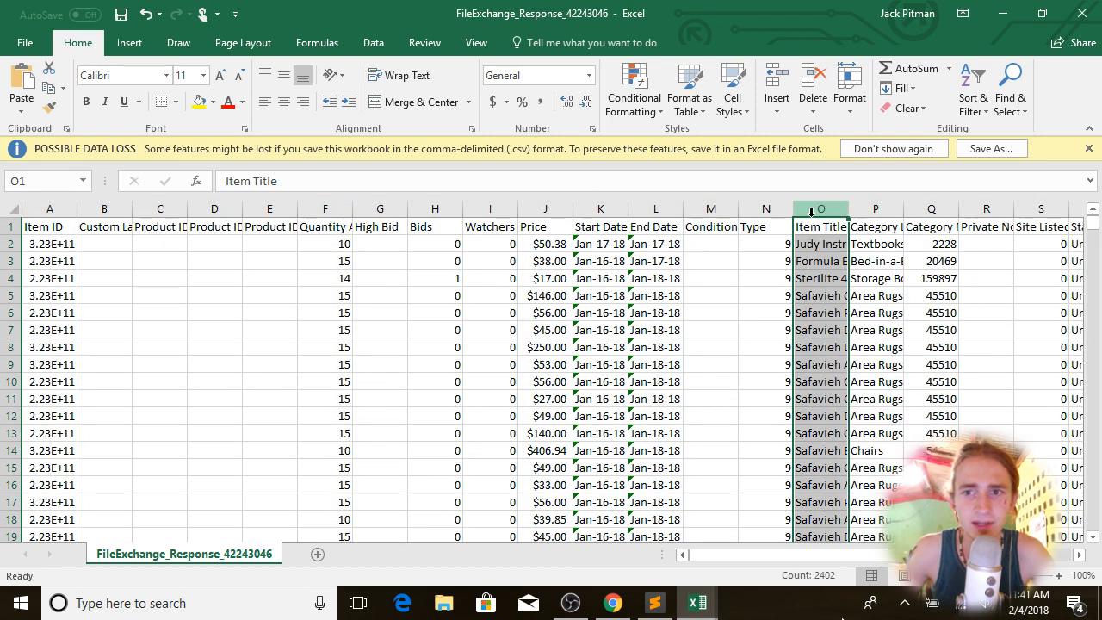
{"action": "key", "text": "ctrl+c"}
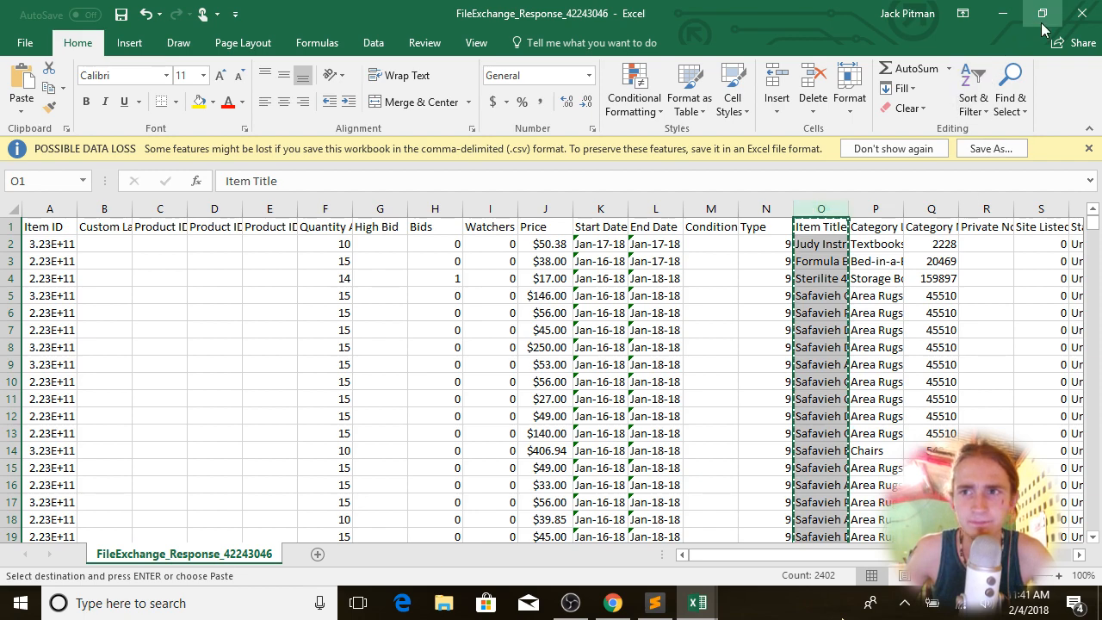
{"action": "left_click", "coordinate": [1003, 15]}
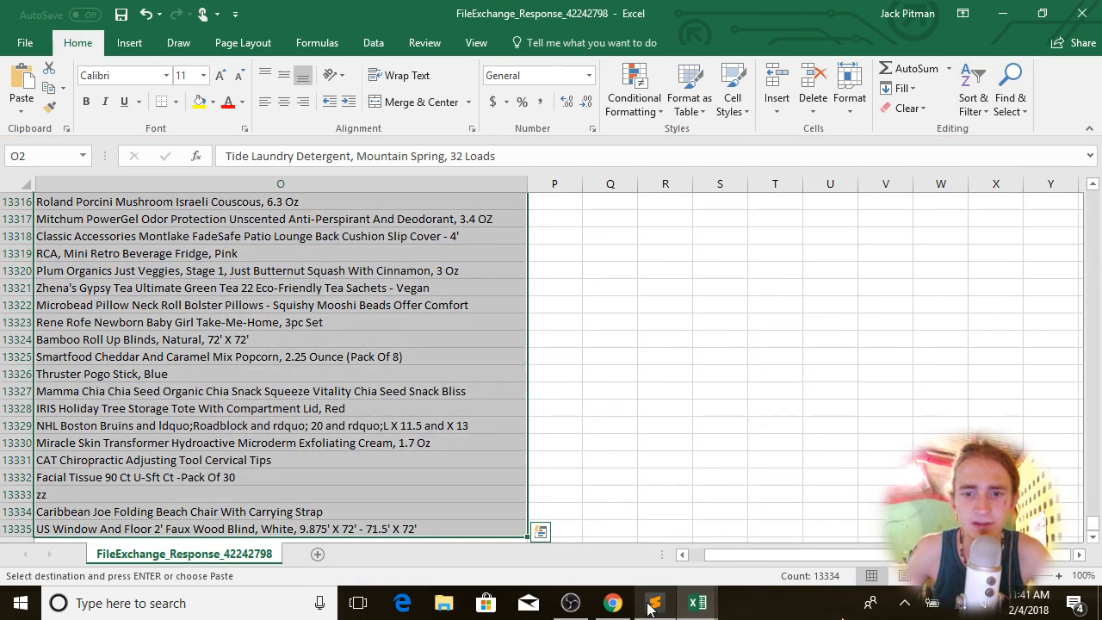
{"action": "left_click", "coordinate": [654, 602]}
{"action": "left_click", "coordinate": [747, 61]}
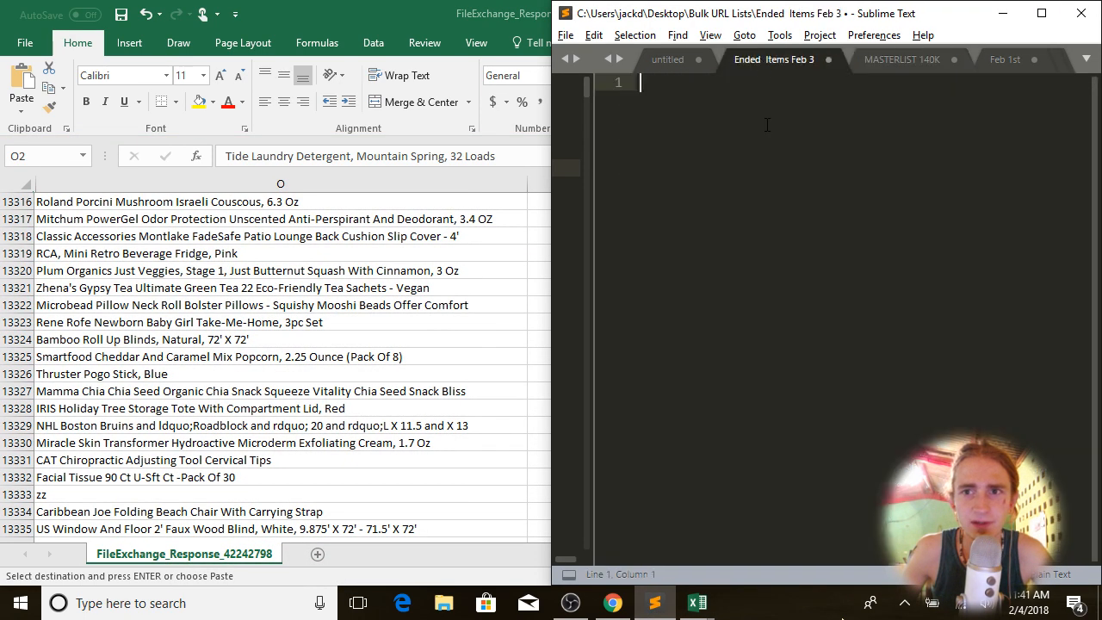
{"action": "key", "text": "ctrl+v"}
{"action": "scroll", "coordinate": [713, 432], "scroll_direction": "down", "scroll_amount": 4}
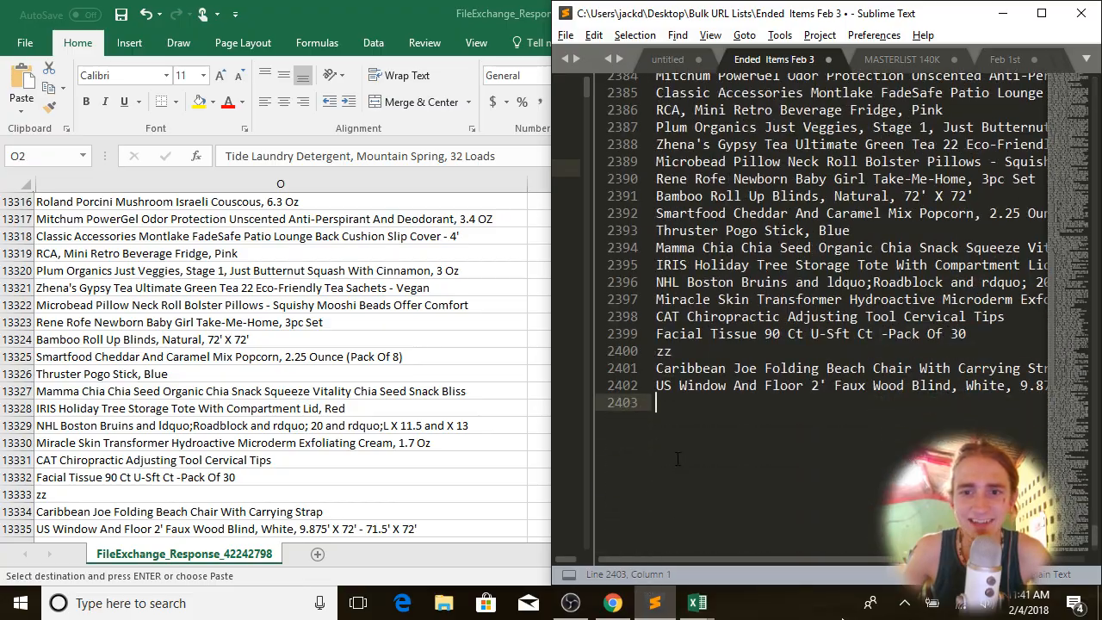
{"action": "scroll", "coordinate": [714, 432], "scroll_direction": "up", "scroll_amount": 20}
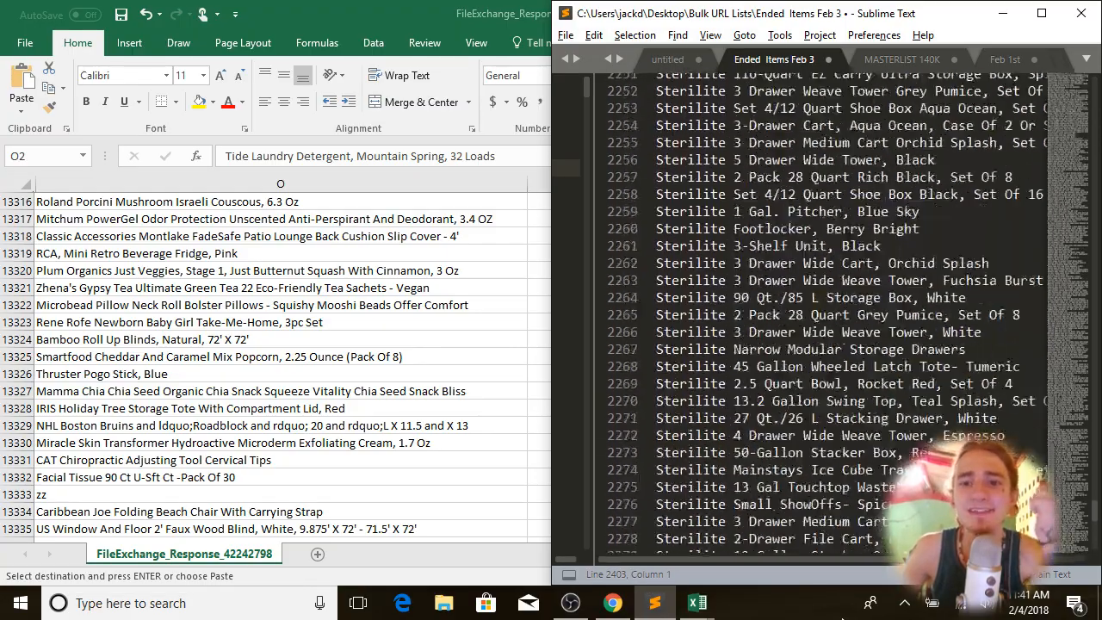
{"action": "left_click_drag", "start_coordinate": [1074, 499], "coordinate": [1065, 93]}
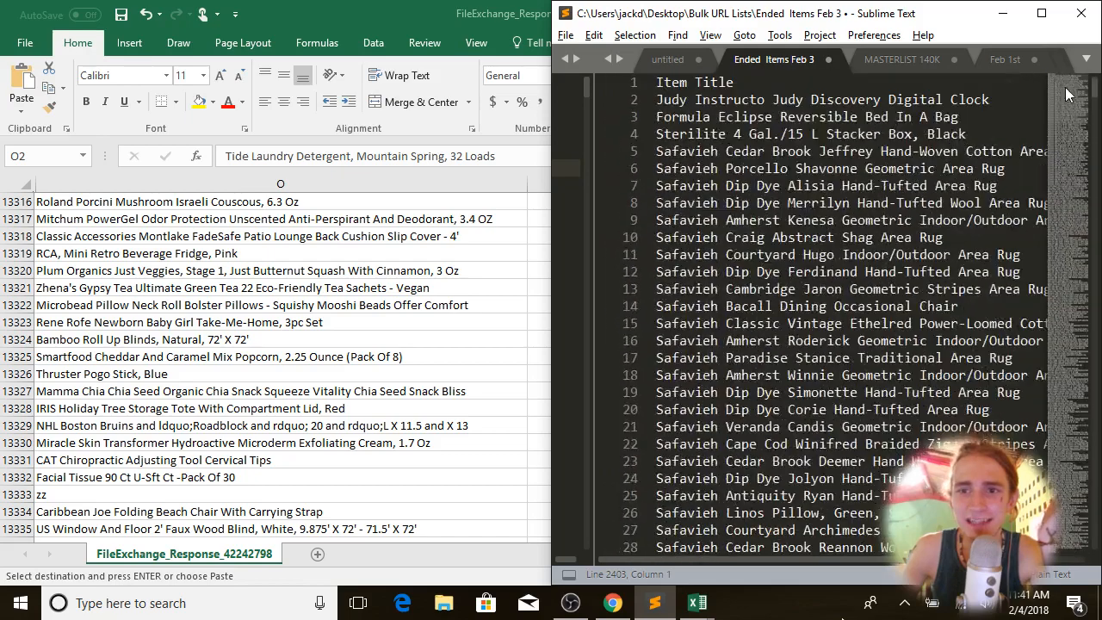
Step: Remove duplicate titles from Ended Items Feb 3 by permuting its lines to unique
{"action": "left_click", "coordinate": [787, 186]}
{"action": "left_click", "coordinate": [569, 35]}
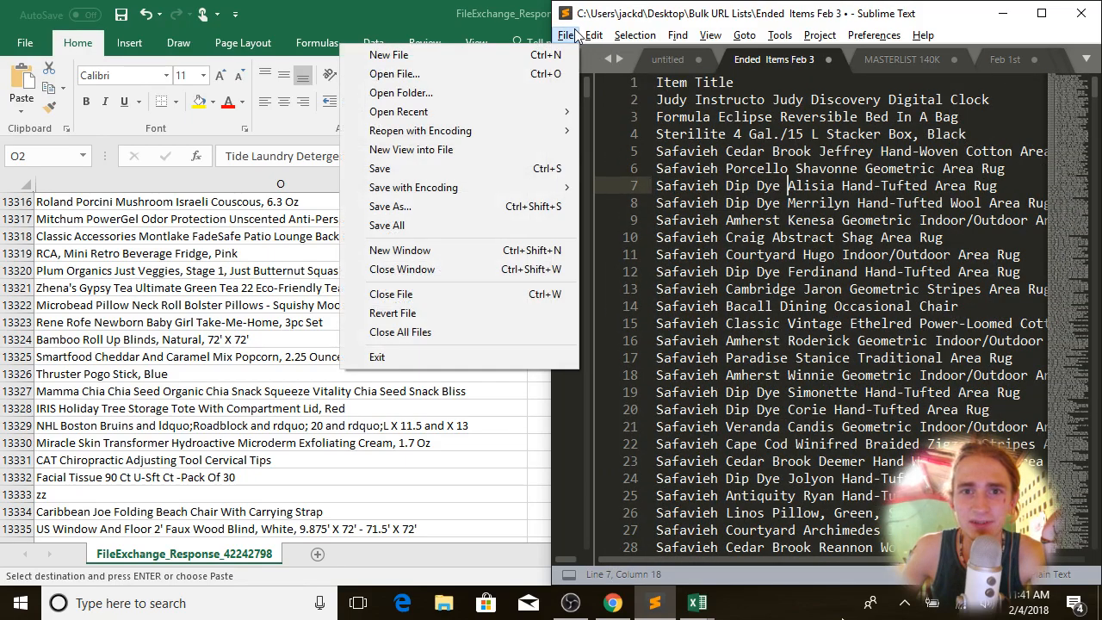
{"action": "mouse_move", "coordinate": [639, 43]}
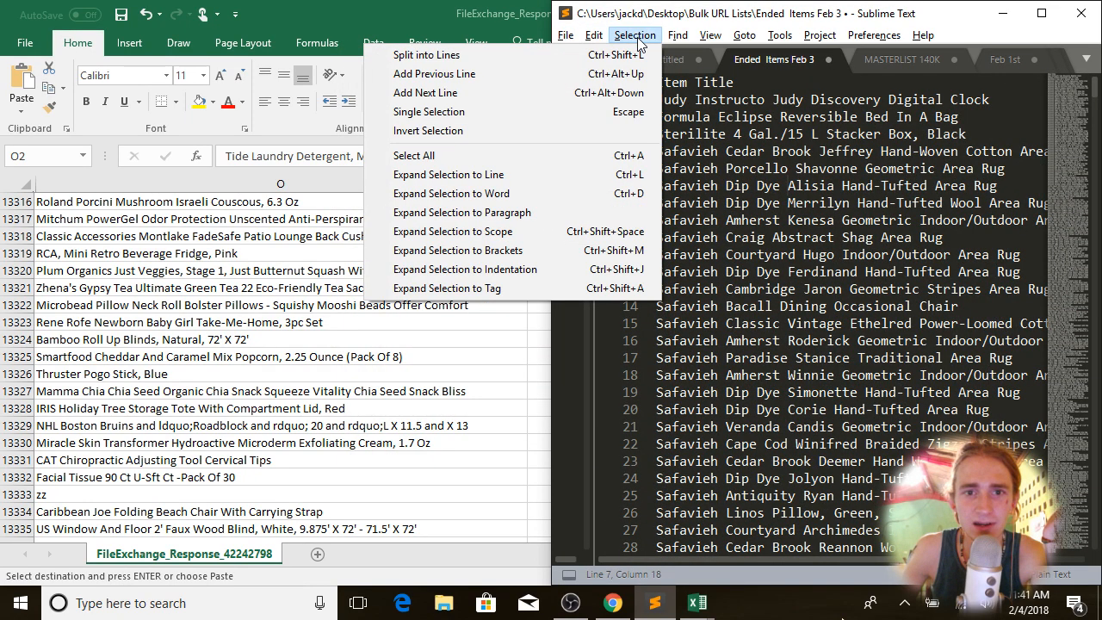
{"action": "mouse_move", "coordinate": [605, 36]}
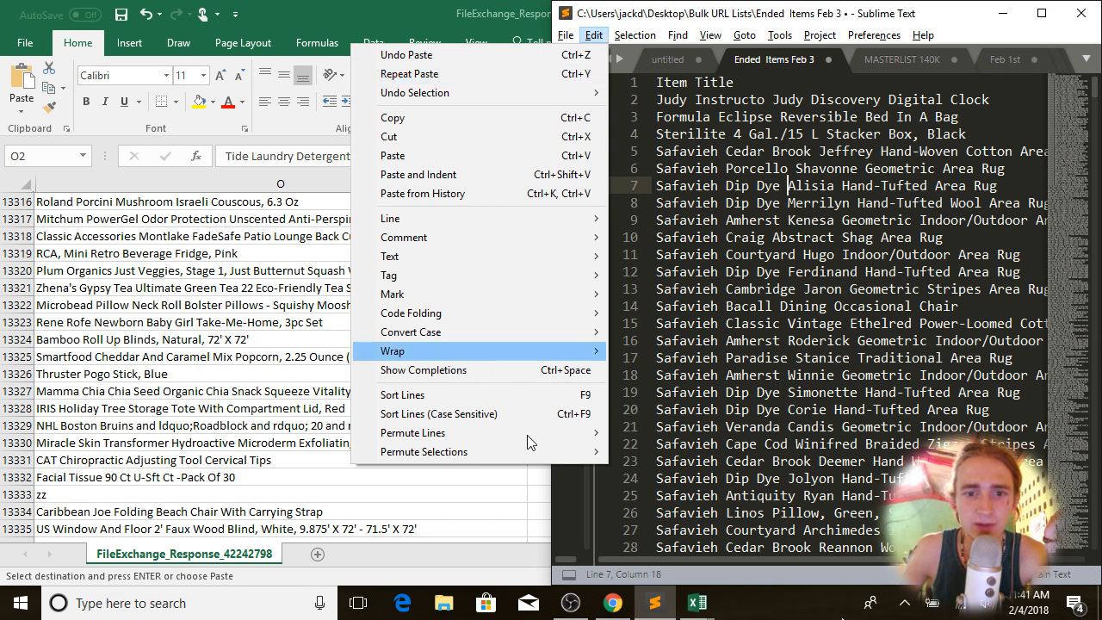
{"action": "mouse_move", "coordinate": [520, 434]}
{"action": "left_click", "coordinate": [312, 453]}
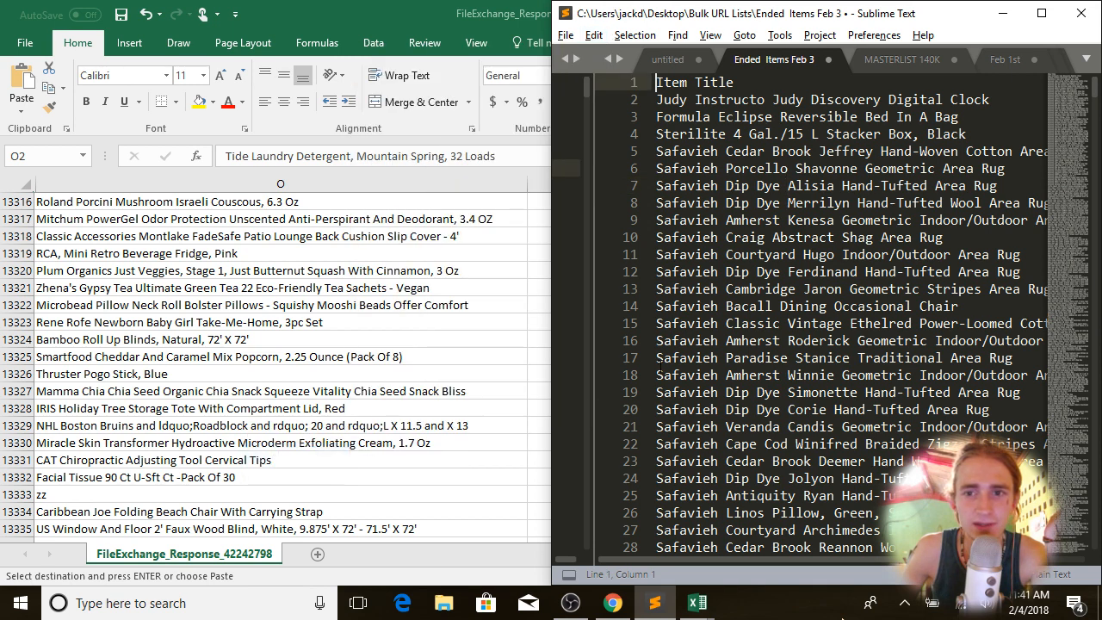
Step: Sort the lines of Ended Items Feb 3 alphabetically and review the first titles
{"action": "left_click", "coordinate": [832, 299]}
{"action": "left_click", "coordinate": [641, 41]}
{"action": "mouse_move", "coordinate": [565, 35]}
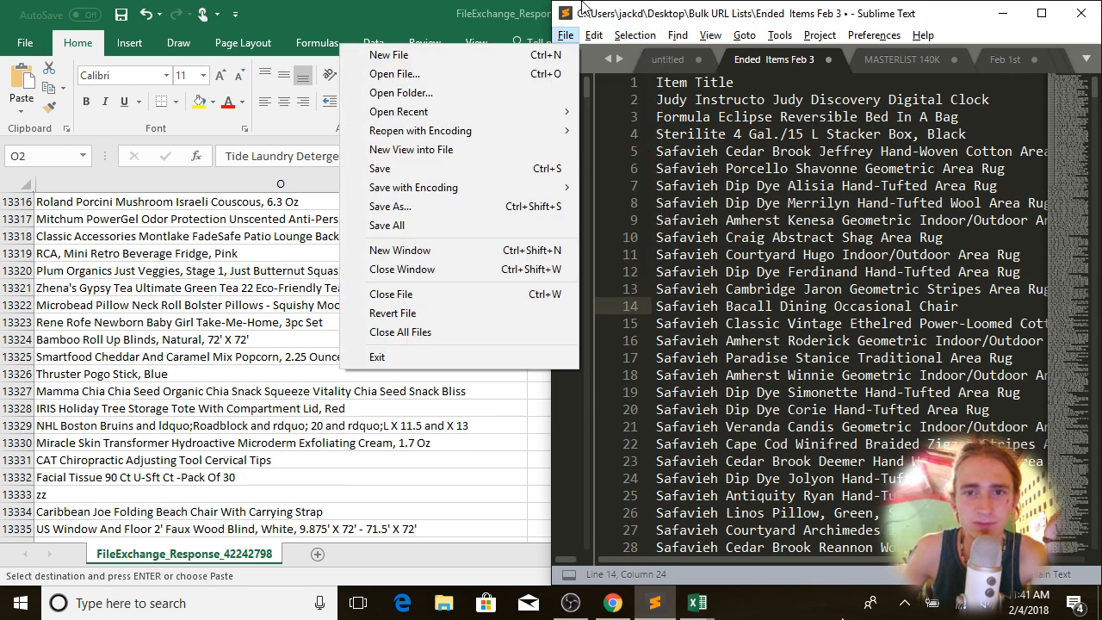
{"action": "mouse_move", "coordinate": [605, 42]}
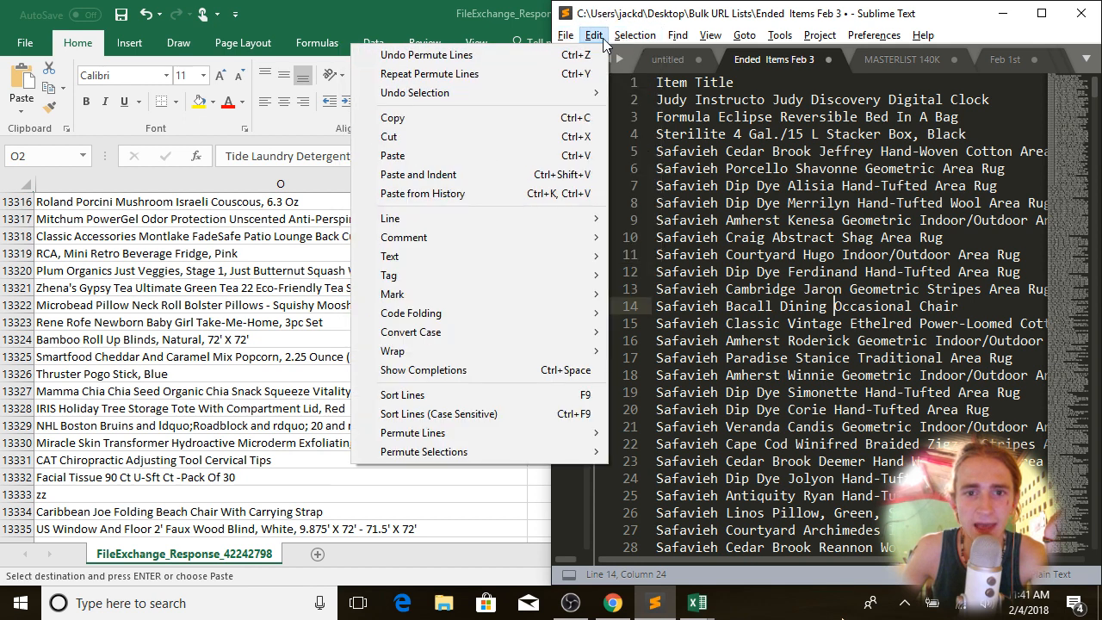
{"action": "mouse_move", "coordinate": [542, 435]}
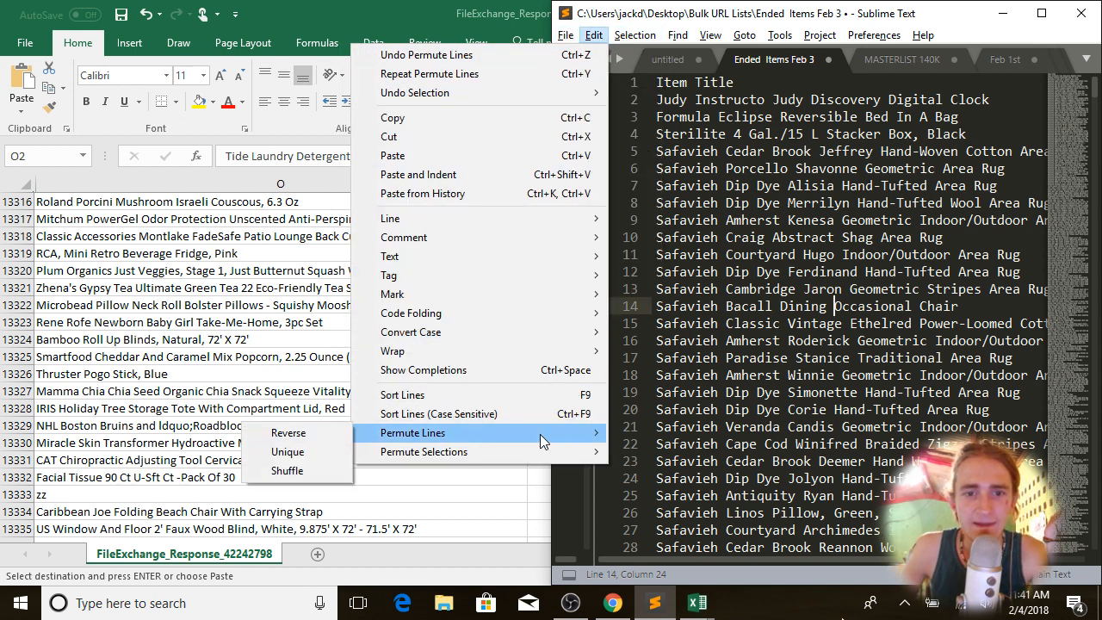
{"action": "left_click", "coordinate": [455, 395]}
{"action": "left_click", "coordinate": [723, 289]}
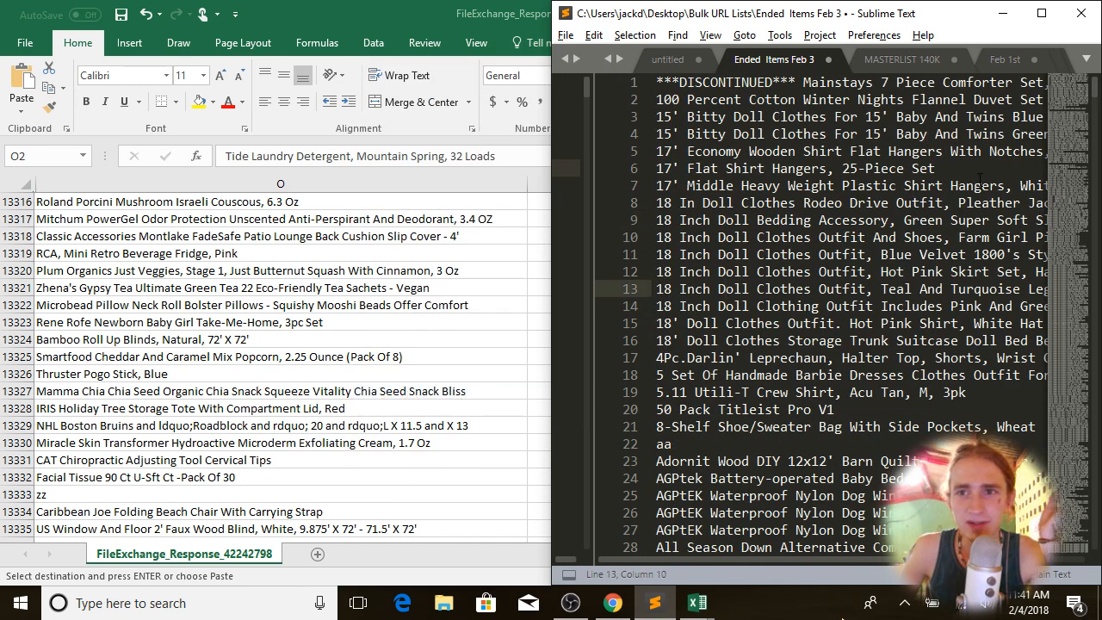
{"action": "left_click", "coordinate": [682, 272]}
{"action": "scroll", "coordinate": [756, 269], "scroll_direction": "down", "scroll_amount": 4}
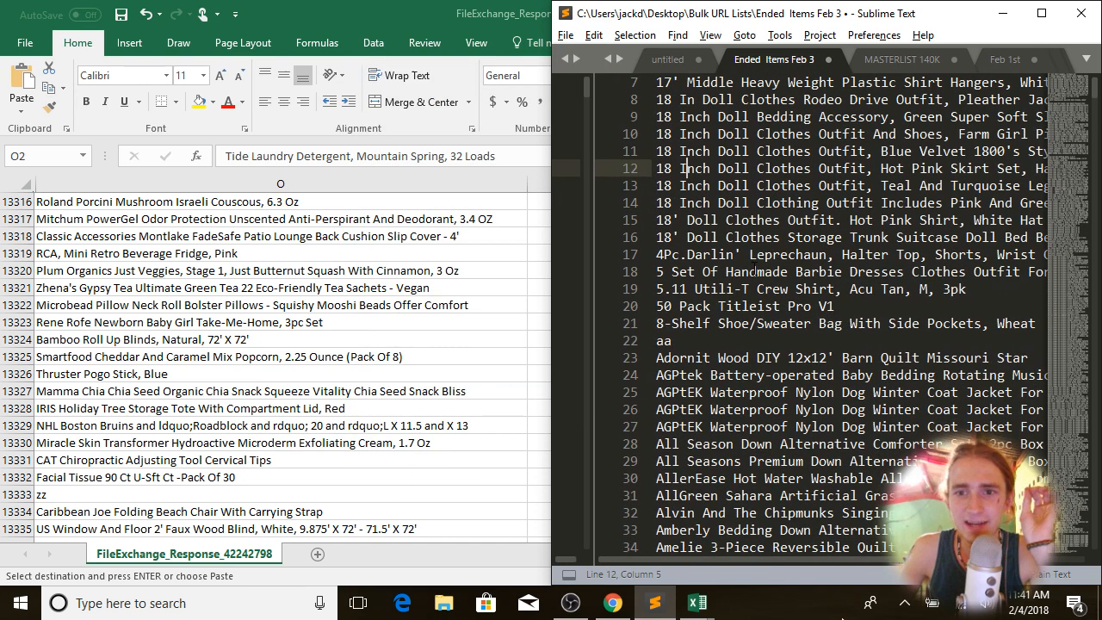
Step: Examine the sorted titles in Ended Items Feb 3 for recurring product types, down through the Better Homes And Gardens entries
{"action": "left_click", "coordinate": [733, 271]}
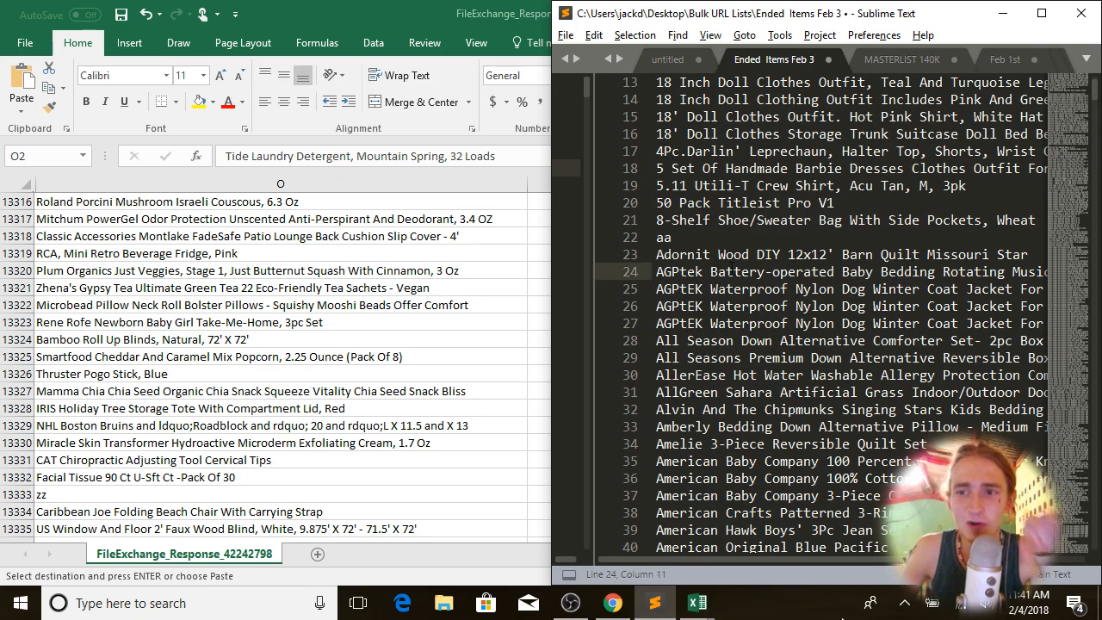
{"action": "scroll", "coordinate": [733, 271], "scroll_direction": "down", "scroll_amount": 10}
{"action": "scroll", "coordinate": [732, 271], "scroll_direction": "down", "scroll_amount": 20}
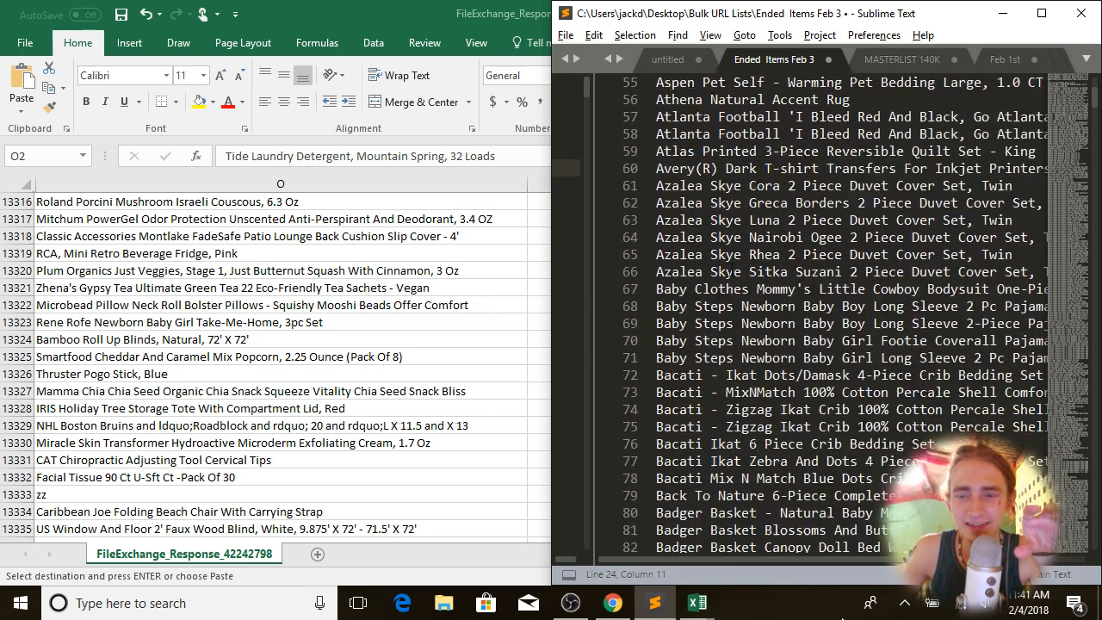
{"action": "scroll", "coordinate": [851, 313], "scroll_direction": "down", "scroll_amount": 8}
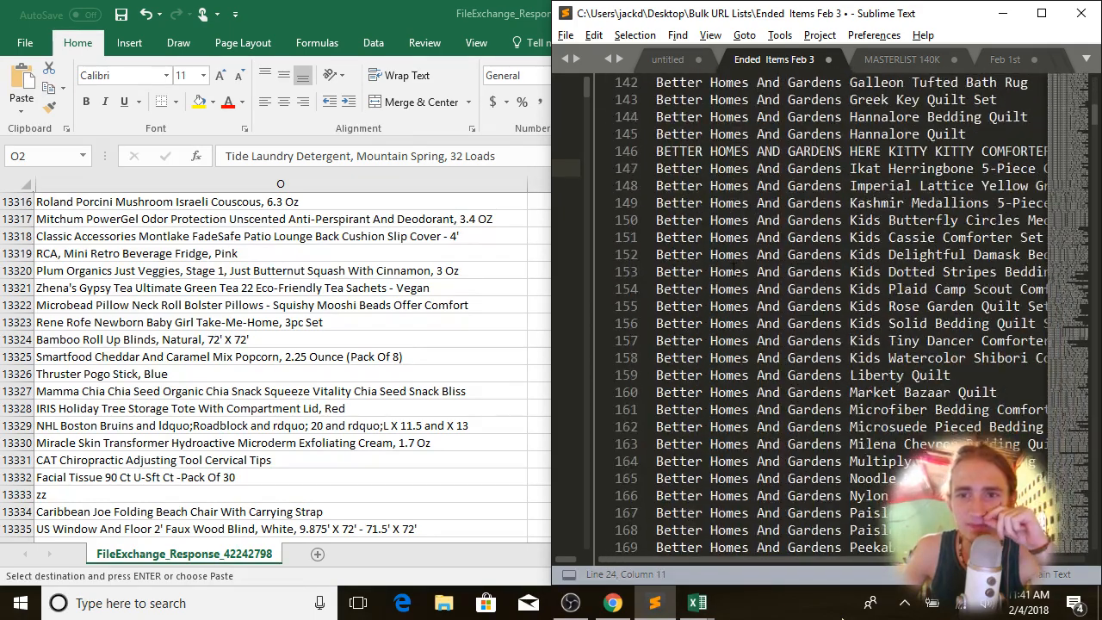
{"action": "scroll", "coordinate": [851, 313], "scroll_direction": "down", "scroll_amount": 7}
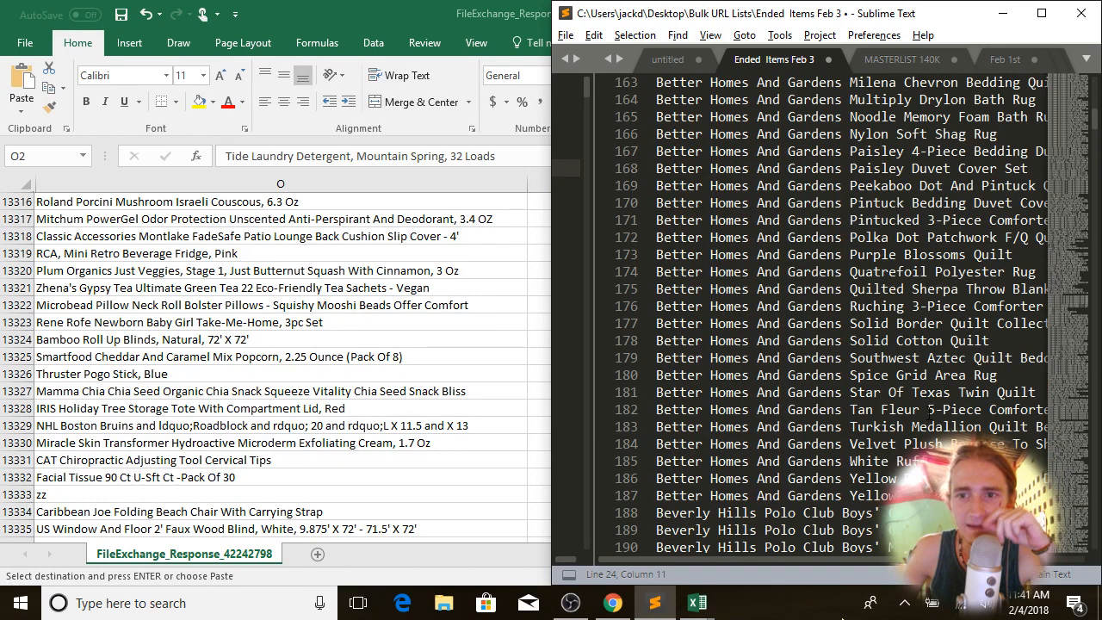
{"action": "left_click", "coordinate": [997, 375]}
{"action": "double_click", "coordinate": [929, 430]}
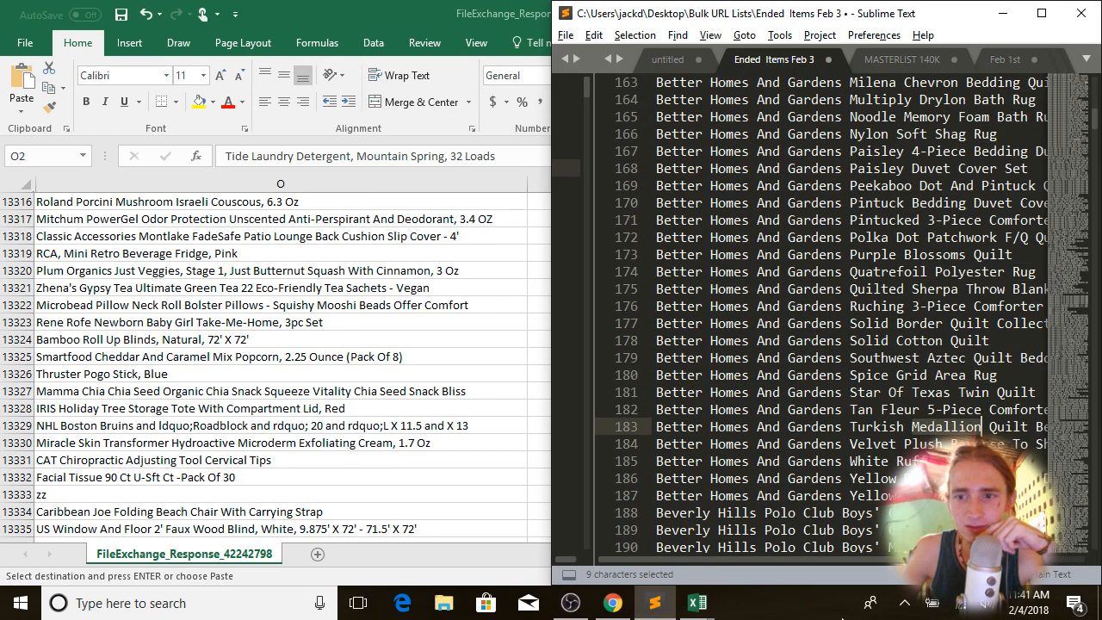
{"action": "double_click", "coordinate": [972, 461]}
Step: Switch to MASTERLIST 140K, clear its multiple selections and view the beginnings of the Walmart product URLs
{"action": "left_click", "coordinate": [909, 62]}
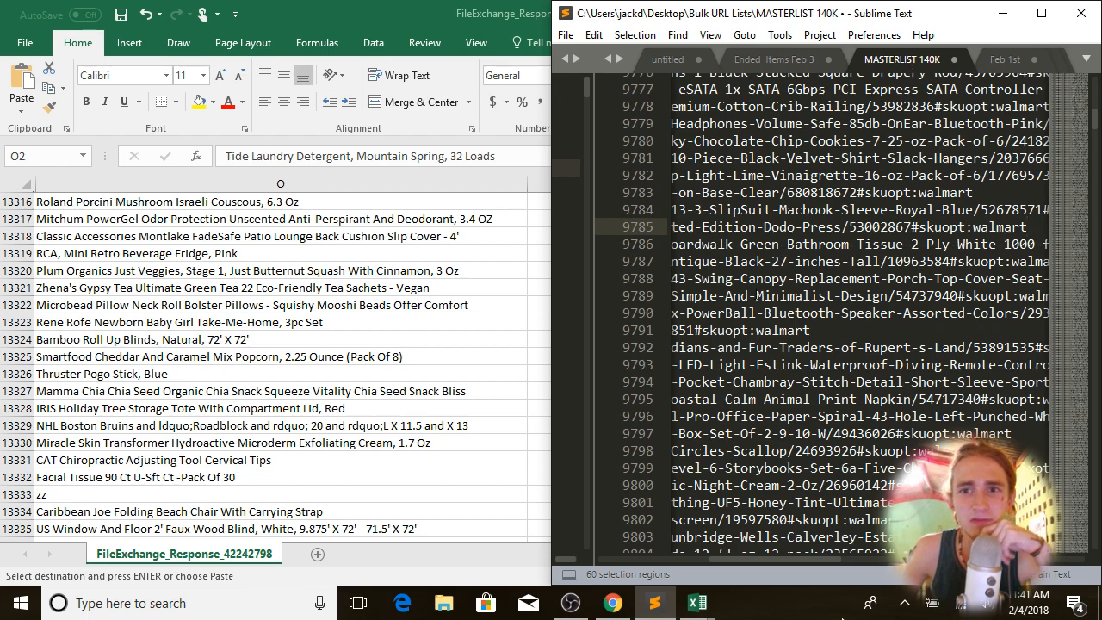
{"action": "left_click", "coordinate": [818, 297]}
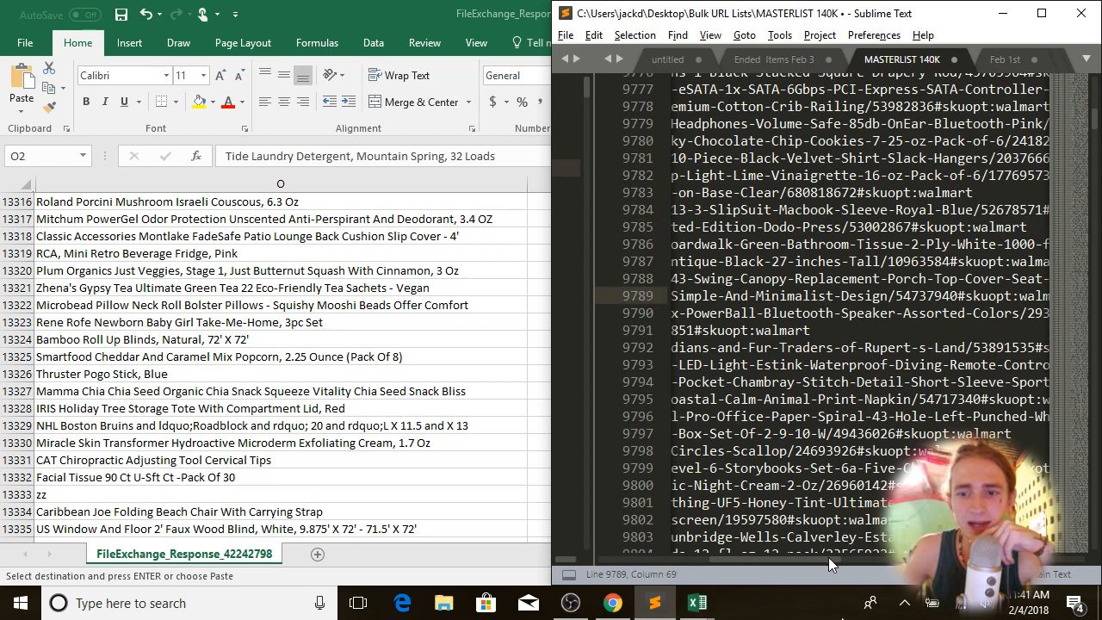
{"action": "left_click_drag", "start_coordinate": [828, 559], "coordinate": [690, 571]}
{"action": "scroll", "coordinate": [694, 413], "scroll_direction": "up", "scroll_amount": 11}
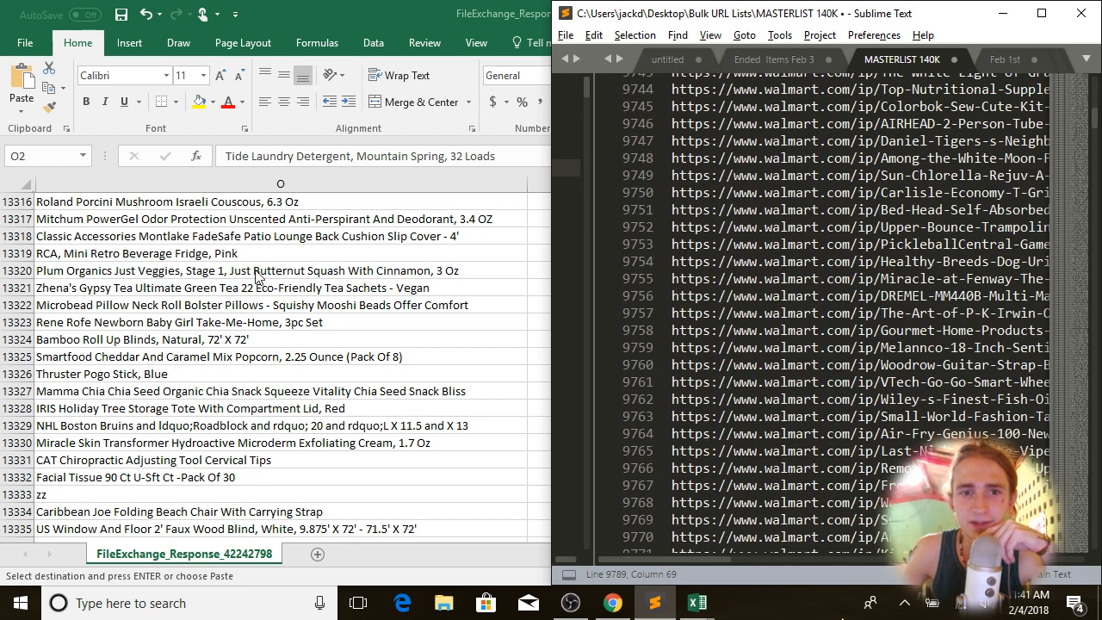
Step: Close the FileExchange_Response_42242798 workbook in Excel without saving the changes
{"action": "left_click", "coordinate": [271, 217]}
{"action": "left_click", "coordinate": [1092, 5]}
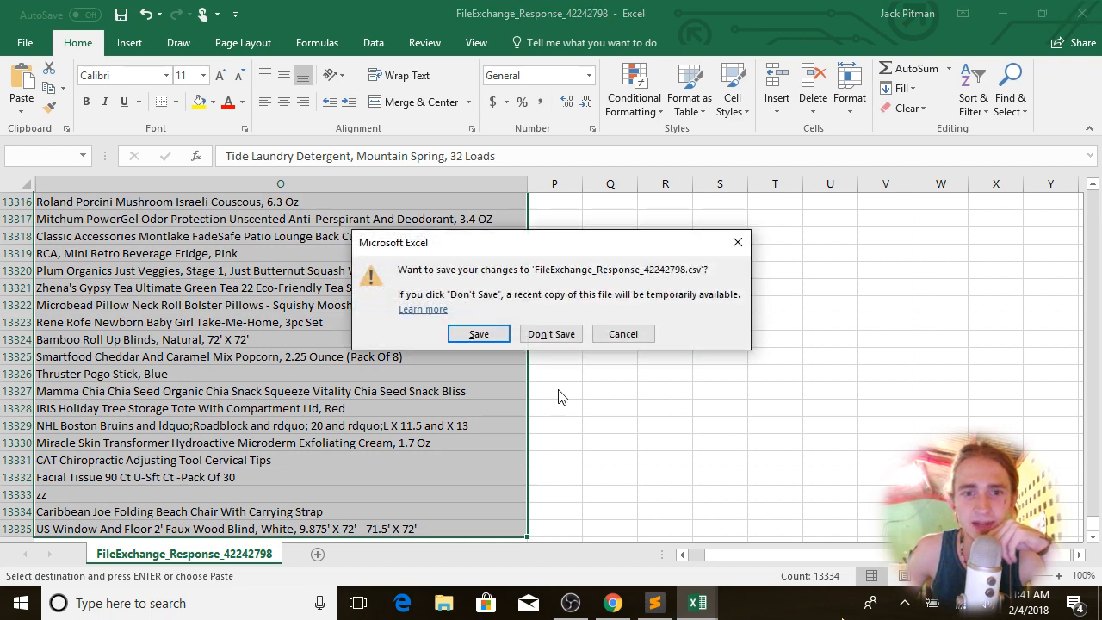
{"action": "left_click", "coordinate": [566, 336]}
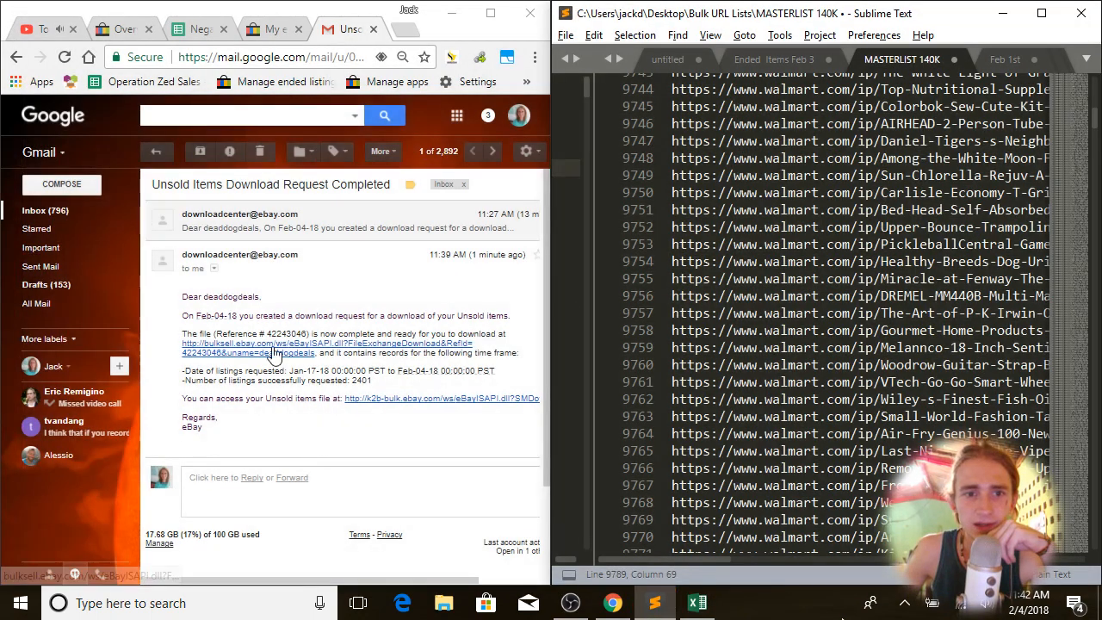
Step: Go to the Negative Filter sheet in Chrome and review the keywords from baton across the three columns beside the orange one
{"action": "left_click", "coordinate": [202, 28]}
{"action": "left_click", "coordinate": [286, 264]}
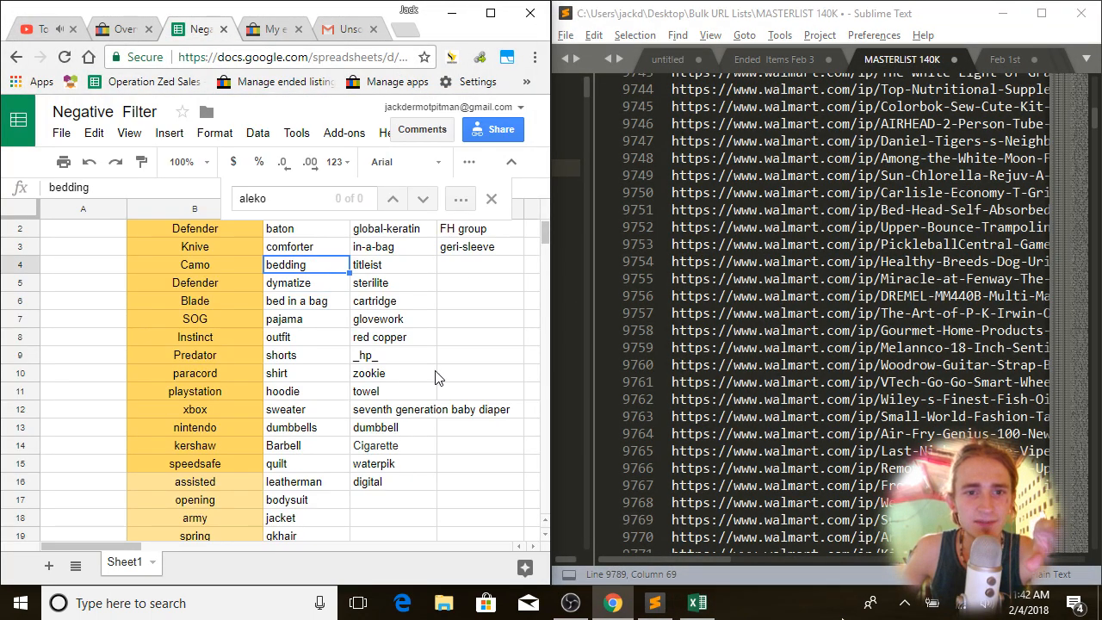
{"action": "scroll", "coordinate": [292, 284], "scroll_direction": "up", "scroll_amount": 1}
{"action": "left_click_drag", "start_coordinate": [306, 289], "coordinate": [484, 534]}
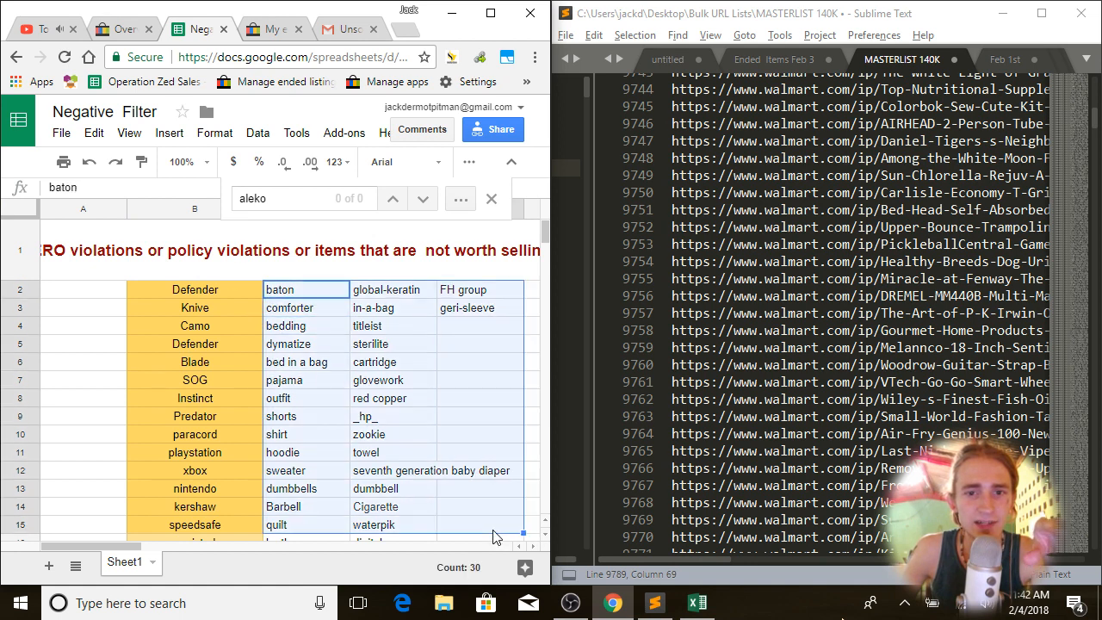
{"action": "left_click", "coordinate": [383, 418]}
{"action": "left_click", "coordinate": [290, 277]}
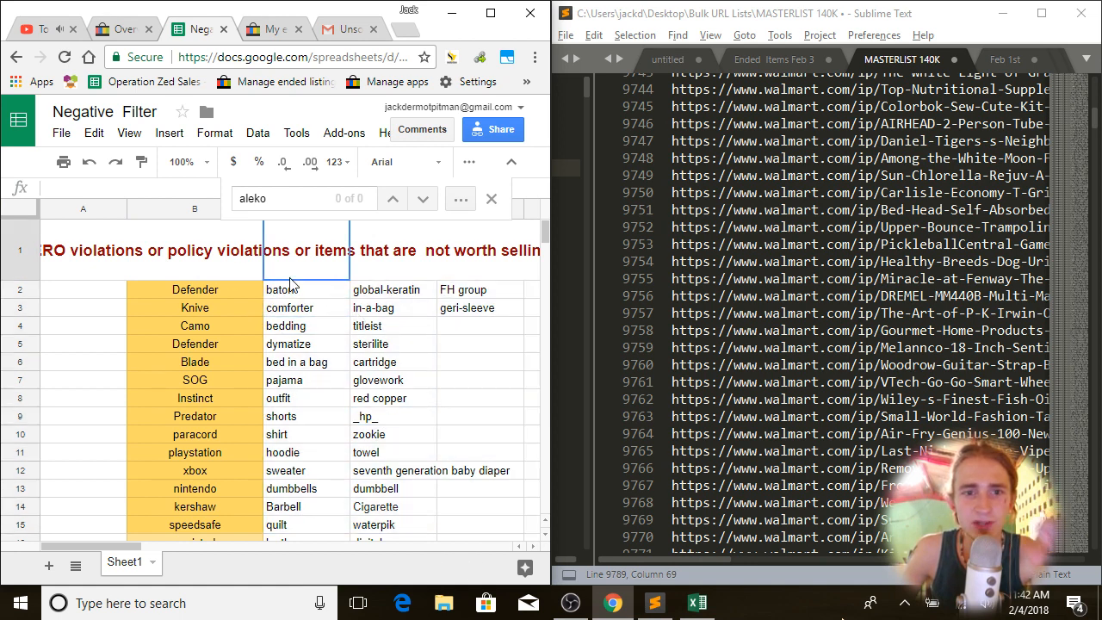
Step: Compare the item titles in Ended Items Feb 3 with the product URLs in MASTERLIST 140K in Sublime Text
{"action": "left_click", "coordinate": [928, 228]}
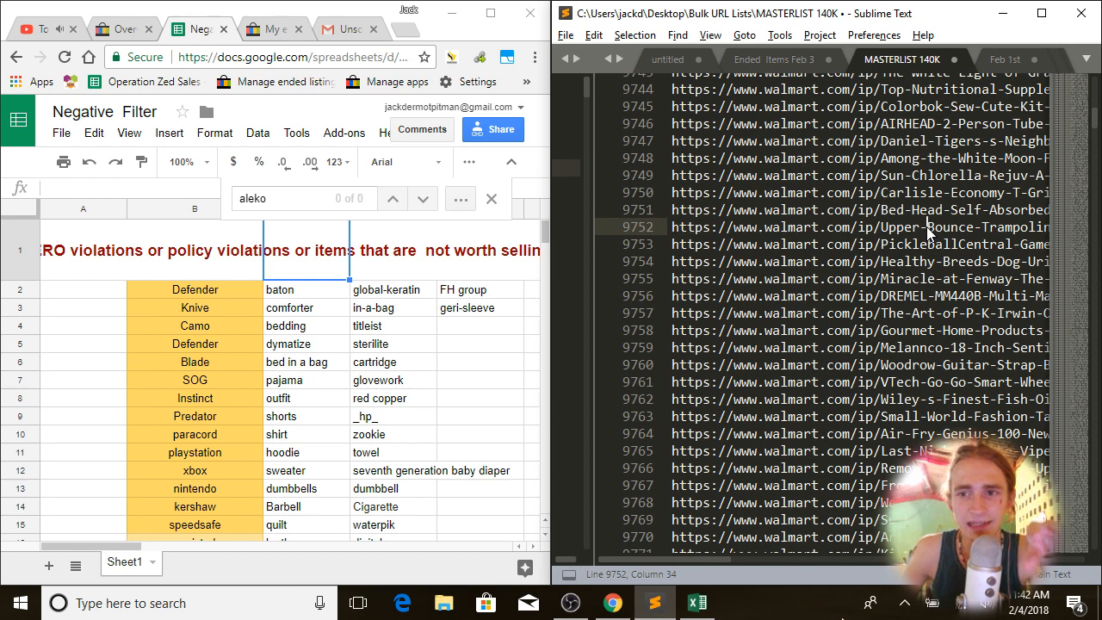
{"action": "left_click", "coordinate": [766, 61]}
{"action": "left_click", "coordinate": [805, 289]}
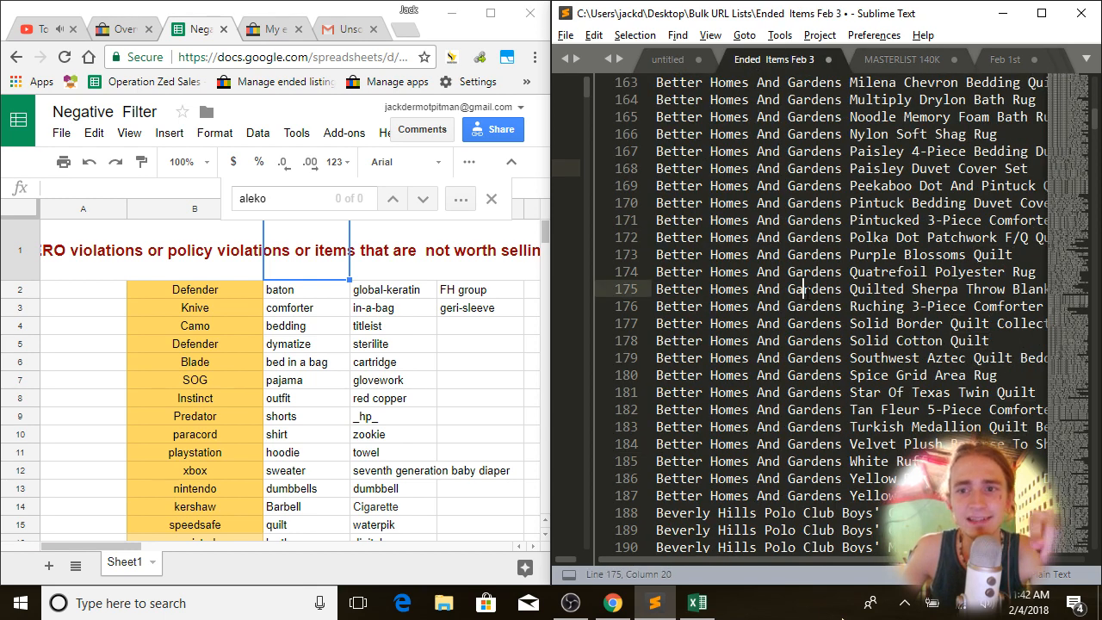
{"action": "left_click", "coordinate": [895, 60]}
{"action": "left_click", "coordinate": [911, 278]}
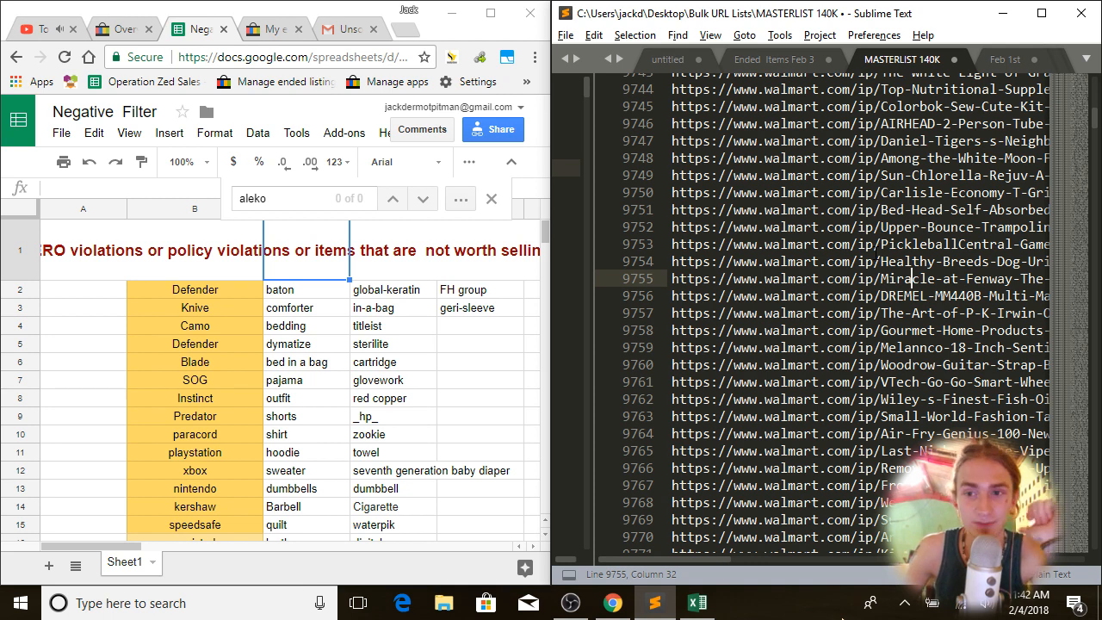
Step: Look over the Walmart URLs in MASTERLIST 140K and return to the beginning of the list
{"action": "left_click_drag", "start_coordinate": [738, 210], "coordinate": [874, 486]}
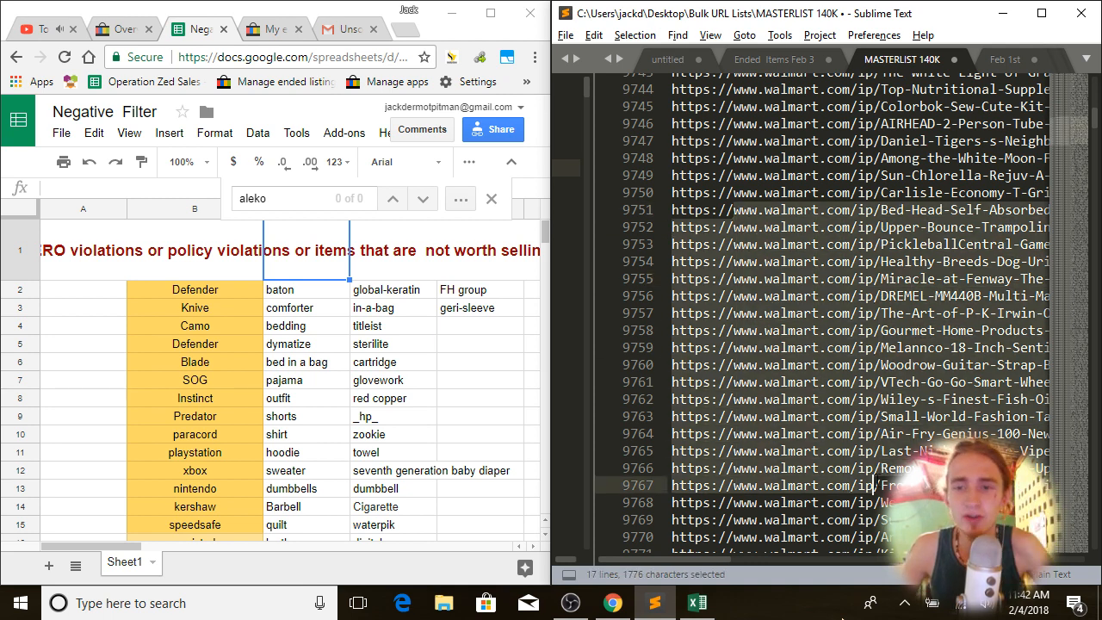
{"action": "left_click", "coordinate": [874, 486]}
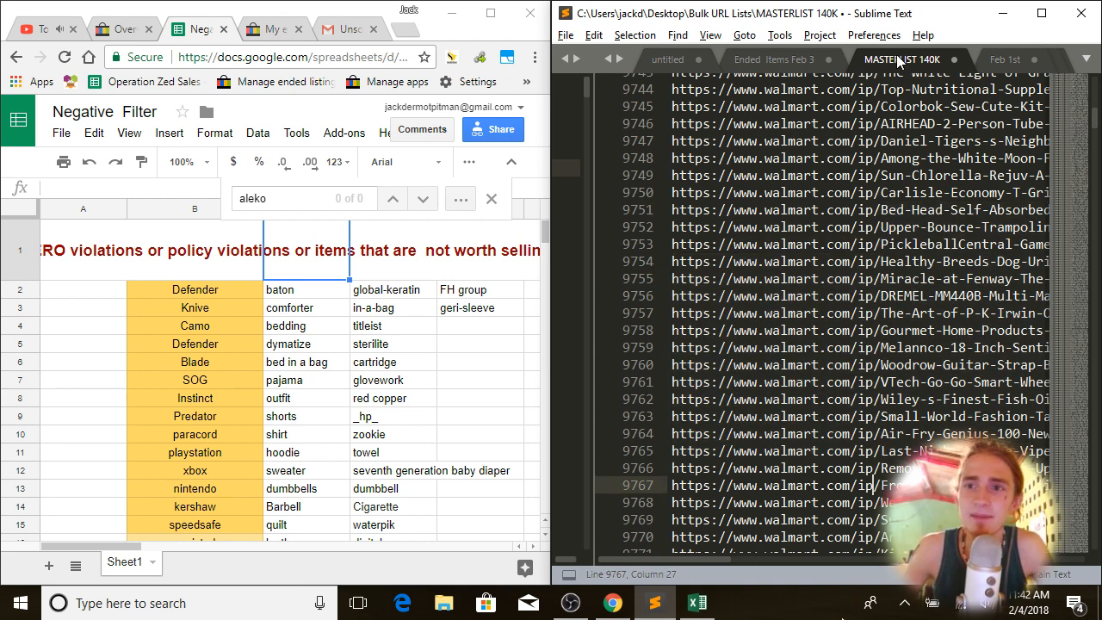
{"action": "left_click", "coordinate": [977, 314]}
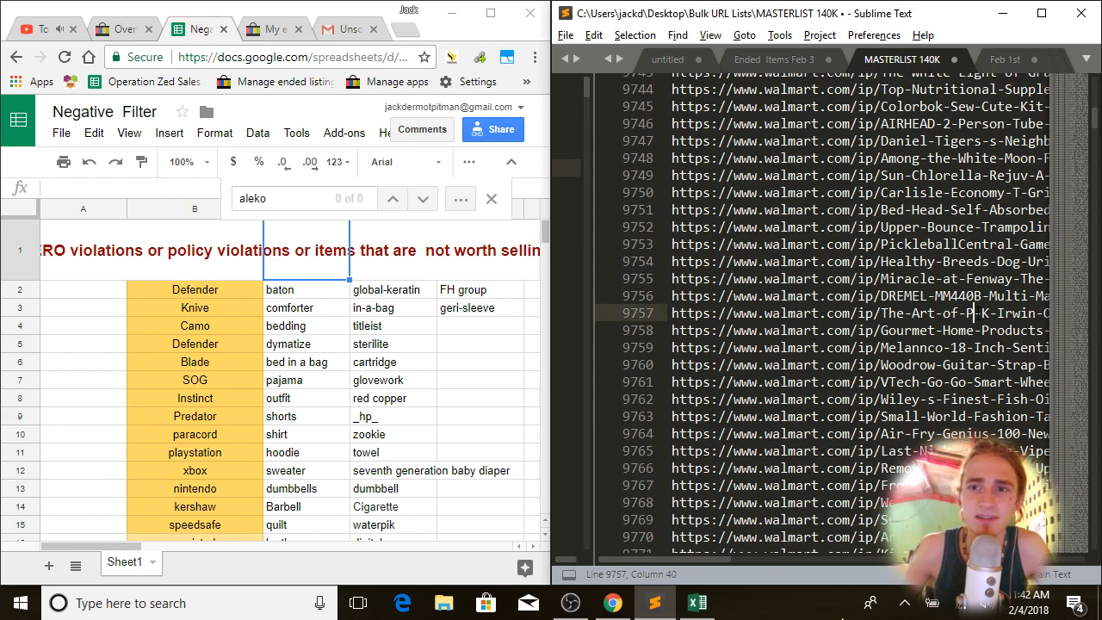
{"action": "scroll", "coordinate": [1096, 232], "scroll_direction": "down", "scroll_amount": 9}
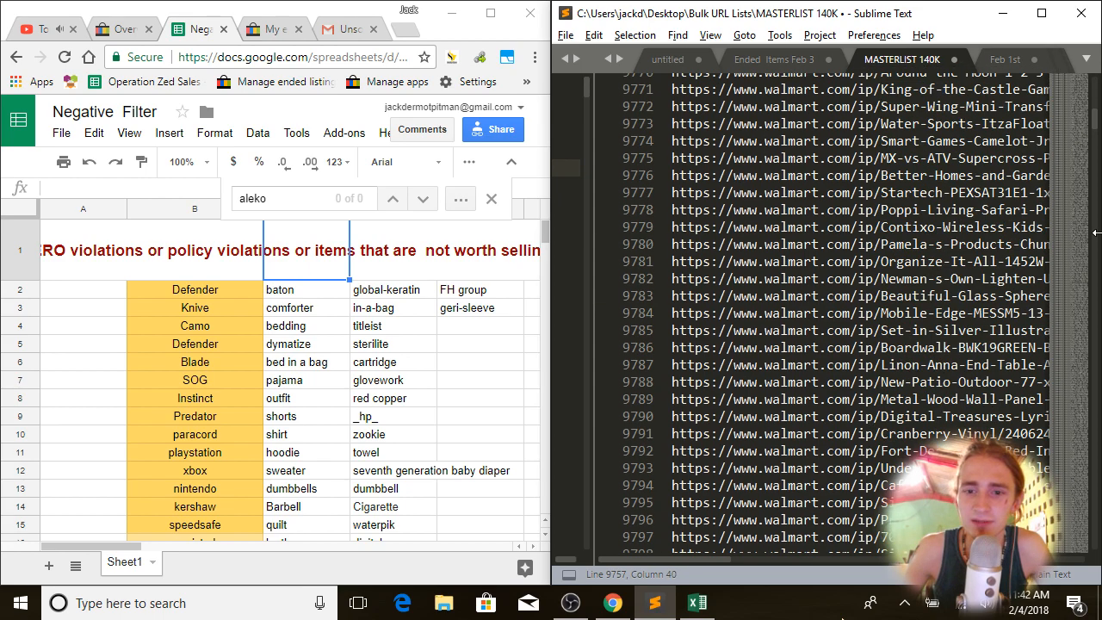
{"action": "left_click_drag", "start_coordinate": [1095, 129], "coordinate": [1086, 79]}
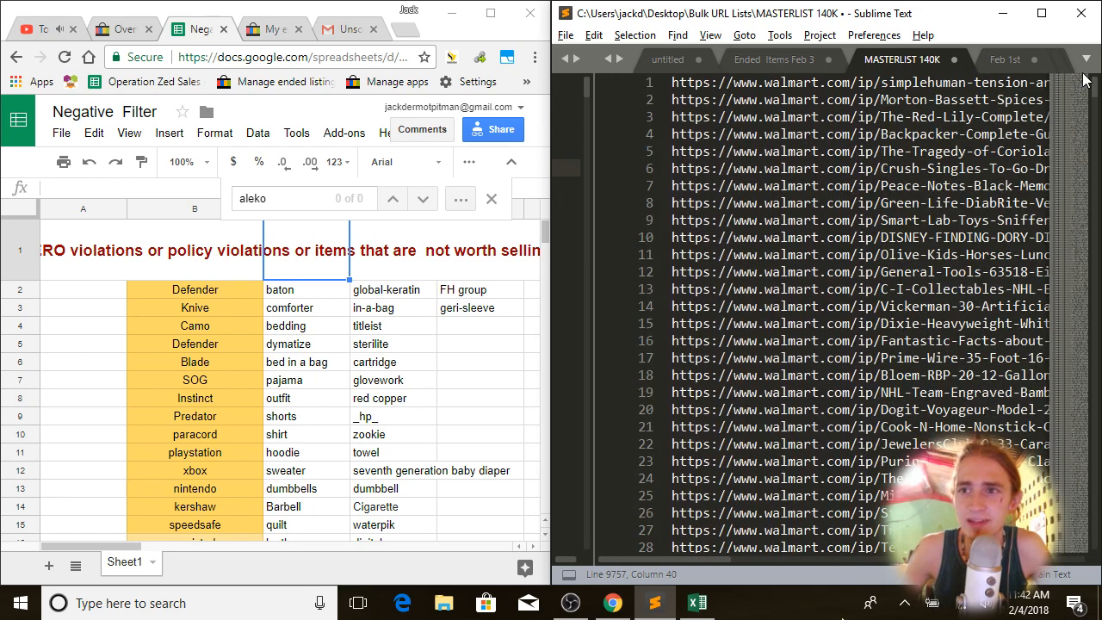
{"action": "left_click_drag", "start_coordinate": [824, 272], "coordinate": [832, 274]}
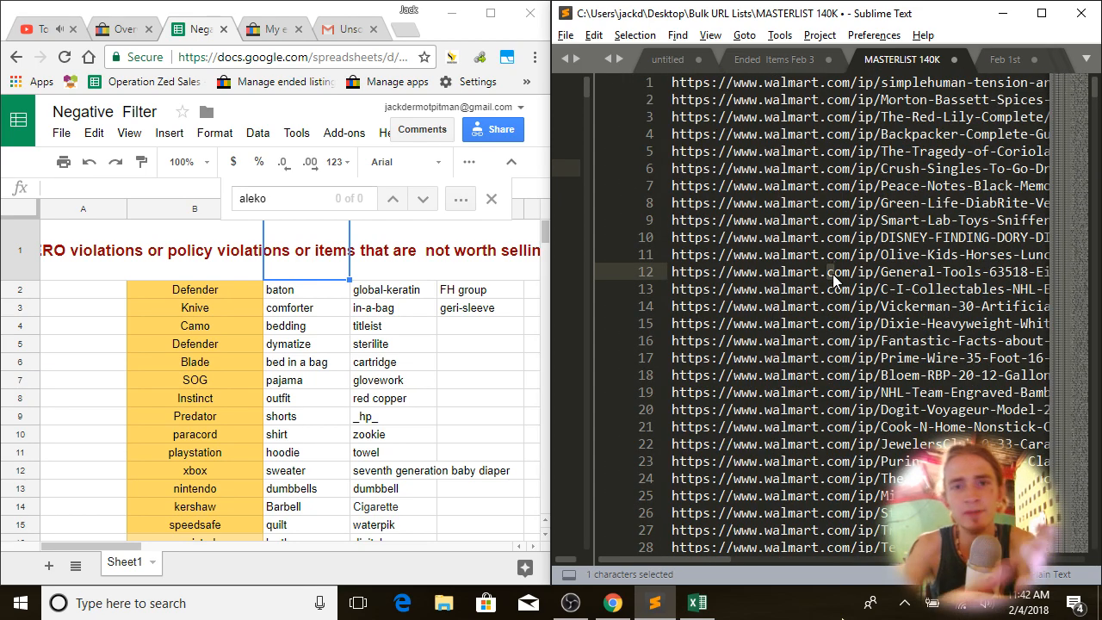